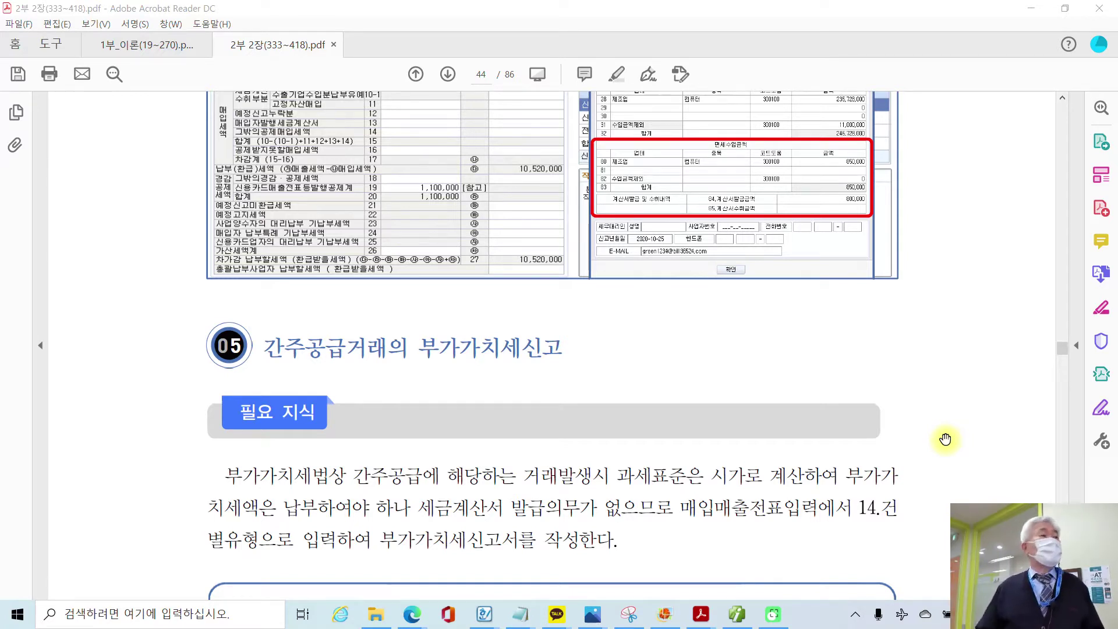
Highlight the phrases "과세표준은 시가로 계산하여" and "14.건별유형" in the introductory paragraph of section 05.
{"action": "scroll", "coordinate": [618, 438], "scroll_direction": "down", "scroll_amount": 2}
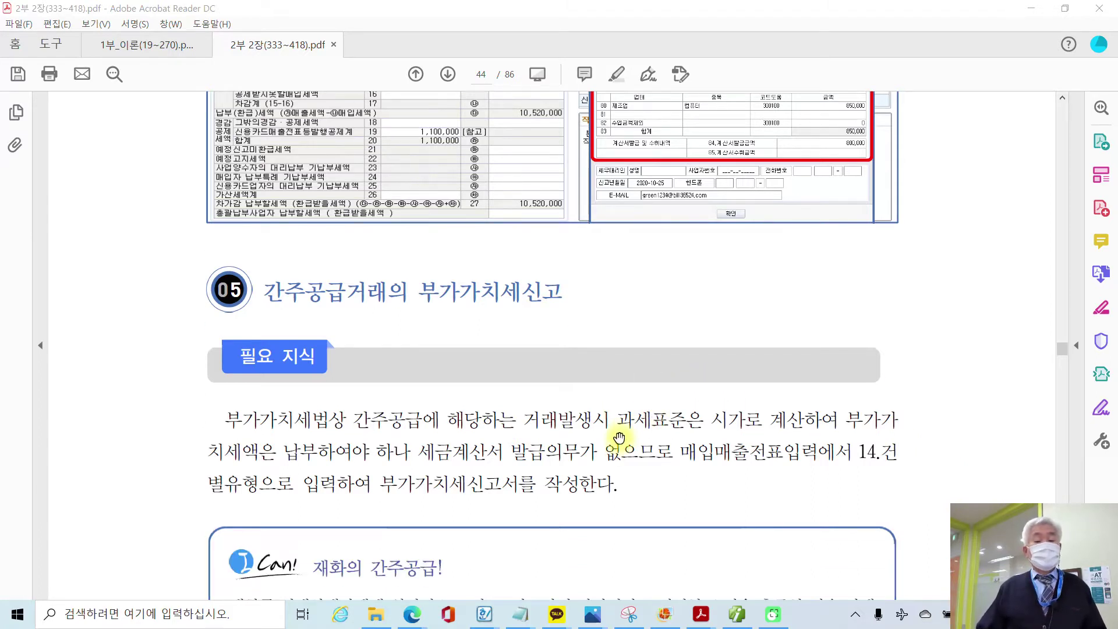
{"action": "scroll", "coordinate": [619, 448], "scroll_direction": "down", "scroll_amount": 4}
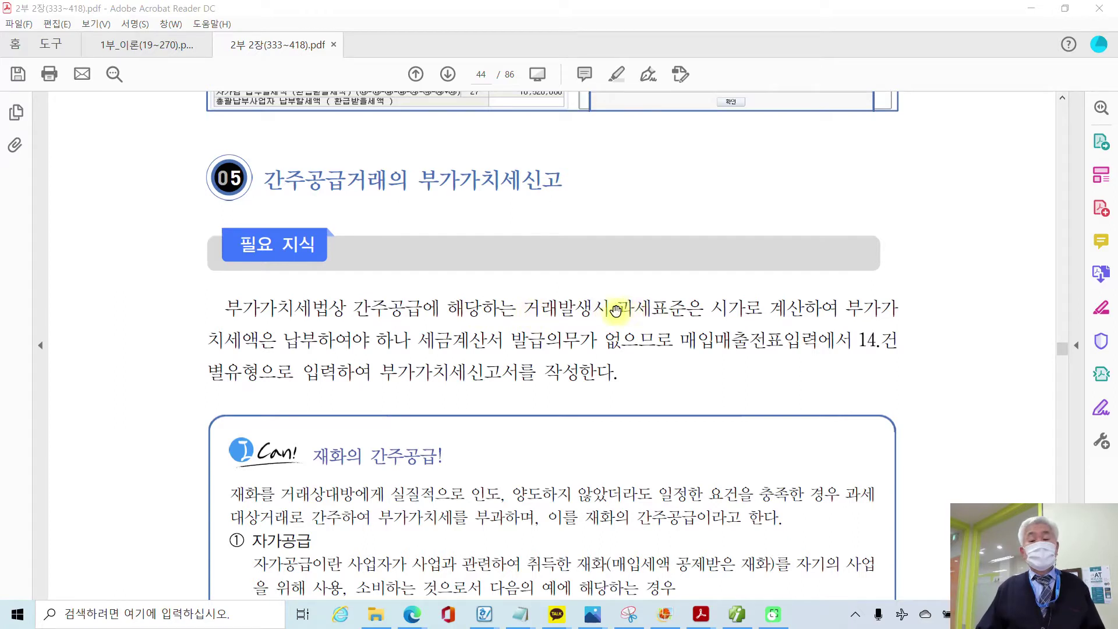
{"action": "left_click_drag", "start_coordinate": [612, 310], "coordinate": [815, 312]}
{"action": "right_click", "coordinate": [816, 314]}
{"action": "left_click", "coordinate": [868, 350]}
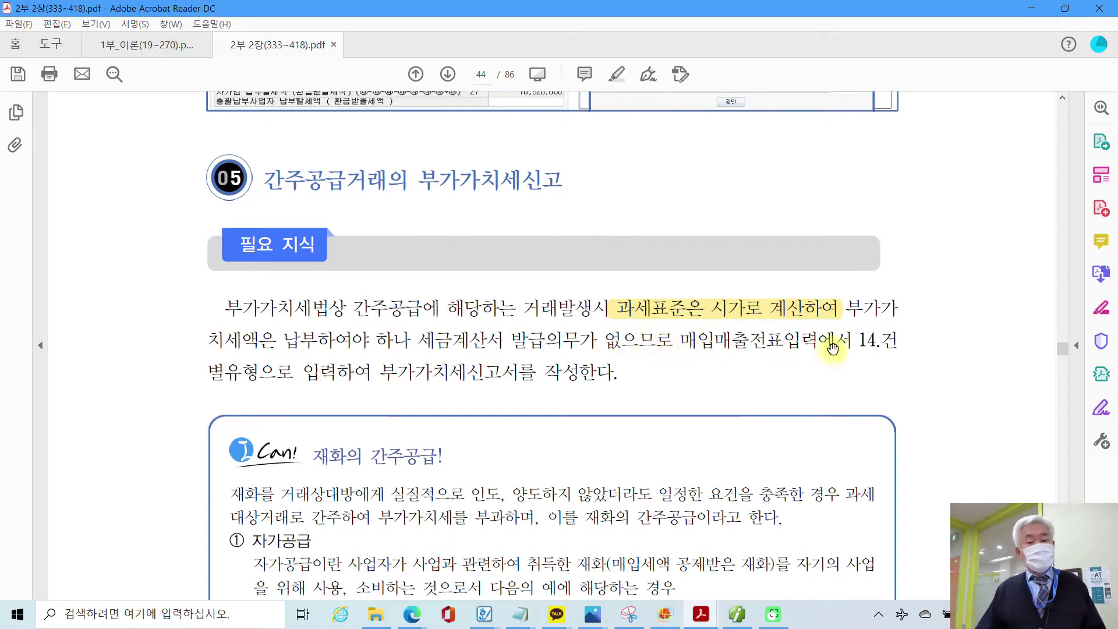
{"action": "left_click_drag", "start_coordinate": [858, 341], "coordinate": [261, 372]}
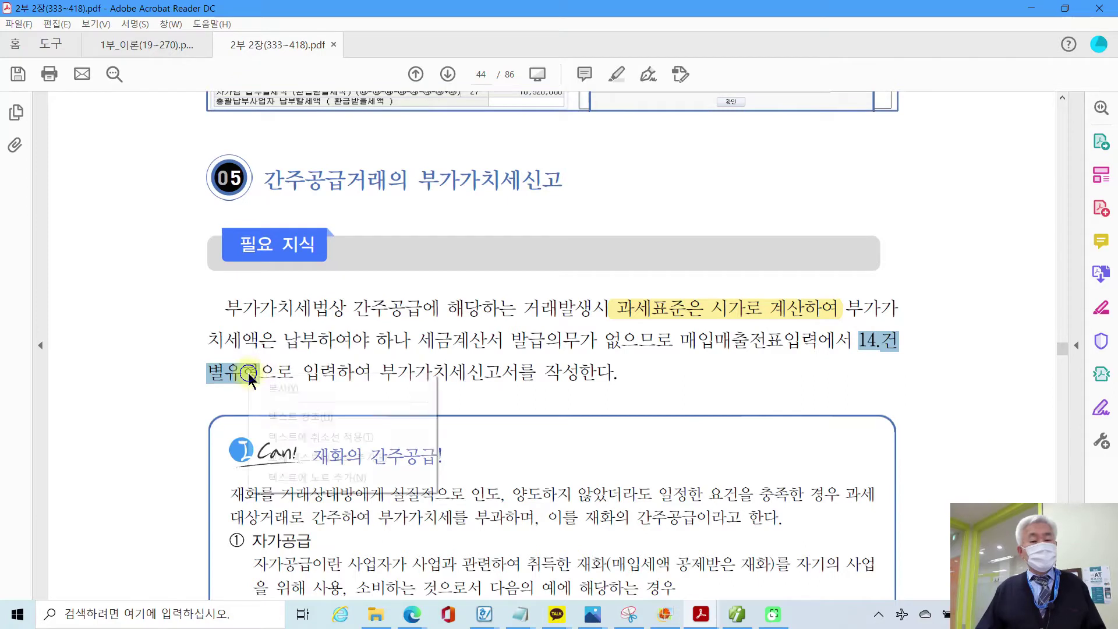
{"action": "right_click", "coordinate": [251, 372]}
{"action": "left_click", "coordinate": [309, 417]}
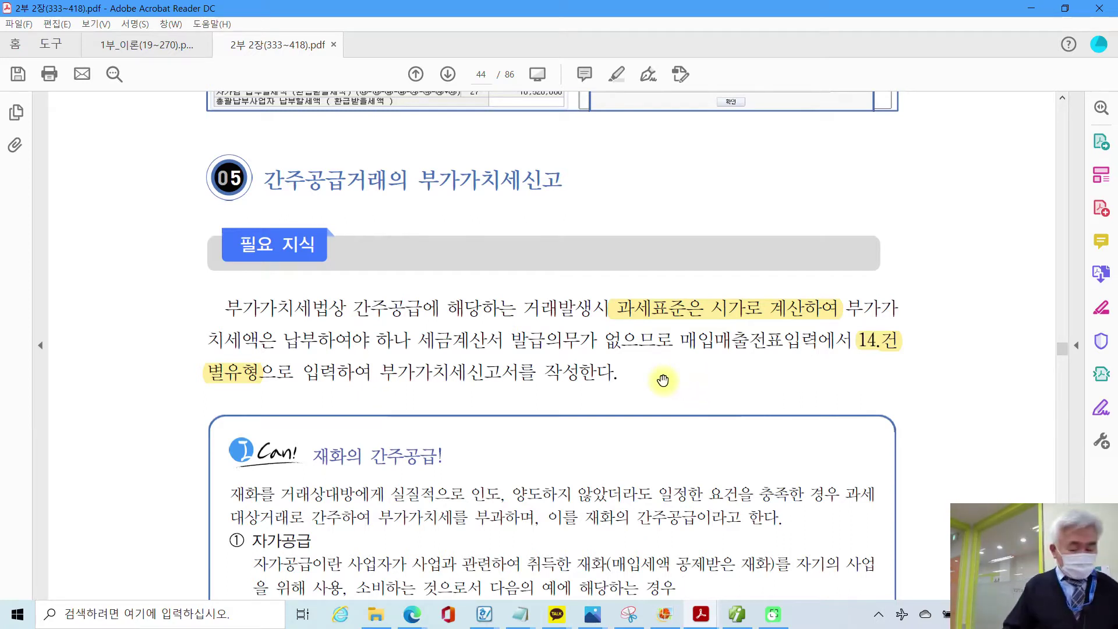
Draw a red box around 간주공급 in the section 05 heading, with an arrow leading to the handwritten note "특별한 공급".
{"action": "mouse_move", "coordinate": [274, 160]}
{"action": "left_mouse_down"}
{"action": "mouse_move", "coordinate": [266, 202]}
{"action": "mouse_move", "coordinate": [346, 166]}
{"action": "mouse_move", "coordinate": [265, 168]}
{"action": "left_mouse_up"}
{"action": "mouse_move", "coordinate": [340, 215]}
{"action": "left_mouse_down"}
{"action": "mouse_move", "coordinate": [524, 235]}
{"action": "mouse_move", "coordinate": [524, 254]}
{"action": "left_mouse_up"}
{"action": "mouse_move", "coordinate": [585, 185]}
{"action": "left_mouse_down"}
{"action": "mouse_move", "coordinate": [620, 176]}
{"action": "mouse_move", "coordinate": [585, 211]}
{"action": "mouse_move", "coordinate": [619, 214]}
{"action": "left_mouse_up"}
{"action": "mouse_move", "coordinate": [565, 239]}
{"action": "left_mouse_down"}
{"action": "mouse_move", "coordinate": [625, 229]}
{"action": "mouse_move", "coordinate": [599, 273]}
{"action": "left_mouse_up"}
{"action": "mouse_move", "coordinate": [624, 188]}
{"action": "left_mouse_down"}
{"action": "mouse_move", "coordinate": [627, 228]}
{"action": "mouse_move", "coordinate": [678, 233]}
{"action": "mouse_move", "coordinate": [696, 212]}
{"action": "mouse_move", "coordinate": [698, 239]}
{"action": "left_mouse_up"}
{"action": "mouse_move", "coordinate": [652, 256]}
{"action": "left_mouse_down"}
{"action": "mouse_move", "coordinate": [690, 251]}
{"action": "mouse_move", "coordinate": [698, 271]}
{"action": "left_mouse_up"}
{"action": "left_click_drag", "start_coordinate": [728, 185], "coordinate": [746, 198]}
{"action": "left_click_drag", "start_coordinate": [731, 214], "coordinate": [727, 236]}
{"action": "mouse_move", "coordinate": [770, 184]}
{"action": "left_mouse_down"}
{"action": "mouse_move", "coordinate": [762, 241]}
{"action": "mouse_move", "coordinate": [788, 212]}
{"action": "left_mouse_up"}
{"action": "left_click_drag", "start_coordinate": [748, 247], "coordinate": [778, 261]}
{"action": "mouse_move", "coordinate": [830, 188]}
{"action": "left_mouse_down"}
{"action": "mouse_move", "coordinate": [863, 222]}
{"action": "mouse_move", "coordinate": [822, 234]}
{"action": "mouse_move", "coordinate": [920, 220]}
{"action": "left_mouse_up"}
{"action": "mouse_move", "coordinate": [878, 244]}
{"action": "left_mouse_down"}
{"action": "mouse_move", "coordinate": [881, 271]}
{"action": "mouse_move", "coordinate": [902, 268]}
{"action": "left_mouse_up"}
{"action": "left_click_drag", "start_coordinate": [883, 269], "coordinate": [908, 267]}
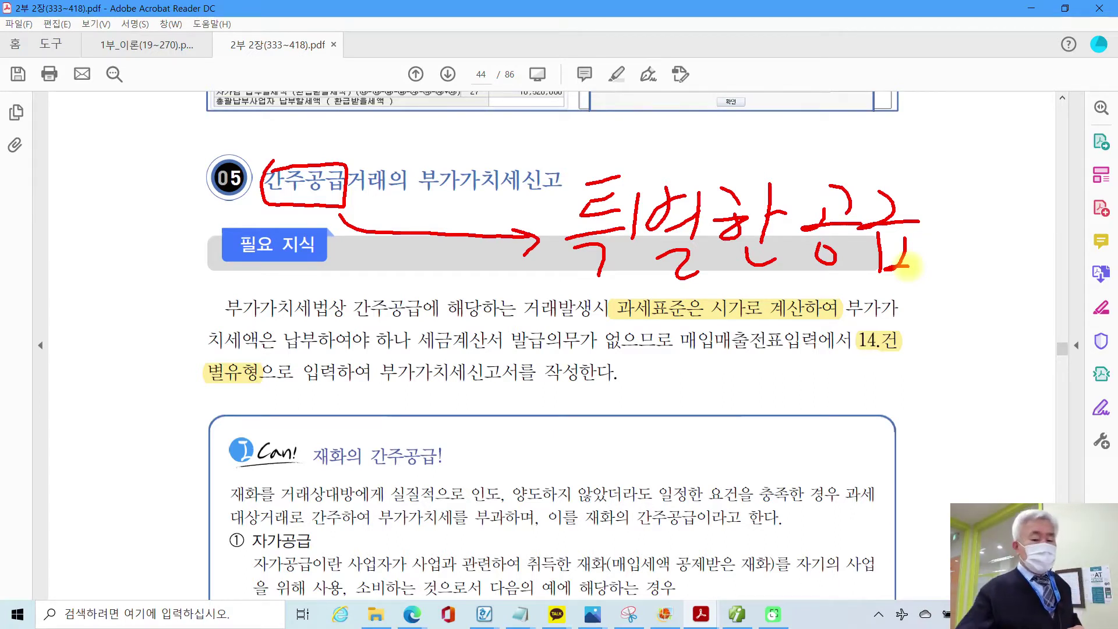
Circle "세금계산서 발급의무가" in red and underline "없으므로" and "14.건" in the introductory paragraph.
{"action": "mouse_move", "coordinate": [425, 319]}
{"action": "left_mouse_down"}
{"action": "mouse_move", "coordinate": [409, 357]}
{"action": "mouse_move", "coordinate": [558, 366]}
{"action": "mouse_move", "coordinate": [609, 327]}
{"action": "mouse_move", "coordinate": [415, 316]}
{"action": "left_mouse_up"}
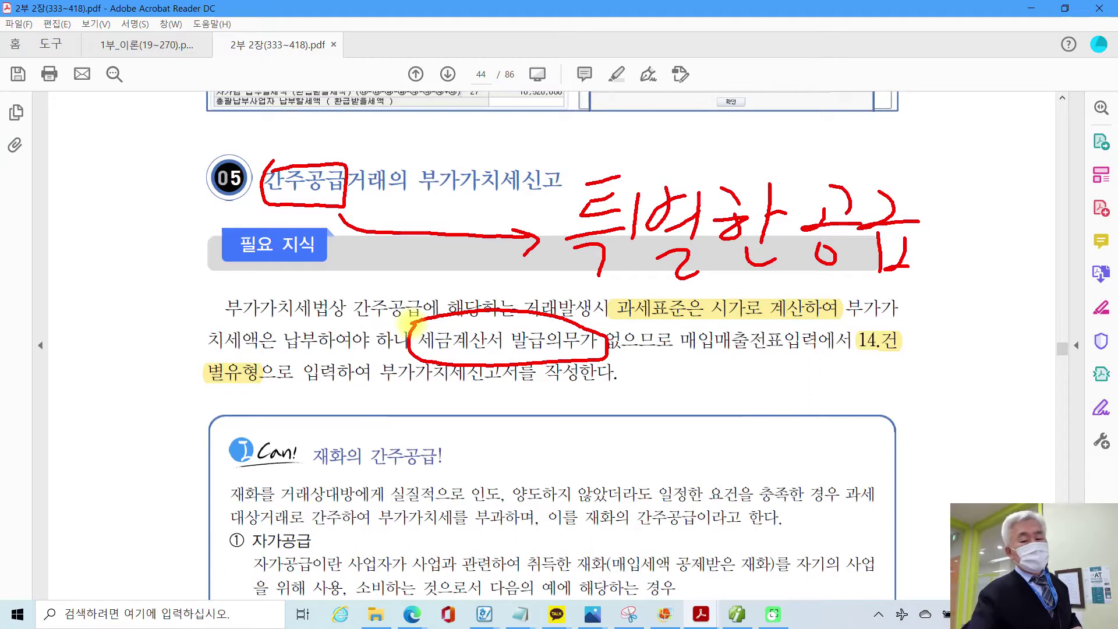
{"action": "left_click_drag", "start_coordinate": [603, 355], "coordinate": [673, 358]}
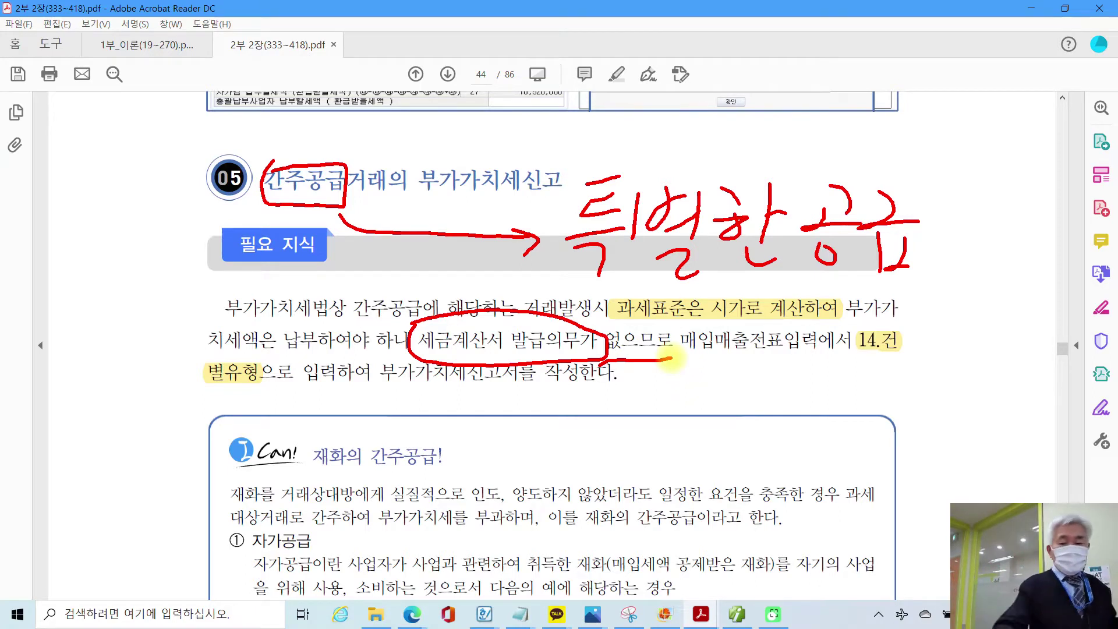
{"action": "left_click_drag", "start_coordinate": [850, 369], "coordinate": [906, 374]}
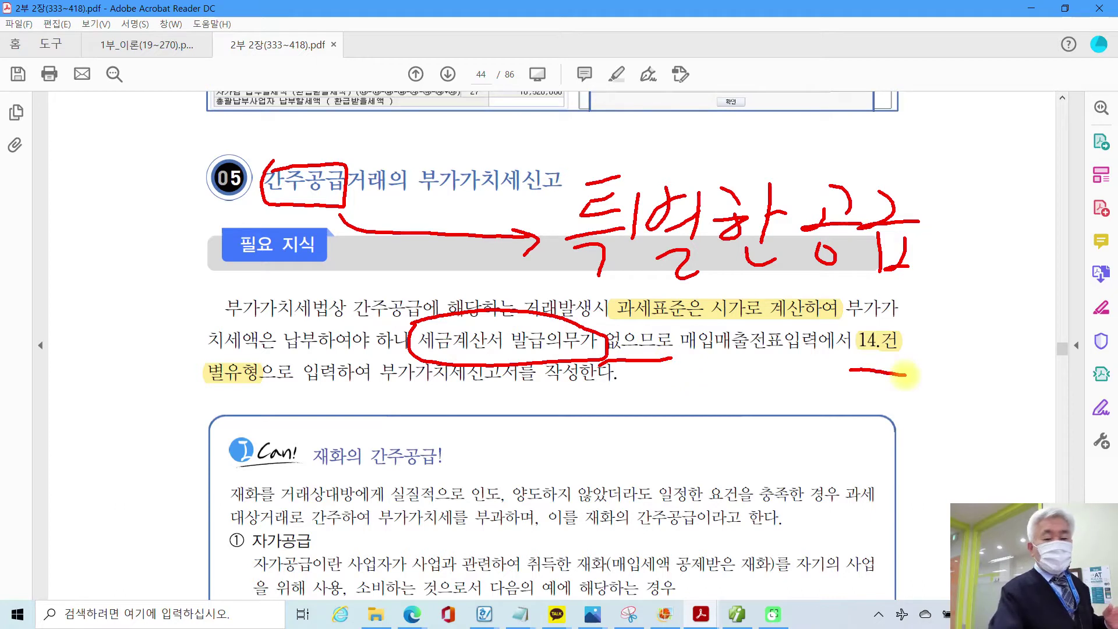
Handwrite a circled "11 과세" beside the paragraph and box "14.건" in red, and clear all the pen marks.
{"action": "mouse_move", "coordinate": [96, 275]}
{"action": "left_mouse_down"}
{"action": "mouse_move", "coordinate": [78, 317]}
{"action": "mouse_move", "coordinate": [115, 297]}
{"action": "mouse_move", "coordinate": [104, 318]}
{"action": "left_mouse_up"}
{"action": "mouse_move", "coordinate": [149, 270]}
{"action": "left_mouse_down"}
{"action": "mouse_move", "coordinate": [166, 275]}
{"action": "mouse_move", "coordinate": [178, 310]}
{"action": "mouse_move", "coordinate": [192, 315]}
{"action": "mouse_move", "coordinate": [201, 288]}
{"action": "mouse_move", "coordinate": [227, 285]}
{"action": "mouse_move", "coordinate": [236, 321]}
{"action": "left_mouse_up"}
{"action": "left_click_drag", "start_coordinate": [244, 275], "coordinate": [244, 335]}
{"action": "mouse_move", "coordinate": [78, 254]}
{"action": "left_mouse_down"}
{"action": "mouse_move", "coordinate": [111, 339]}
{"action": "mouse_move", "coordinate": [232, 247]}
{"action": "mouse_move", "coordinate": [55, 280]}
{"action": "left_mouse_up"}
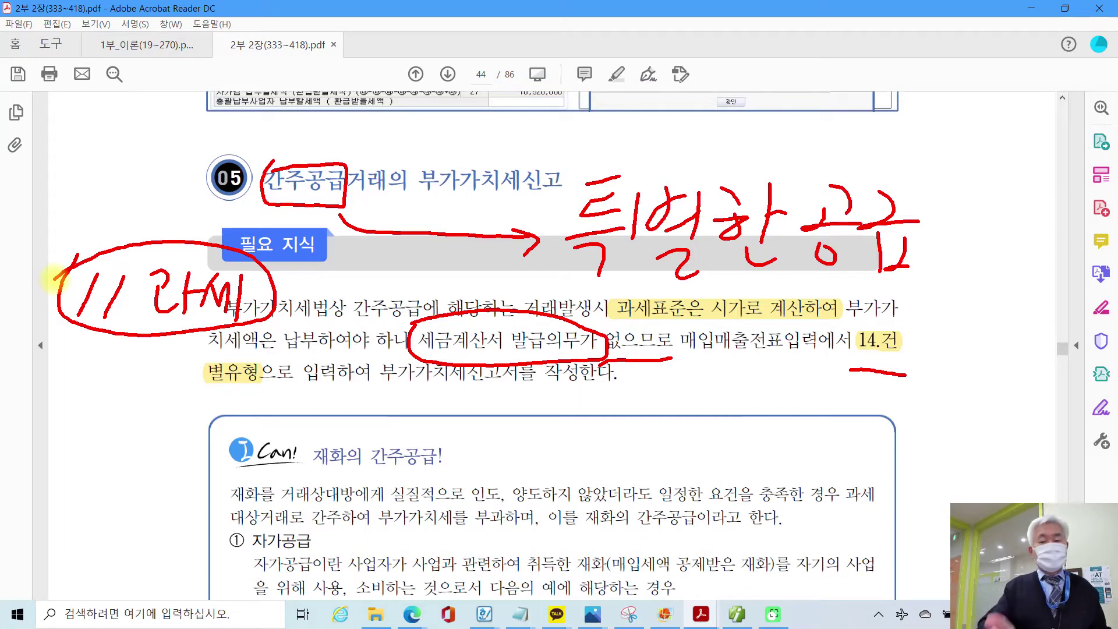
{"action": "mouse_move", "coordinate": [847, 368]}
{"action": "left_mouse_down"}
{"action": "mouse_move", "coordinate": [844, 313]}
{"action": "mouse_move", "coordinate": [934, 362]}
{"action": "mouse_move", "coordinate": [895, 378]}
{"action": "left_mouse_up"}
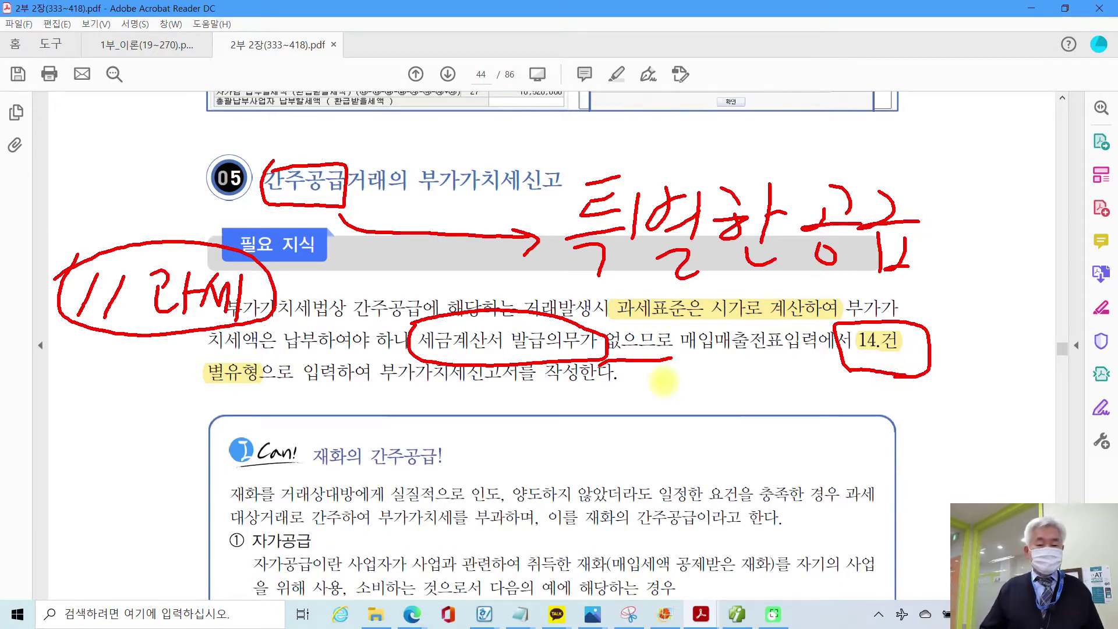
{"action": "key", "text": "Escape"}
Highlight "(매입세액 공제받은 재화)" in the 자가공급 definition of the 재화의 간주공급 box.
{"action": "scroll", "coordinate": [598, 436], "scroll_direction": "down", "scroll_amount": 3}
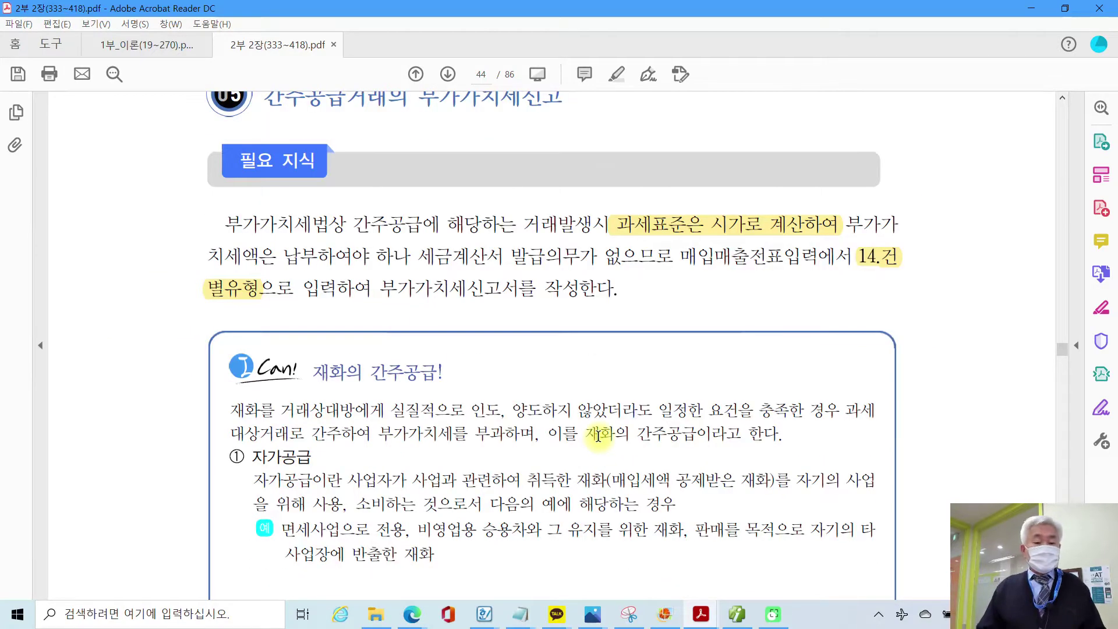
{"action": "scroll", "coordinate": [497, 433], "scroll_direction": "down", "scroll_amount": 4}
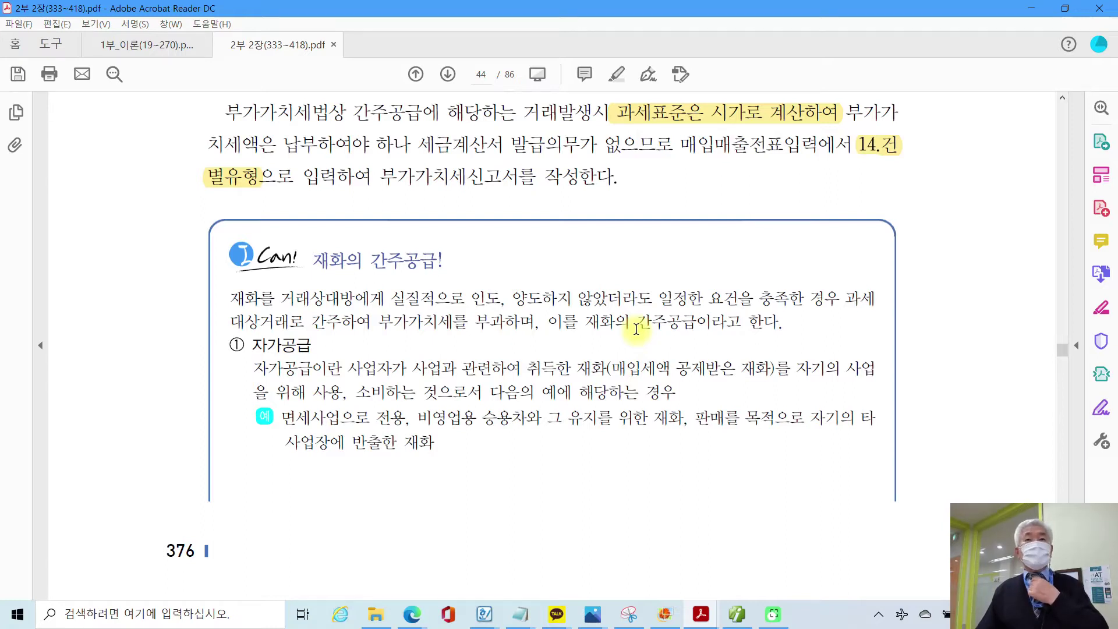
{"action": "scroll", "coordinate": [281, 410], "scroll_direction": "down", "scroll_amount": 2}
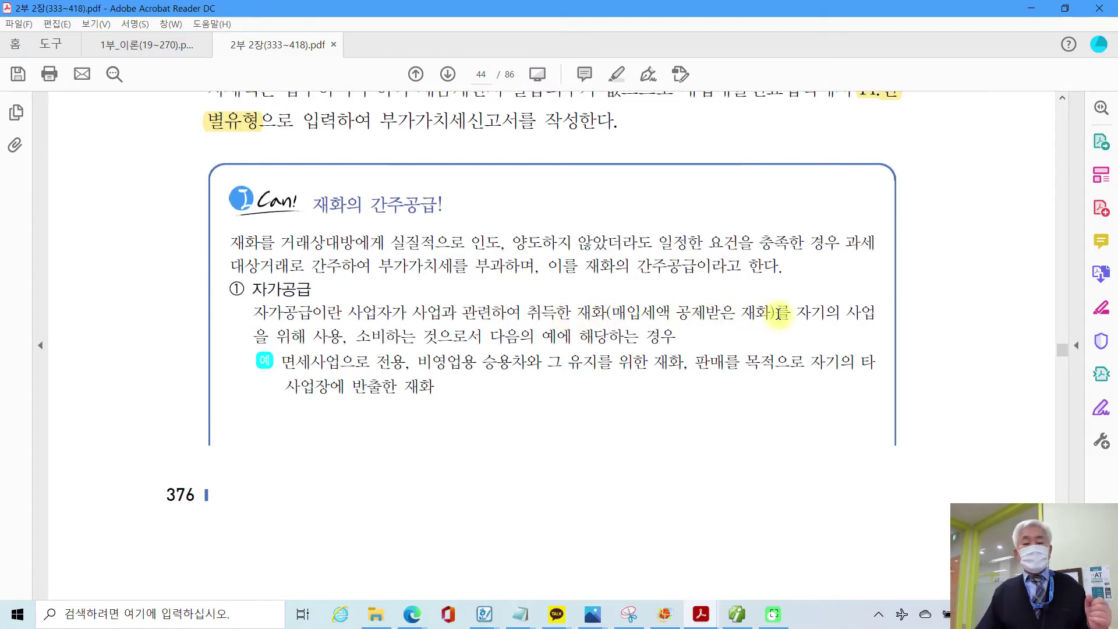
{"action": "left_click_drag", "start_coordinate": [767, 312], "coordinate": [611, 314]}
{"action": "right_click", "coordinate": [653, 314]}
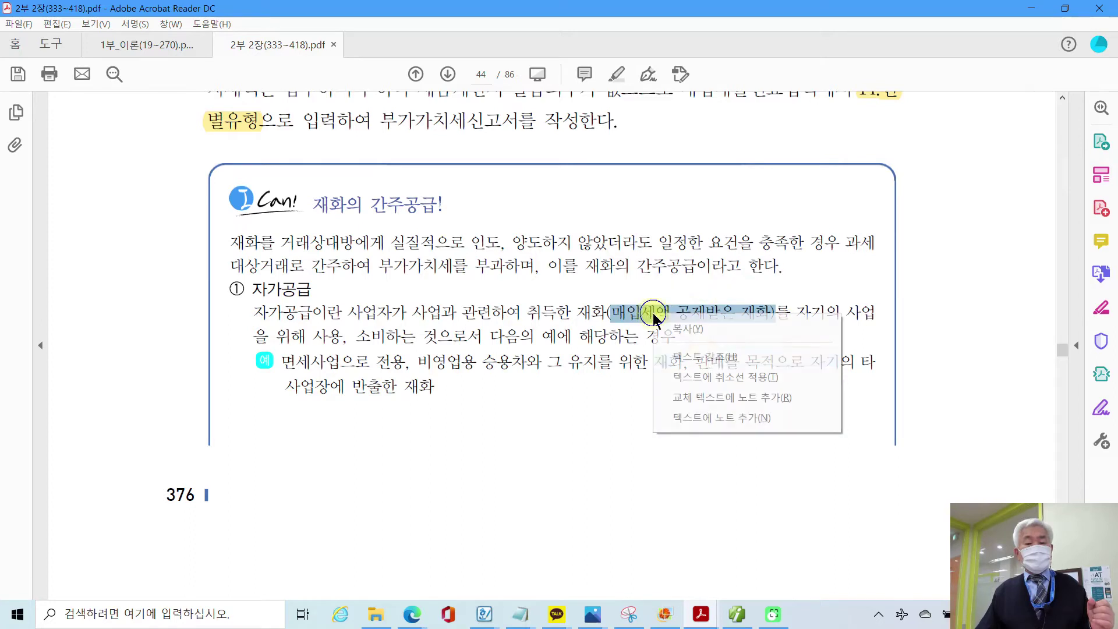
{"action": "left_click", "coordinate": [701, 356]}
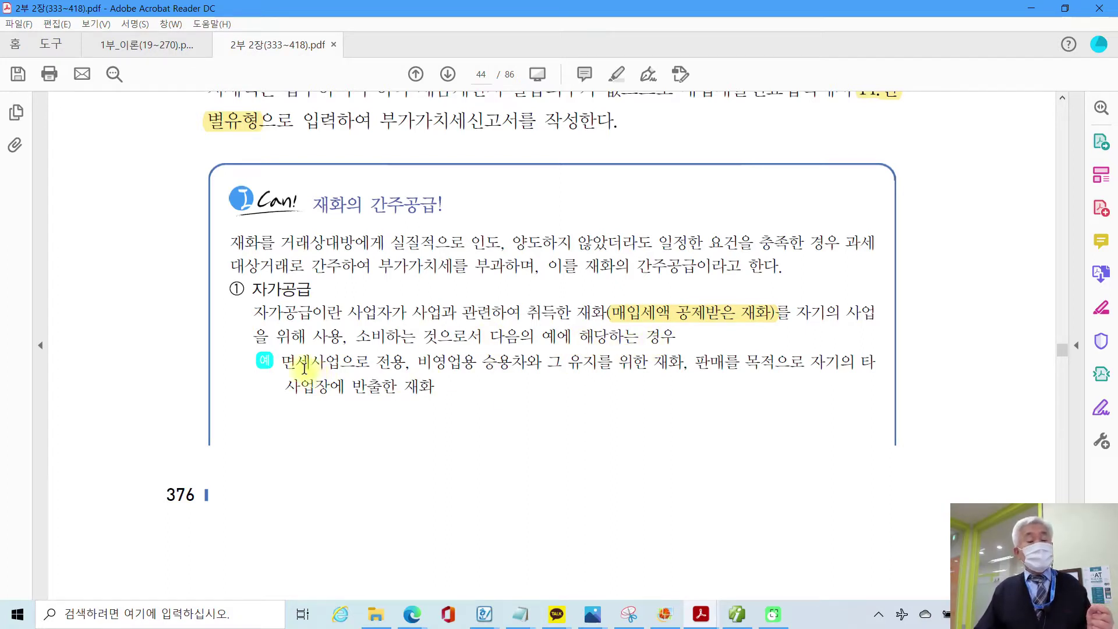
Read the examples for 자가공급, 개인적공급 and 사업상증여, temporarily selecting the key phrase in each one.
{"action": "left_click_drag", "start_coordinate": [285, 365], "coordinate": [761, 364]}
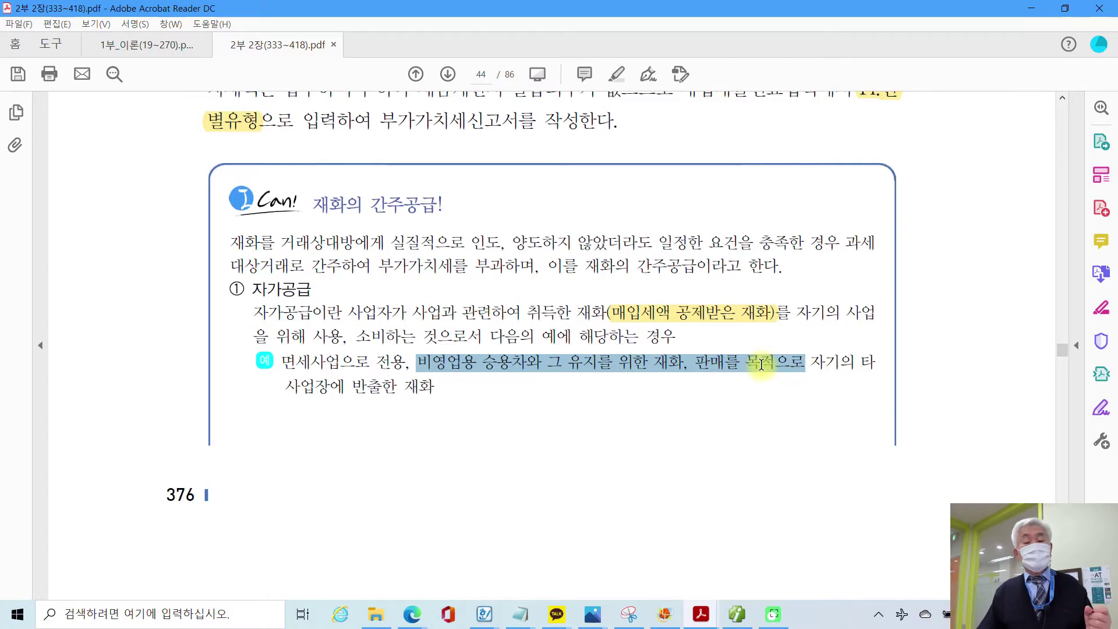
{"action": "left_click", "coordinate": [699, 364]}
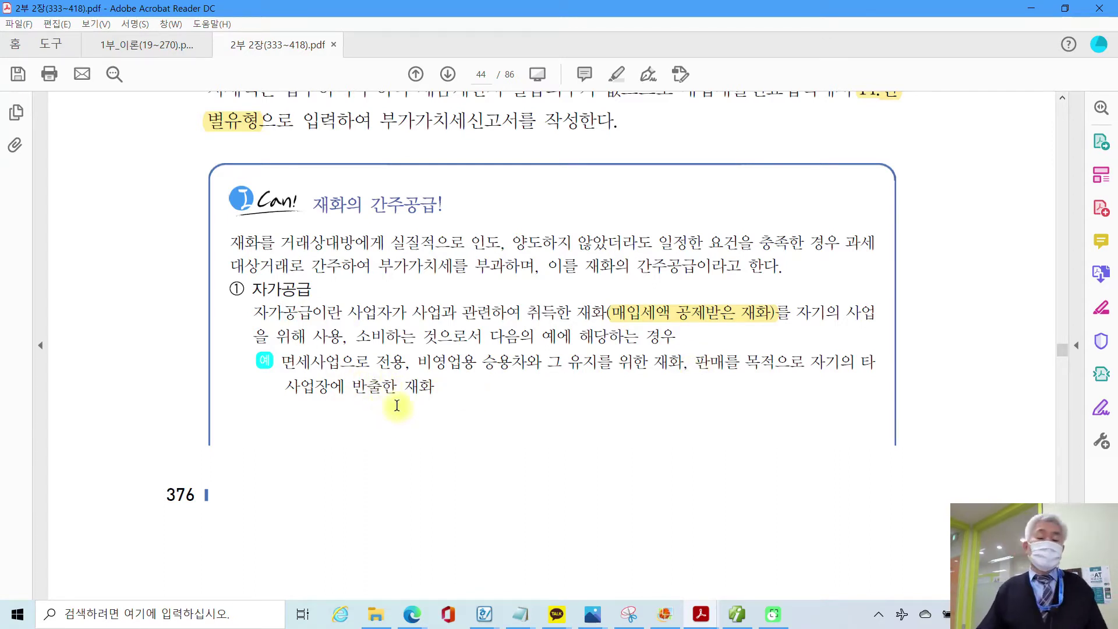
{"action": "scroll", "coordinate": [394, 407], "scroll_direction": "down", "scroll_amount": 5}
{"action": "scroll", "coordinate": [397, 406], "scroll_direction": "down", "scroll_amount": 3}
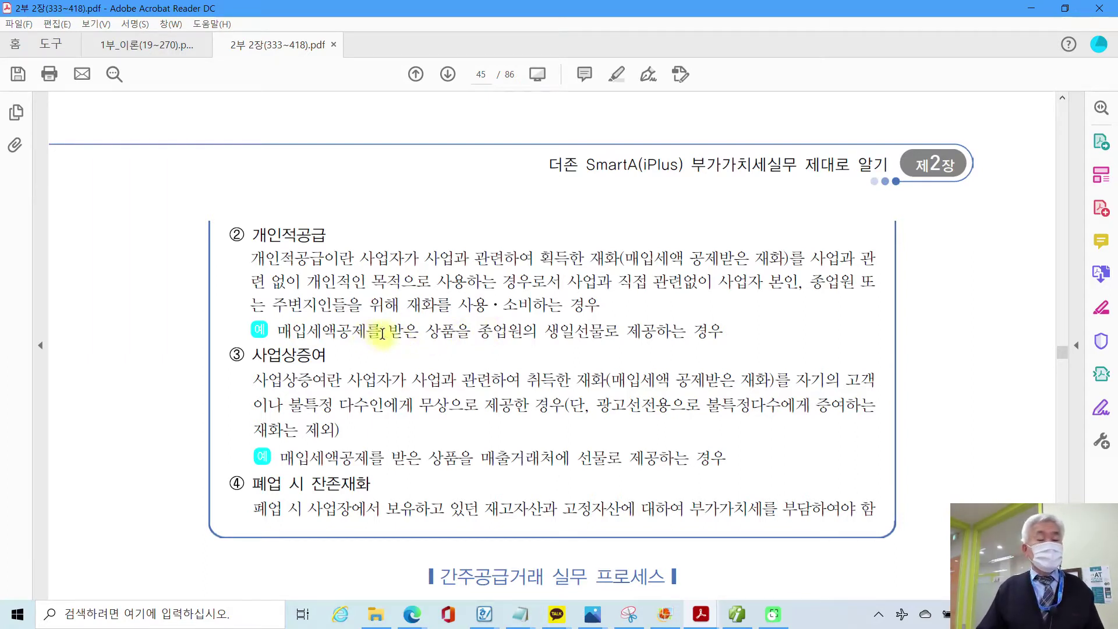
{"action": "left_click_drag", "start_coordinate": [473, 333], "coordinate": [694, 335]}
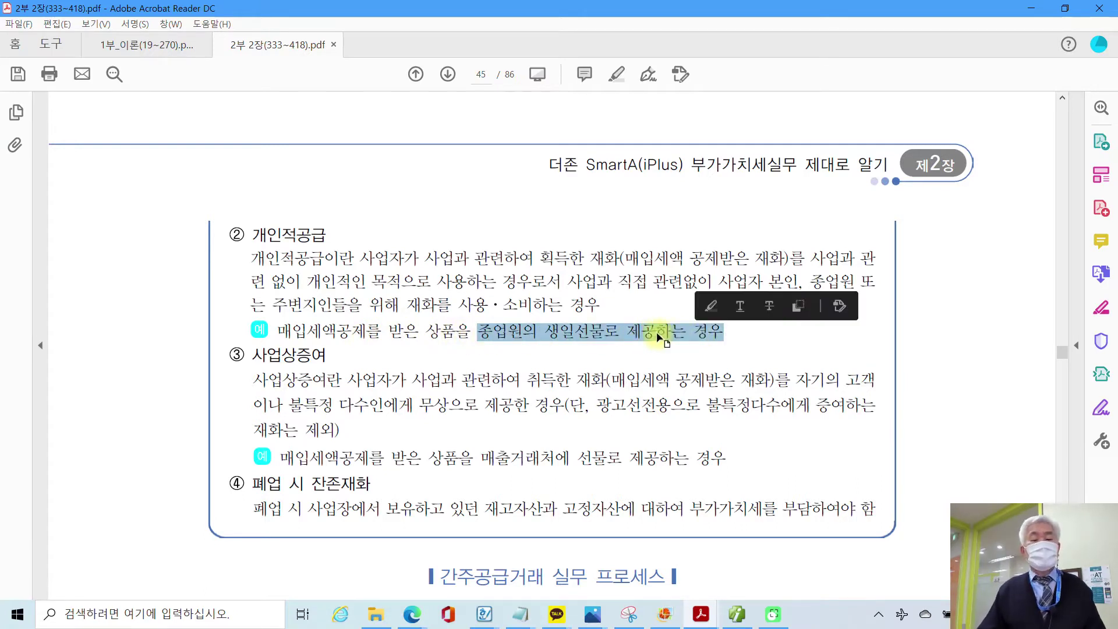
{"action": "left_click", "coordinate": [618, 332]}
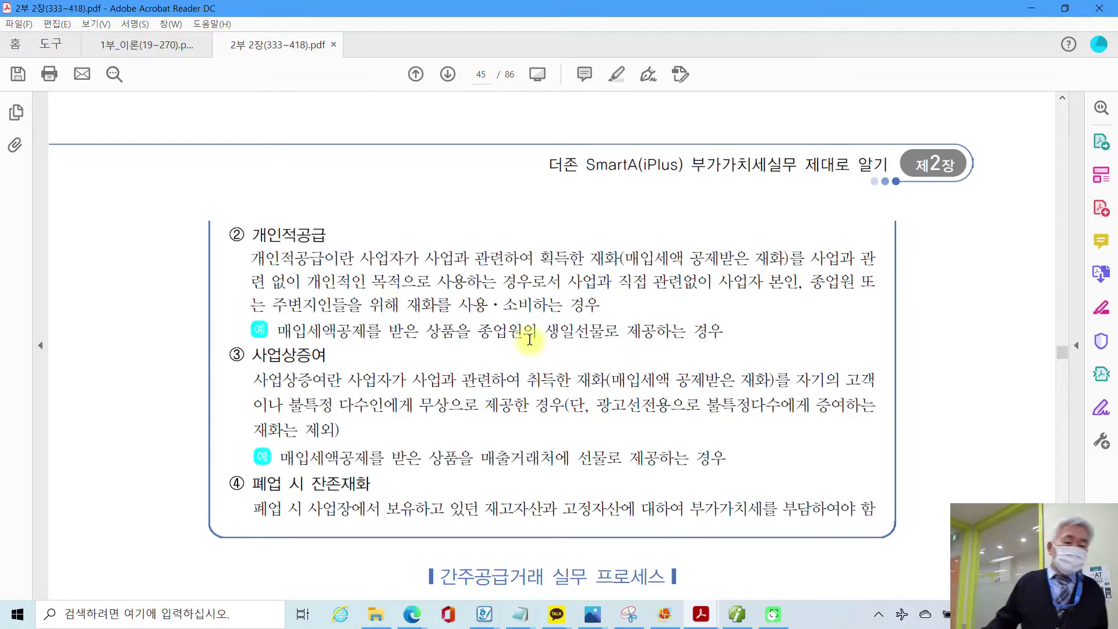
{"action": "scroll", "coordinate": [268, 390], "scroll_direction": "down", "scroll_amount": 2}
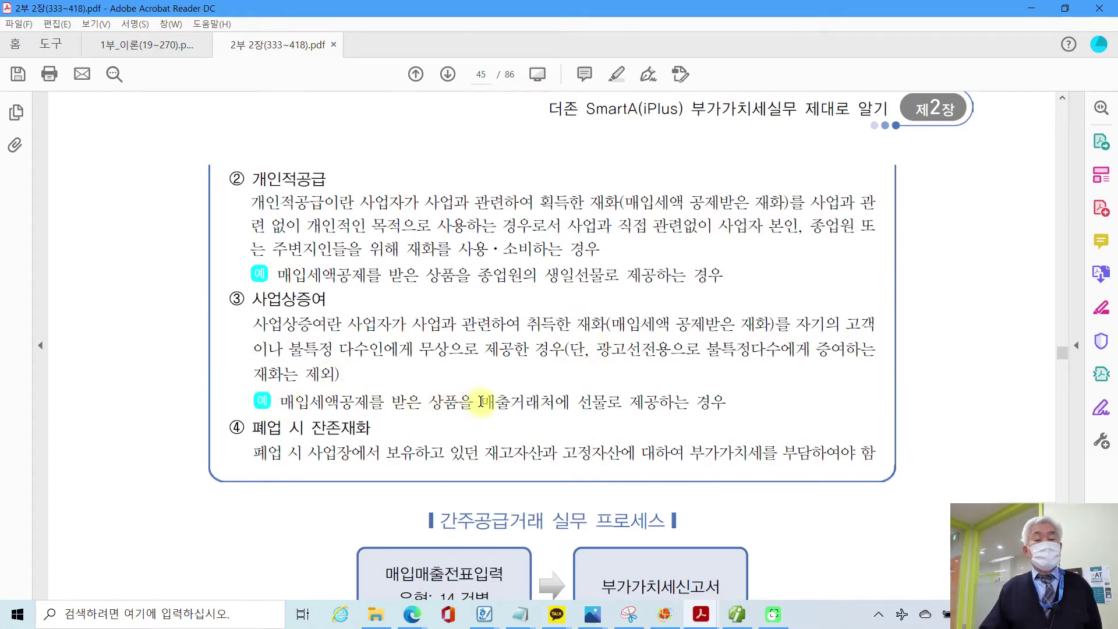
{"action": "left_click_drag", "start_coordinate": [481, 401], "coordinate": [725, 402]}
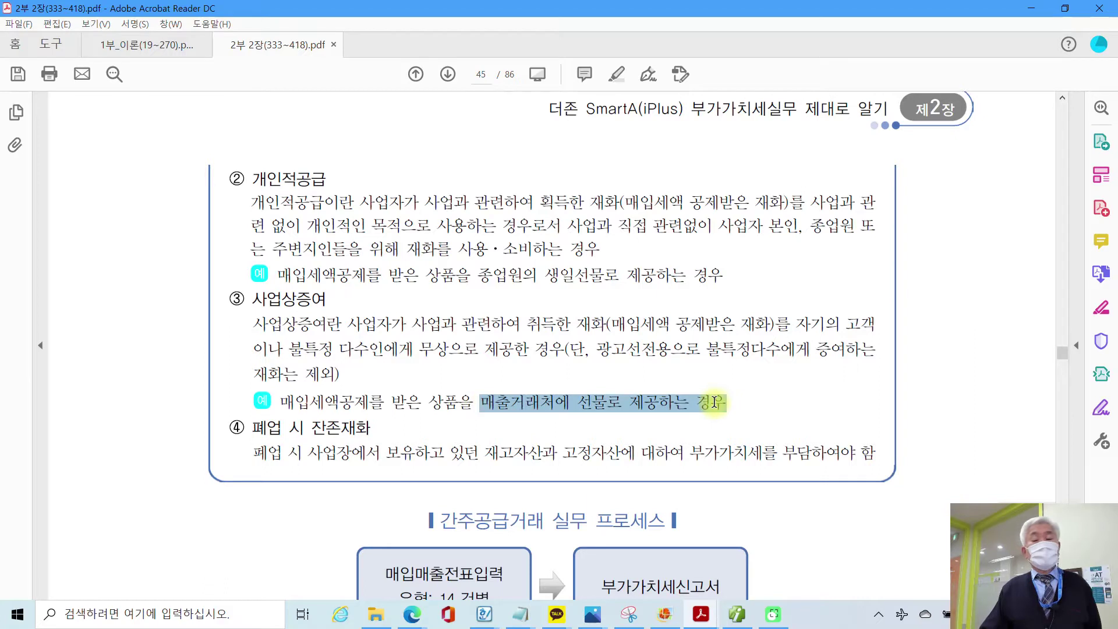
{"action": "left_click", "coordinate": [614, 403]}
Highlight the words 재고자산 and 고정자산 in the description of item ④ 폐업 시 잔존재화.
{"action": "scroll", "coordinate": [551, 407], "scroll_direction": "down", "scroll_amount": 1}
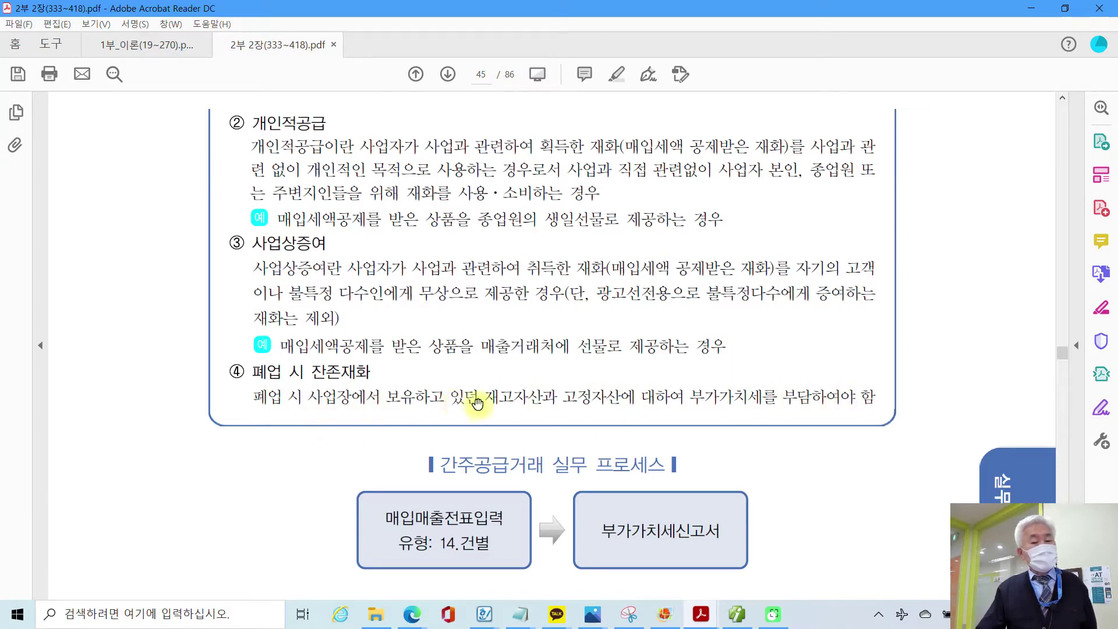
{"action": "left_click_drag", "start_coordinate": [484, 399], "coordinate": [534, 397]}
{"action": "right_click", "coordinate": [534, 397]}
{"action": "left_click", "coordinate": [568, 442]}
{"action": "left_click_drag", "start_coordinate": [569, 397], "coordinate": [619, 398]}
{"action": "right_click", "coordinate": [619, 399]}
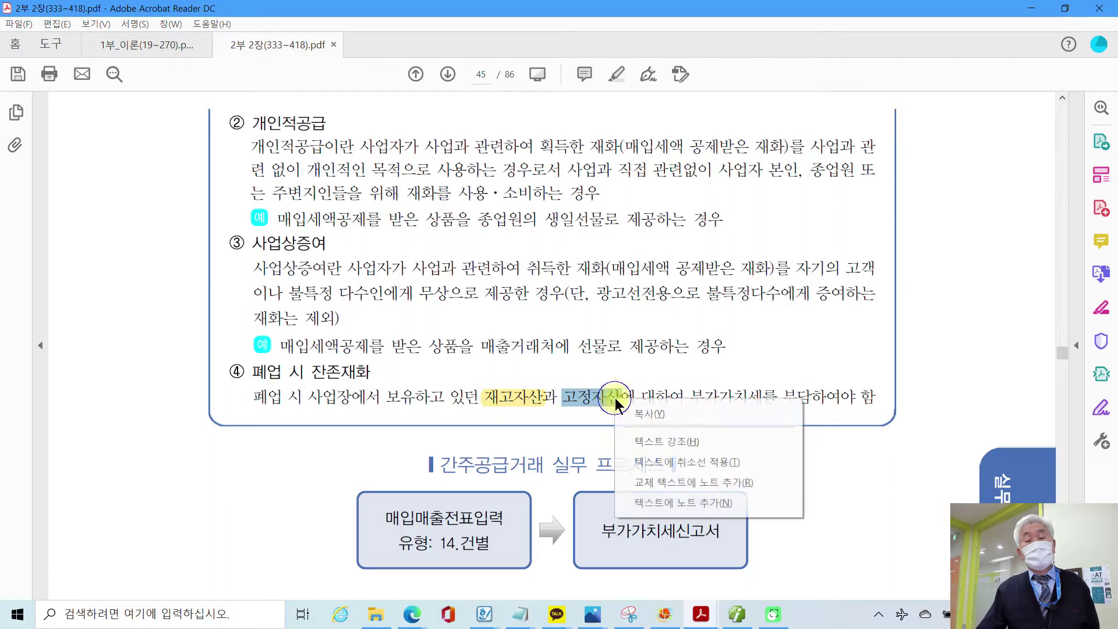
{"action": "left_click", "coordinate": [655, 441]}
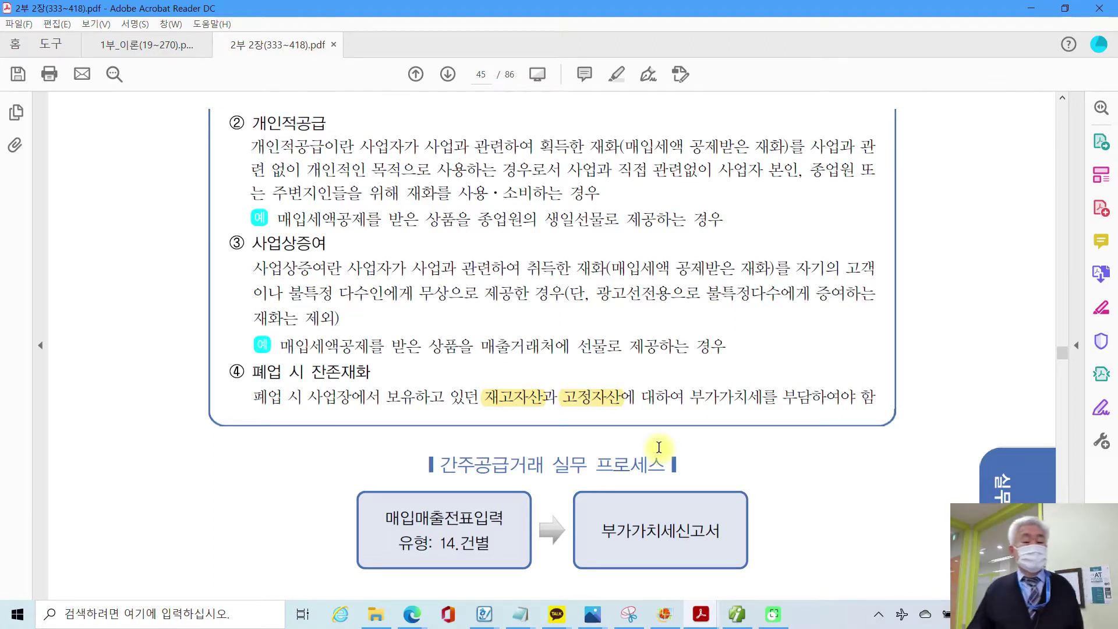
Highlight "14.건별" and "부가가치세신고서" in the two boxes of the 간주공급거래 실무 프로세스 diagram.
{"action": "scroll", "coordinate": [515, 468], "scroll_direction": "down", "scroll_amount": 3}
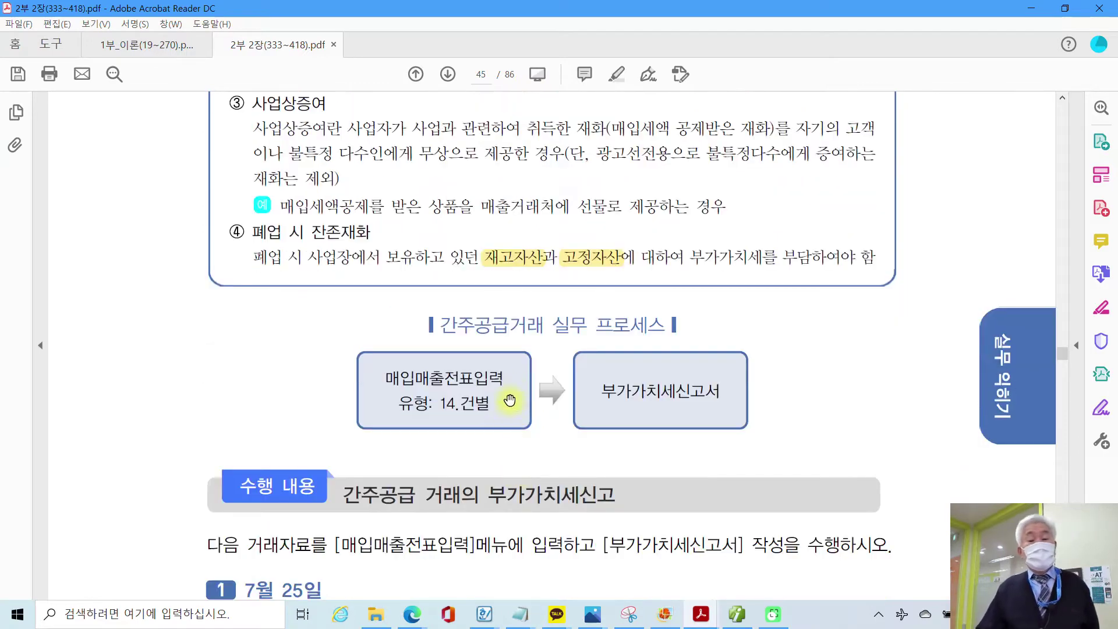
{"action": "scroll", "coordinate": [510, 388], "scroll_direction": "down", "scroll_amount": 1}
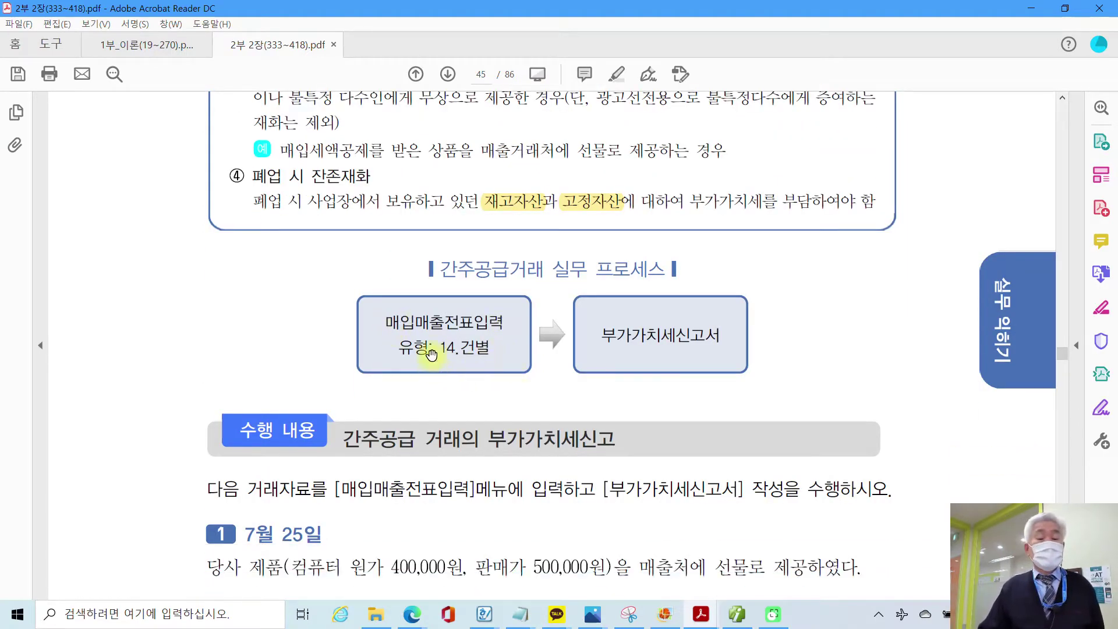
{"action": "scroll", "coordinate": [432, 354], "scroll_direction": "down", "scroll_amount": 1}
{"action": "left_click", "coordinate": [443, 292]}
{"action": "left_click_drag", "start_coordinate": [443, 292], "coordinate": [492, 292]}
{"action": "right_click", "coordinate": [495, 300]}
{"action": "left_click", "coordinate": [520, 331]}
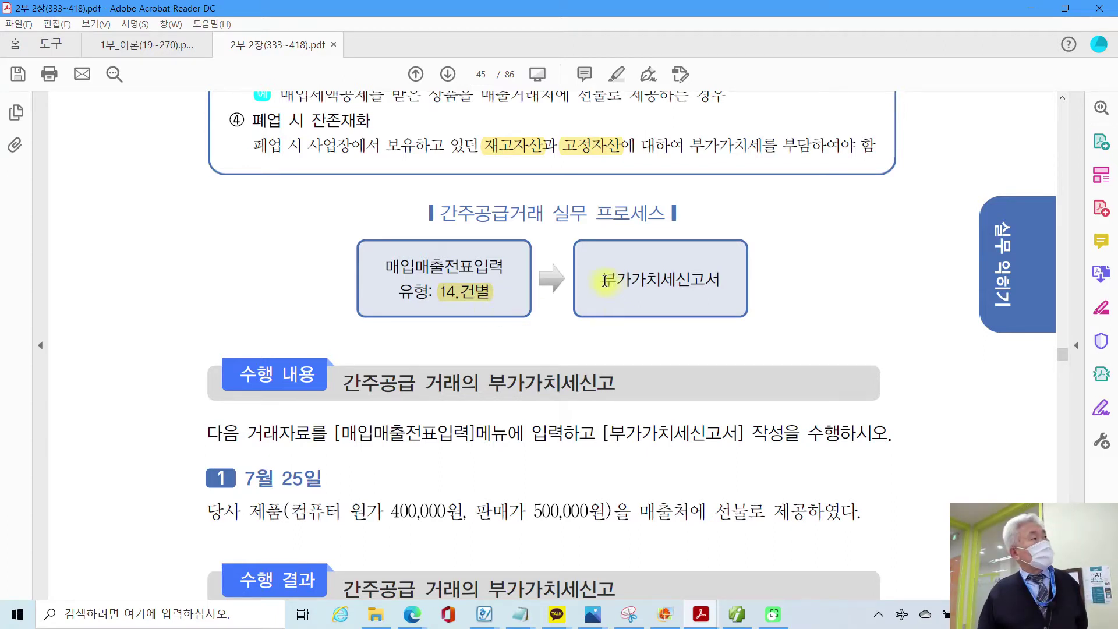
{"action": "left_click_drag", "start_coordinate": [603, 281], "coordinate": [721, 281]}
{"action": "right_click", "coordinate": [706, 285]}
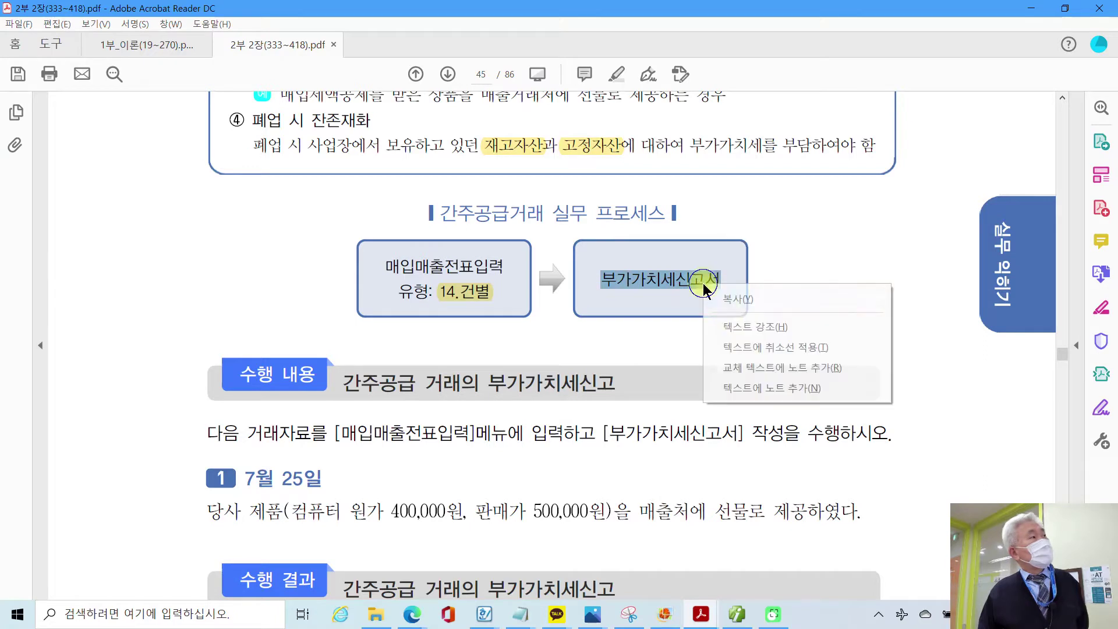
{"action": "left_click", "coordinate": [732, 328]}
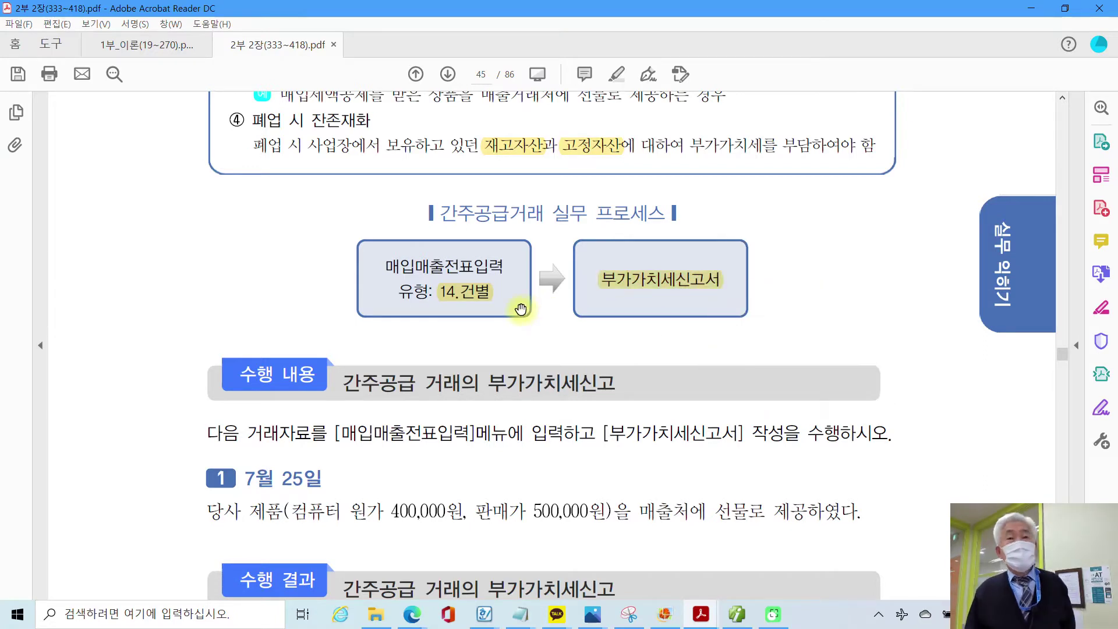
Highlight "당사 제품" and "매출처에 선물로 제공하였다." in the 7월 25일 transaction of the 수행 내용 exercise.
{"action": "scroll", "coordinate": [391, 421], "scroll_direction": "down", "scroll_amount": 3}
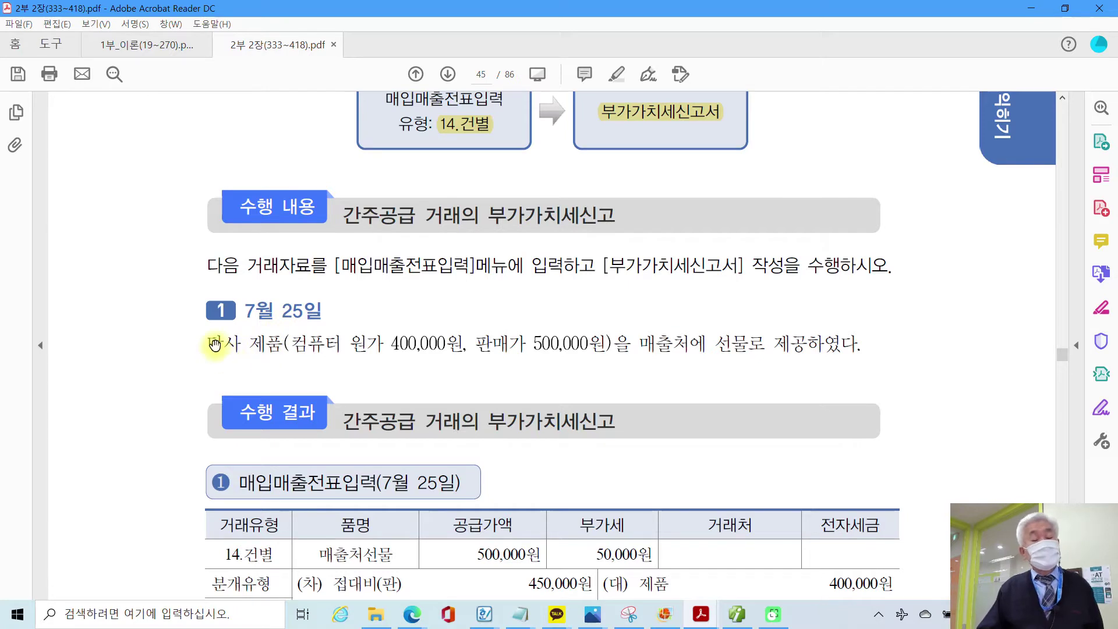
{"action": "left_click_drag", "start_coordinate": [211, 345], "coordinate": [271, 348]}
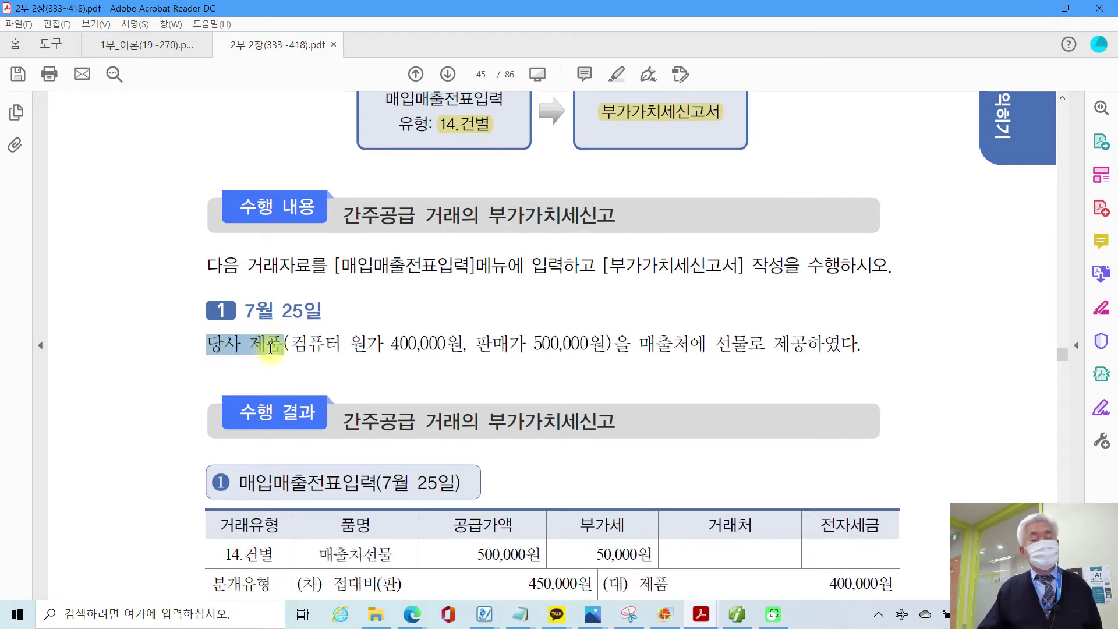
{"action": "right_click", "coordinate": [271, 350]}
{"action": "left_click", "coordinate": [304, 392]}
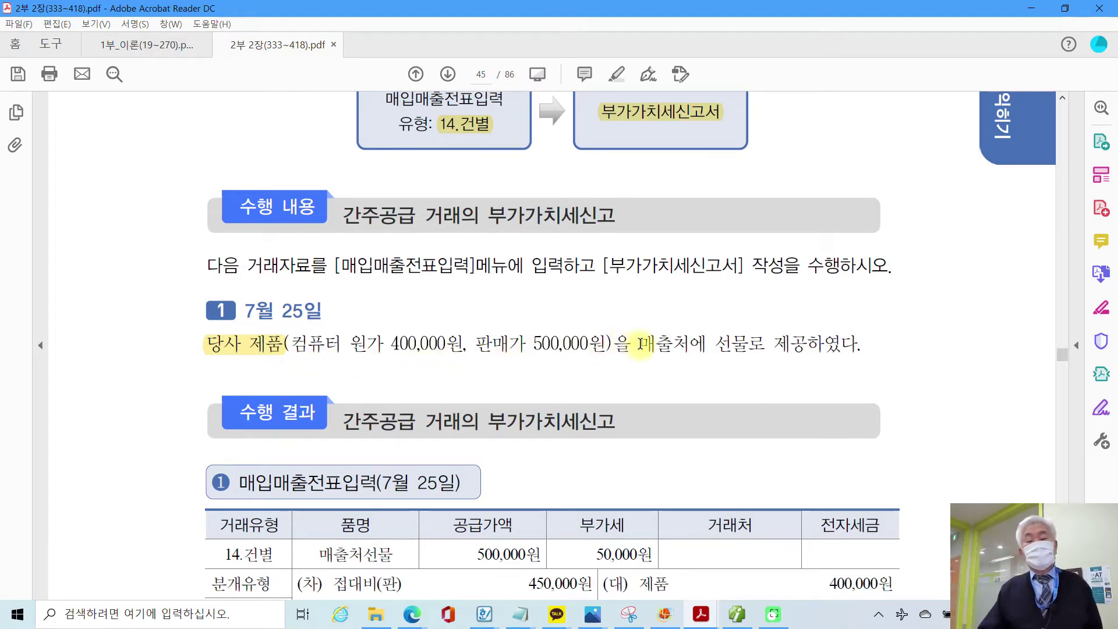
{"action": "left_click_drag", "start_coordinate": [640, 344], "coordinate": [793, 345]}
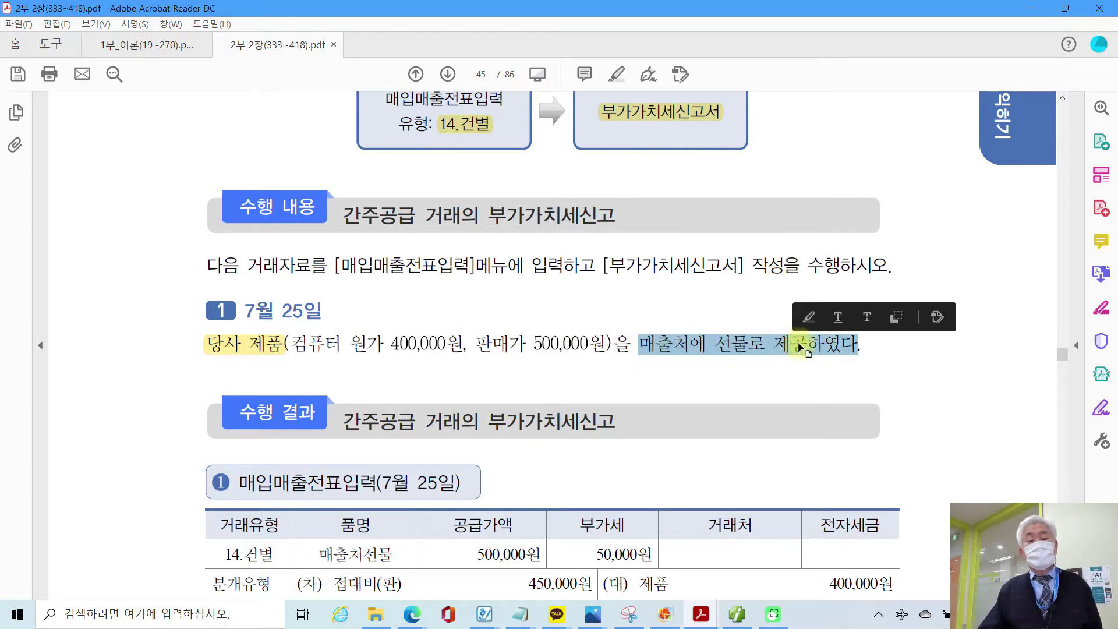
{"action": "right_click", "coordinate": [793, 346]}
{"action": "left_click", "coordinate": [832, 382]}
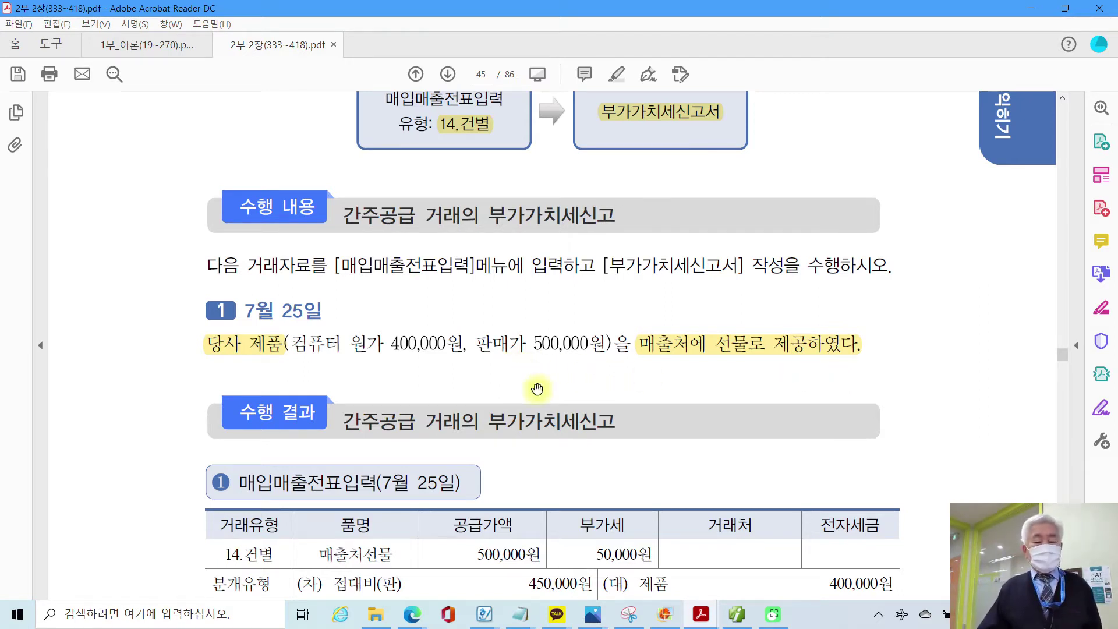
Switch to the SmartA accounting program and start a 7월 25일 voucher in 매입매출전표입력 with transaction type 14.건별.
{"action": "left_click", "coordinate": [738, 616]}
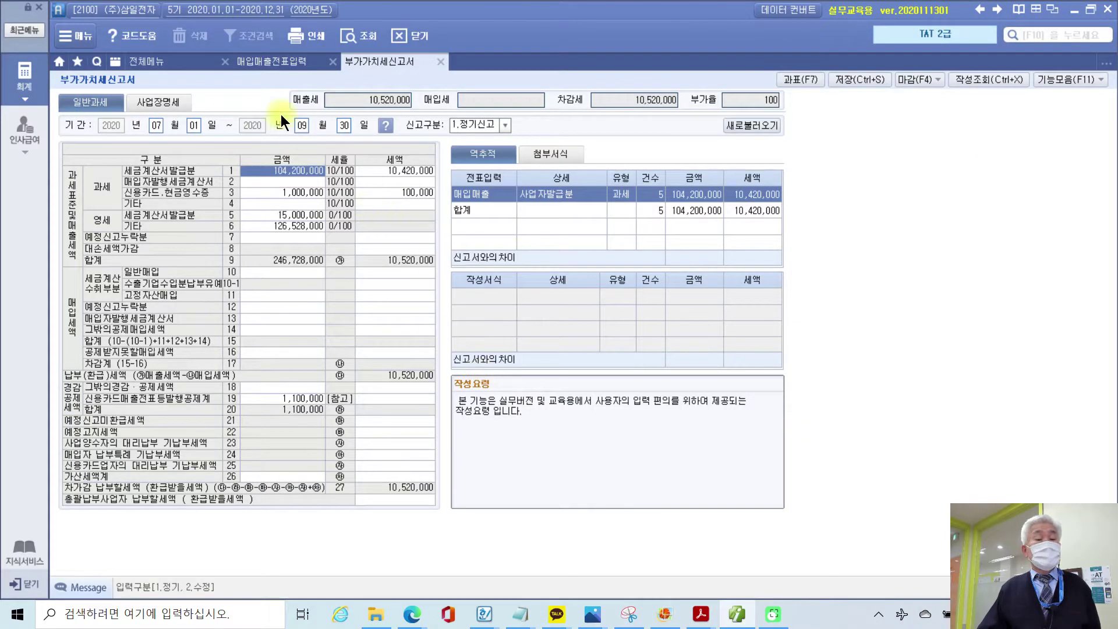
{"action": "left_click", "coordinate": [265, 62]}
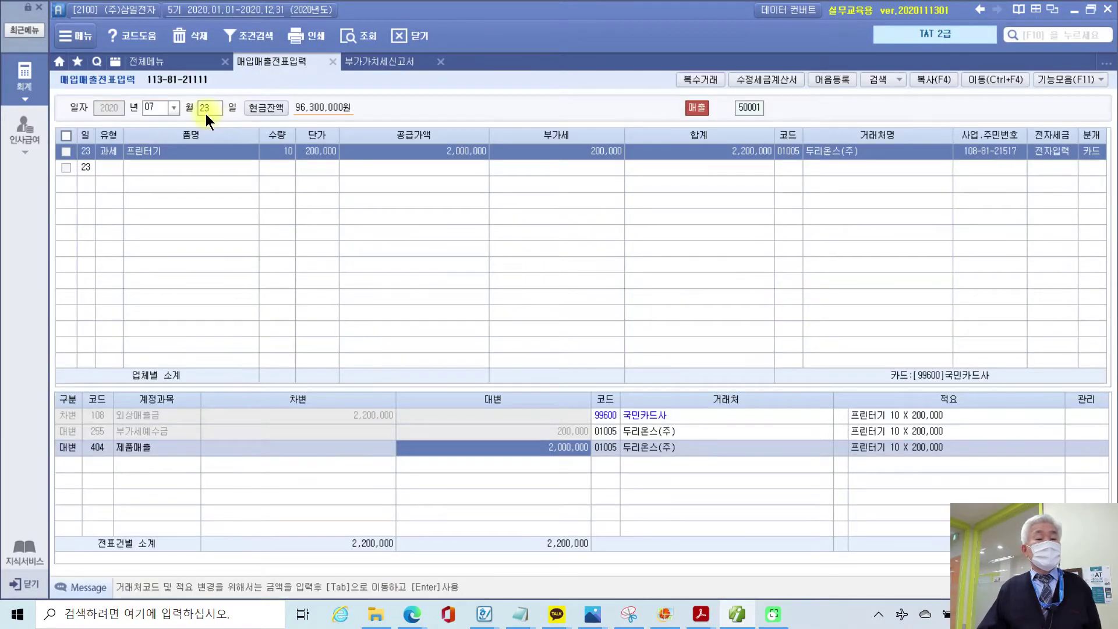
{"action": "type", "text": "25"}
{"action": "key", "text": "Return"}
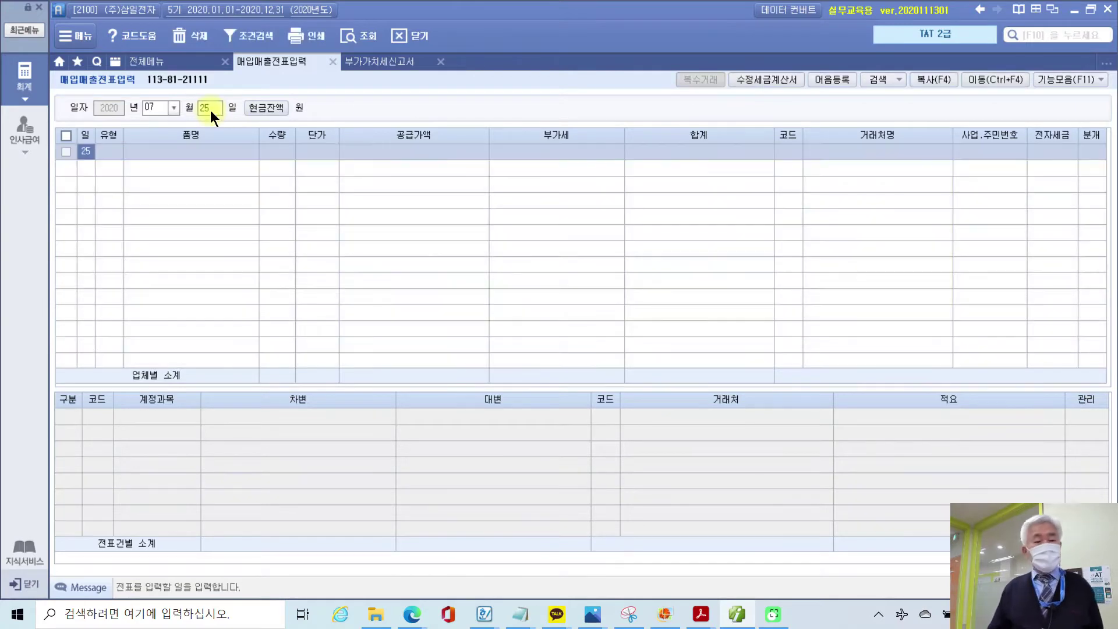
{"action": "key", "text": "Return"}
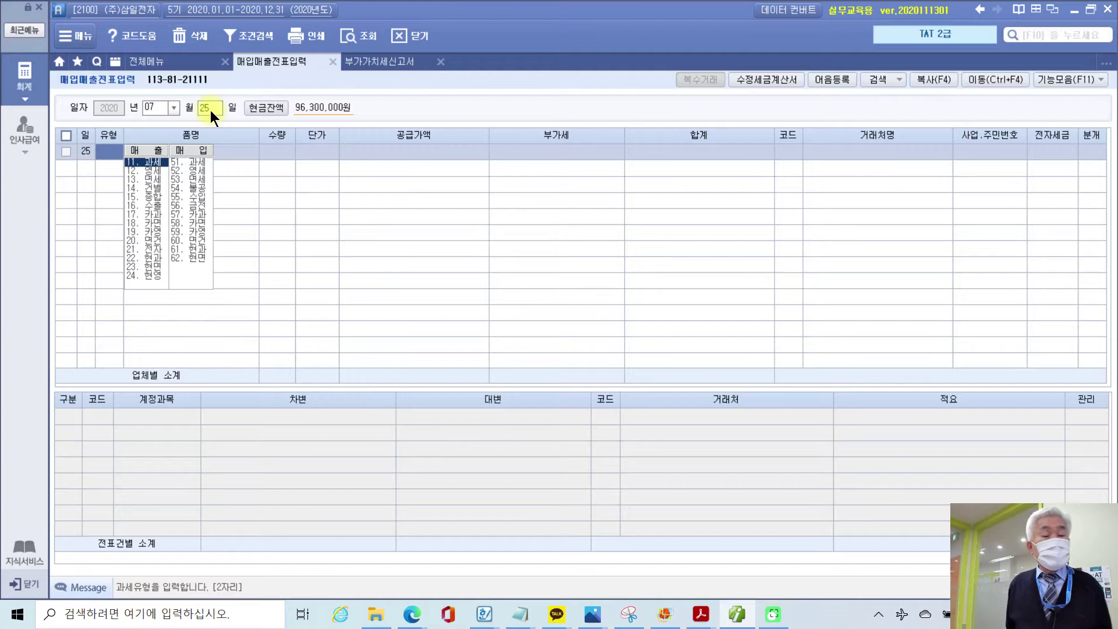
{"action": "type", "text": "14"}
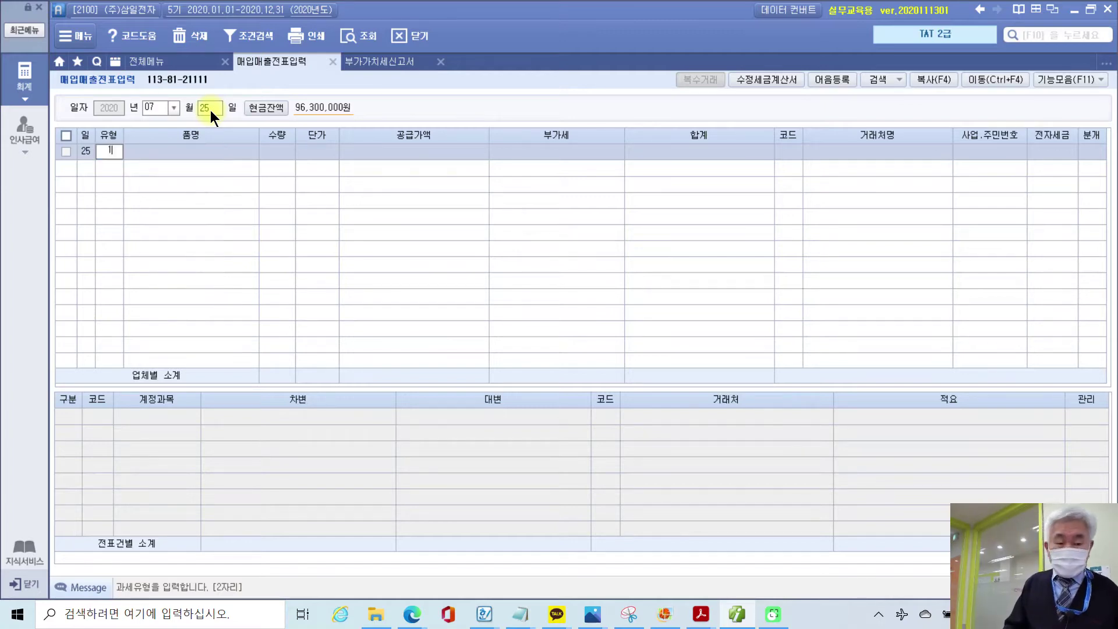
{"action": "key", "text": "Return"}
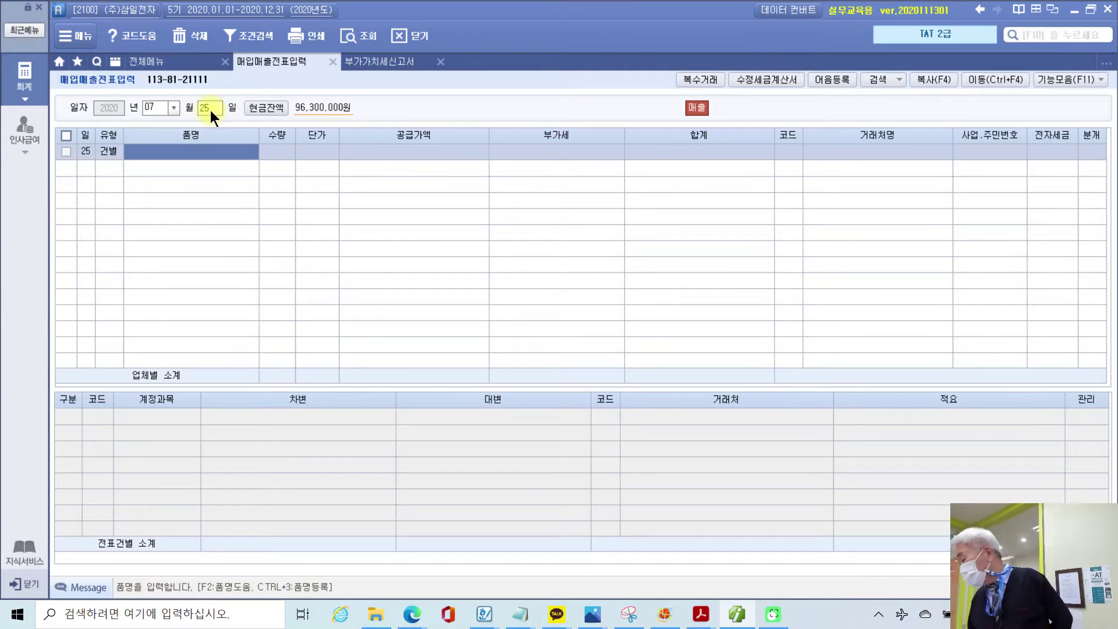
Enter "컴퓨터 거래처선물" as the voucher's 품명, leaving 수량 and 단가 blank.
{"action": "type", "text": "컴퓨"}
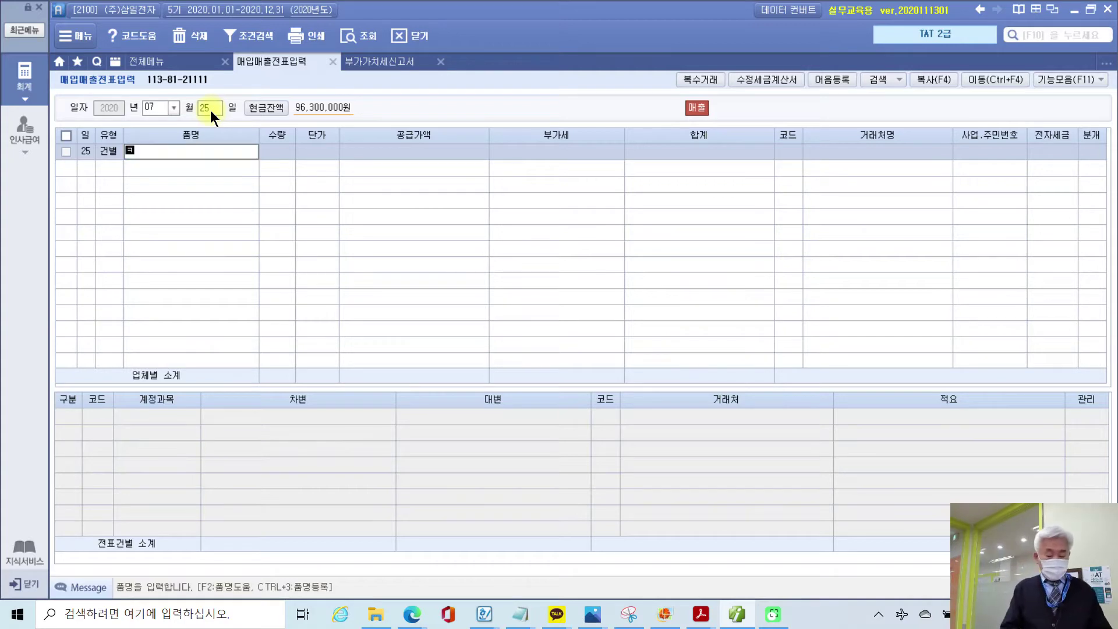
{"action": "type", "text": "터"}
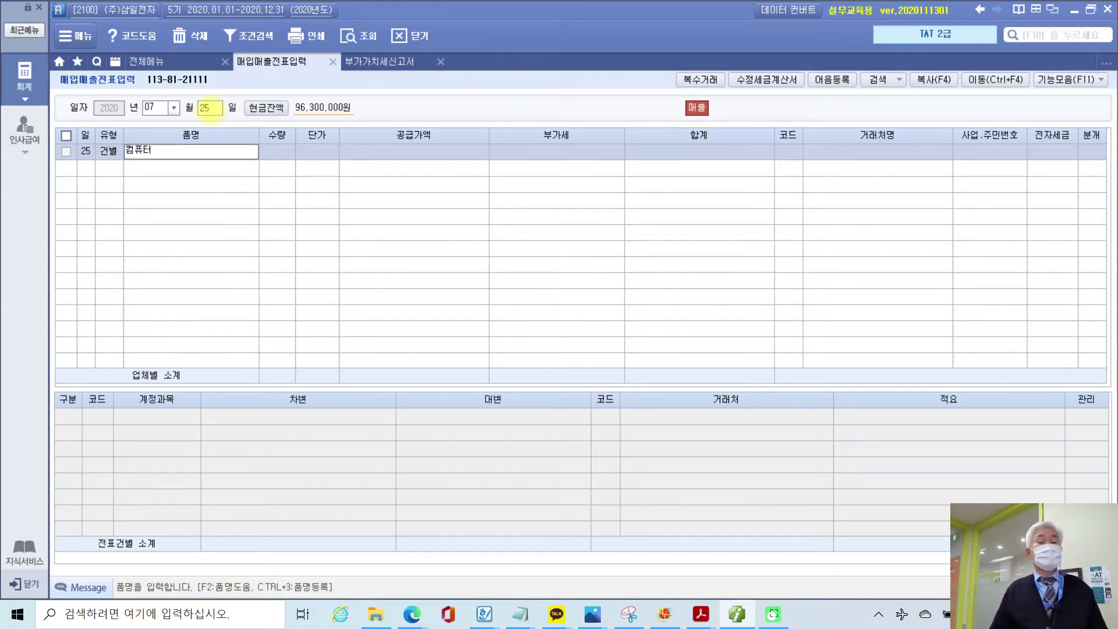
{"action": "key", "text": "Return"}
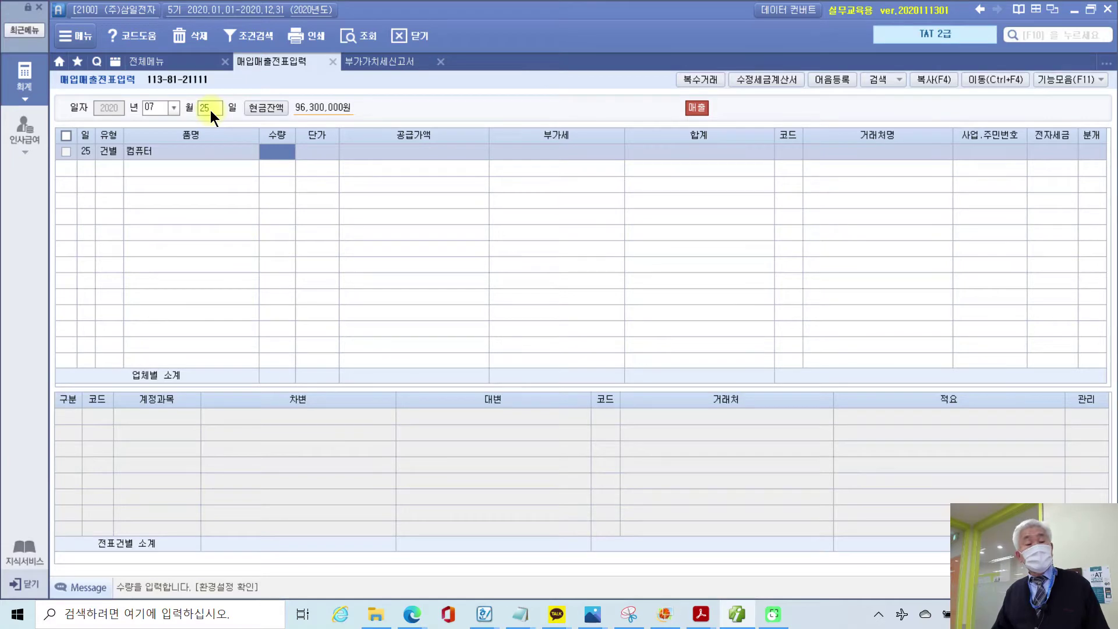
{"action": "key", "text": "Left"}
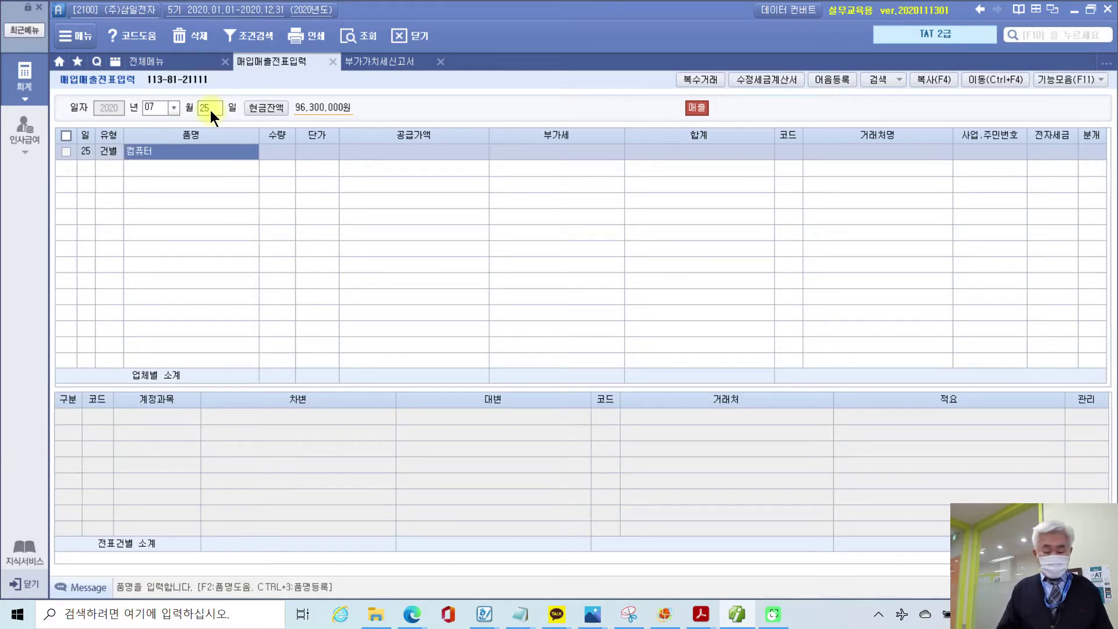
{"action": "left_click", "coordinate": [178, 150]}
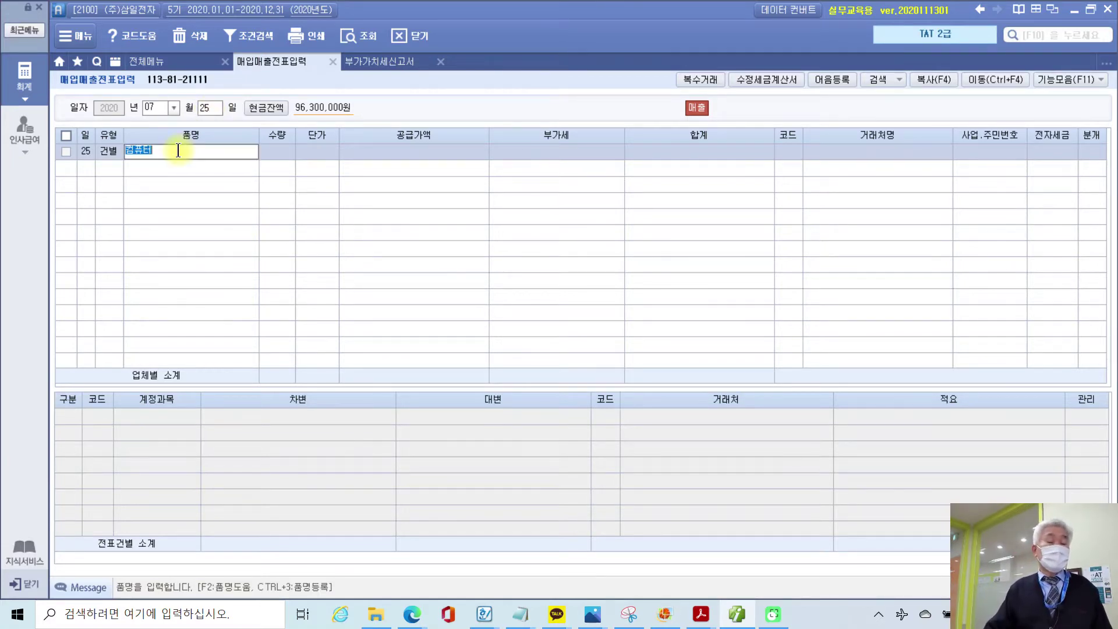
{"action": "left_click", "coordinate": [178, 152]}
{"action": "type", "text": "거래"}
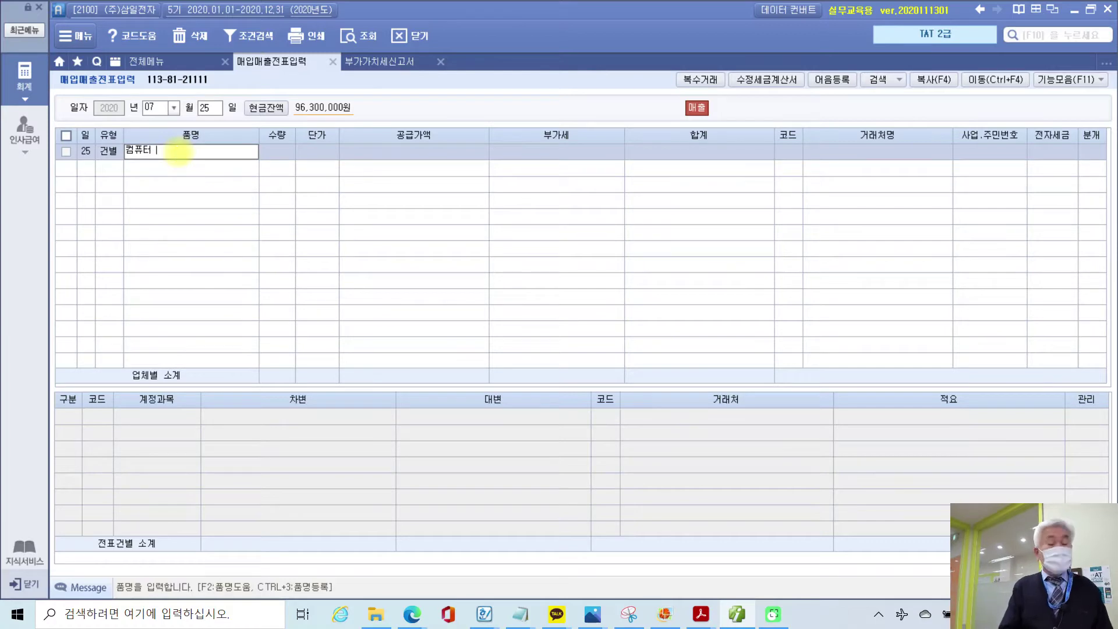
{"action": "type", "text": "처선물"}
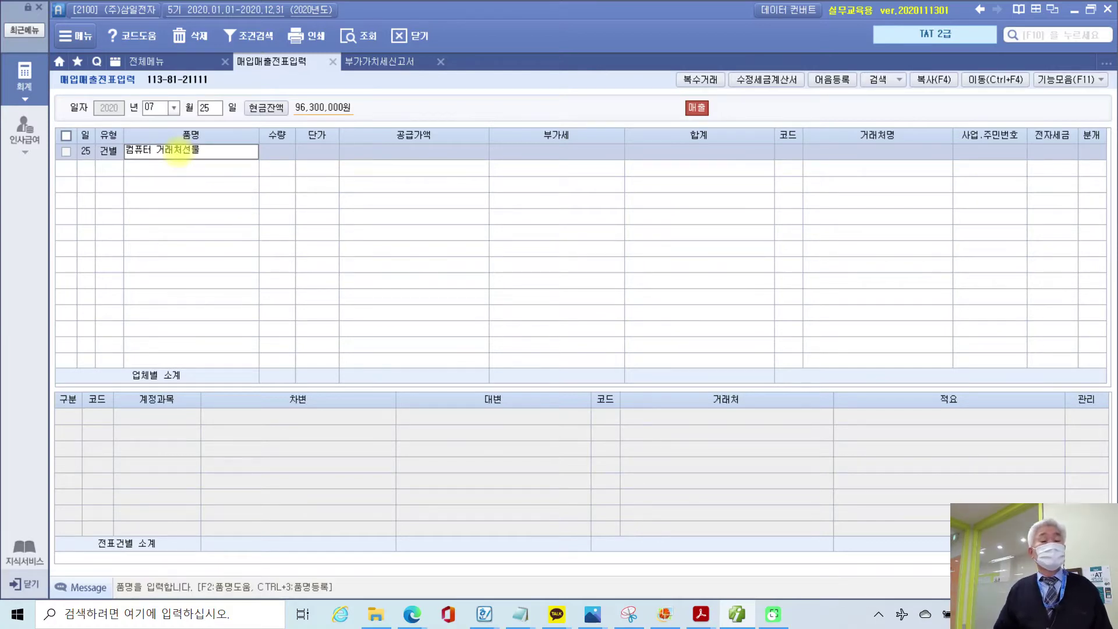
{"action": "key", "text": "Return"}
{"action": "key", "text": "Return"}
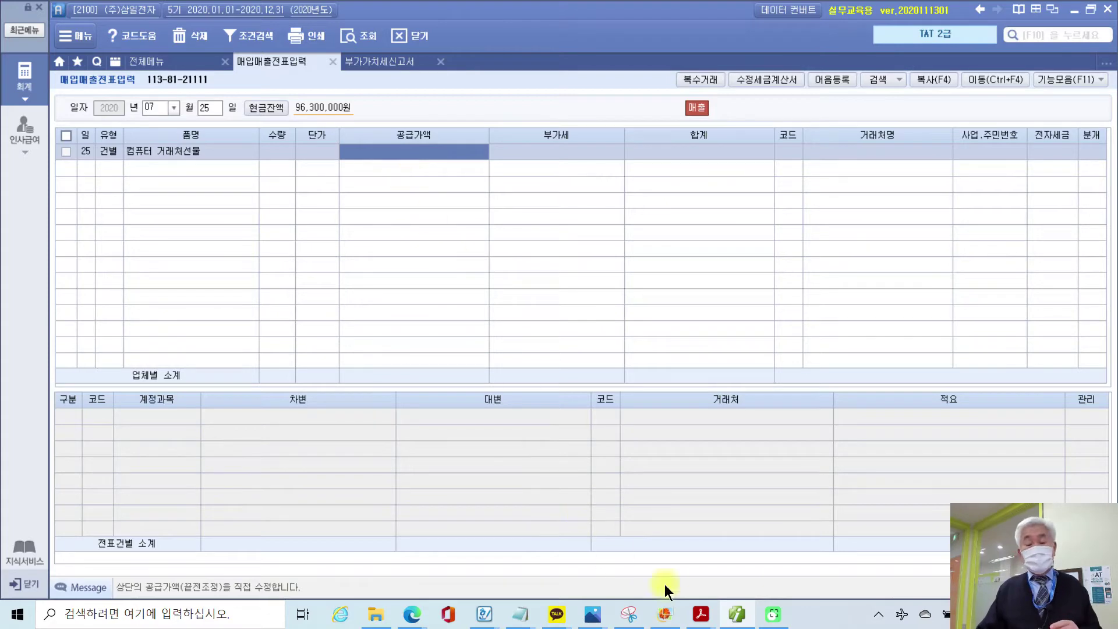
Switch to the PDF in Acrobat Reader and temporarily underline the cost of 400,000원 and the selling price of 500,000원 in the transaction.
{"action": "mouse_move", "coordinate": [700, 614]}
{"action": "left_click", "coordinate": [744, 571]}
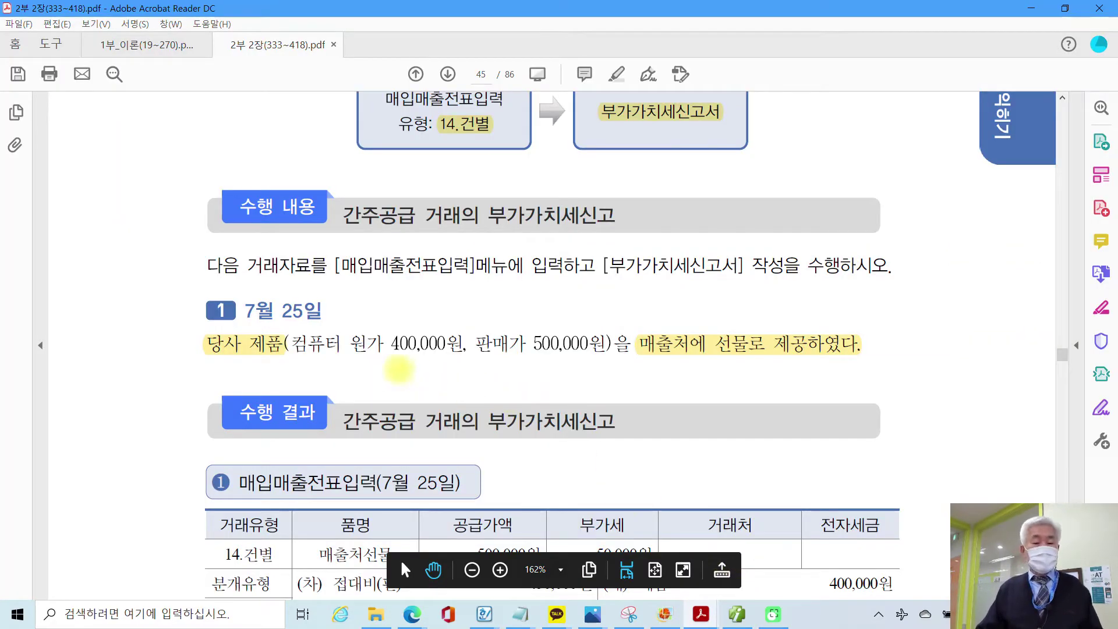
{"action": "left_click_drag", "start_coordinate": [327, 356], "coordinate": [451, 361]}
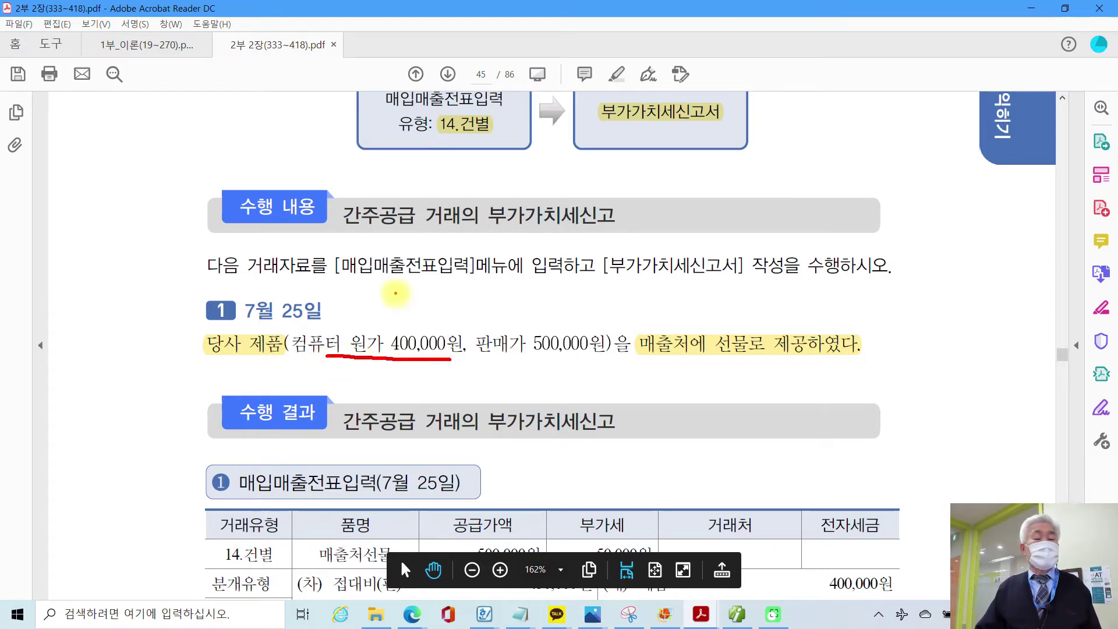
{"action": "left_click_drag", "start_coordinate": [481, 359], "coordinate": [602, 362]}
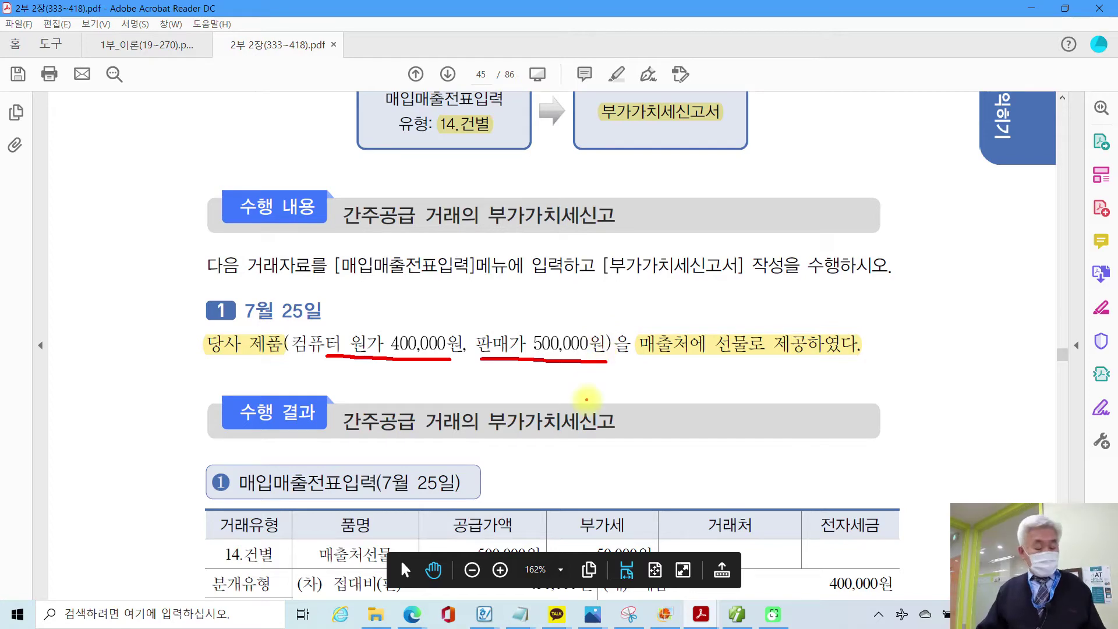
{"action": "key", "text": "Escape"}
Review the 간주공급 explanations back to 필요 지식, temporarily boxing "과세표준은 시가로 계산하여" and circling 시가.
{"action": "scroll", "coordinate": [710, 529], "scroll_direction": "up", "scroll_amount": 6}
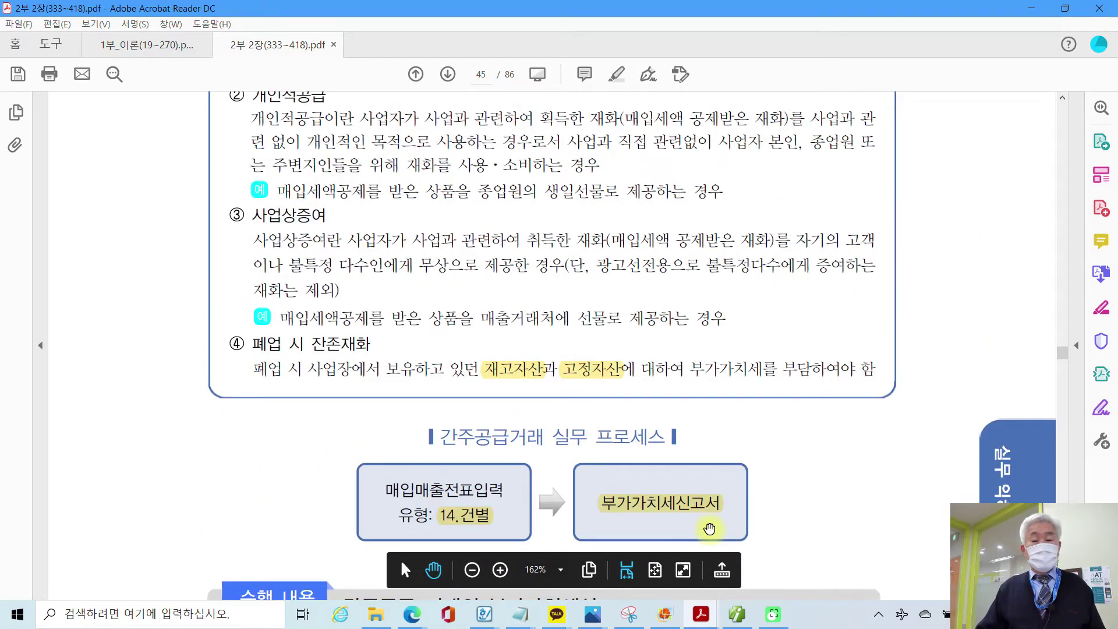
{"action": "scroll", "coordinate": [709, 529], "scroll_direction": "up", "scroll_amount": 7}
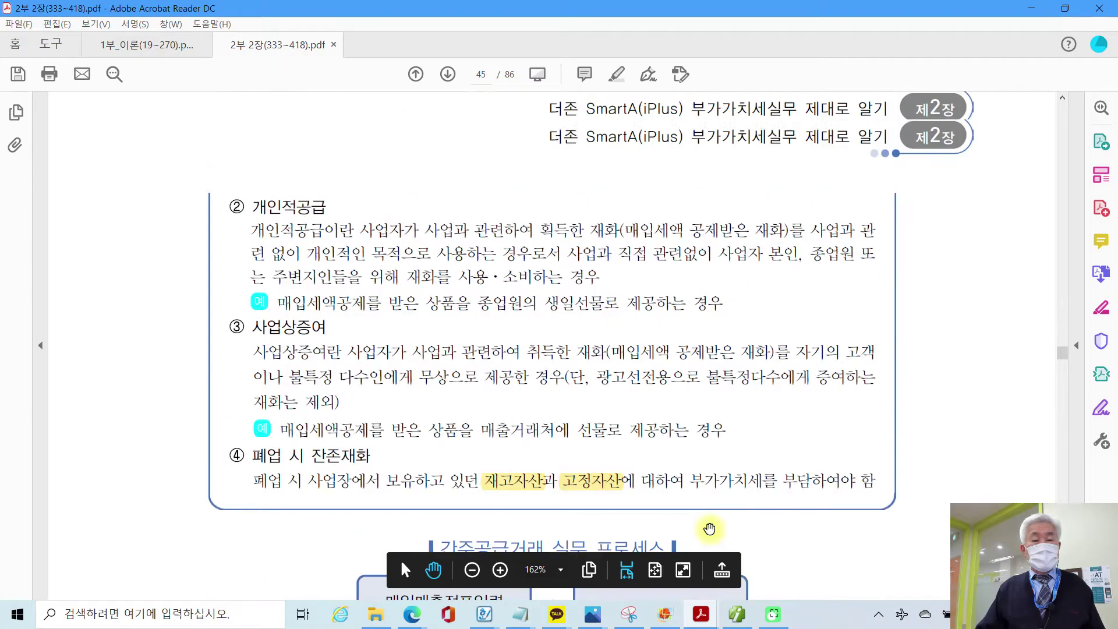
{"action": "scroll", "coordinate": [710, 528], "scroll_direction": "up", "scroll_amount": 3}
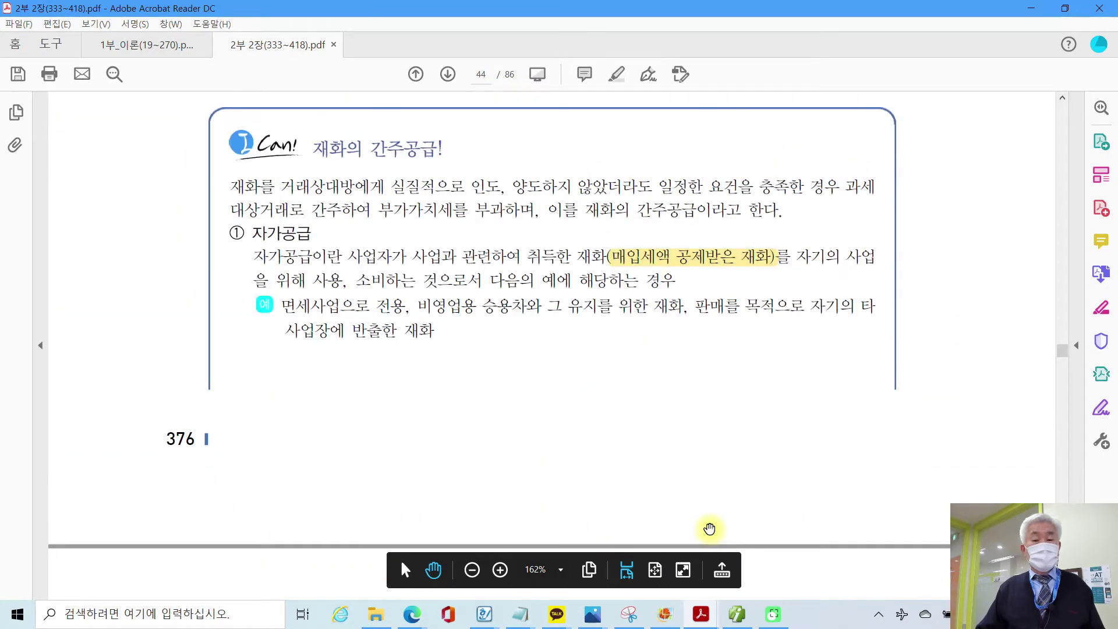
{"action": "scroll", "coordinate": [710, 529], "scroll_direction": "up", "scroll_amount": 3}
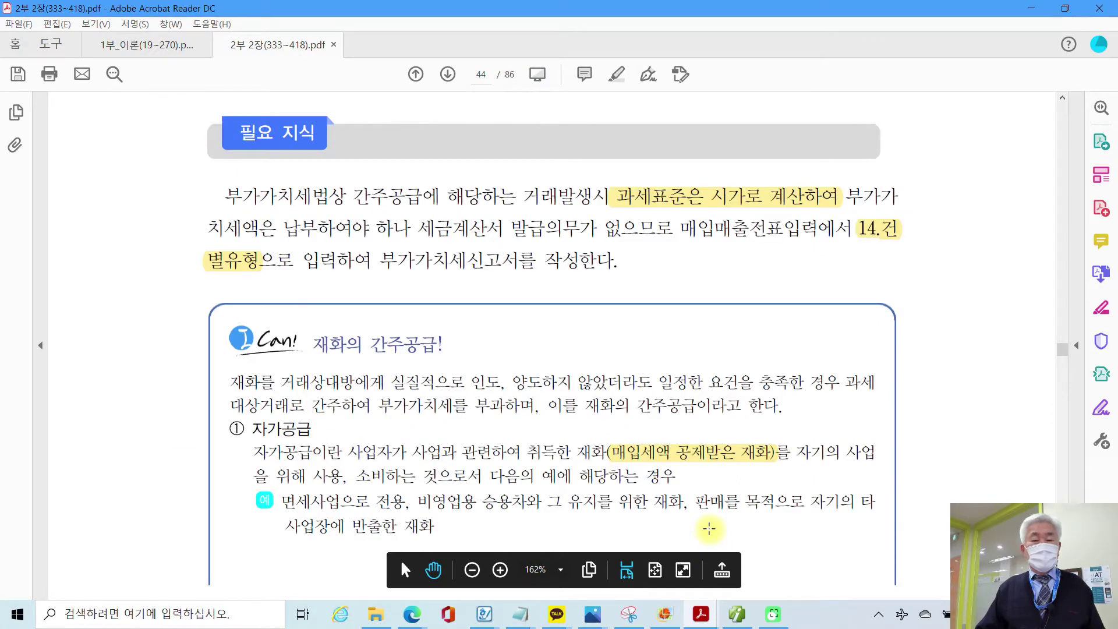
{"action": "scroll", "coordinate": [709, 529], "scroll_direction": "down", "scroll_amount": 1}
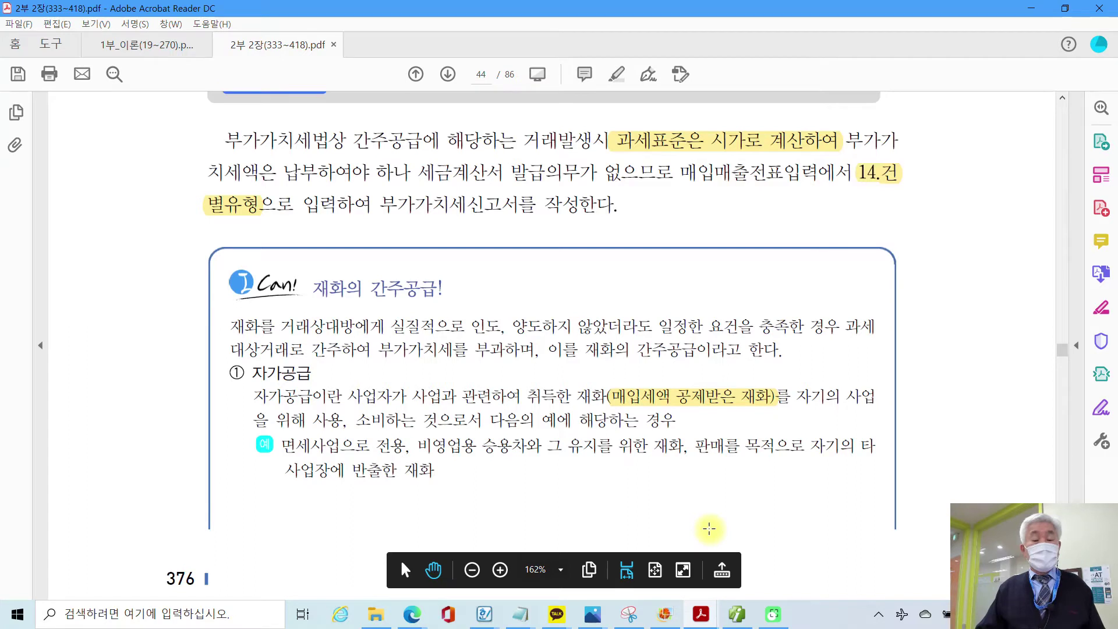
{"action": "scroll", "coordinate": [709, 529], "scroll_direction": "down", "scroll_amount": 1}
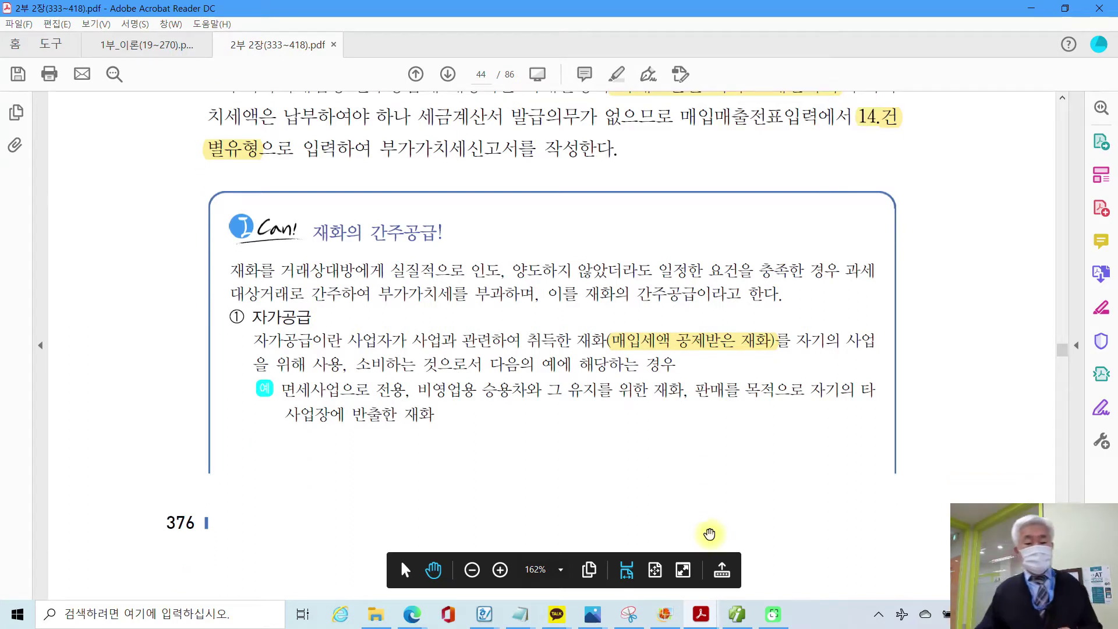
{"action": "scroll", "coordinate": [711, 539], "scroll_direction": "down", "scroll_amount": 10}
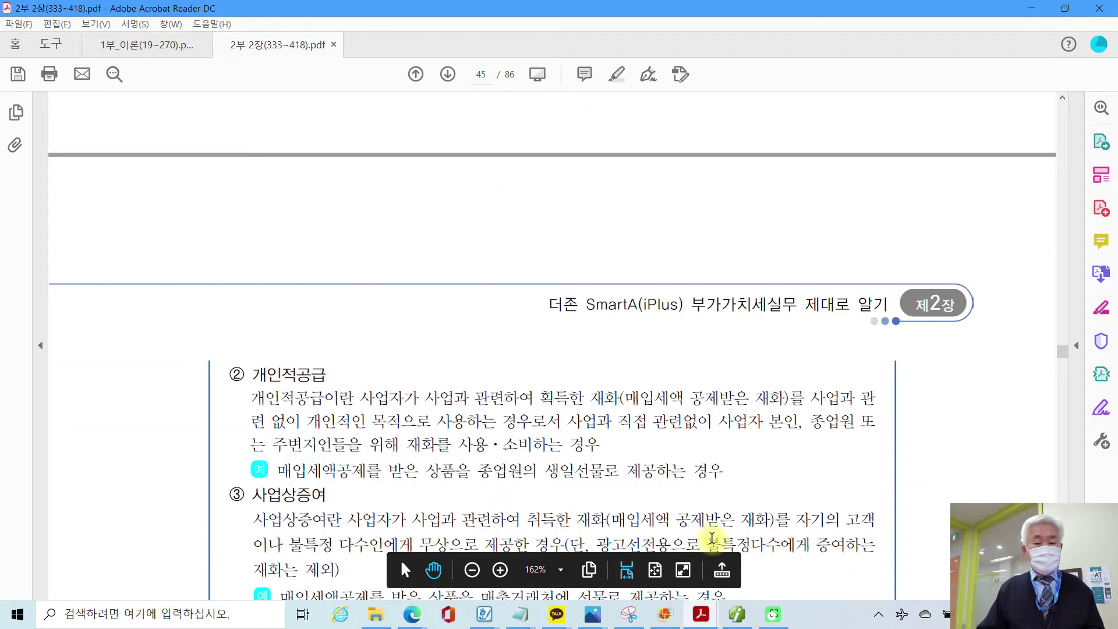
{"action": "scroll", "coordinate": [712, 538], "scroll_direction": "up", "scroll_amount": 12}
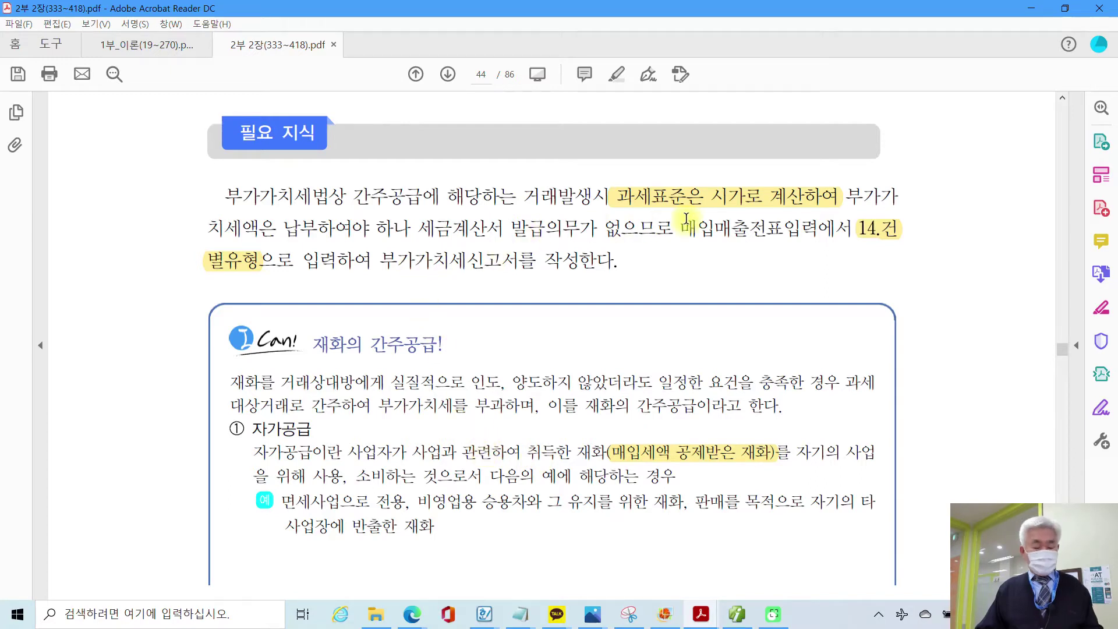
{"action": "mouse_move", "coordinate": [599, 172]}
{"action": "left_mouse_down"}
{"action": "mouse_move", "coordinate": [676, 205]}
{"action": "mouse_move", "coordinate": [850, 212]}
{"action": "left_mouse_up"}
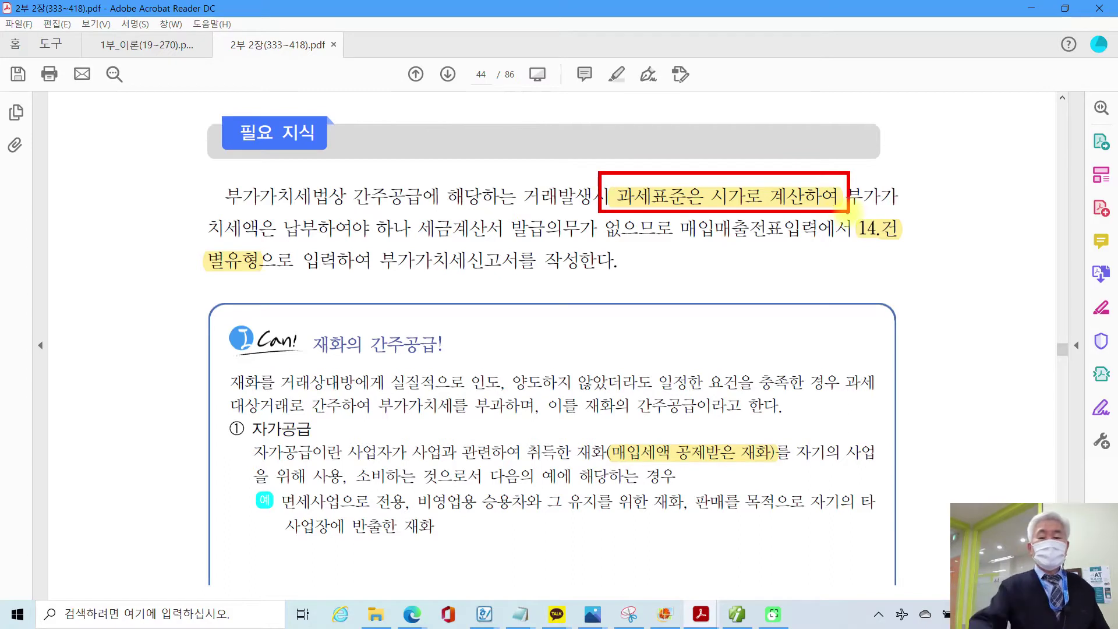
{"action": "mouse_move", "coordinate": [717, 230]}
{"action": "left_mouse_down"}
{"action": "mouse_move", "coordinate": [742, 166]}
{"action": "mouse_move", "coordinate": [728, 236]}
{"action": "left_mouse_up"}
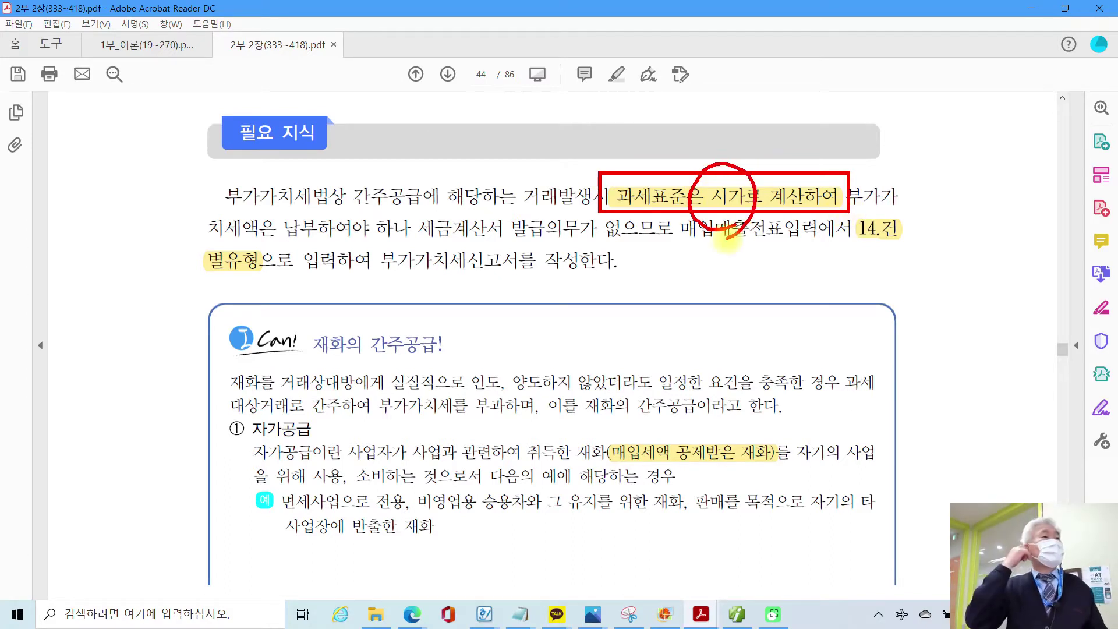
{"action": "key", "text": "Escape"}
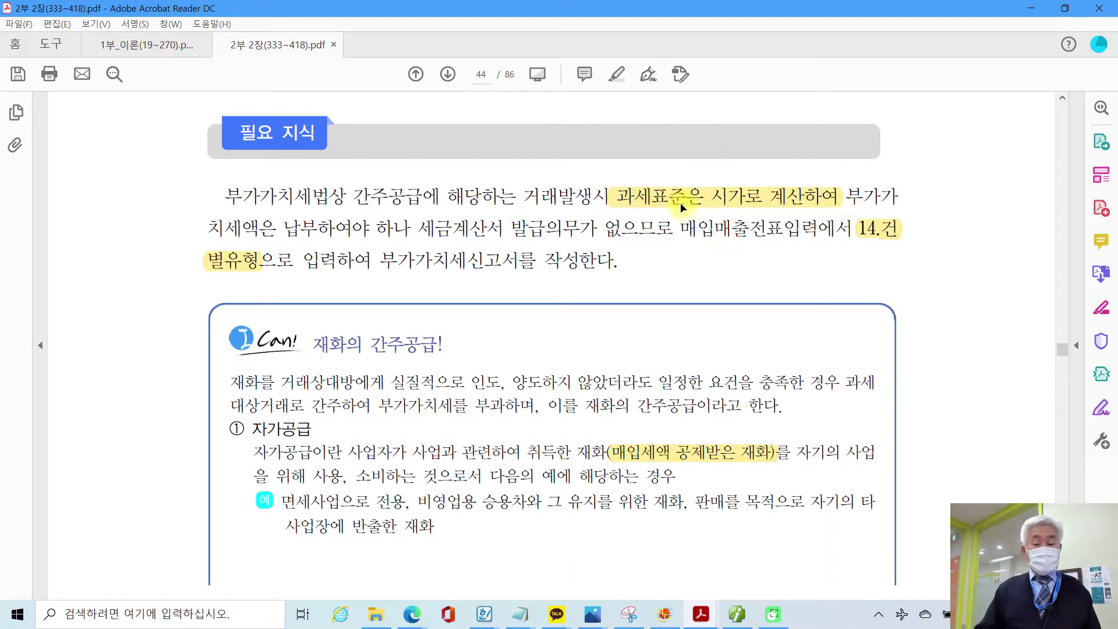
Switch back to SmartA and enter the VAT-inclusive amount 550,000 in the 공급가액 of the 컴퓨터 거래처선물 voucher.
{"action": "left_click", "coordinate": [739, 615]}
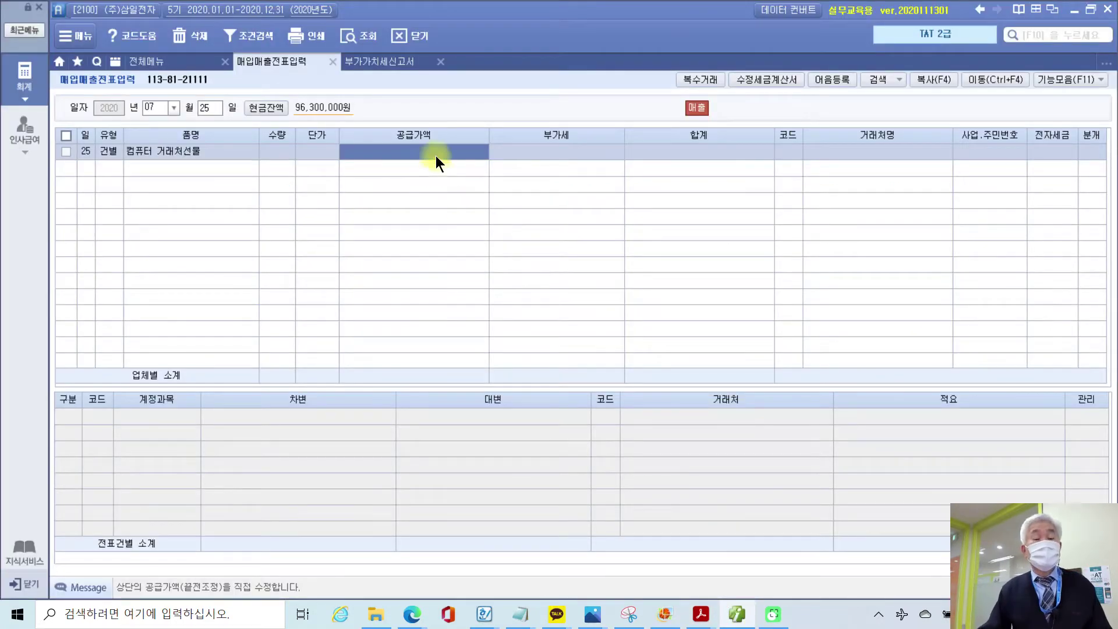
{"action": "left_click", "coordinate": [436, 150]}
{"action": "type", "text": "550,000"}
{"action": "key", "text": "Return"}
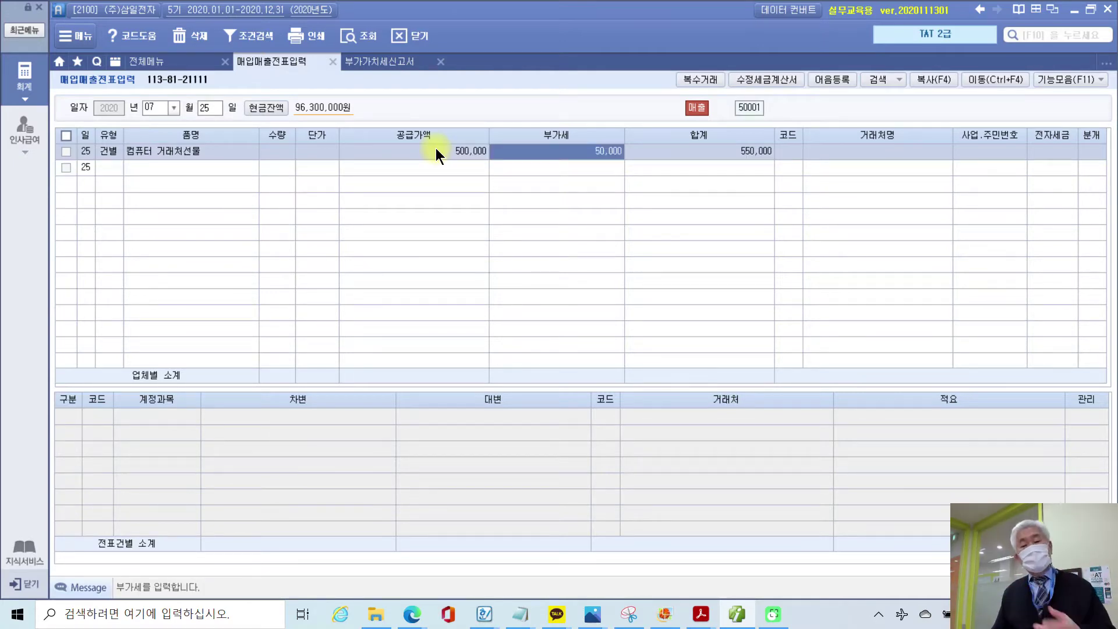
Leave the voucher's 거래처 and 전자세금 blank and set its 분개 type to 3.혼합.
{"action": "key", "text": "Return"}
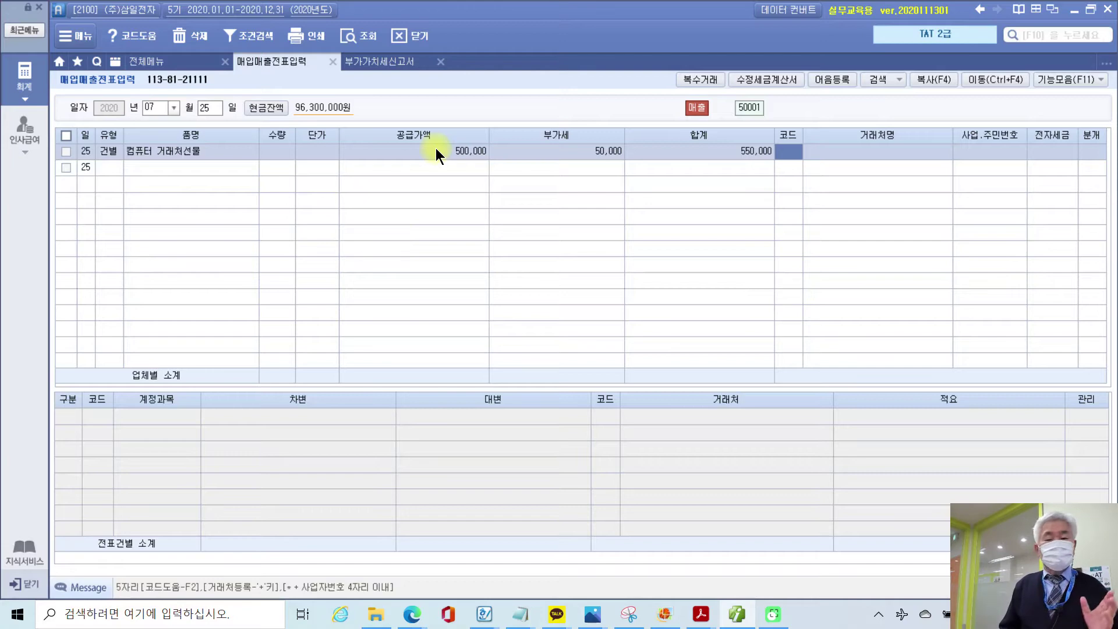
{"action": "key", "text": "Return"}
{"action": "key", "text": "Return"}
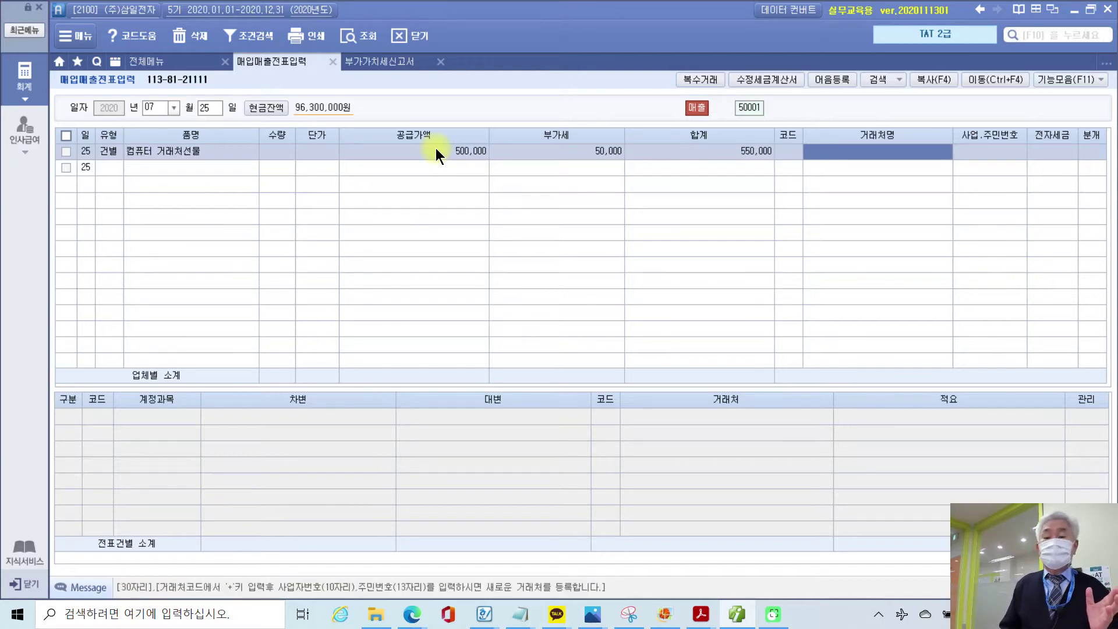
{"action": "key", "text": "Return"}
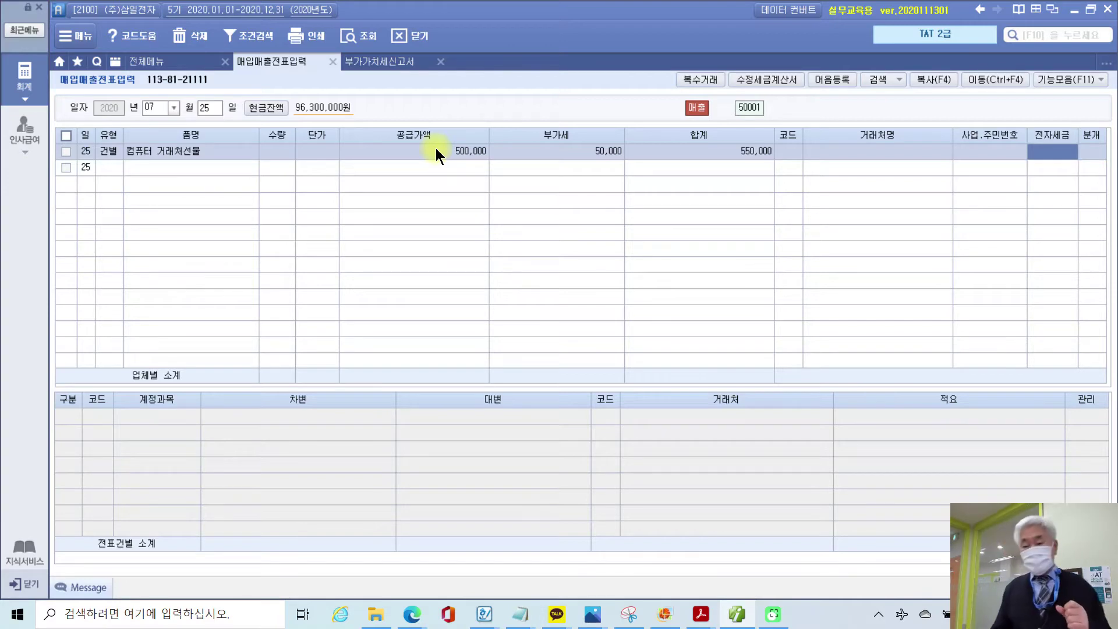
{"action": "key", "text": "Return"}
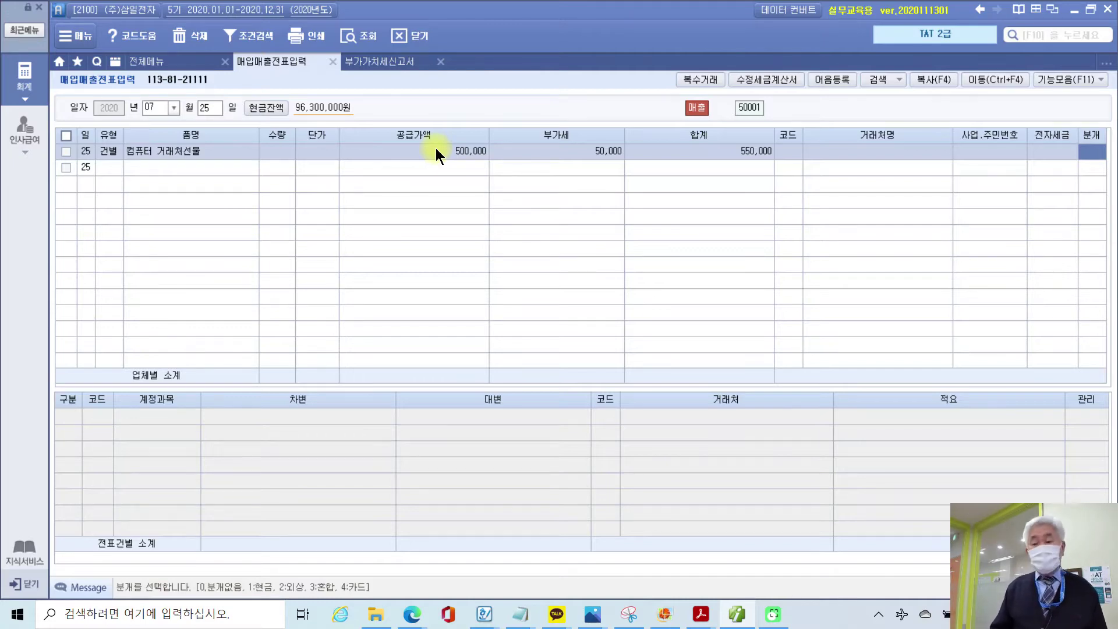
{"action": "type", "text": "3"}
{"action": "key", "text": "Return"}
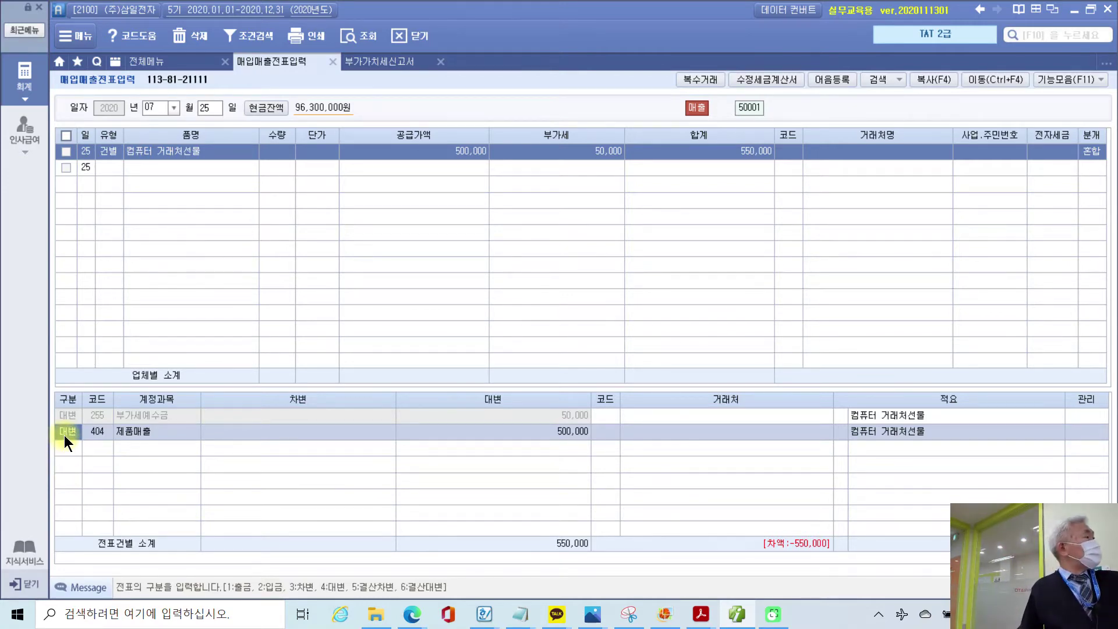
Change the 제품매출 journal line to a 차변 entry of 400,000 for account 813 접대비.
{"action": "type", "text": "3"}
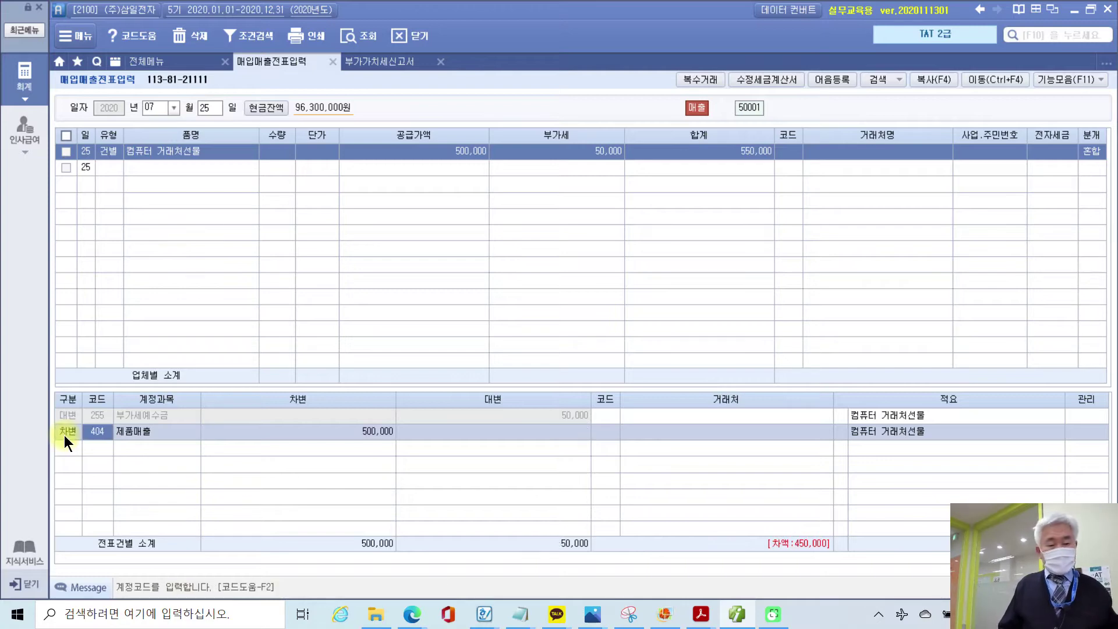
{"action": "type", "text": "8"}
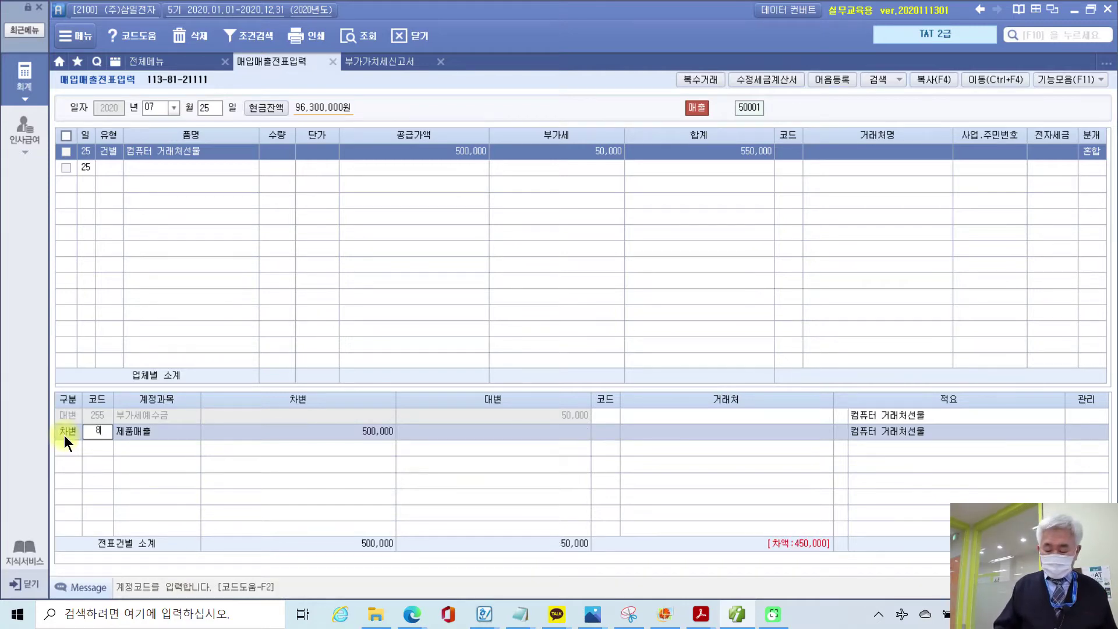
{"action": "type", "text": "1"}
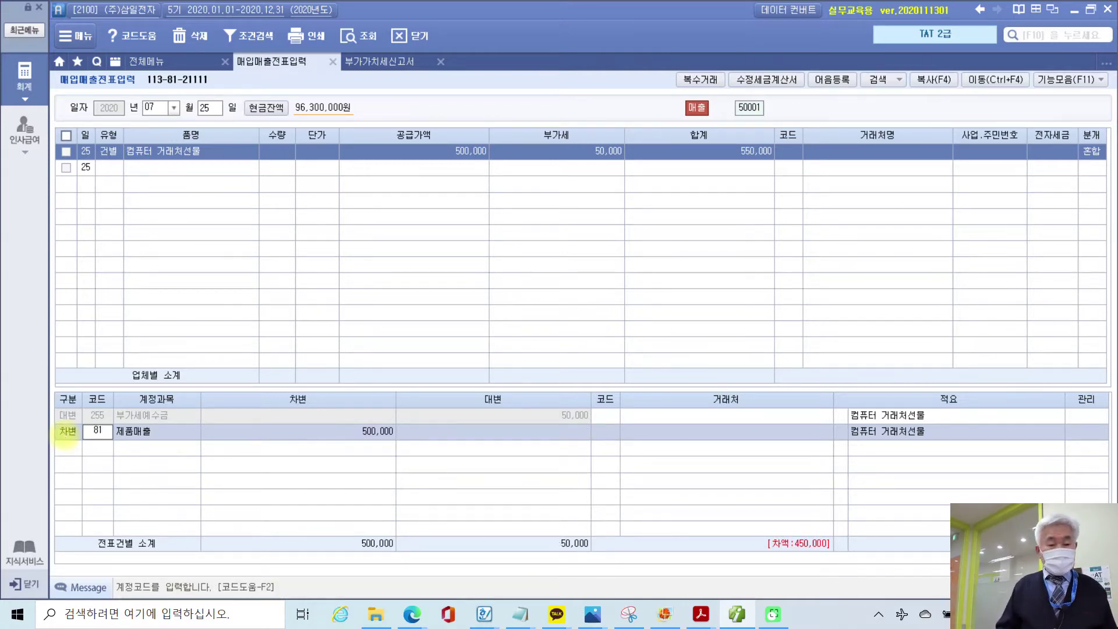
{"action": "type", "text": "3"}
{"action": "key", "text": "Return"}
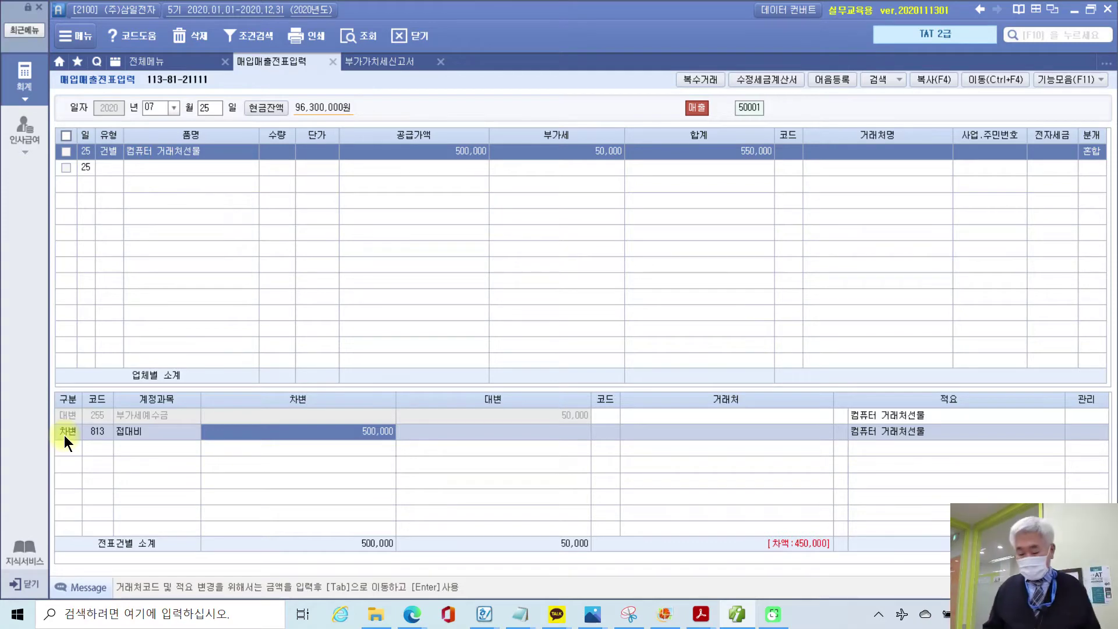
{"action": "type", "text": "400,000"}
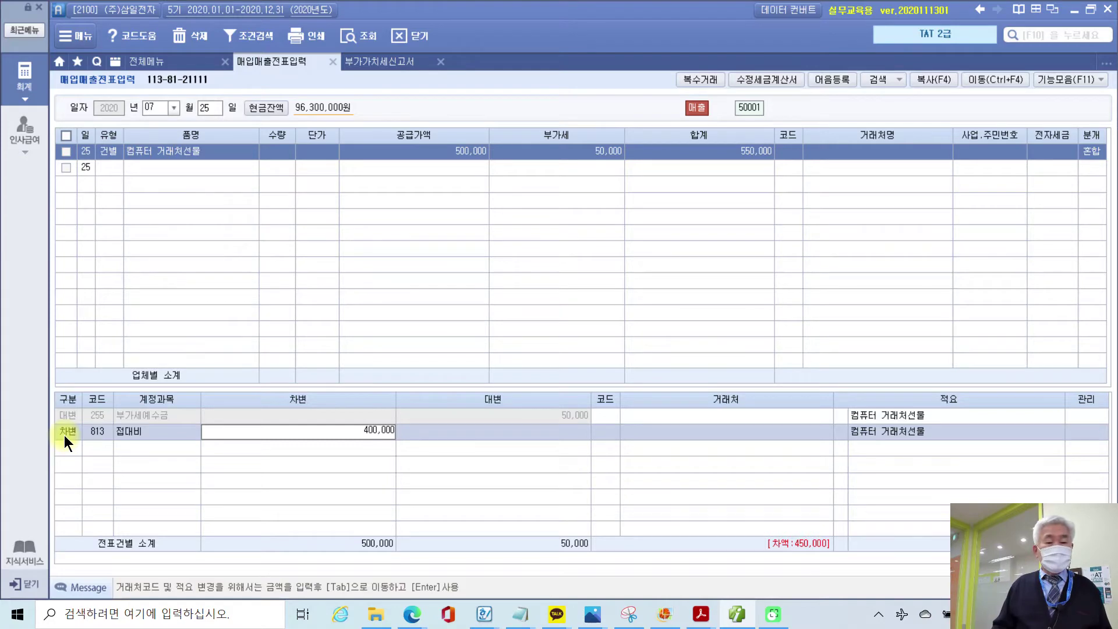
{"action": "key", "text": "Return"}
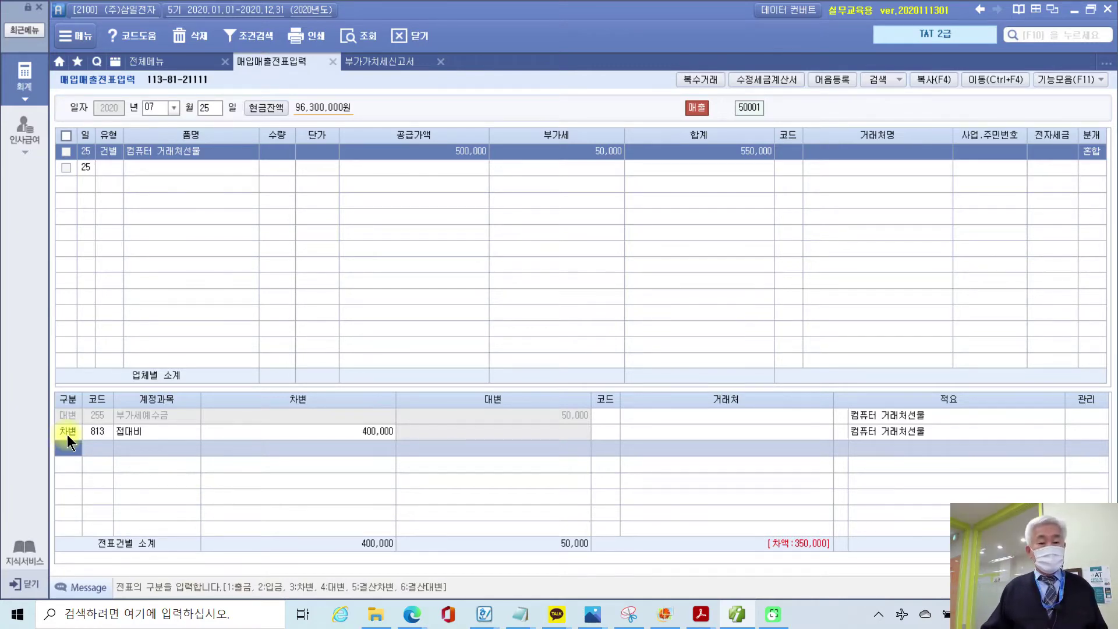
Set the 차변 amount of the 접대비 line to 450,000.
{"action": "left_click", "coordinate": [128, 431]}
{"action": "left_click", "coordinate": [302, 435]}
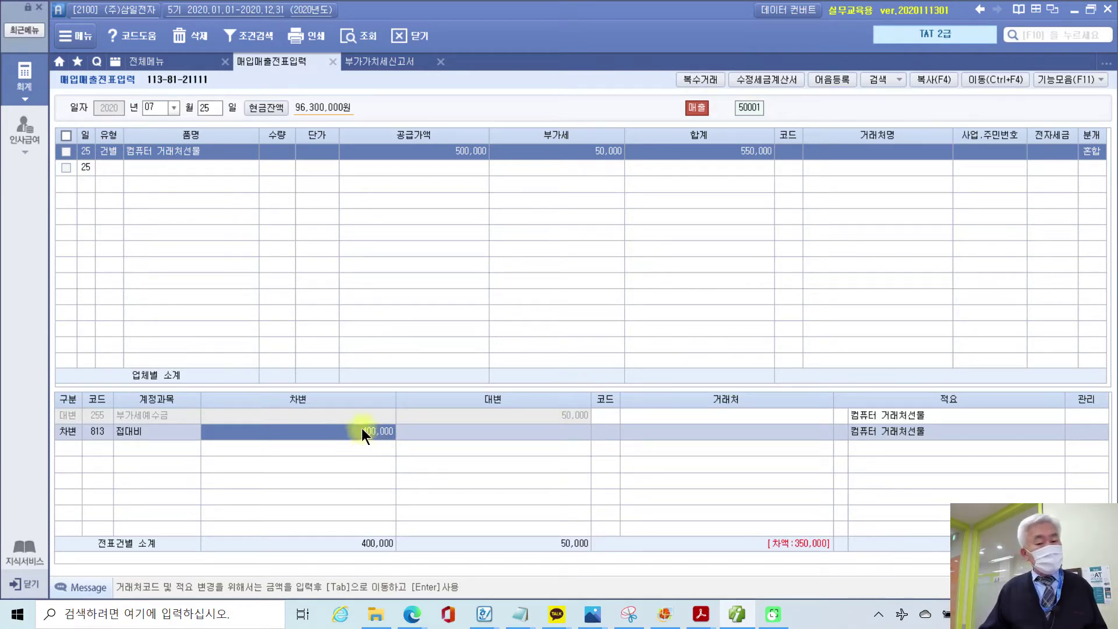
{"action": "type", "text": "450"}
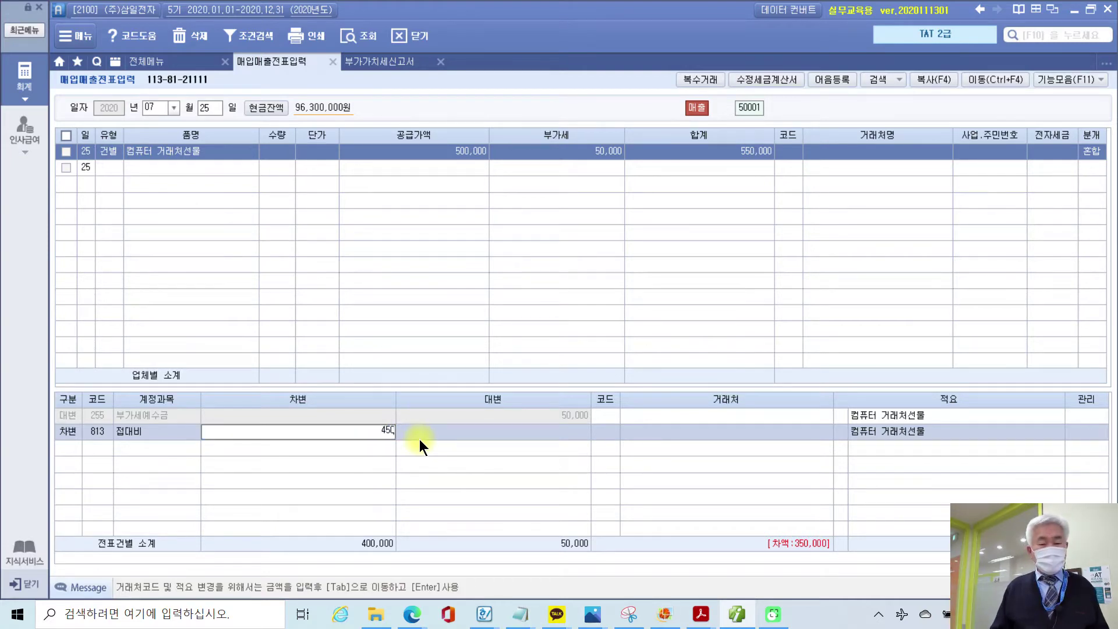
{"action": "type", "text": ",000"}
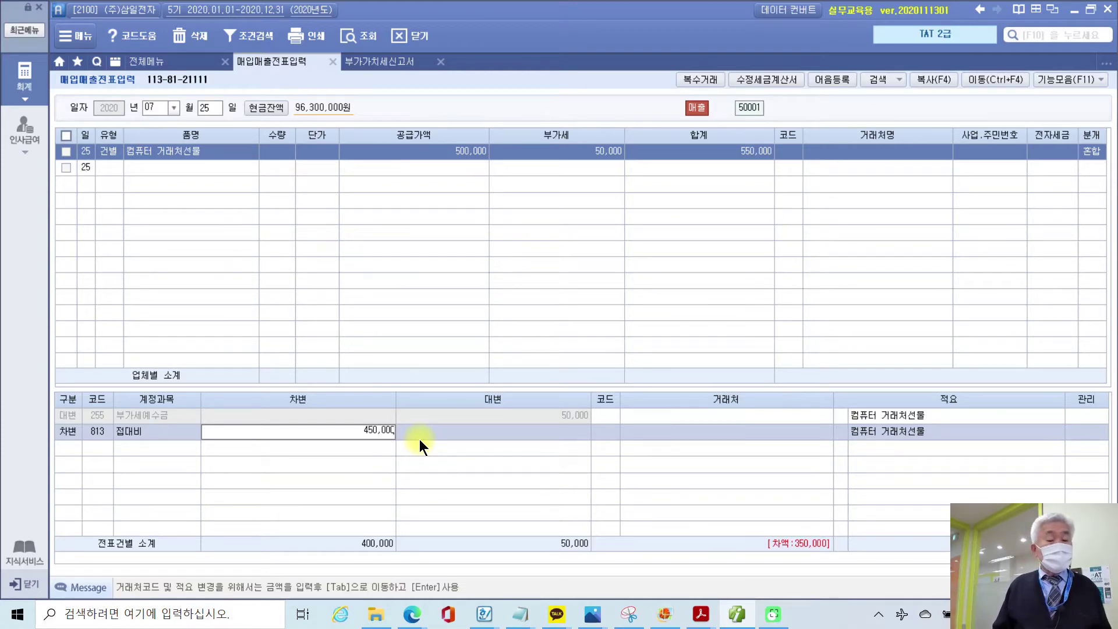
{"action": "key", "text": "Return"}
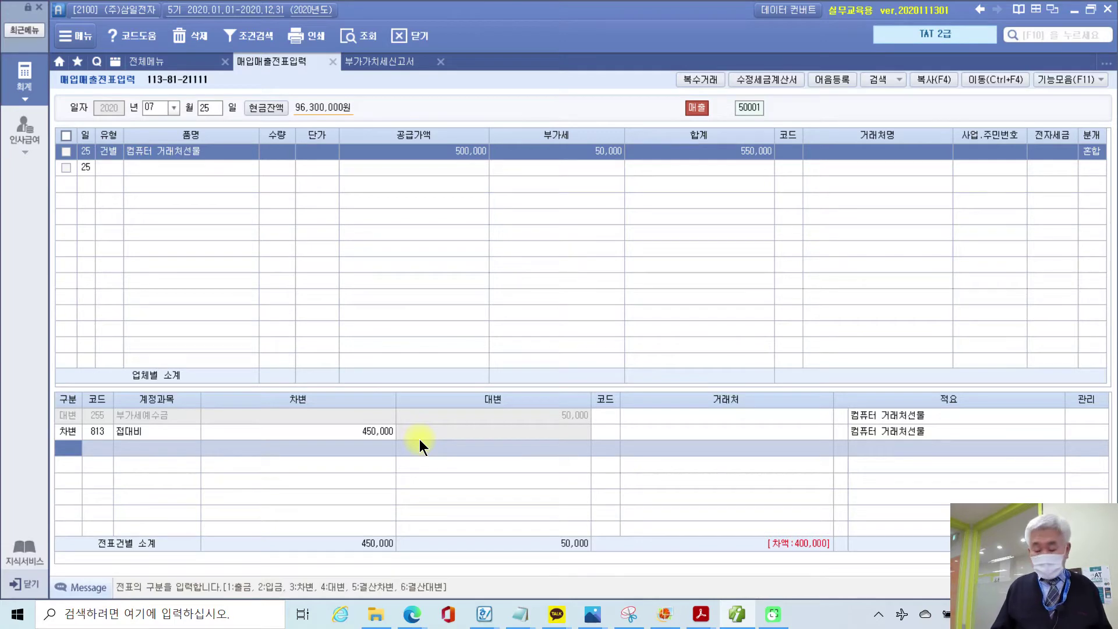
Add a 대변 line for account 150 제품 with an amount of 400,000.
{"action": "type", "text": "4"}
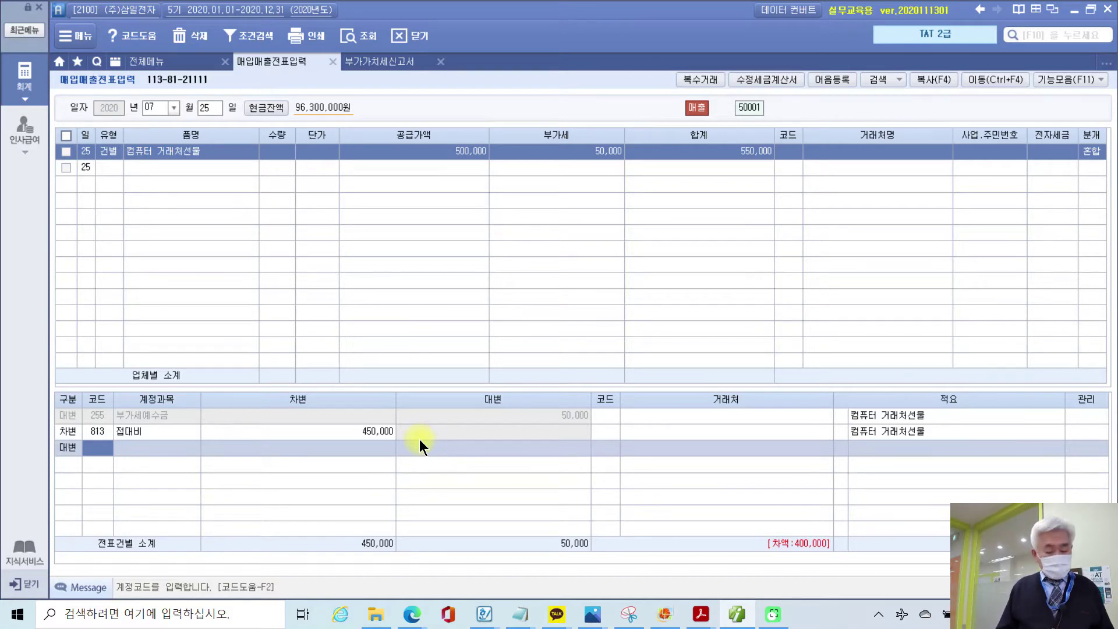
{"action": "type", "text": "제품"}
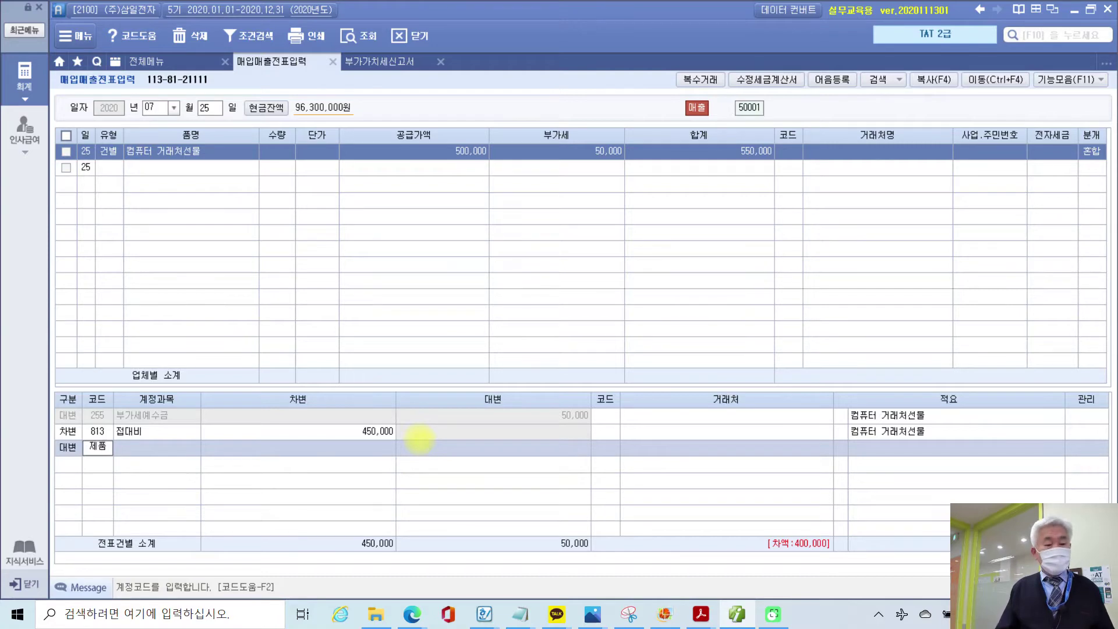
{"action": "key", "text": "Return"}
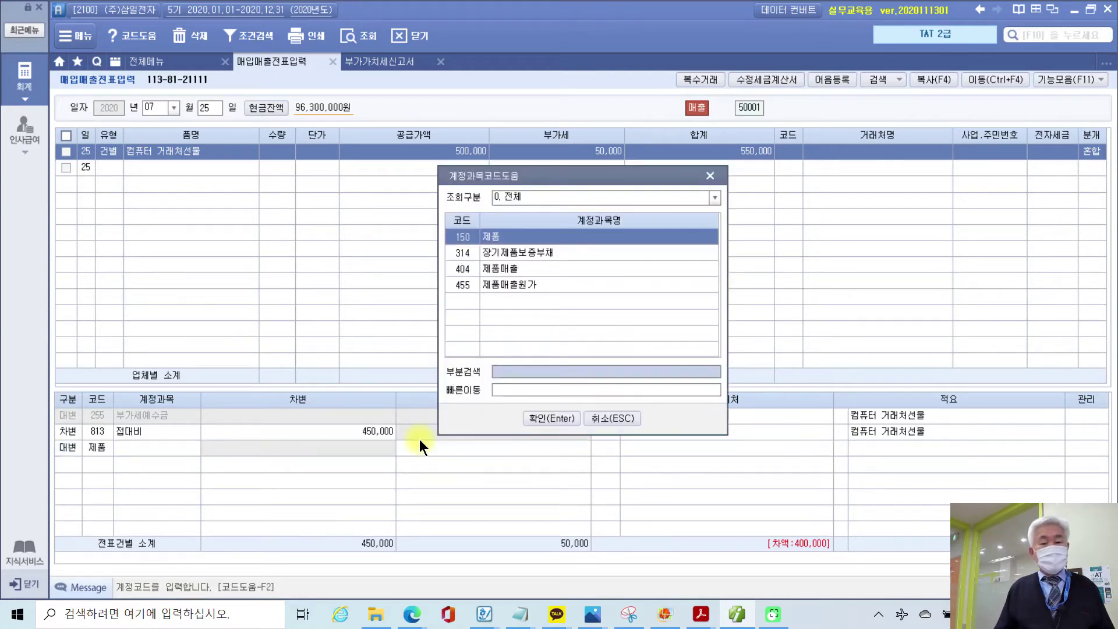
{"action": "key", "text": "Return"}
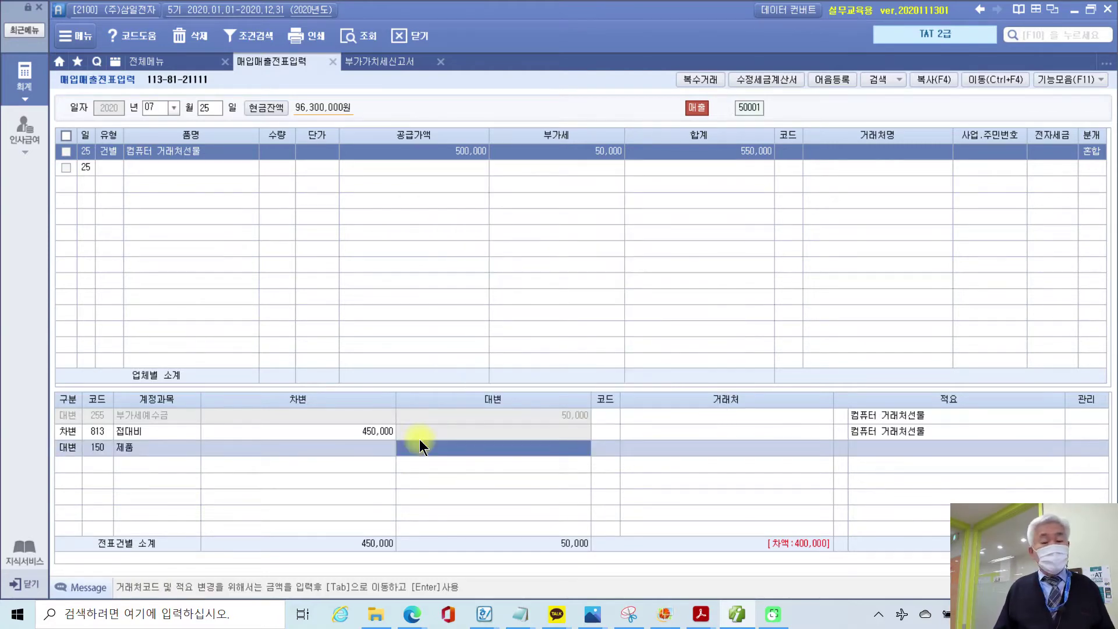
{"action": "type", "text": "400"}
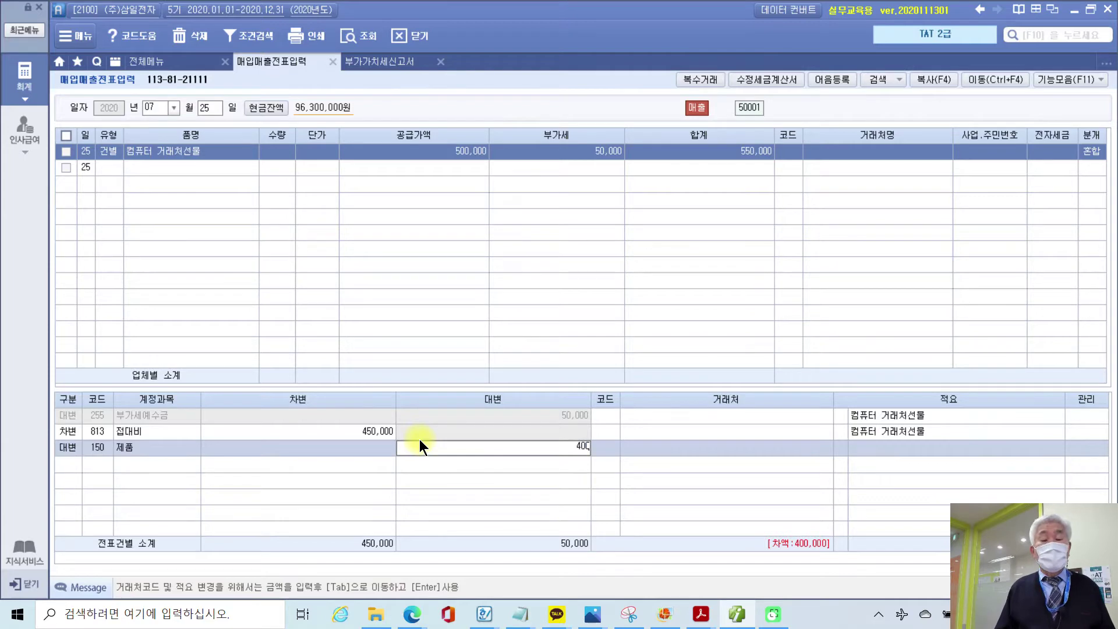
{"action": "type", "text": ",000"}
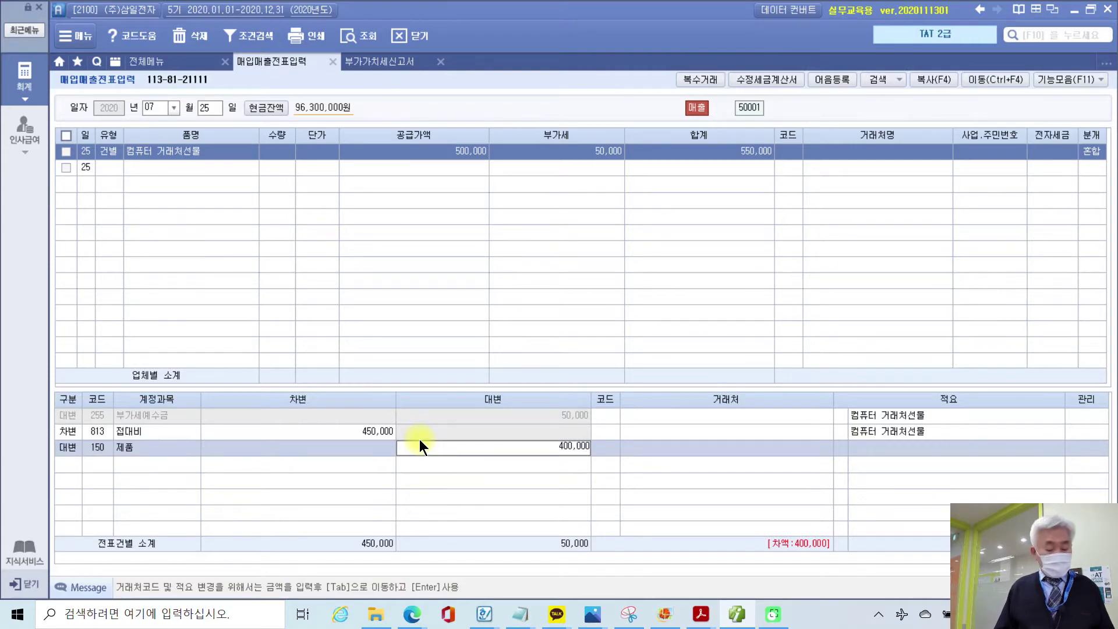
{"action": "key", "text": "Return"}
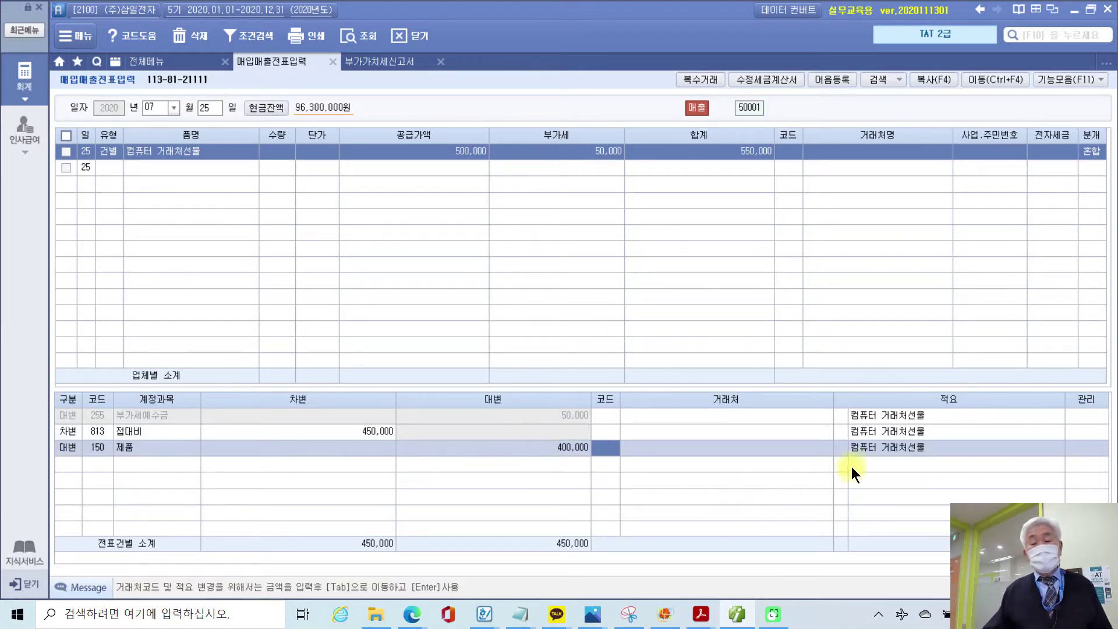
Look up the 적요 codes for the 제품 line, temporarily boxing the list, and enter code 8, 타계정으로 대체액.
{"action": "left_click", "coordinate": [843, 446]}
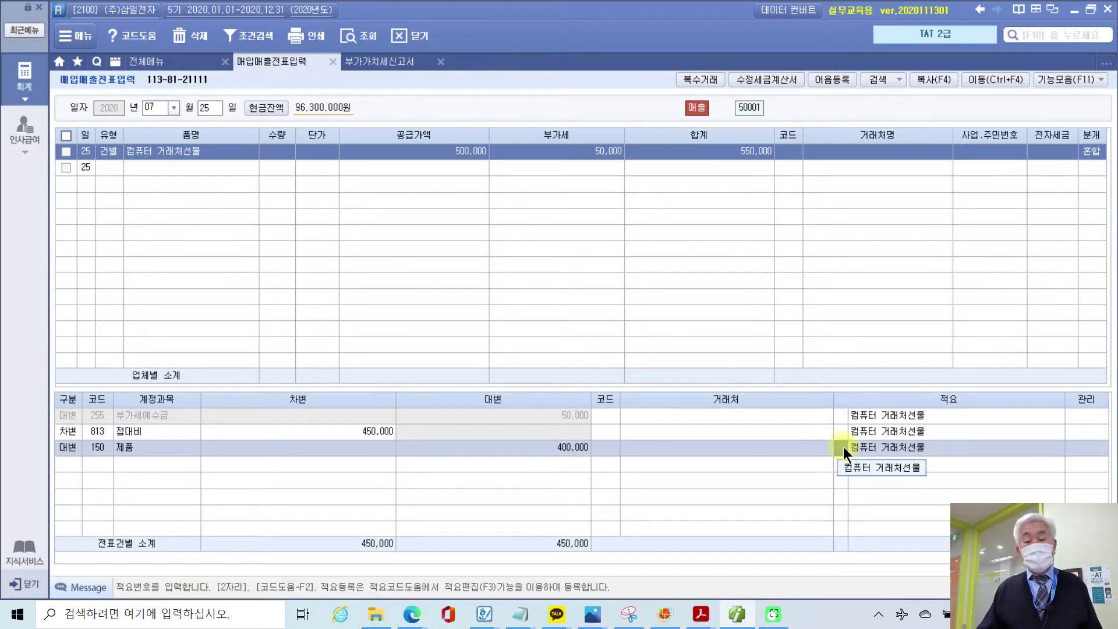
{"action": "key", "text": "F2"}
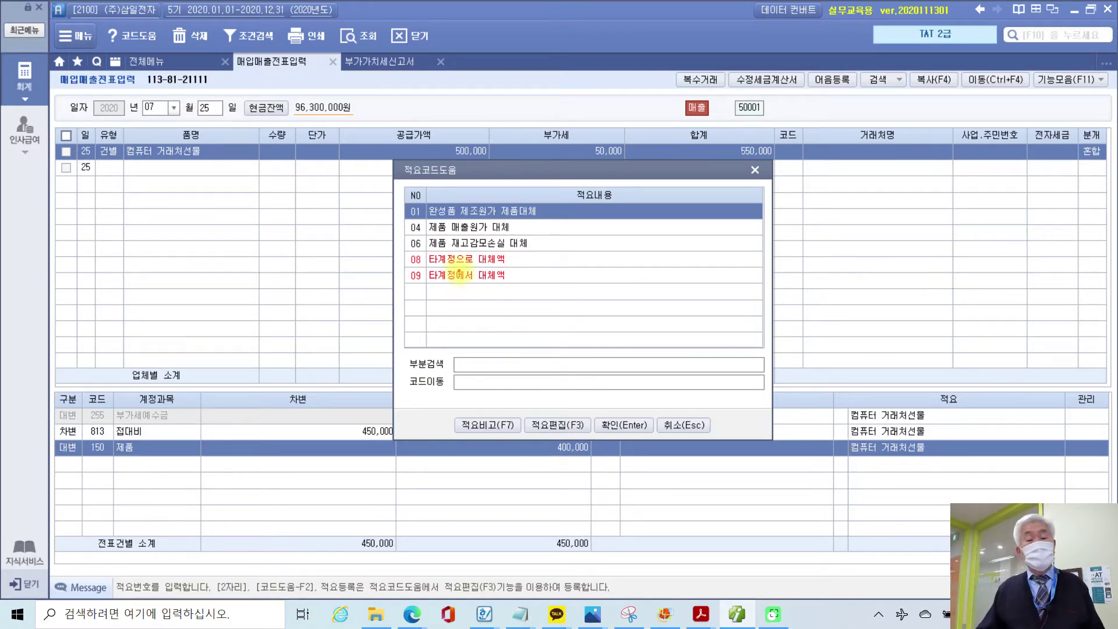
{"action": "mouse_move", "coordinate": [398, 188]}
{"action": "left_mouse_down"}
{"action": "mouse_move", "coordinate": [532, 270]}
{"action": "mouse_move", "coordinate": [679, 325]}
{"action": "mouse_move", "coordinate": [611, 327]}
{"action": "left_mouse_up"}
{"action": "mouse_move", "coordinate": [378, 266]}
{"action": "left_mouse_down"}
{"action": "mouse_move", "coordinate": [486, 269]}
{"action": "mouse_move", "coordinate": [512, 257]}
{"action": "mouse_move", "coordinate": [432, 250]}
{"action": "mouse_move", "coordinate": [376, 256]}
{"action": "mouse_move", "coordinate": [378, 265]}
{"action": "left_mouse_up"}
{"action": "key", "text": "Escape"}
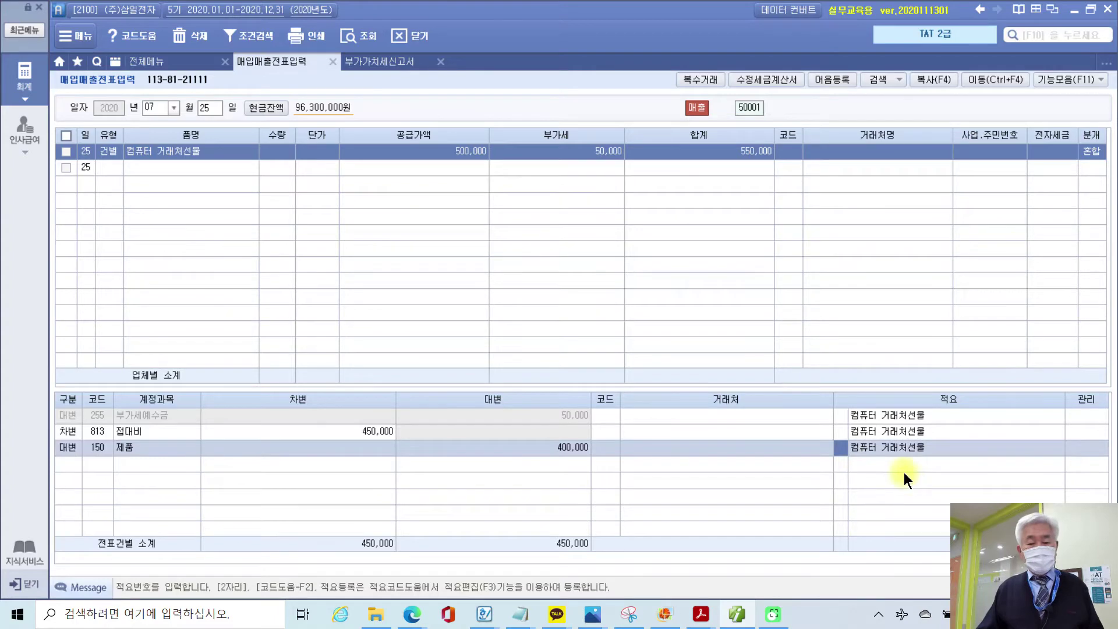
{"action": "type", "text": "8"}
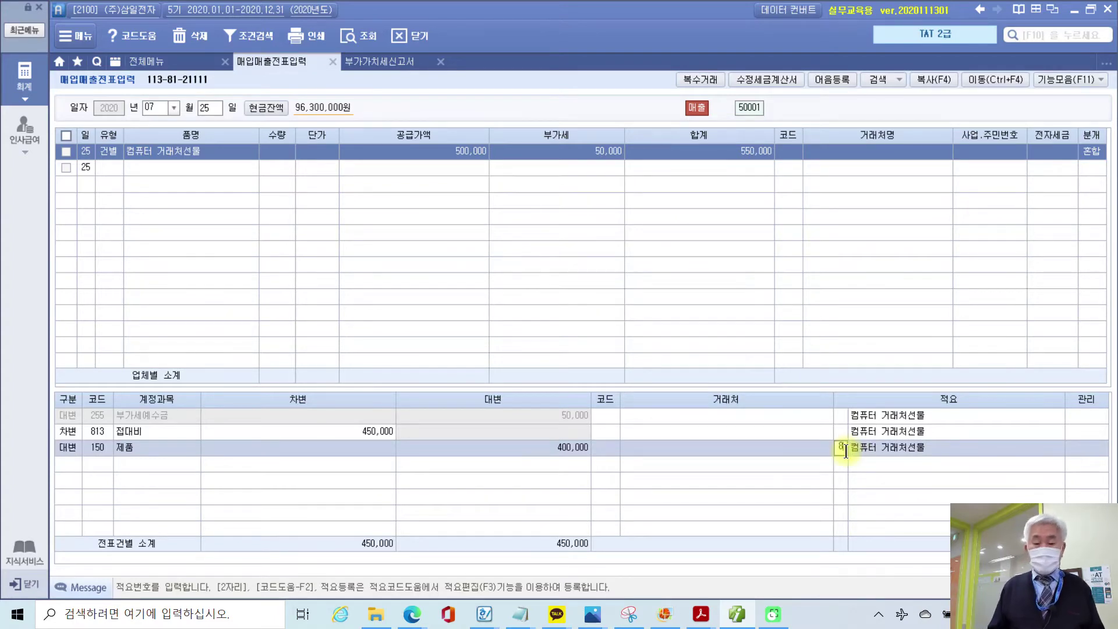
{"action": "key", "text": "Return"}
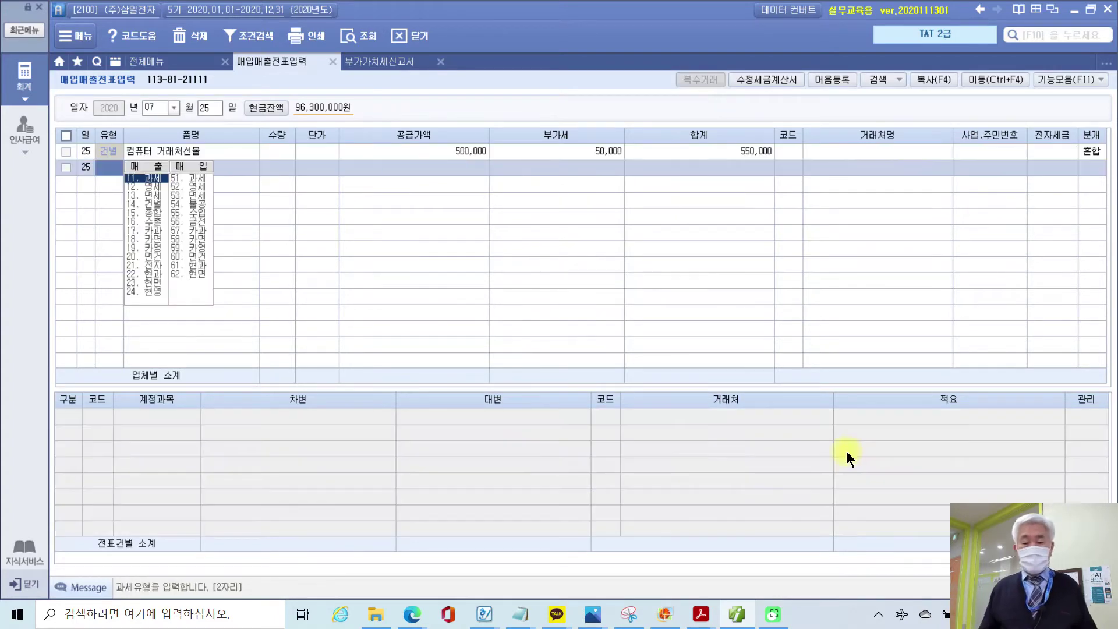
Reopen the 분개 of the 컴퓨터 거래처선물 voucher and temporarily box its journal lines for review.
{"action": "left_click", "coordinate": [1094, 153]}
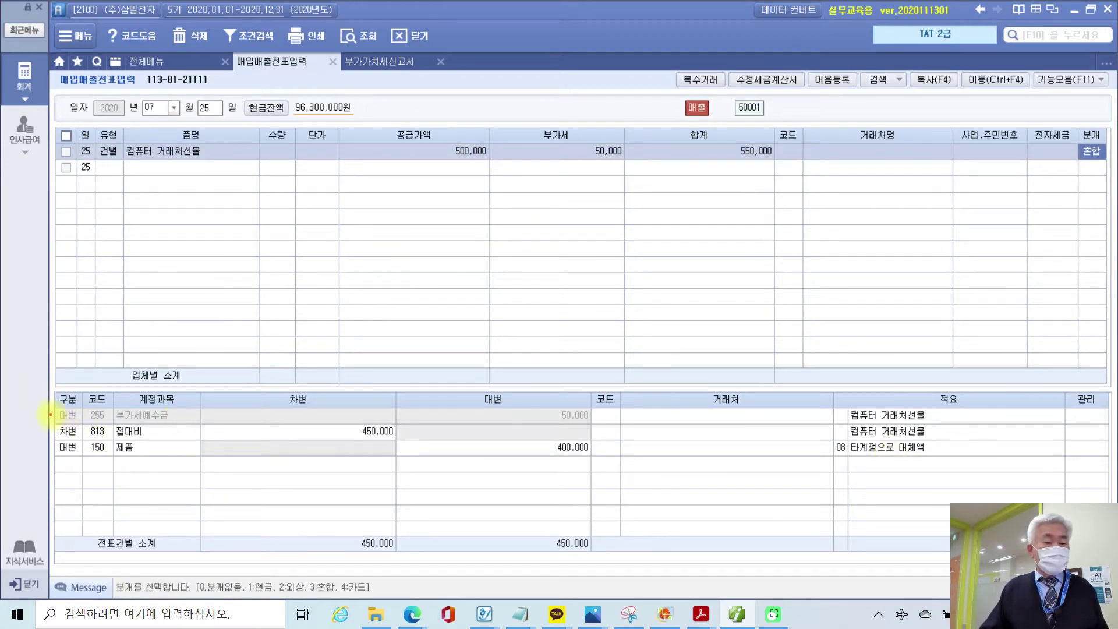
{"action": "mouse_move", "coordinate": [28, 380]}
{"action": "left_mouse_down"}
{"action": "mouse_move", "coordinate": [679, 519]}
{"action": "mouse_move", "coordinate": [955, 515]}
{"action": "mouse_move", "coordinate": [961, 500]}
{"action": "left_mouse_up"}
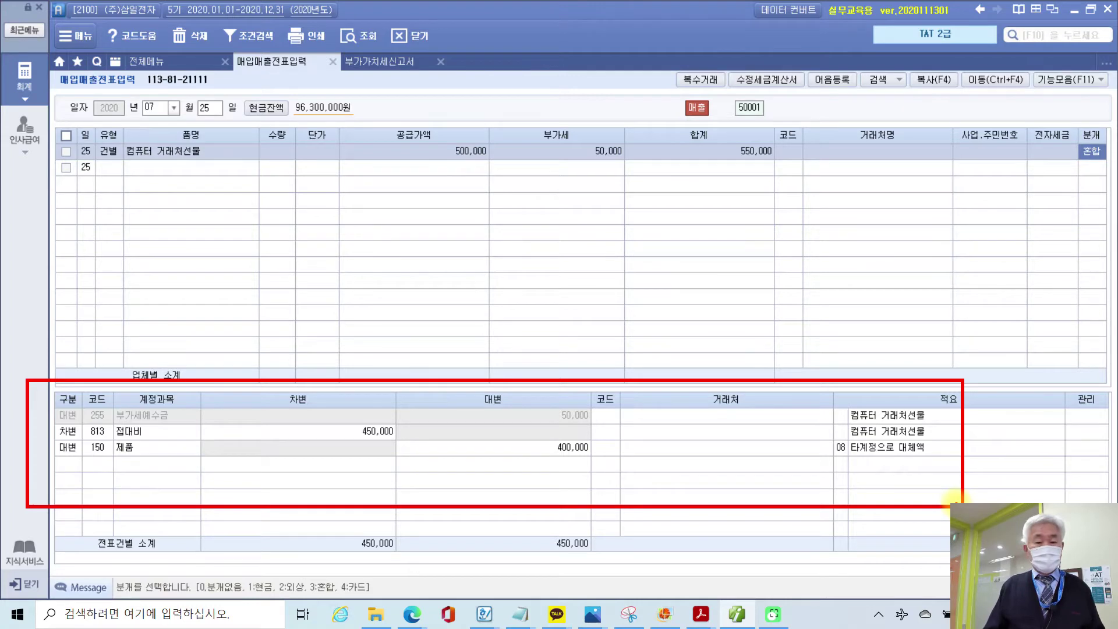
{"action": "key", "text": "Escape"}
Switch to the PDF in Acrobat Reader and compare the voucher with the 수행 결과 table for 매입매출전표입력(7월 25일).
{"action": "left_click", "coordinate": [729, 621]}
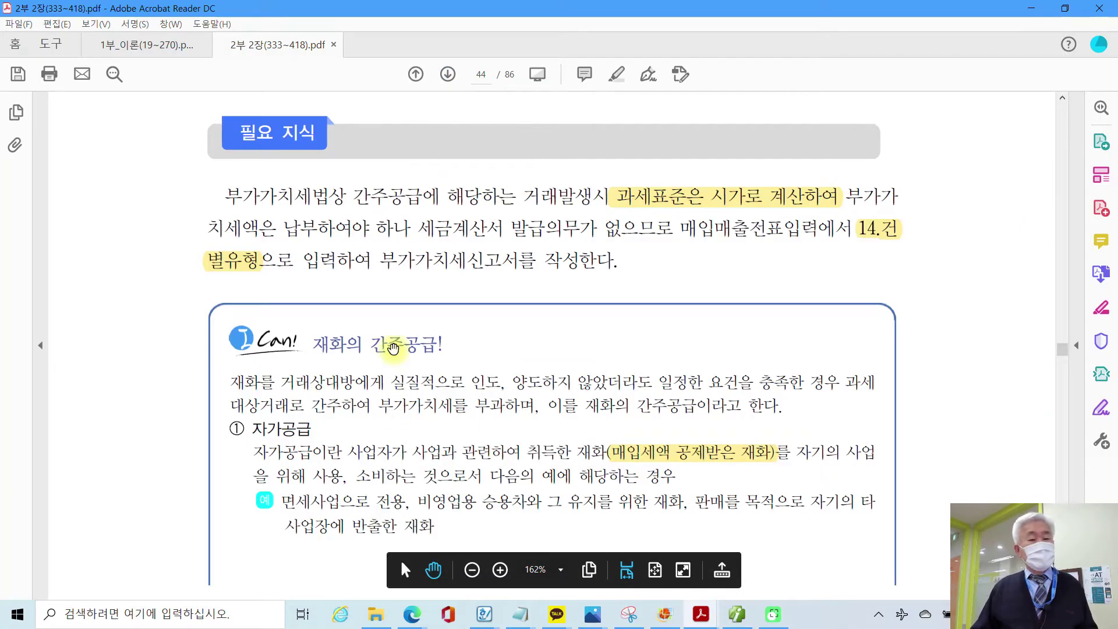
{"action": "scroll", "coordinate": [474, 369], "scroll_direction": "down", "scroll_amount": 10}
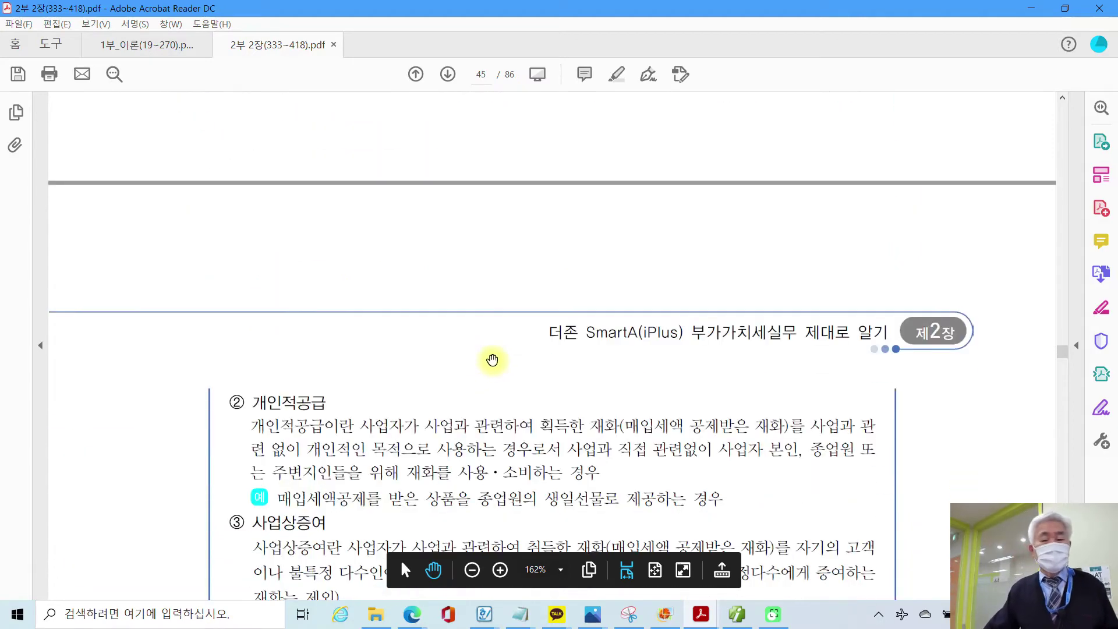
{"action": "scroll", "coordinate": [500, 366], "scroll_direction": "down", "scroll_amount": 3}
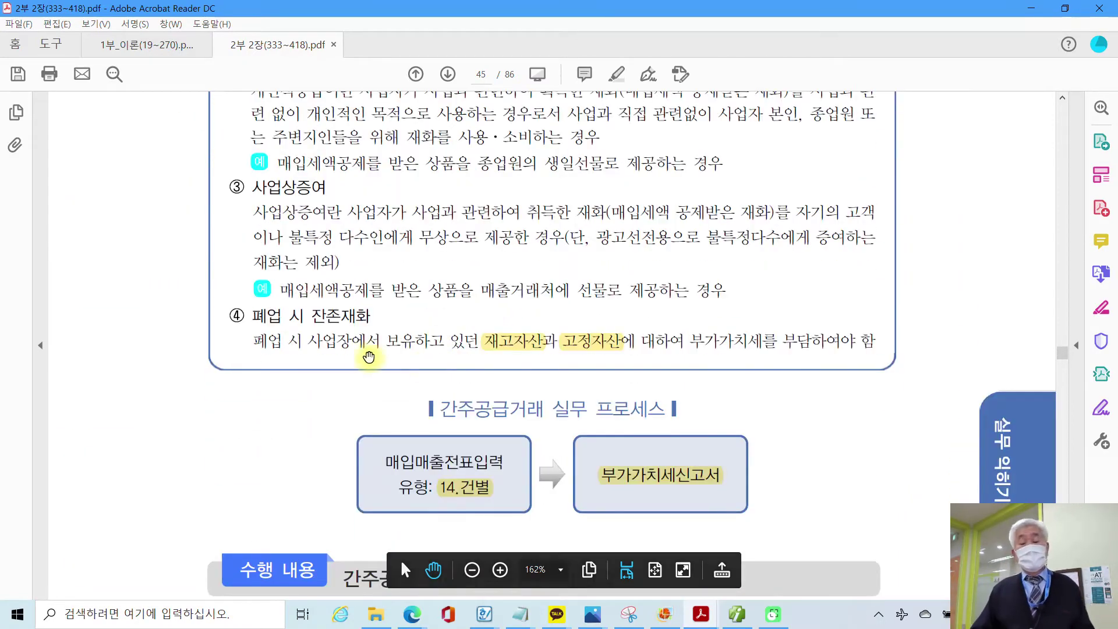
{"action": "scroll", "coordinate": [347, 357], "scroll_direction": "down", "scroll_amount": 4}
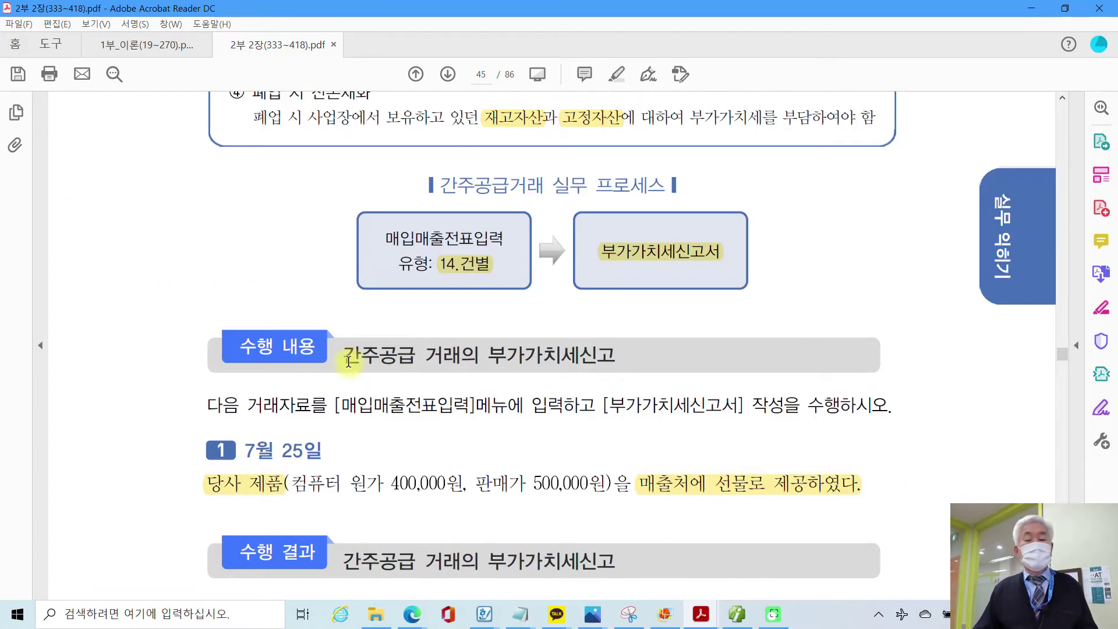
{"action": "scroll", "coordinate": [349, 361], "scroll_direction": "down", "scroll_amount": 2}
{"action": "scroll", "coordinate": [348, 360], "scroll_direction": "down", "scroll_amount": 3}
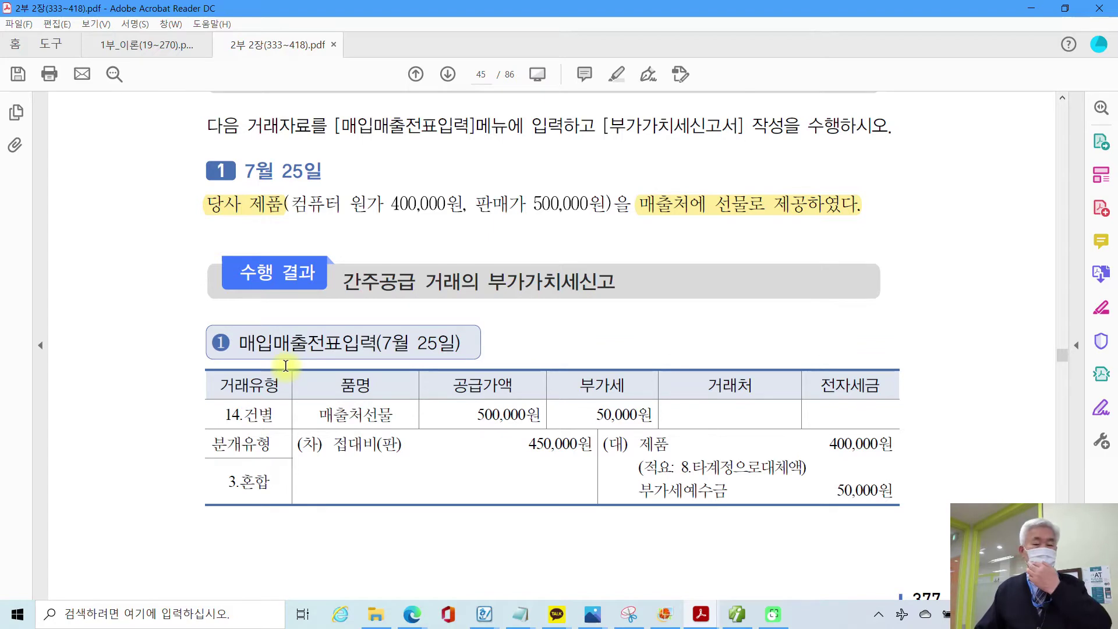
{"action": "scroll", "coordinate": [282, 366], "scroll_direction": "down", "scroll_amount": 1}
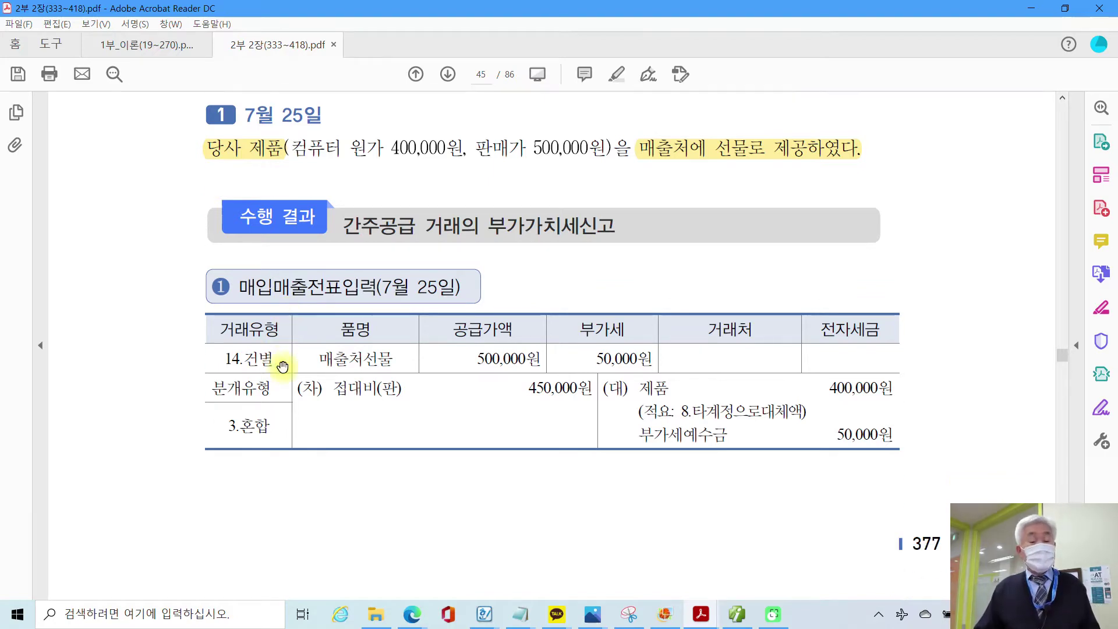
Highlight the heading 매입매출전표입력(7월 25일) and the transaction type 14.건별 in the answer table.
{"action": "triple_click", "coordinate": [377, 287]}
{"action": "right_click", "coordinate": [438, 290]}
{"action": "left_click", "coordinate": [466, 331]}
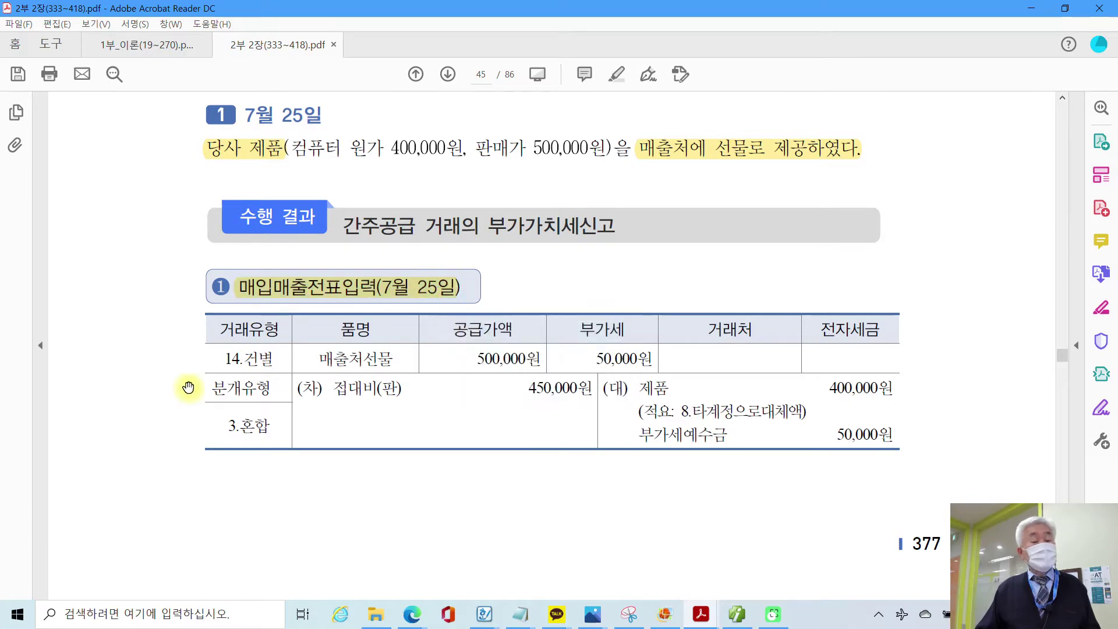
{"action": "left_click_drag", "start_coordinate": [224, 359], "coordinate": [259, 360]}
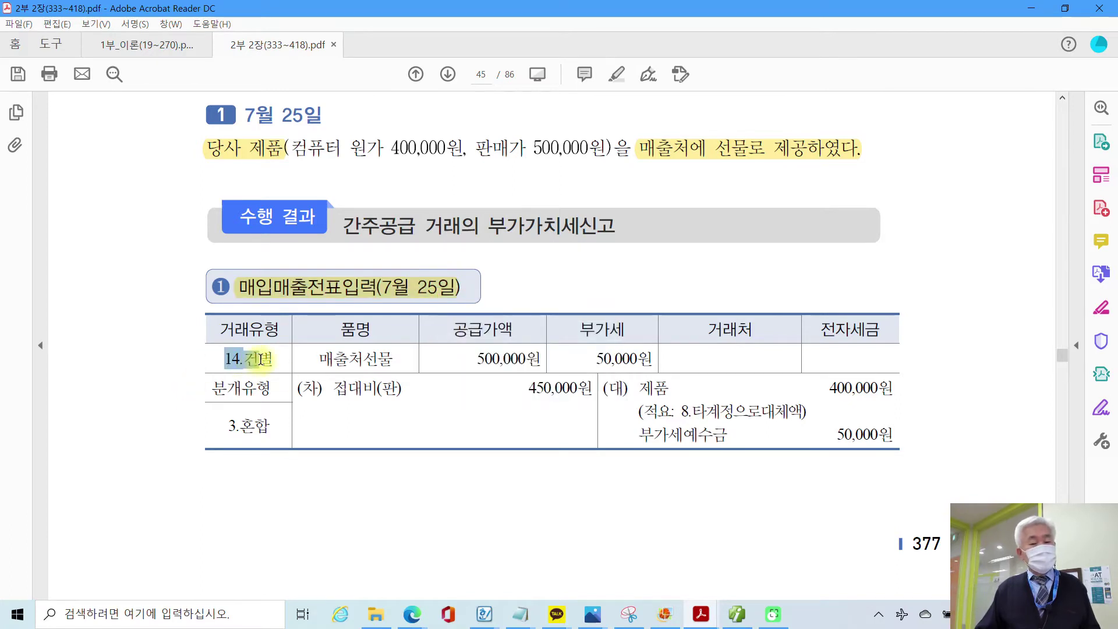
{"action": "right_click", "coordinate": [260, 361]}
{"action": "left_click", "coordinate": [300, 402]}
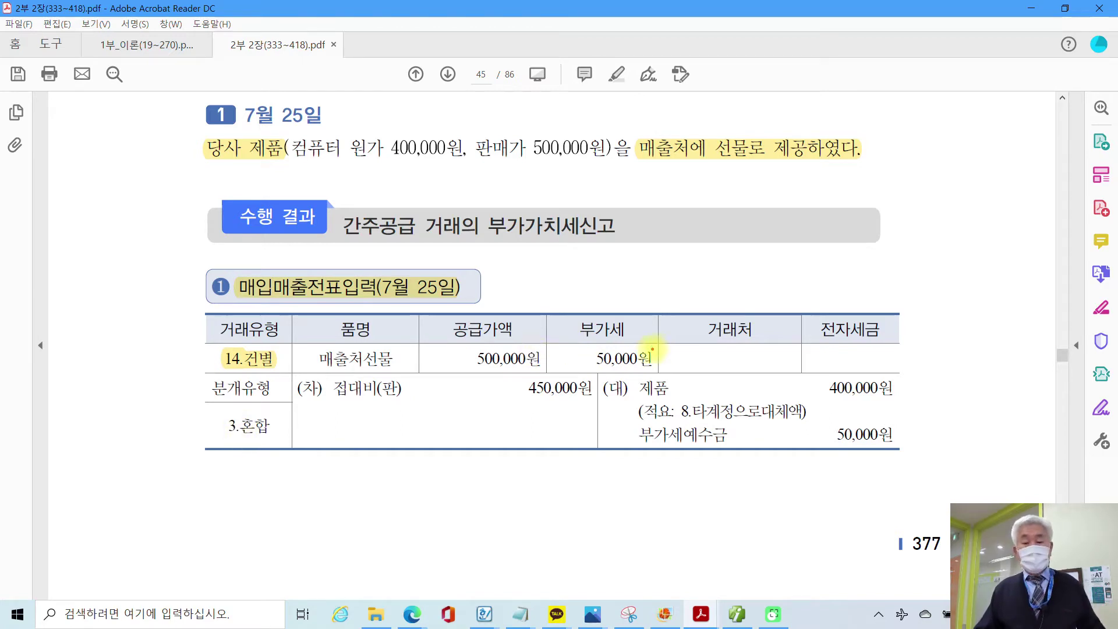
Review the answer table's blank 거래처 and 전자세금 cells, 3.혼합 type and 접대비, 제품 and 부가세예수금 lines with temporary red marks, clearing them at the end.
{"action": "left_click_drag", "start_coordinate": [676, 355], "coordinate": [888, 355]}
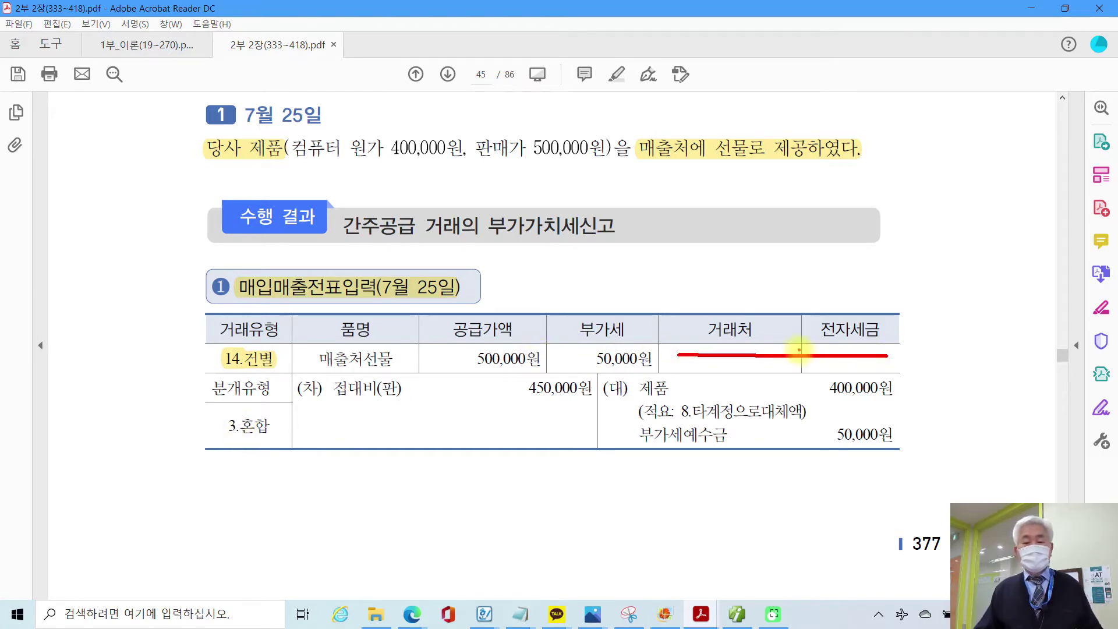
{"action": "mouse_move", "coordinate": [232, 440]}
{"action": "left_mouse_down"}
{"action": "mouse_move", "coordinate": [213, 428]}
{"action": "mouse_move", "coordinate": [230, 414]}
{"action": "mouse_move", "coordinate": [234, 435]}
{"action": "left_mouse_up"}
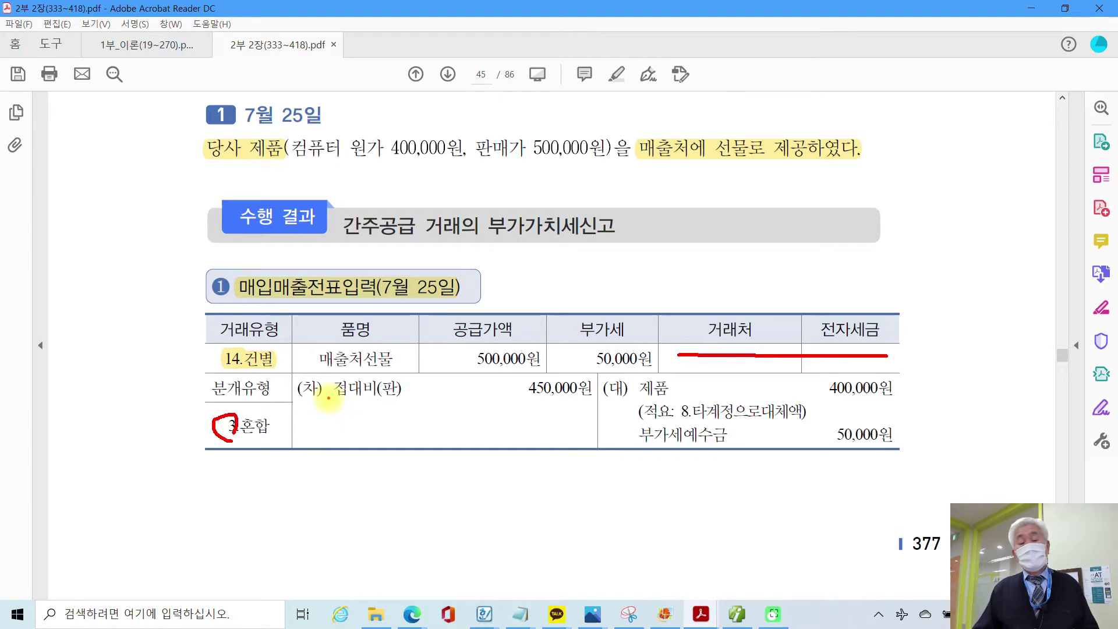
{"action": "mouse_move", "coordinate": [635, 449]}
{"action": "left_mouse_down"}
{"action": "mouse_move", "coordinate": [915, 438]}
{"action": "mouse_move", "coordinate": [824, 418]}
{"action": "mouse_move", "coordinate": [718, 418]}
{"action": "mouse_move", "coordinate": [624, 423]}
{"action": "mouse_move", "coordinate": [632, 448]}
{"action": "left_mouse_up"}
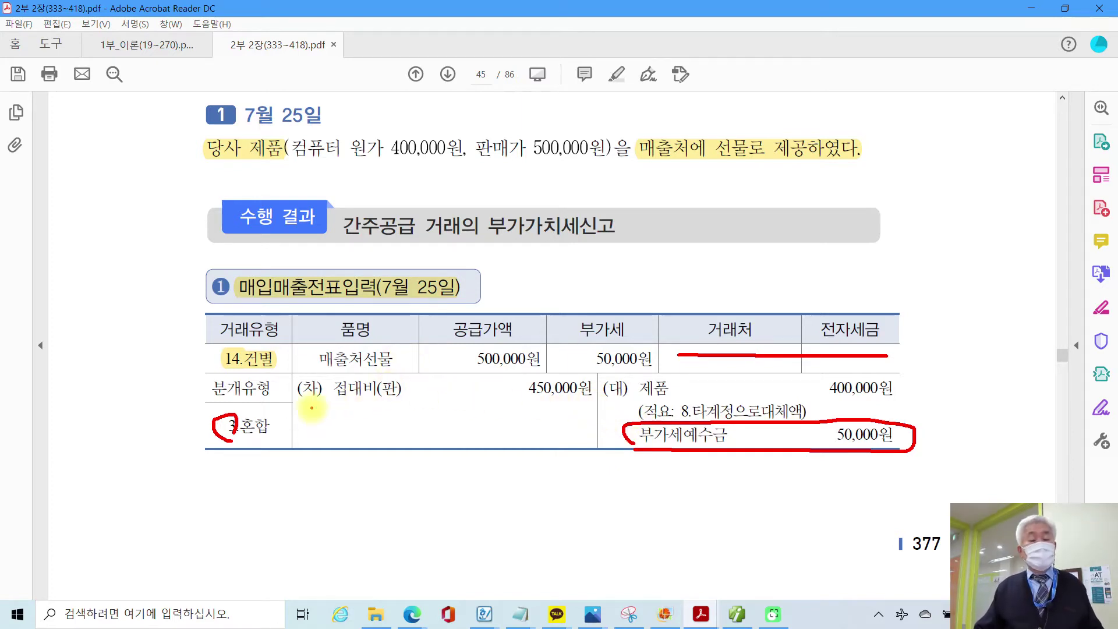
{"action": "mouse_move", "coordinate": [296, 400]}
{"action": "left_mouse_down"}
{"action": "mouse_move", "coordinate": [331, 400]}
{"action": "mouse_move", "coordinate": [328, 373]}
{"action": "mouse_move", "coordinate": [293, 374]}
{"action": "mouse_move", "coordinate": [285, 396]}
{"action": "mouse_move", "coordinate": [405, 396]}
{"action": "left_mouse_up"}
{"action": "left_click_drag", "start_coordinate": [523, 400], "coordinate": [595, 401]}
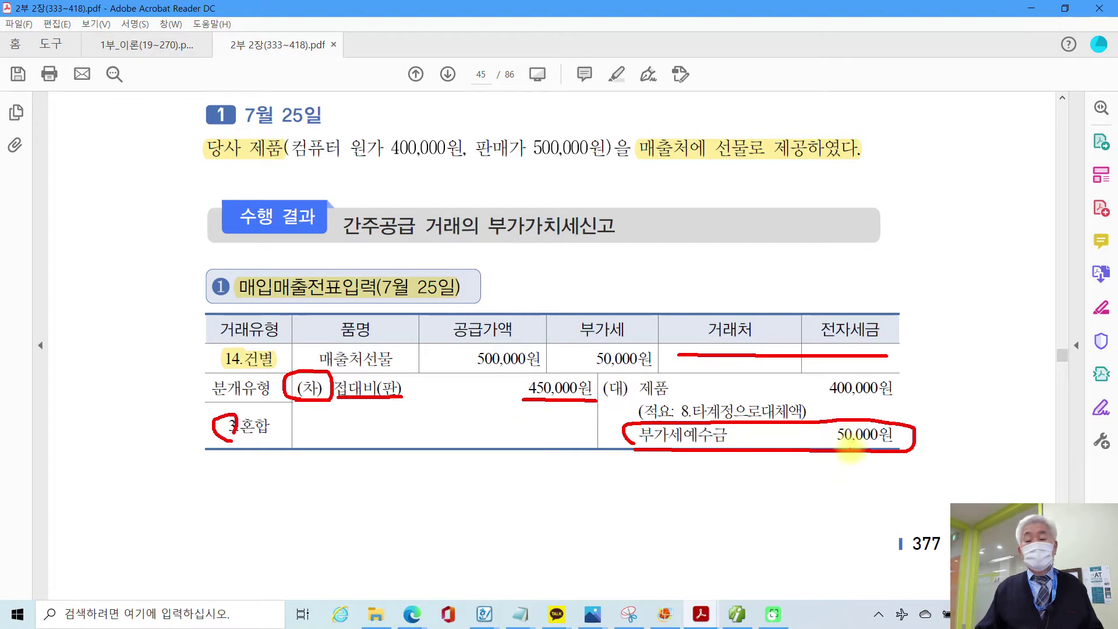
{"action": "mouse_move", "coordinate": [829, 446]}
{"action": "left_mouse_down"}
{"action": "mouse_move", "coordinate": [857, 416]}
{"action": "mouse_move", "coordinate": [910, 442]}
{"action": "mouse_move", "coordinate": [872, 456]}
{"action": "left_mouse_up"}
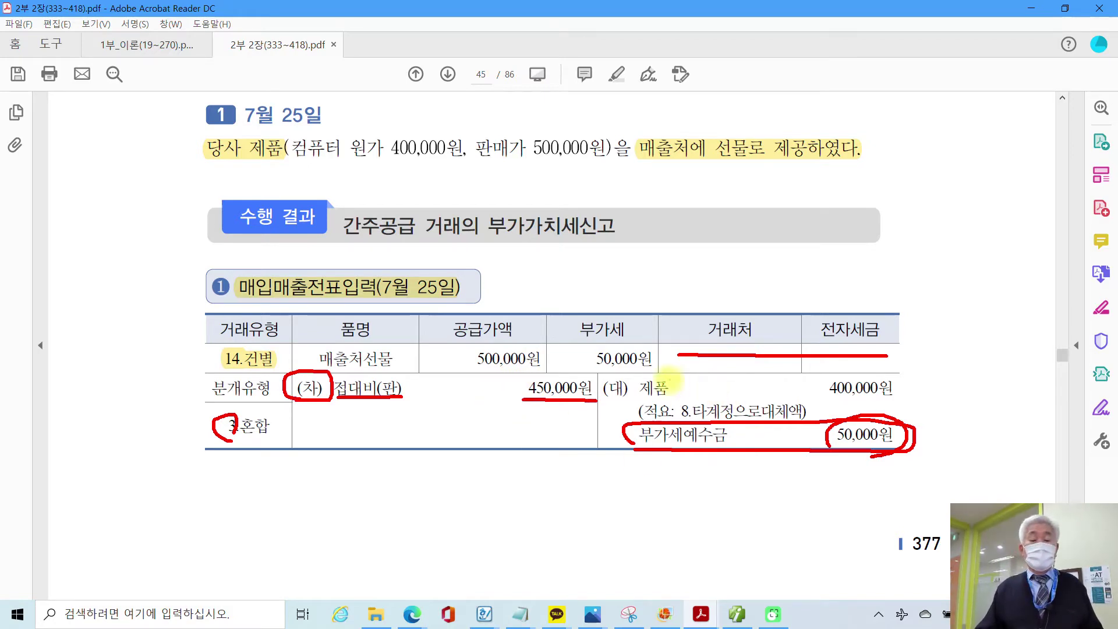
{"action": "mouse_move", "coordinate": [635, 388]}
{"action": "left_mouse_down"}
{"action": "mouse_move", "coordinate": [639, 375]}
{"action": "mouse_move", "coordinate": [669, 378]}
{"action": "mouse_move", "coordinate": [670, 396]}
{"action": "mouse_move", "coordinate": [644, 396]}
{"action": "left_mouse_up"}
{"action": "left_click_drag", "start_coordinate": [823, 398], "coordinate": [926, 397]}
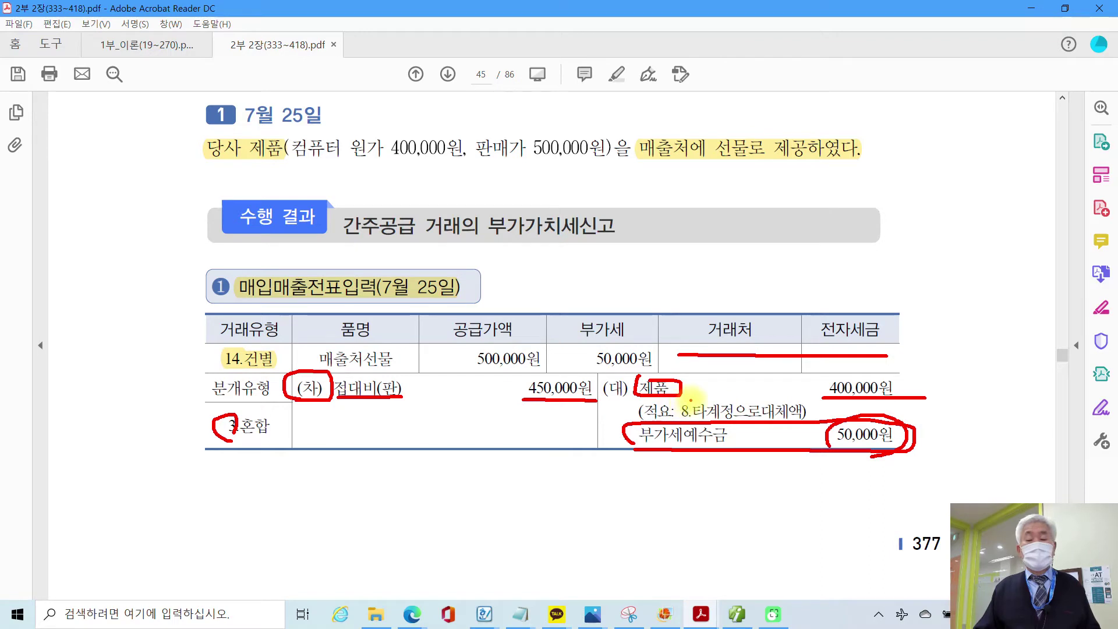
{"action": "mouse_move", "coordinate": [692, 399]}
{"action": "left_mouse_down"}
{"action": "mouse_move", "coordinate": [705, 400]}
{"action": "mouse_move", "coordinate": [618, 345]}
{"action": "mouse_move", "coordinate": [431, 357]}
{"action": "mouse_move", "coordinate": [404, 375]}
{"action": "mouse_move", "coordinate": [410, 381]}
{"action": "left_mouse_up"}
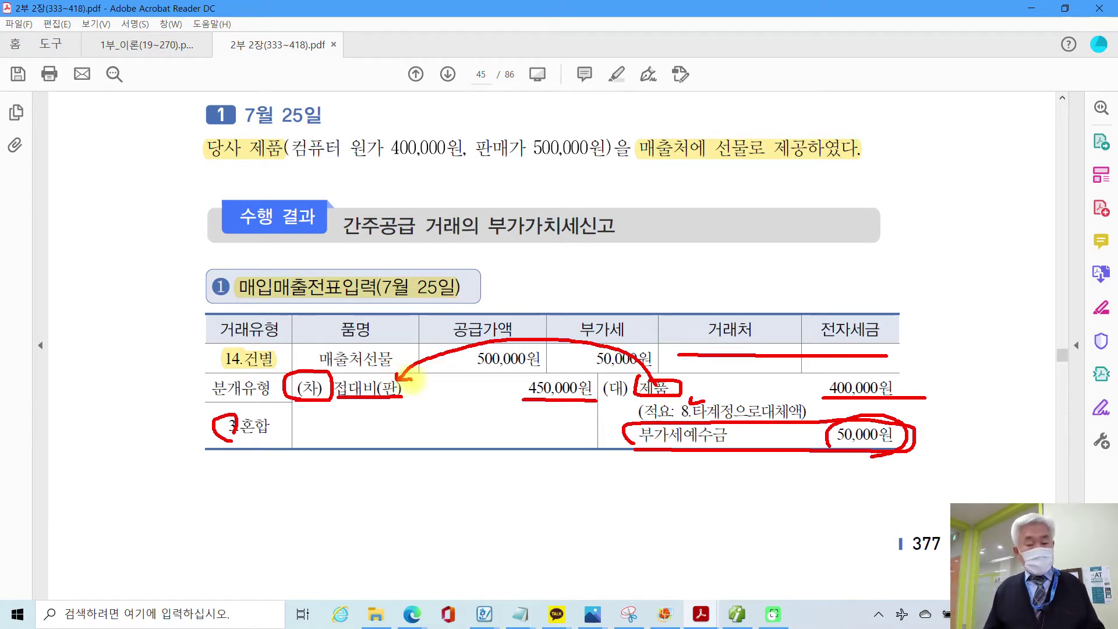
{"action": "key", "text": "Escape"}
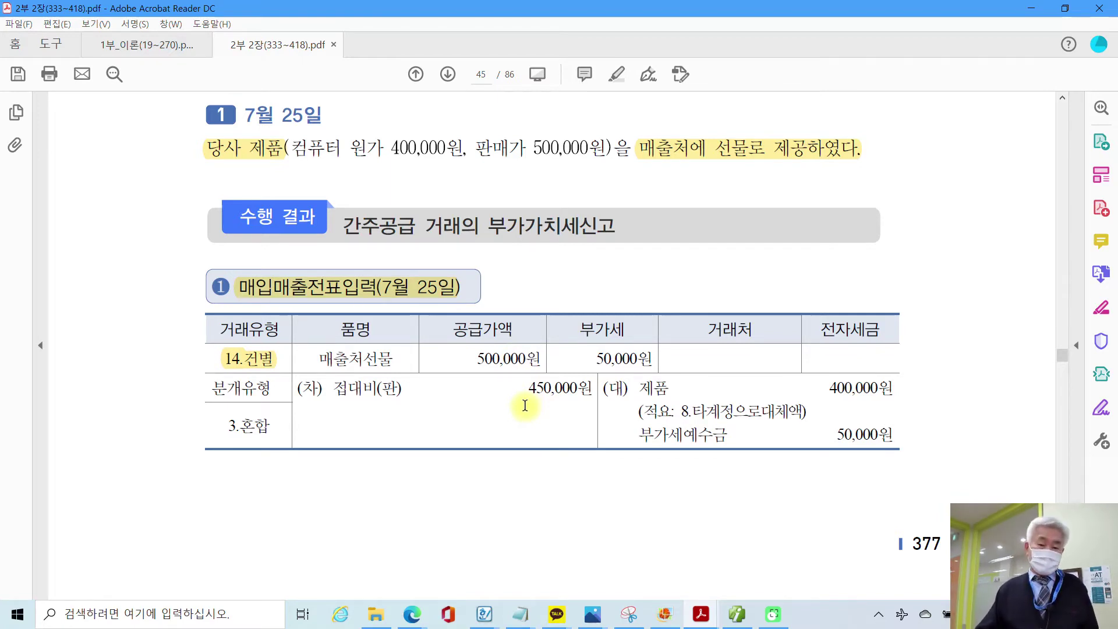
Read the 부가가치세신고서 answer section, covering the 수입금액제외(31) explanation, the 기타 row and the 과세표준명세 picture.
{"action": "scroll", "coordinate": [572, 420], "scroll_direction": "down", "scroll_amount": 10}
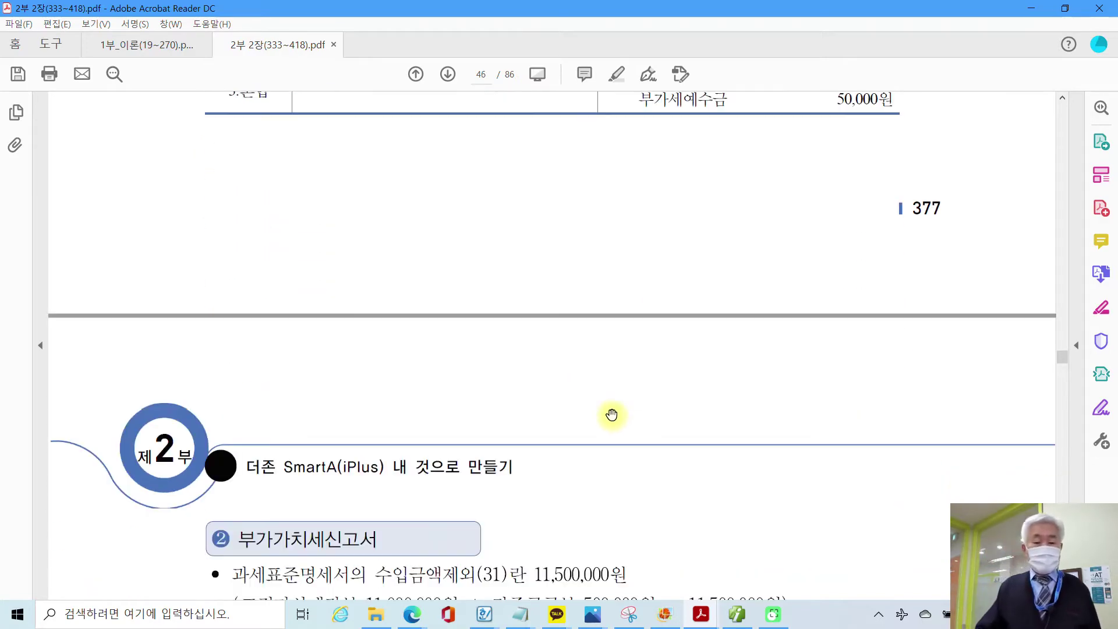
{"action": "scroll", "coordinate": [613, 415], "scroll_direction": "down", "scroll_amount": 4}
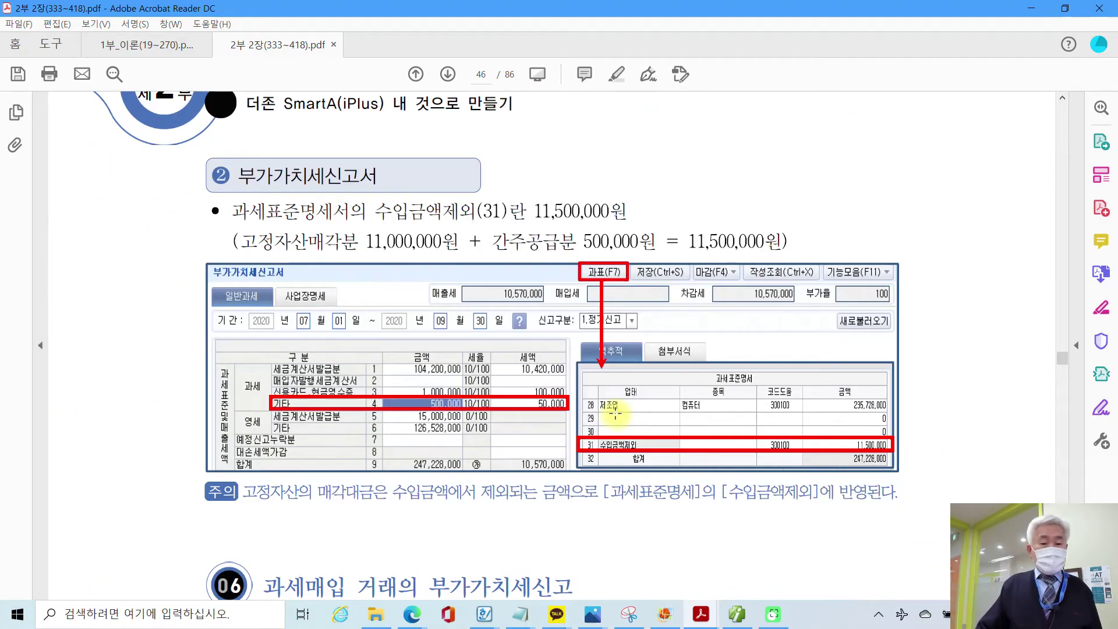
{"action": "scroll", "coordinate": [616, 415], "scroll_direction": "down", "scroll_amount": 2}
{"action": "scroll", "coordinate": [616, 414], "scroll_direction": "up", "scroll_amount": 1}
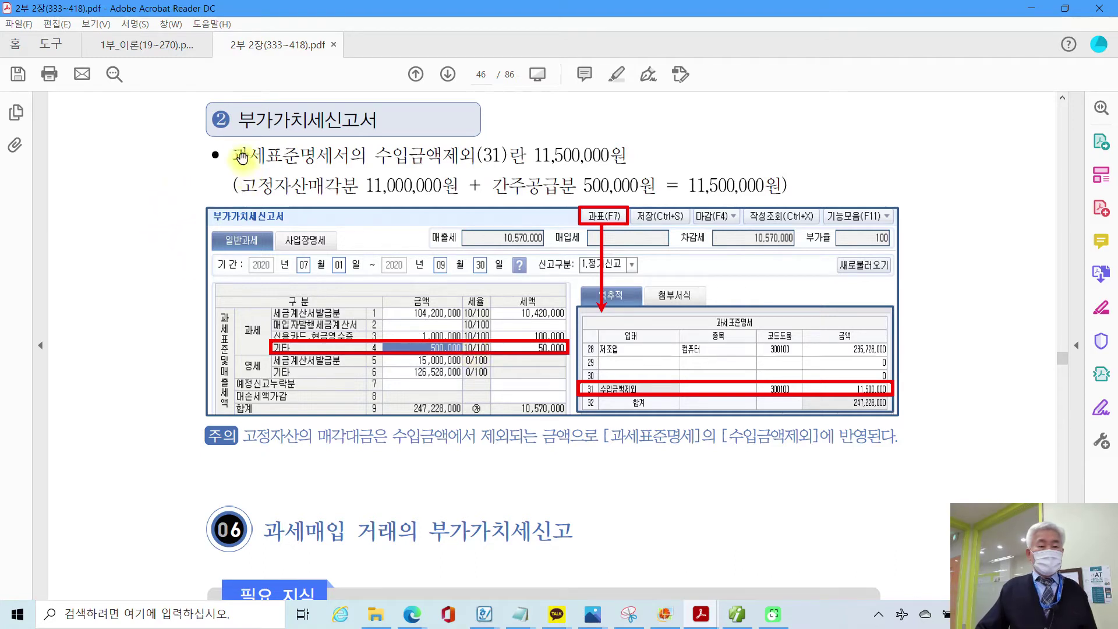
{"action": "left_click_drag", "start_coordinate": [233, 154], "coordinate": [785, 187]}
{"action": "left_click", "coordinate": [526, 174]}
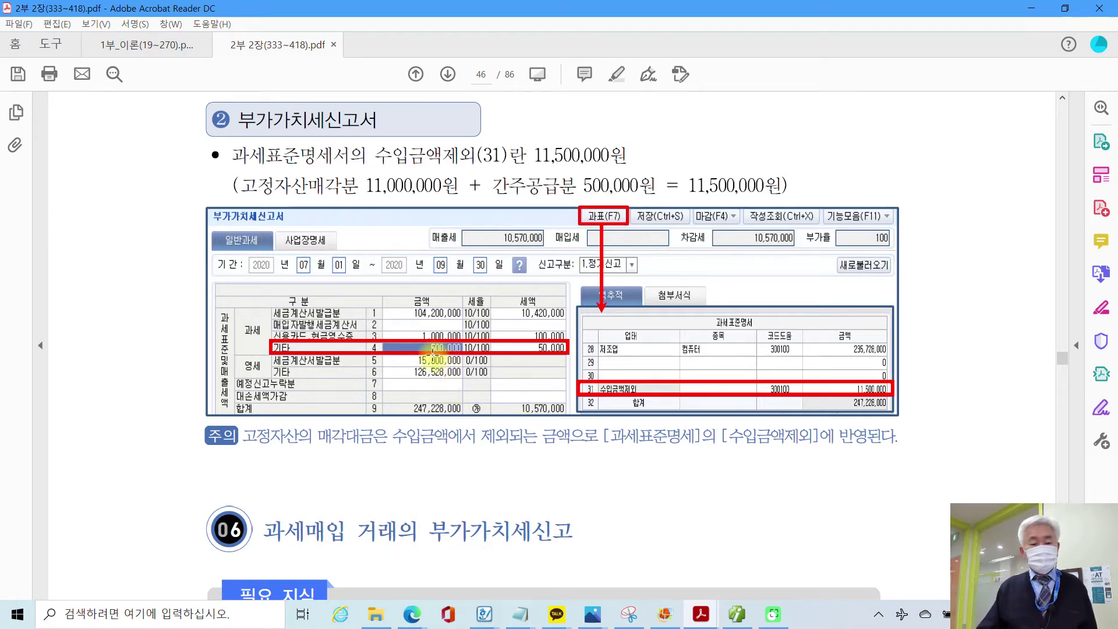
{"action": "left_click", "coordinate": [601, 393]}
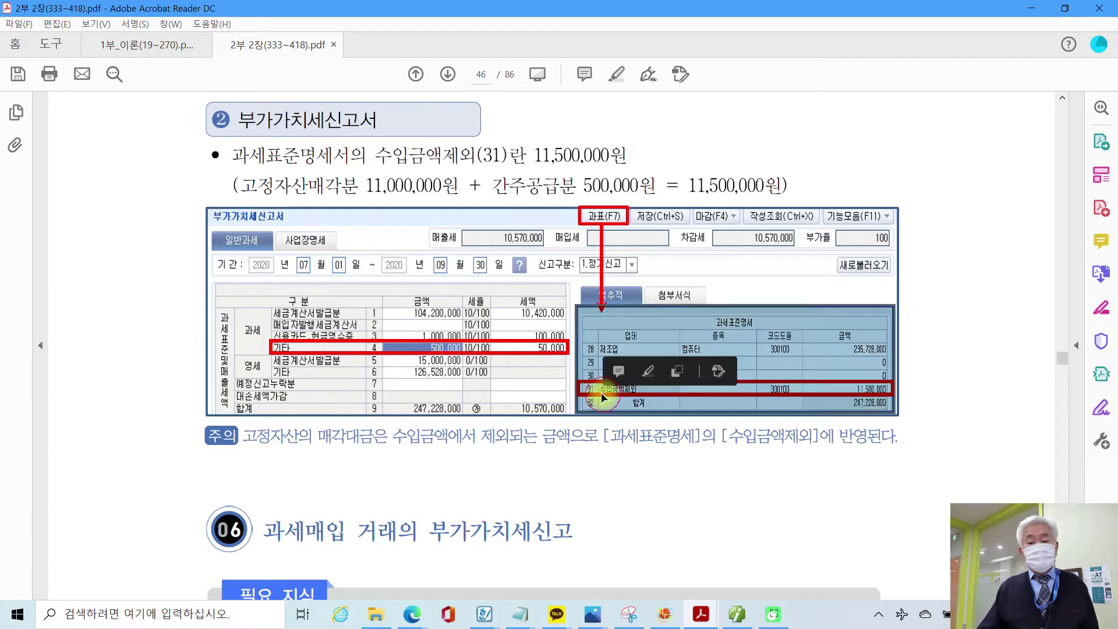
{"action": "left_click", "coordinate": [771, 315]}
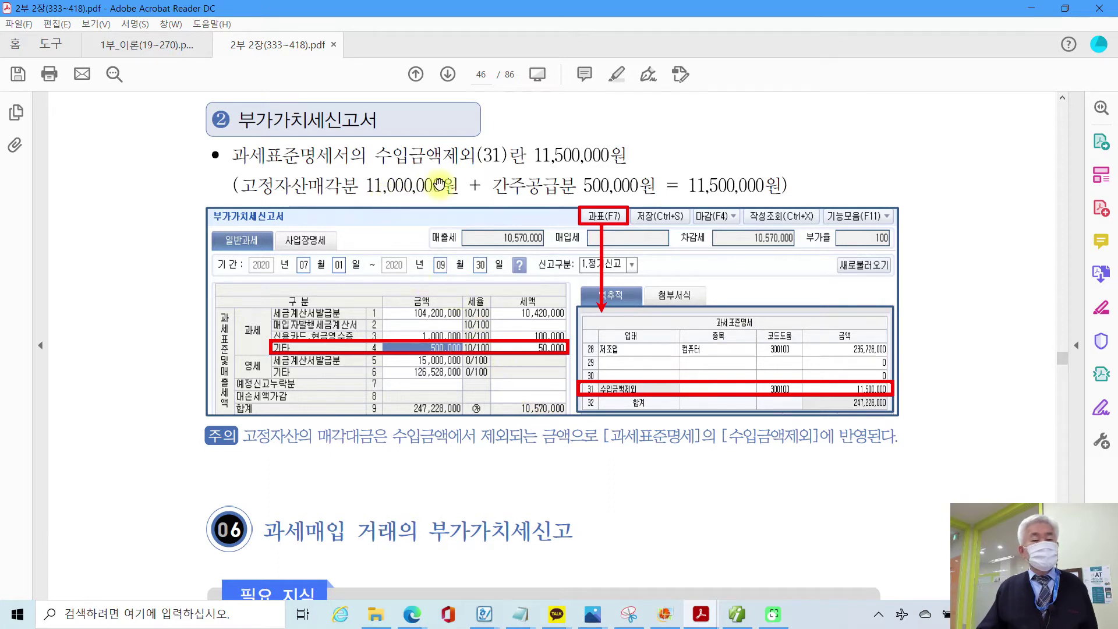
Highlight 고정자산매각분 11,000,000원 in the explanation and check the 수입금액제외 wording in the 주의 note.
{"action": "left_click_drag", "start_coordinate": [446, 186], "coordinate": [300, 185]}
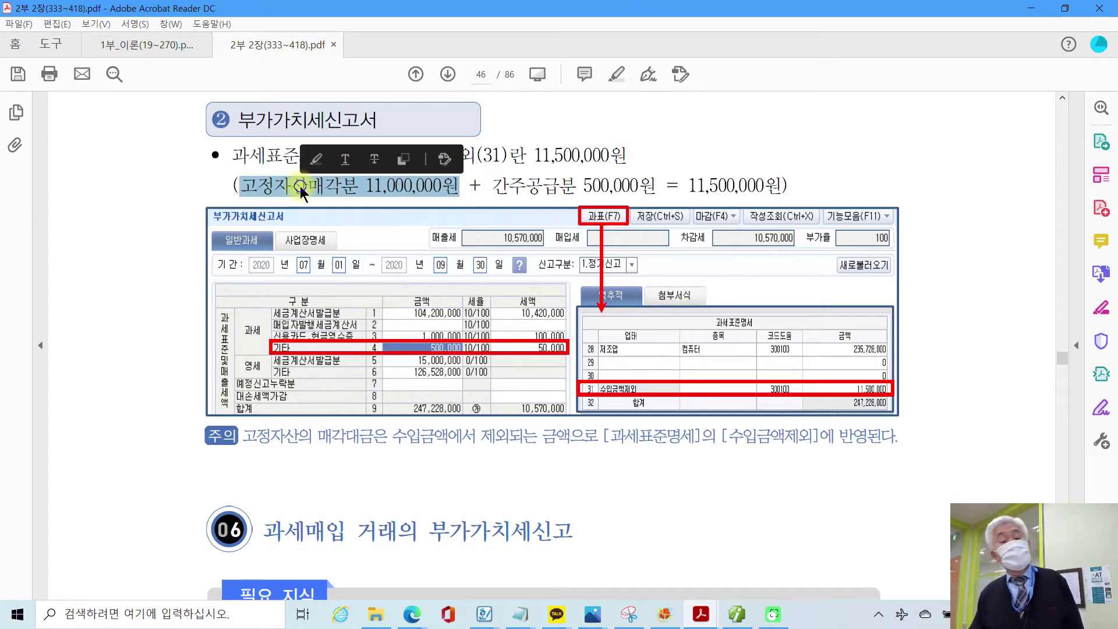
{"action": "right_click", "coordinate": [300, 186]}
{"action": "left_click", "coordinate": [345, 230]}
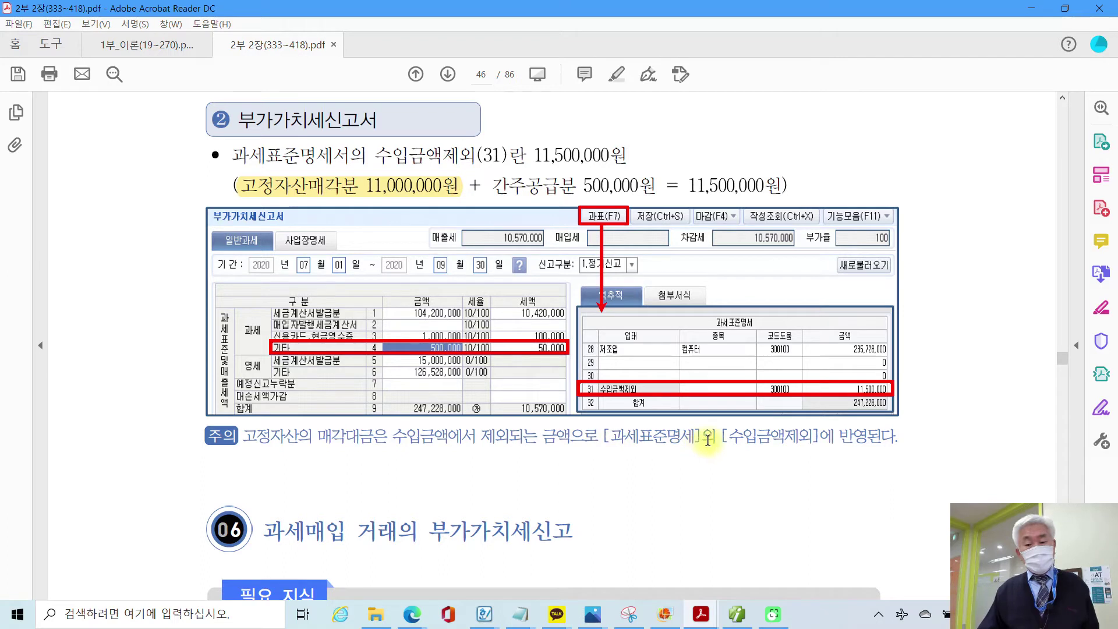
{"action": "left_click_drag", "start_coordinate": [728, 435], "coordinate": [812, 435]}
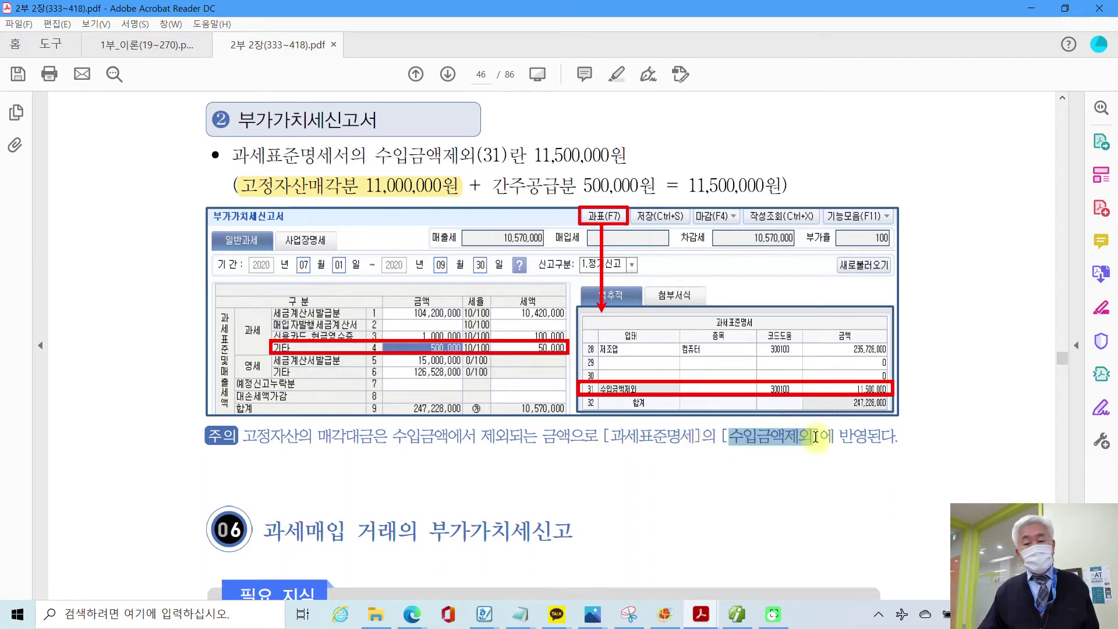
{"action": "left_click", "coordinate": [837, 437]}
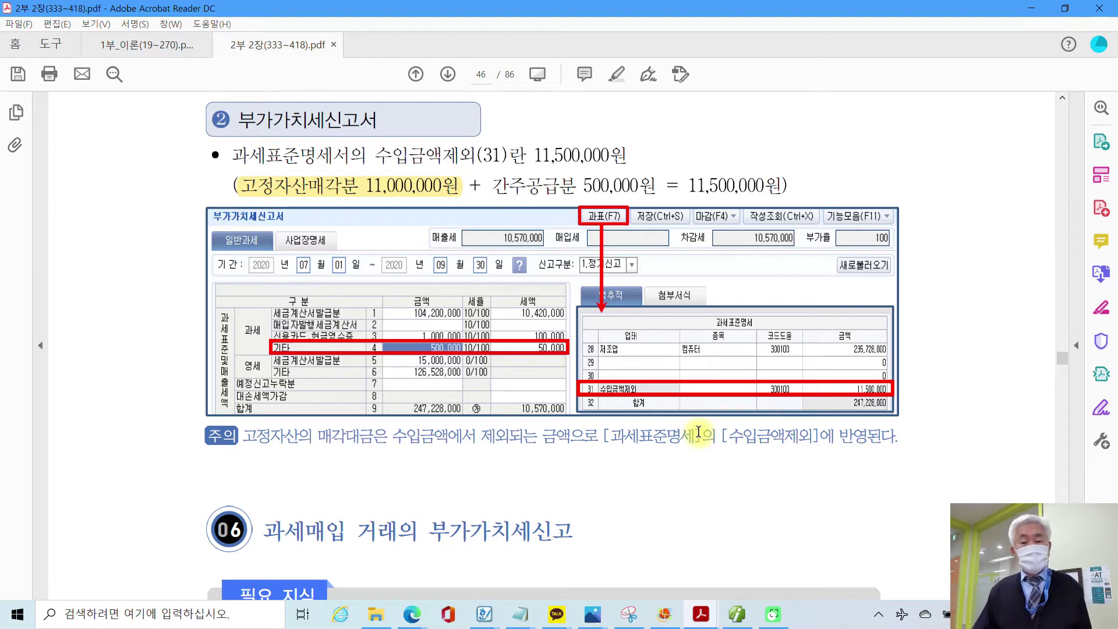
Switch to SmartA and requery the 부가가치세신고서 for the period 07-01 to 09-30.
{"action": "left_click", "coordinate": [738, 614]}
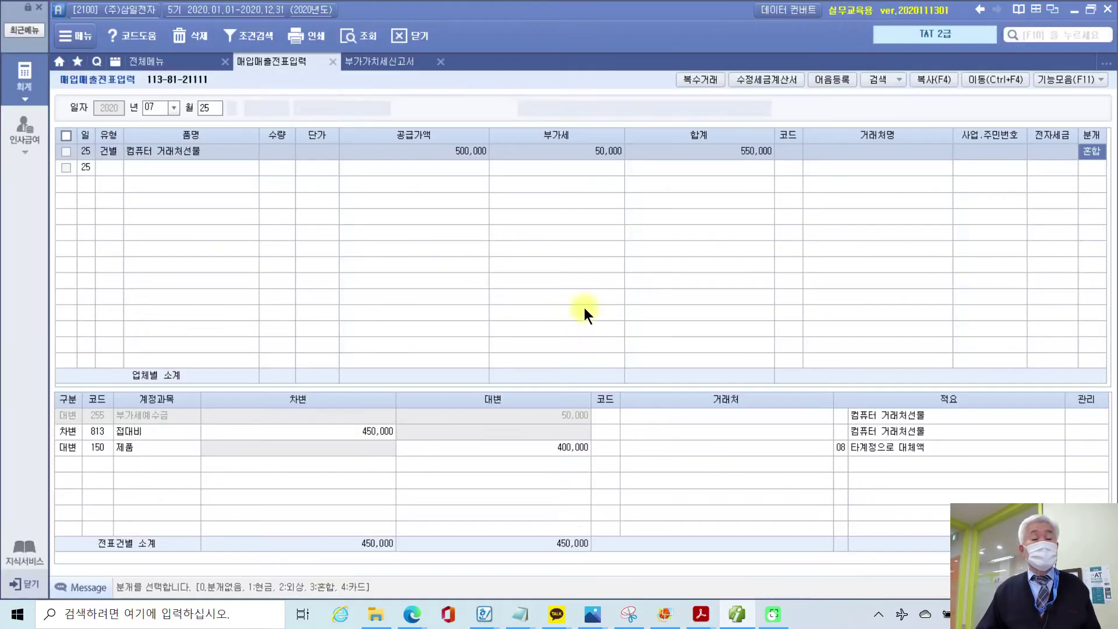
{"action": "left_click", "coordinate": [391, 64]}
{"action": "left_click", "coordinate": [358, 35]}
{"action": "left_click", "coordinate": [614, 341]}
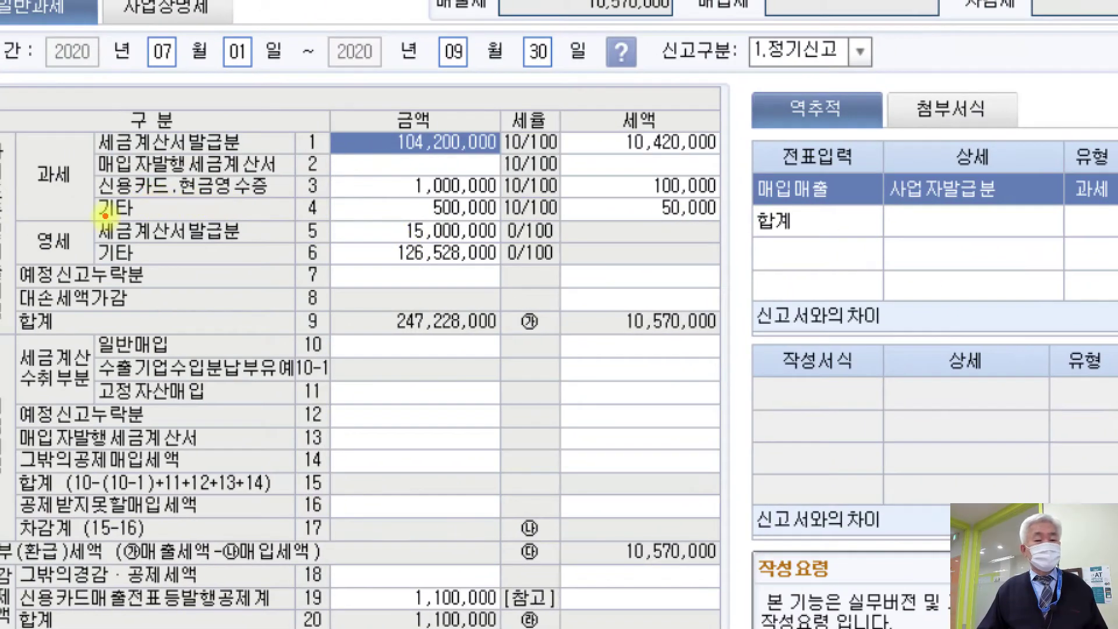
Check the 금액 and 세액 of the 과세 기타 row (4), temporarily boxing the row.
{"action": "mouse_move", "coordinate": [84, 192]}
{"action": "left_mouse_down"}
{"action": "mouse_move", "coordinate": [117, 213]}
{"action": "mouse_move", "coordinate": [312, 228]}
{"action": "mouse_move", "coordinate": [721, 224]}
{"action": "left_mouse_up"}
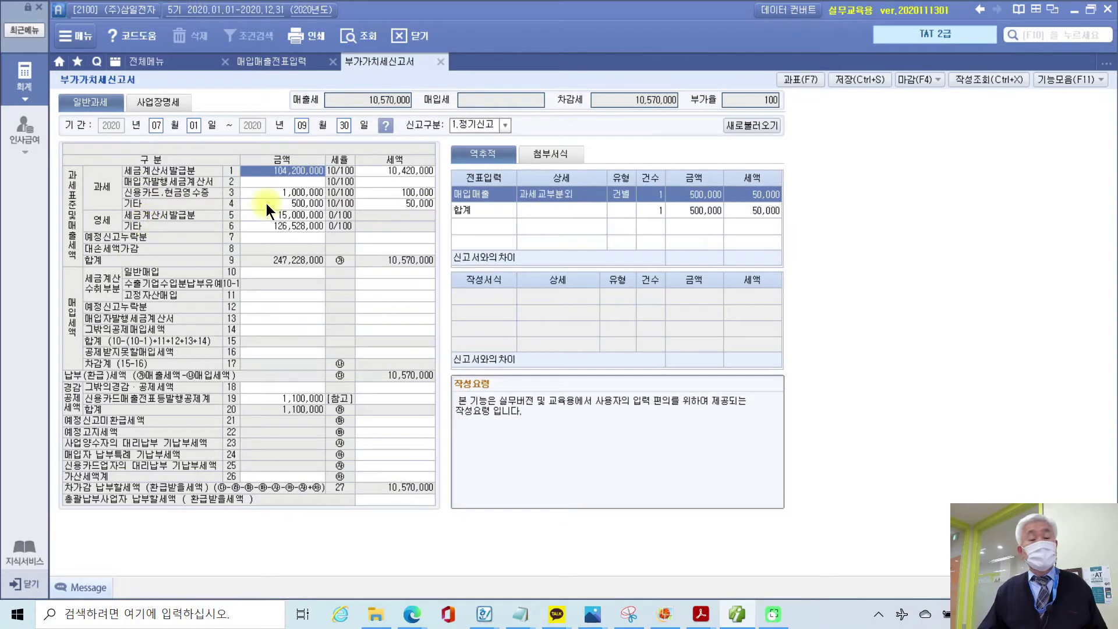
{"action": "left_click", "coordinate": [383, 208]}
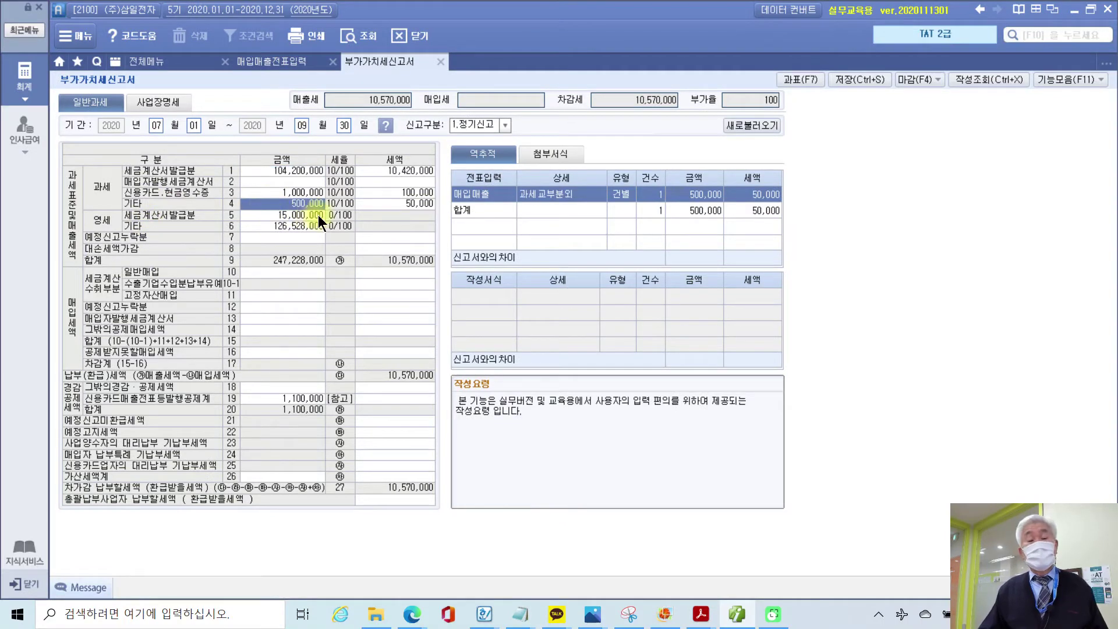
{"action": "left_click", "coordinate": [425, 203]}
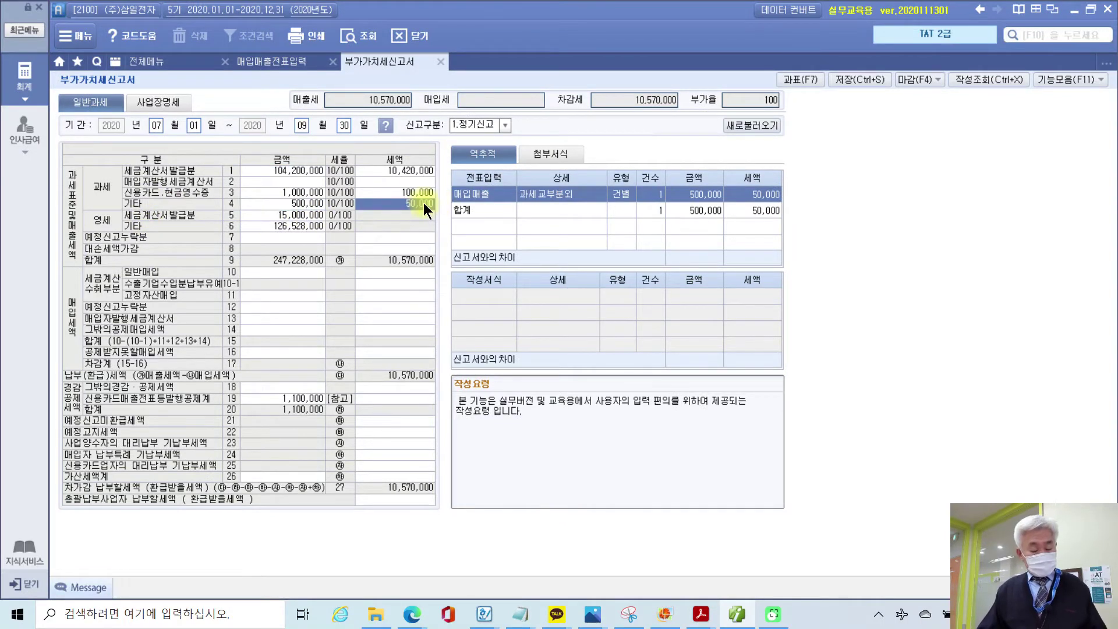
Demonstrate opening the 과세표준명세 of the VAT return, closing and reopening it, and leave it open.
{"action": "key", "text": "F7"}
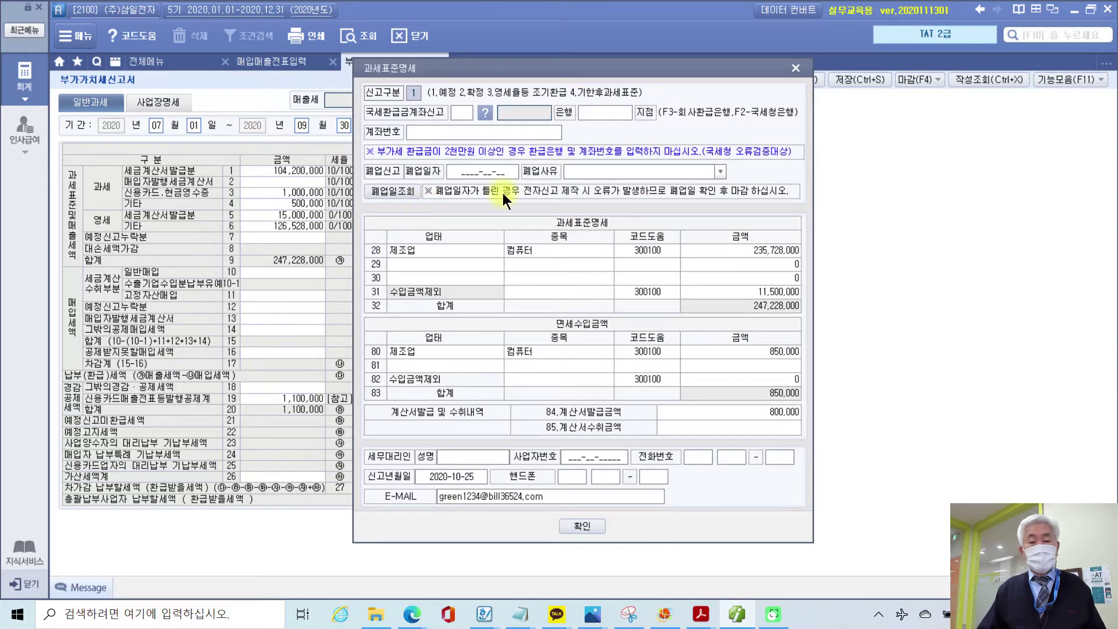
{"action": "left_click", "coordinate": [801, 68]}
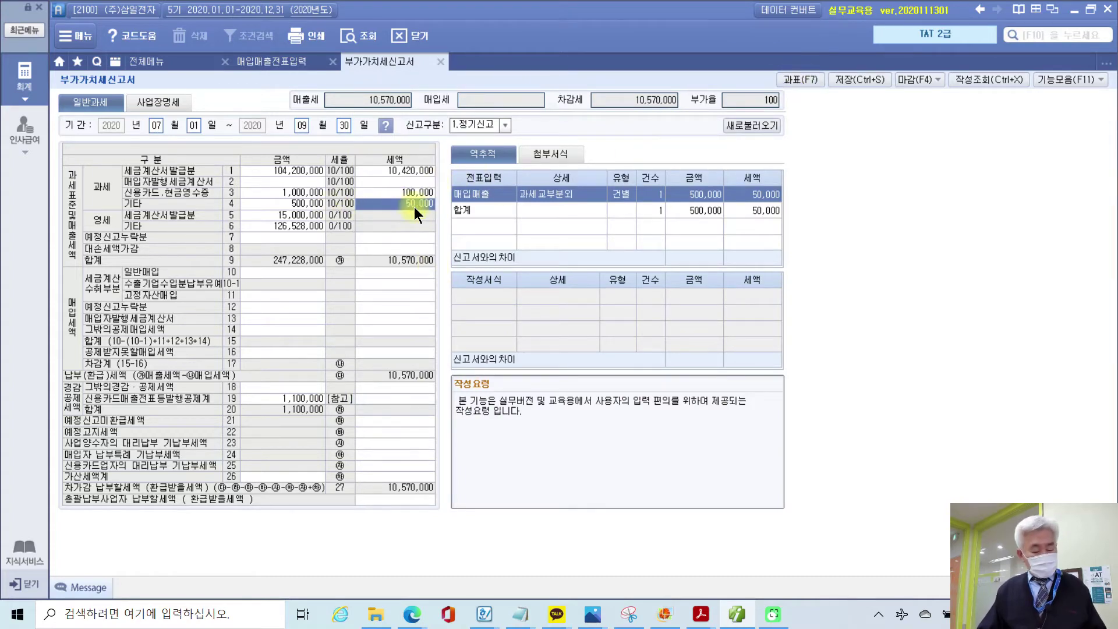
{"action": "key", "text": "F7"}
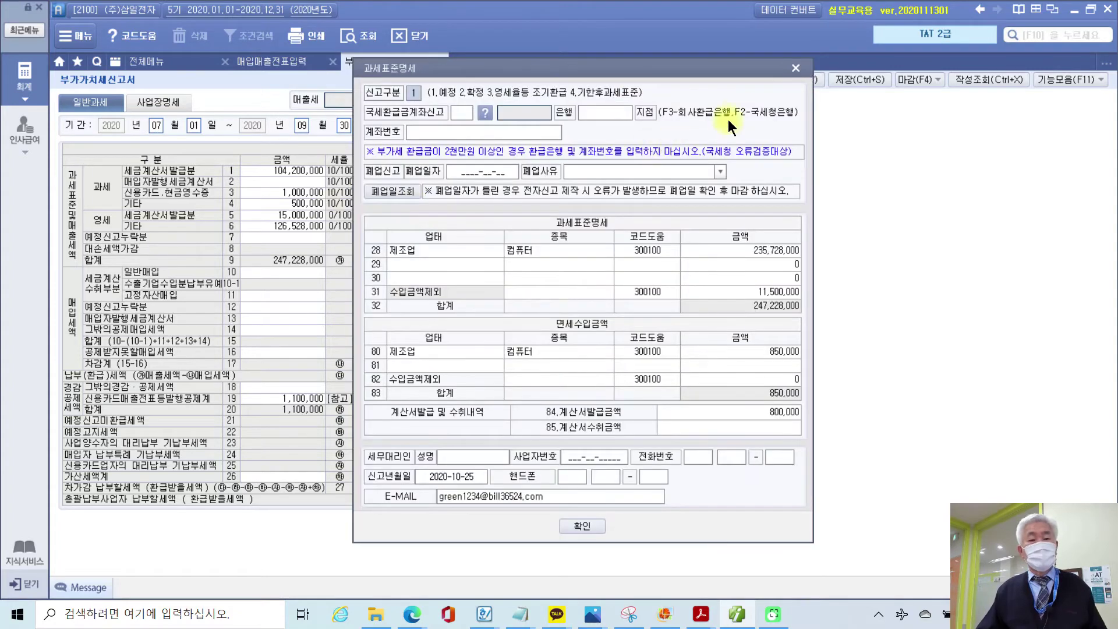
{"action": "left_click", "coordinate": [795, 67]}
{"action": "left_click", "coordinate": [804, 78]}
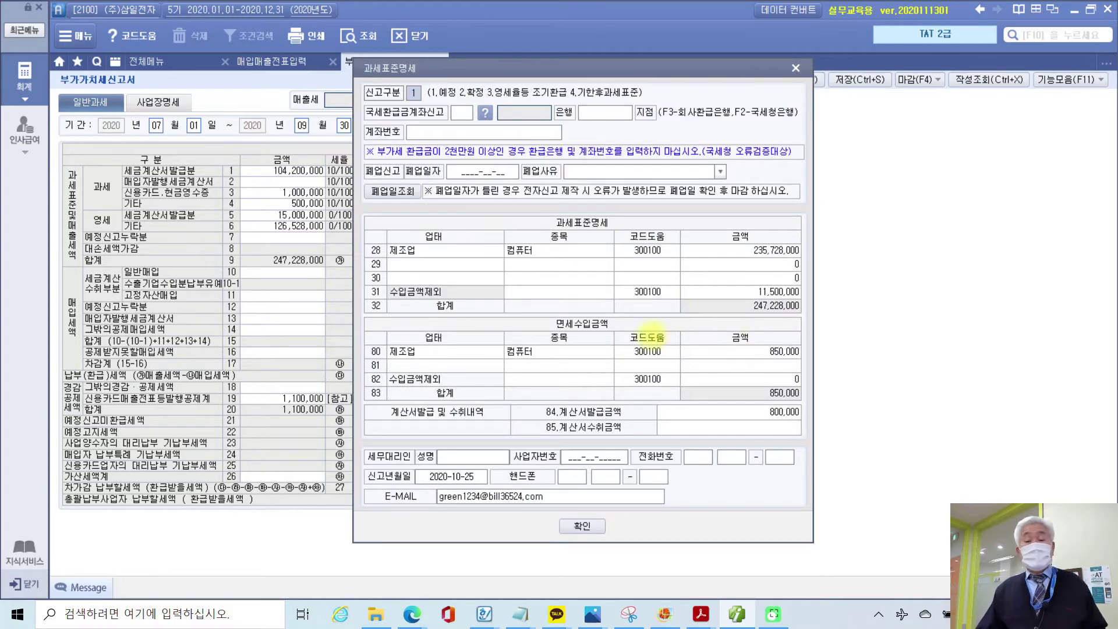
Examine the 수입금액제외 (31), 제조업 (28) and 합계 (32) amounts in the 과세표준명세 with temporary red marks, clearing them at the end.
{"action": "mouse_move", "coordinate": [362, 282]}
{"action": "left_mouse_down"}
{"action": "mouse_move", "coordinate": [415, 300]}
{"action": "mouse_move", "coordinate": [814, 299]}
{"action": "left_mouse_up"}
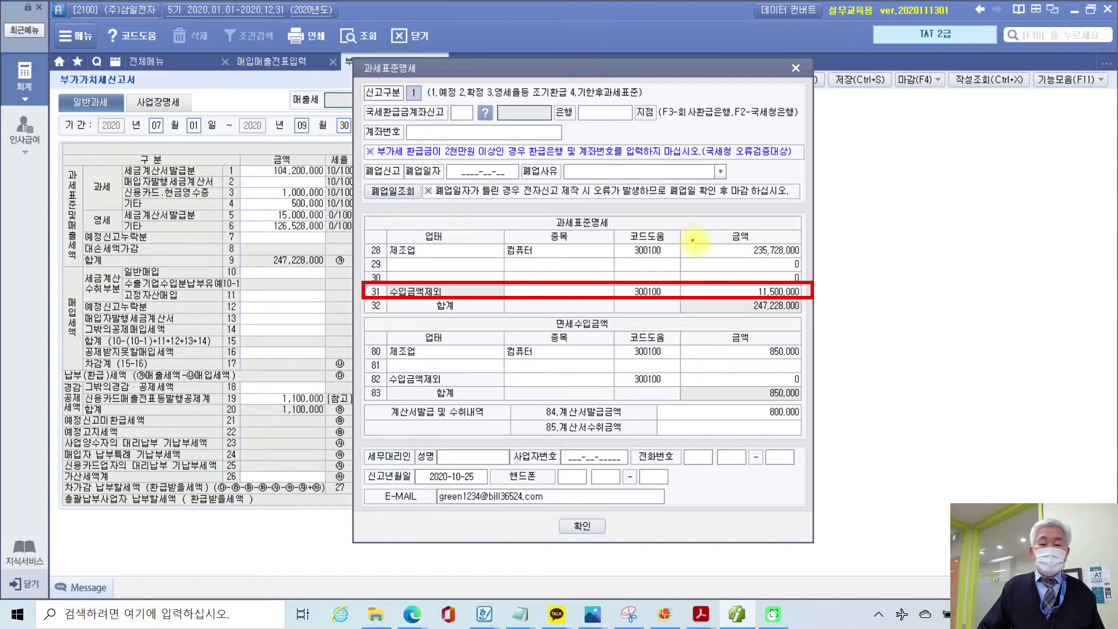
{"action": "left_click_drag", "start_coordinate": [701, 244], "coordinate": [719, 246]}
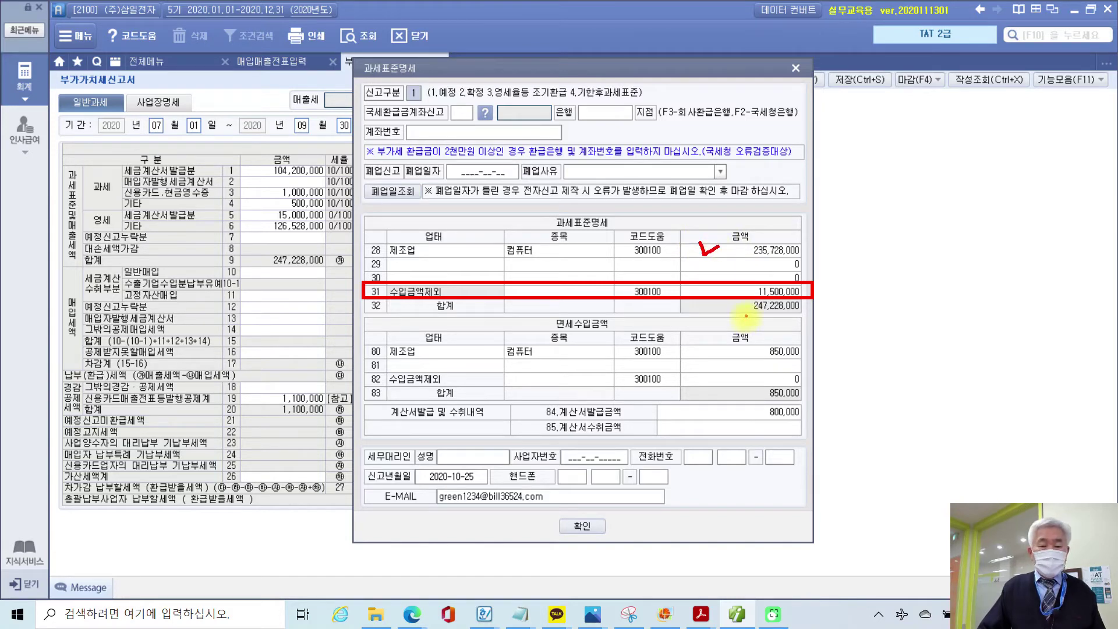
{"action": "left_click_drag", "start_coordinate": [745, 313], "coordinate": [813, 313]}
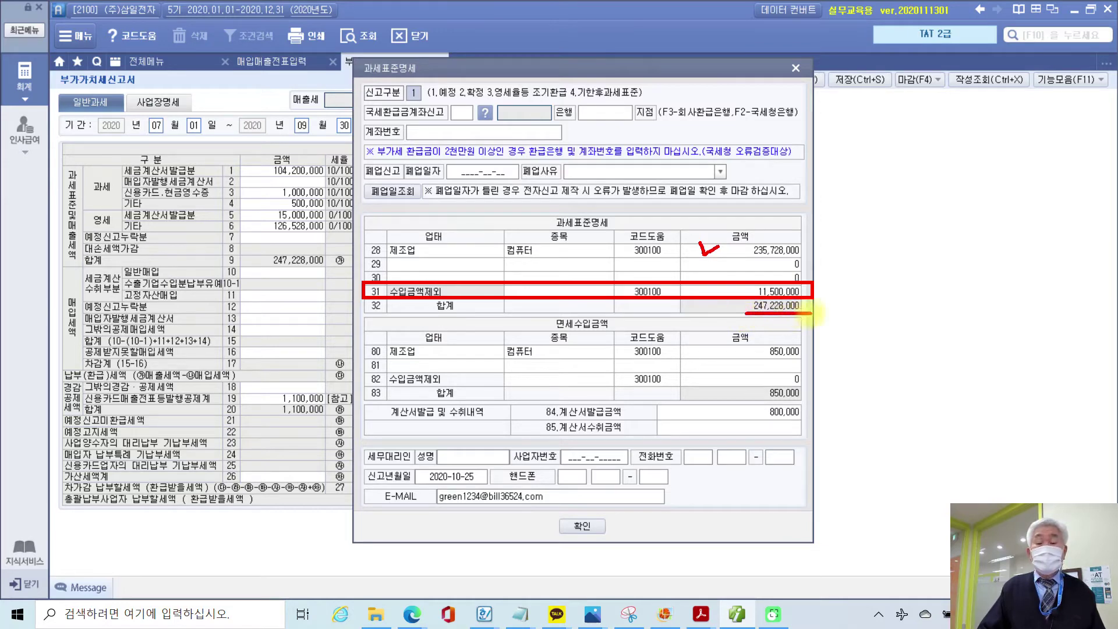
{"action": "key", "text": "Escape"}
Compare the 과세표준명세 합계 (32) with the VAT return's 합계 (9) using temporary red marks, and close the 과세표준명세.
{"action": "left_click_drag", "start_coordinate": [706, 68], "coordinate": [812, 65]}
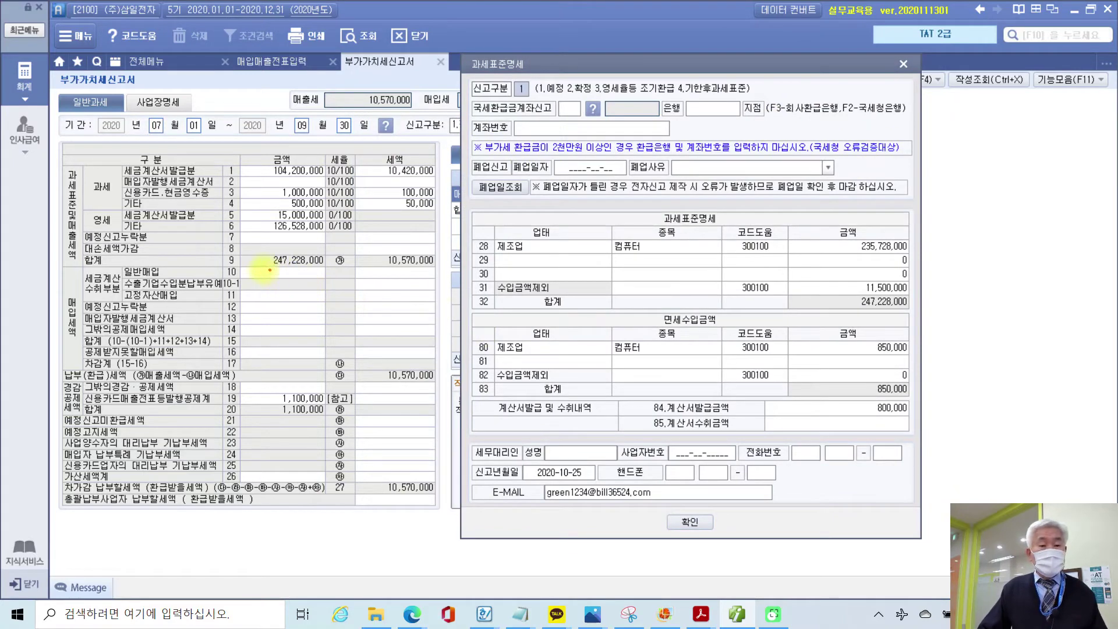
{"action": "left_click_drag", "start_coordinate": [257, 268], "coordinate": [328, 268]}
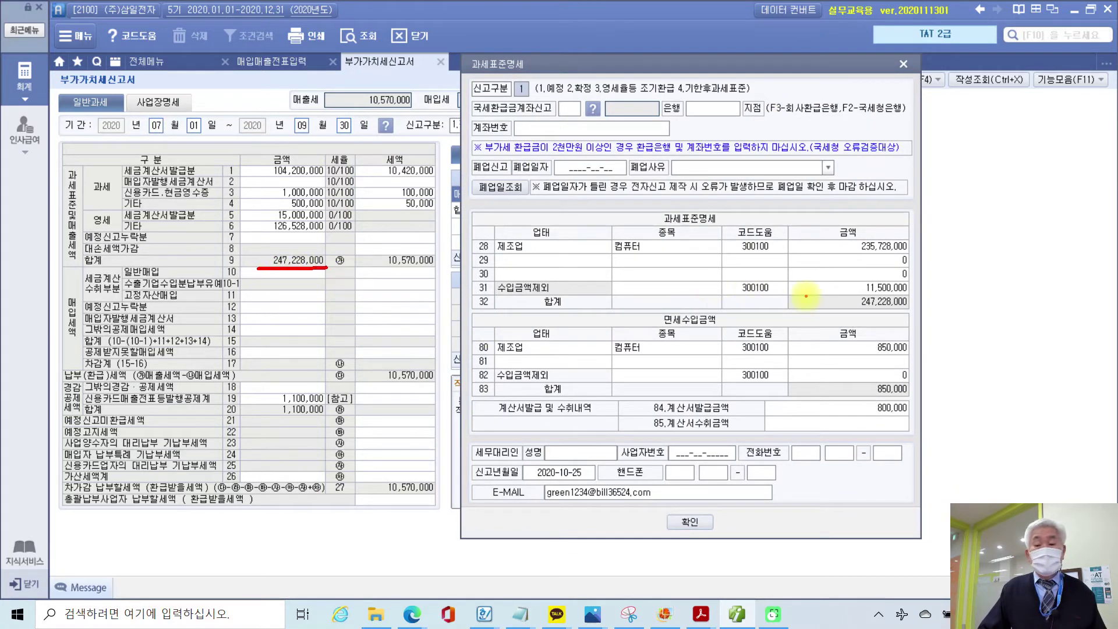
{"action": "mouse_move", "coordinate": [470, 311]}
{"action": "left_mouse_down"}
{"action": "mouse_move", "coordinate": [853, 315]}
{"action": "mouse_move", "coordinate": [911, 291]}
{"action": "mouse_move", "coordinate": [848, 299]}
{"action": "mouse_move", "coordinate": [867, 309]}
{"action": "left_mouse_up"}
{"action": "mouse_move", "coordinate": [257, 268]}
{"action": "left_mouse_down"}
{"action": "mouse_move", "coordinate": [258, 257]}
{"action": "mouse_move", "coordinate": [314, 254]}
{"action": "mouse_move", "coordinate": [326, 267]}
{"action": "left_mouse_up"}
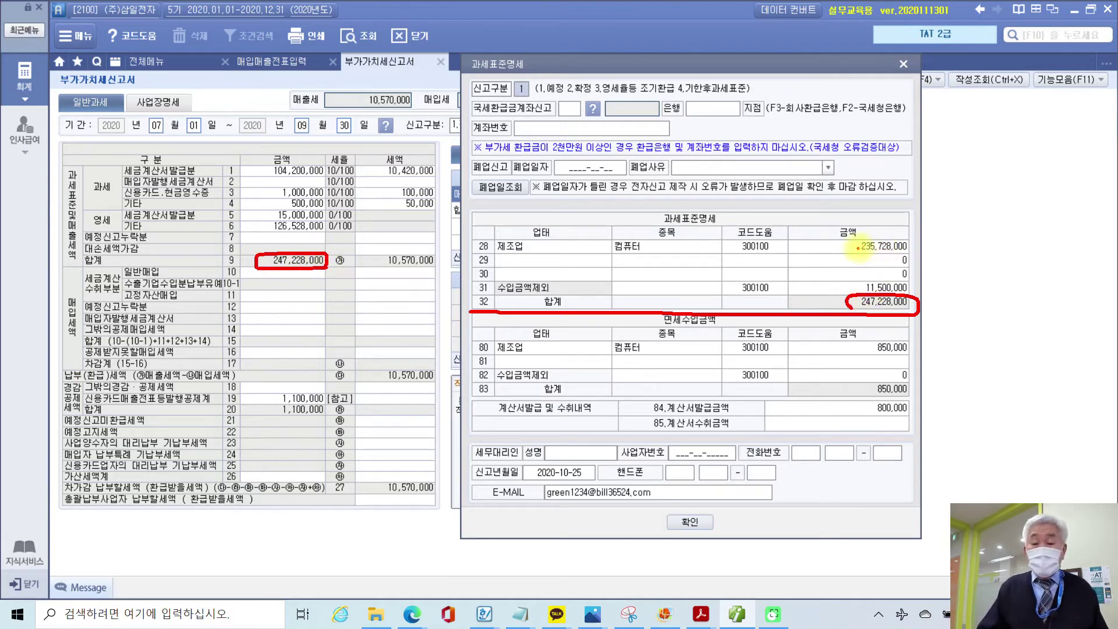
{"action": "left_click_drag", "start_coordinate": [851, 253], "coordinate": [932, 254]}
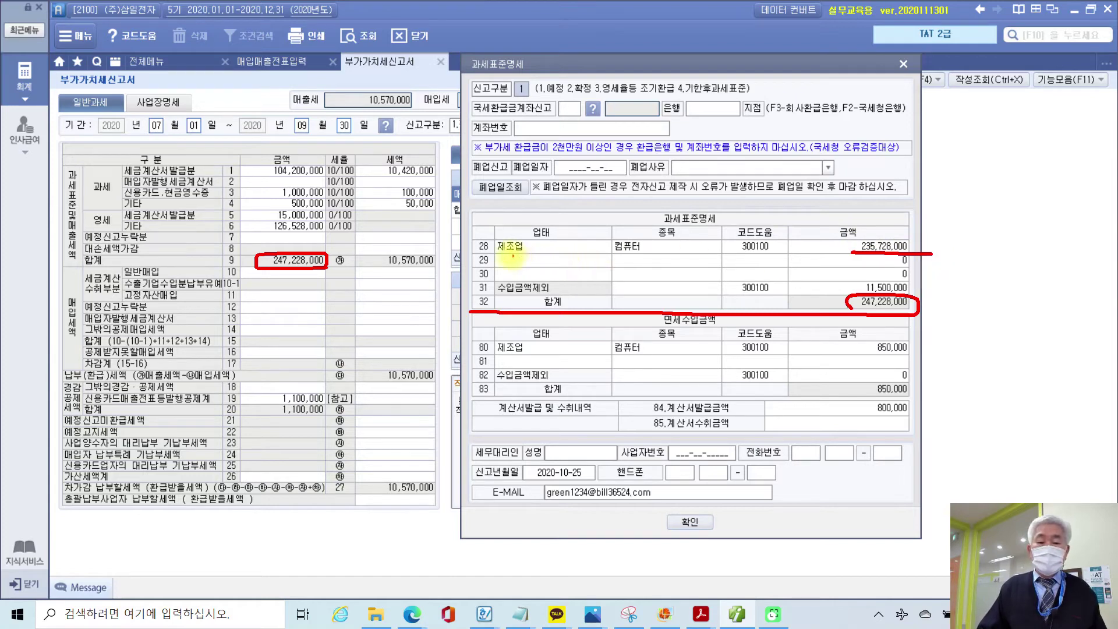
{"action": "left_click_drag", "start_coordinate": [502, 253], "coordinate": [667, 253]}
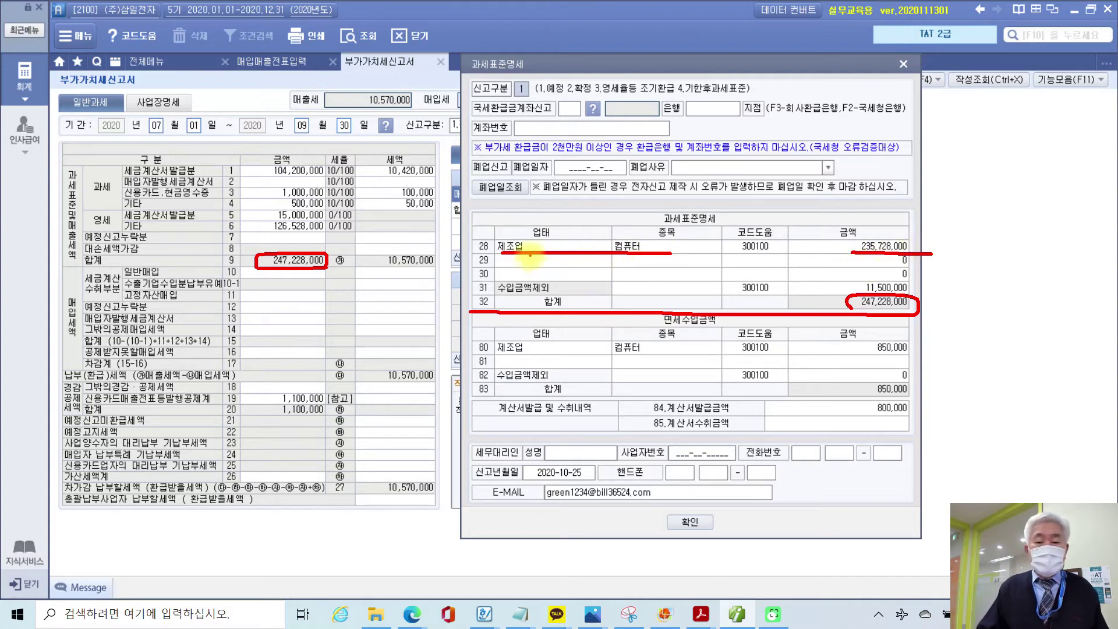
{"action": "left_click_drag", "start_coordinate": [496, 293], "coordinate": [569, 293]}
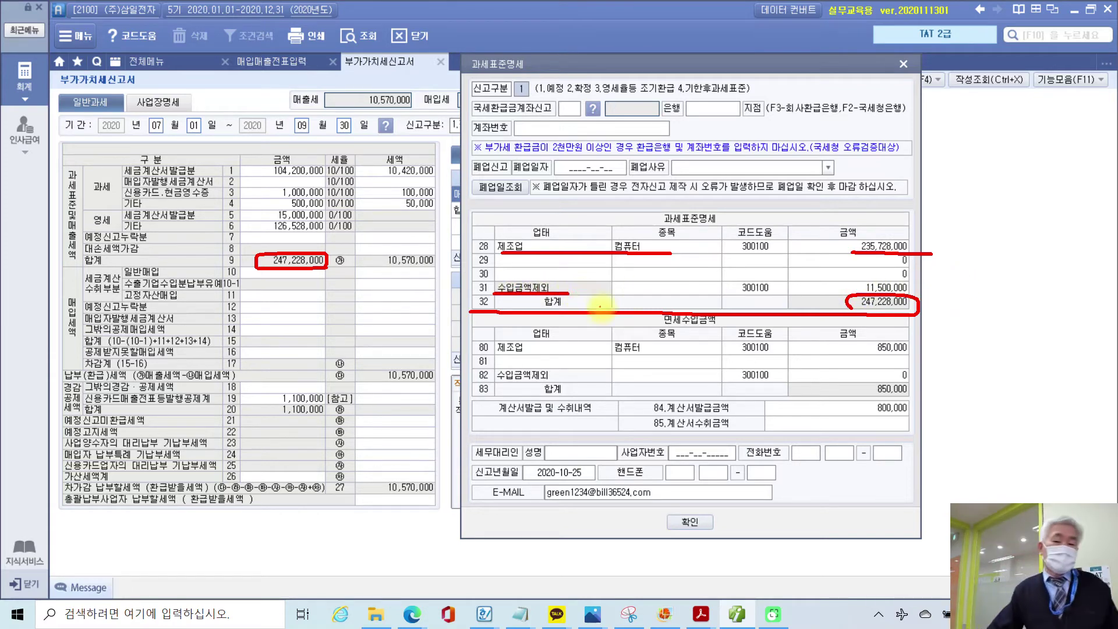
{"action": "key", "text": "Escape"}
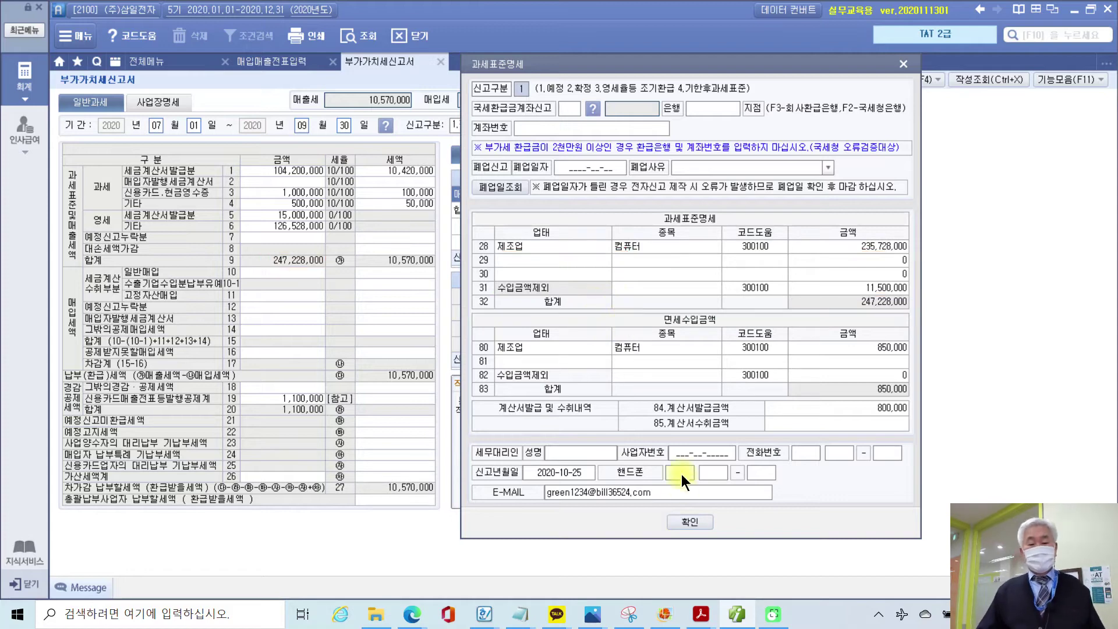
{"action": "left_click", "coordinate": [691, 522]}
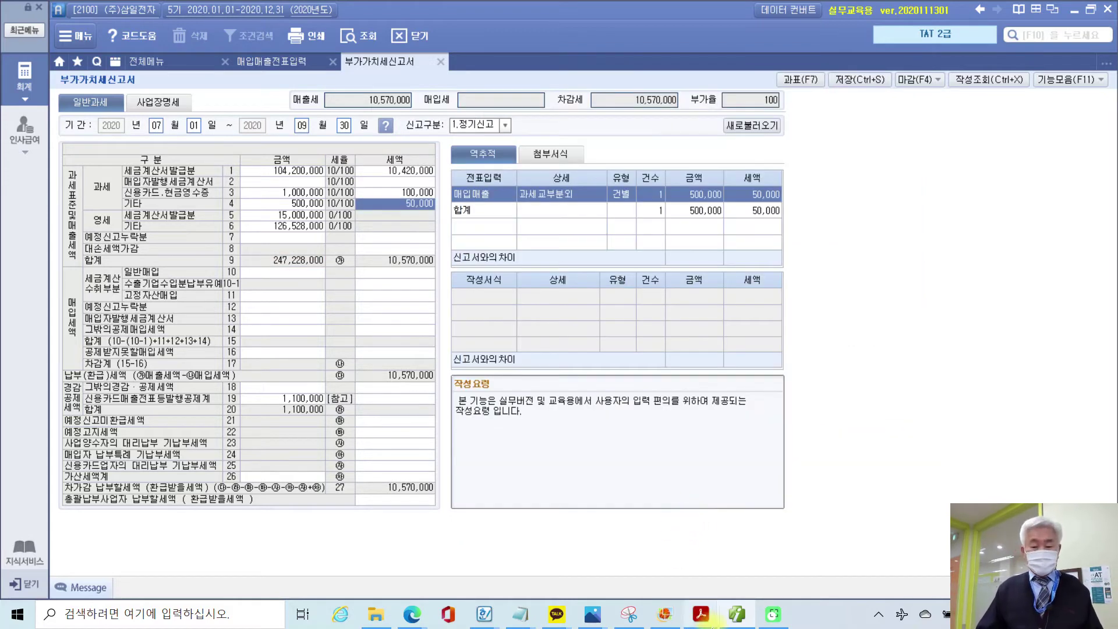
Switch to the textbook PDF in Acrobat Reader and go to section 06 과세매입 거래의 부가가치세신고, temporarily boxing its heading.
{"action": "left_click", "coordinate": [700, 614]}
{"action": "left_click", "coordinate": [760, 582]}
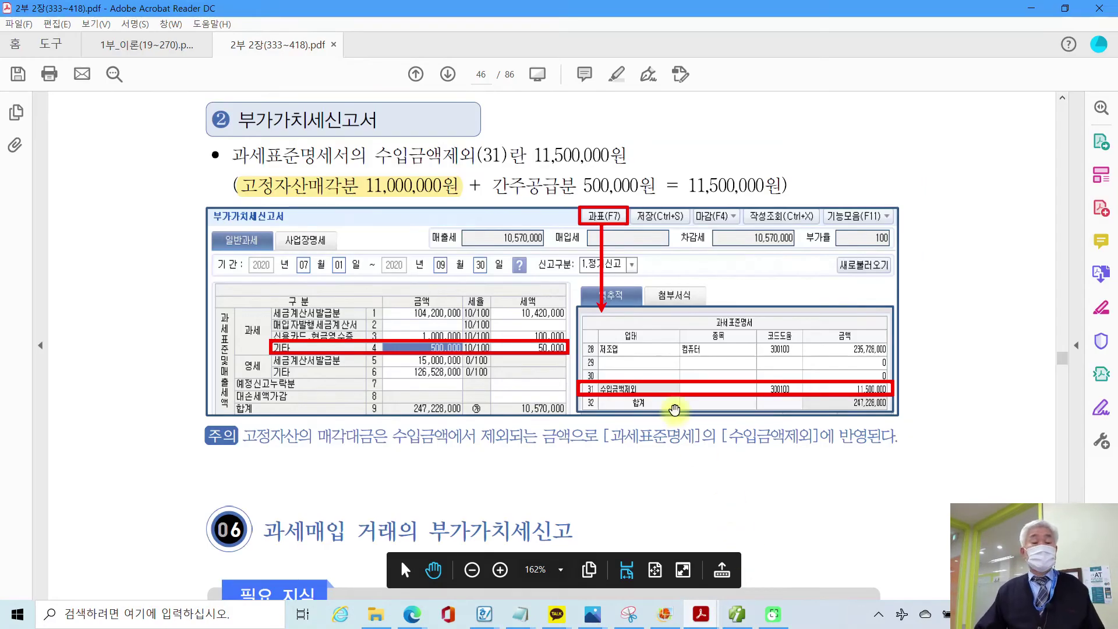
{"action": "scroll", "coordinate": [613, 433], "scroll_direction": "down", "scroll_amount": 4}
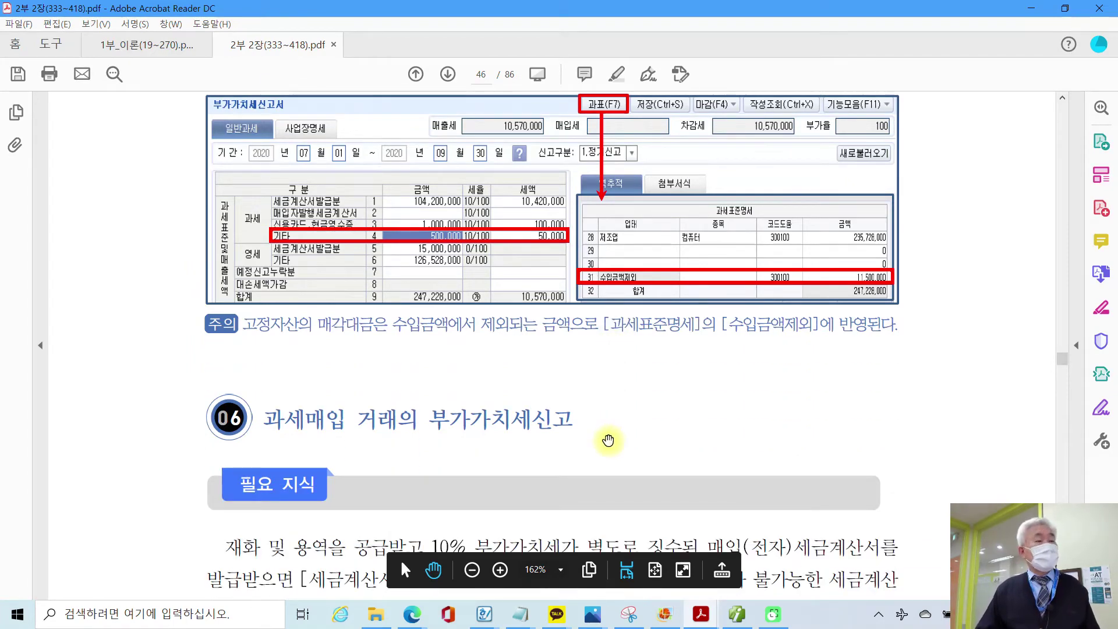
{"action": "scroll", "coordinate": [608, 439], "scroll_direction": "down", "scroll_amount": 5}
{"action": "scroll", "coordinate": [608, 439], "scroll_direction": "down", "scroll_amount": 4}
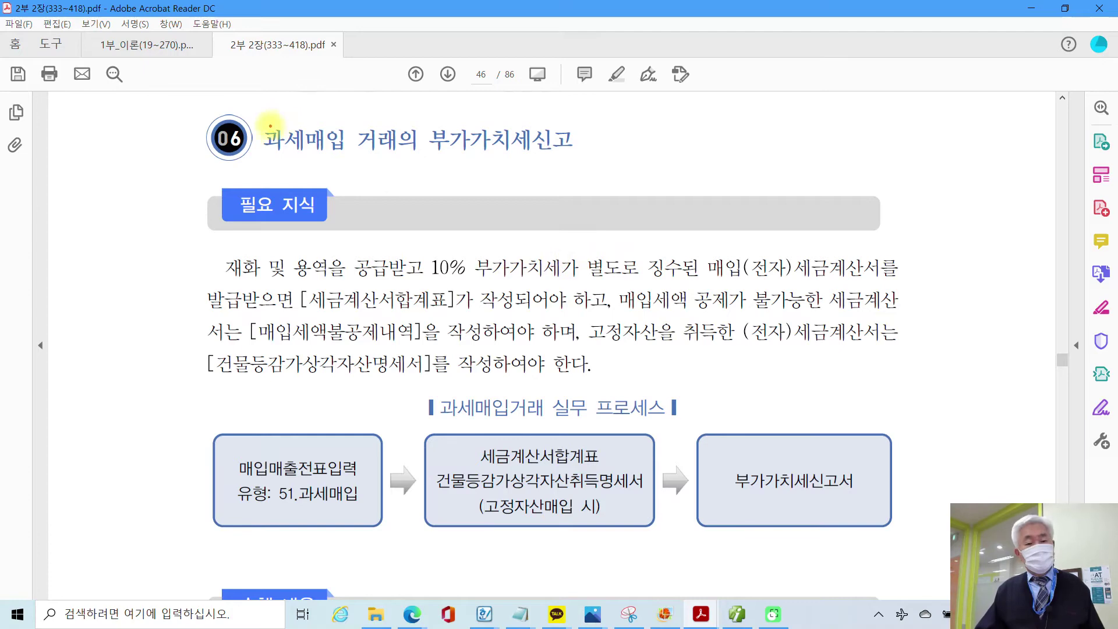
{"action": "left_click_drag", "start_coordinate": [256, 117], "coordinate": [592, 174]}
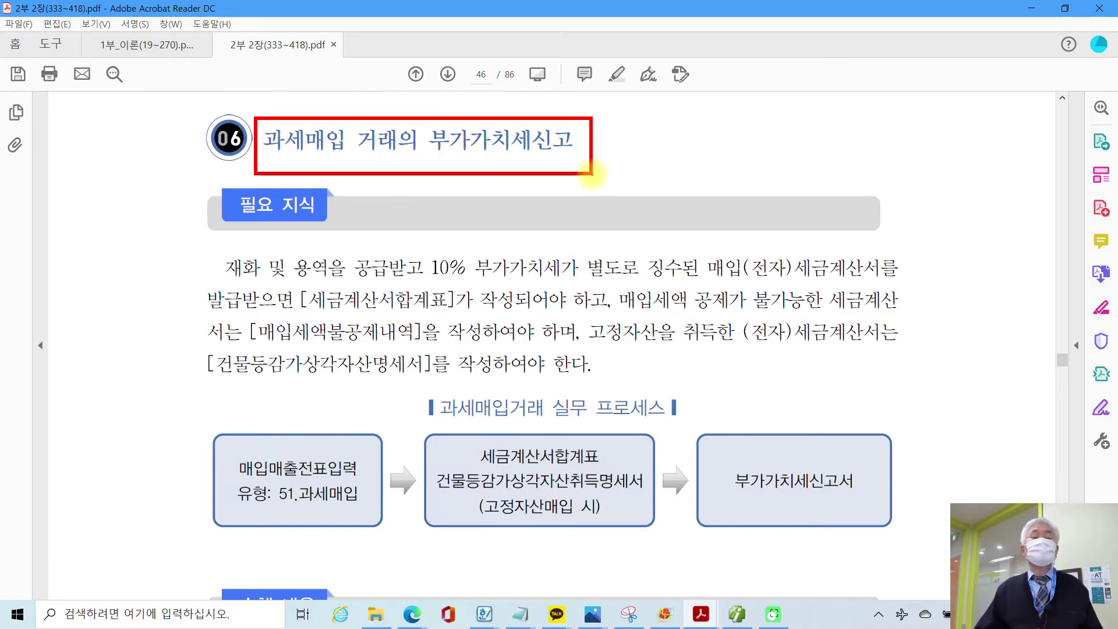
Switch to SmartA and examine the sales-tax and 매입세액 sections of the 부가가치세신고서, temporarily boxing each section.
{"action": "left_click", "coordinate": [400, 559]}
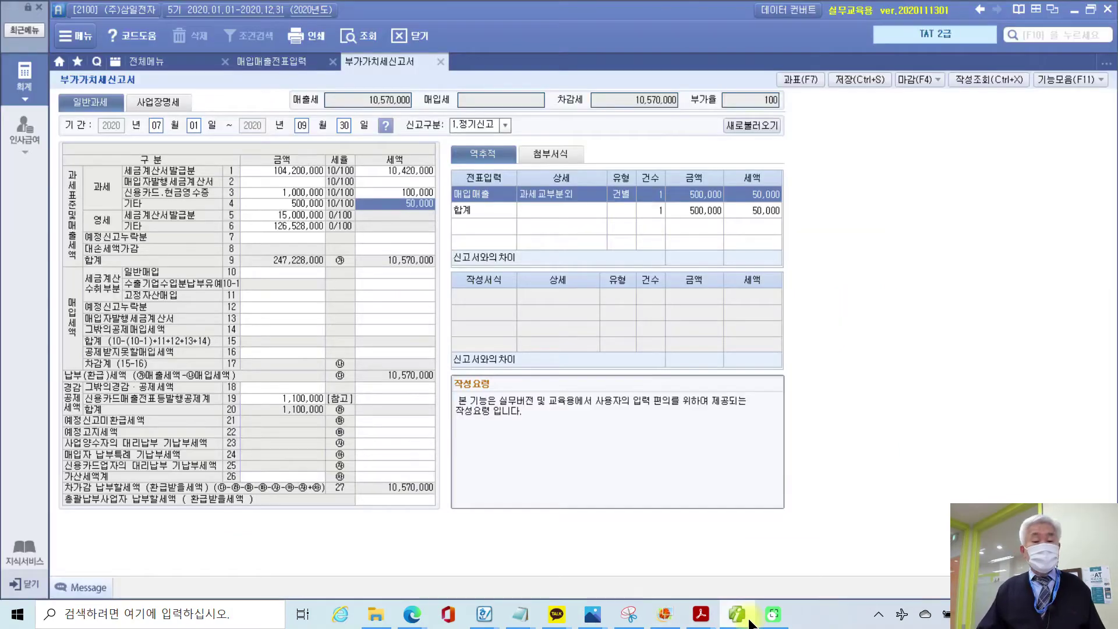
{"action": "key", "text": "ctrl+1"}
{"action": "left_click", "coordinate": [201, 163]}
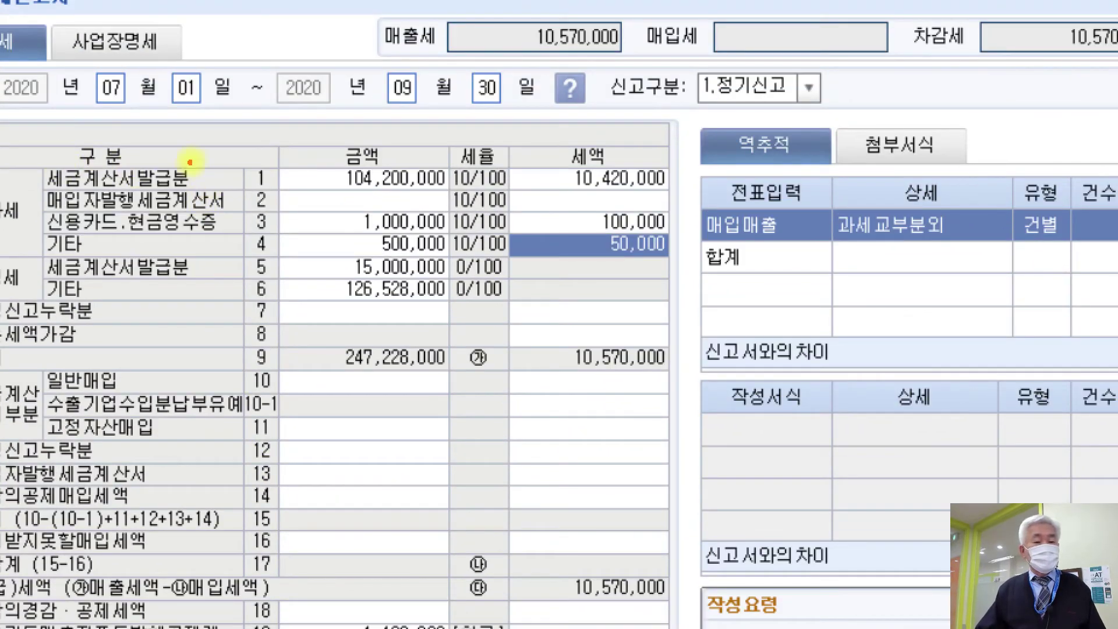
{"action": "mouse_move", "coordinate": [195, 150]}
{"action": "left_mouse_down"}
{"action": "mouse_move", "coordinate": [703, 335]}
{"action": "mouse_move", "coordinate": [706, 372]}
{"action": "left_mouse_up"}
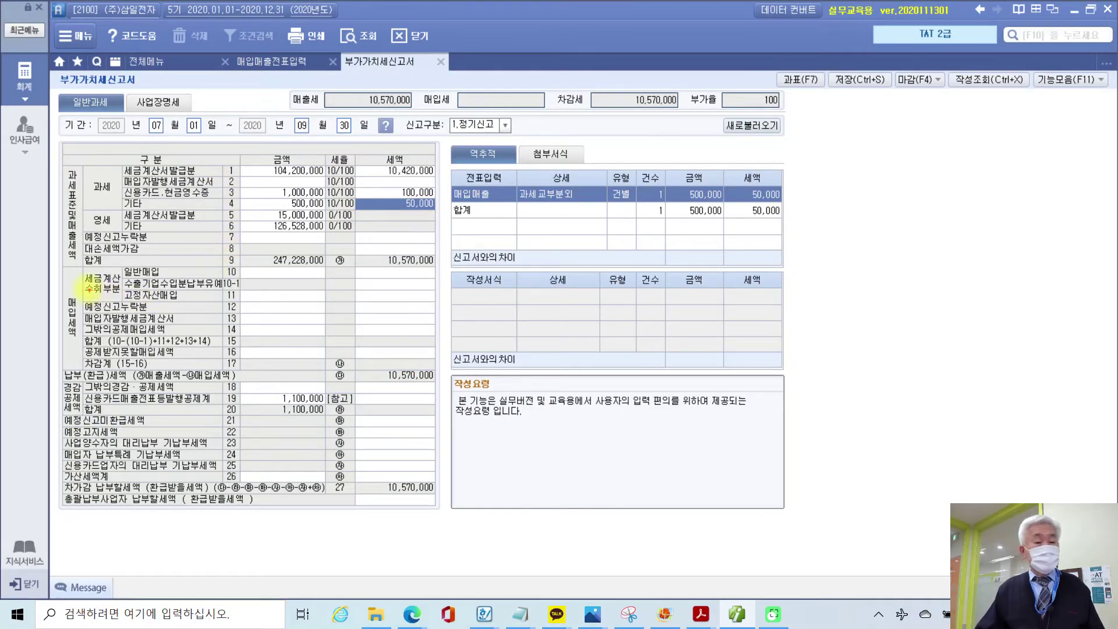
{"action": "mouse_move", "coordinate": [59, 271]}
{"action": "left_mouse_down"}
{"action": "mouse_move", "coordinate": [367, 373]}
{"action": "mouse_move", "coordinate": [411, 382]}
{"action": "mouse_move", "coordinate": [440, 365]}
{"action": "left_mouse_up"}
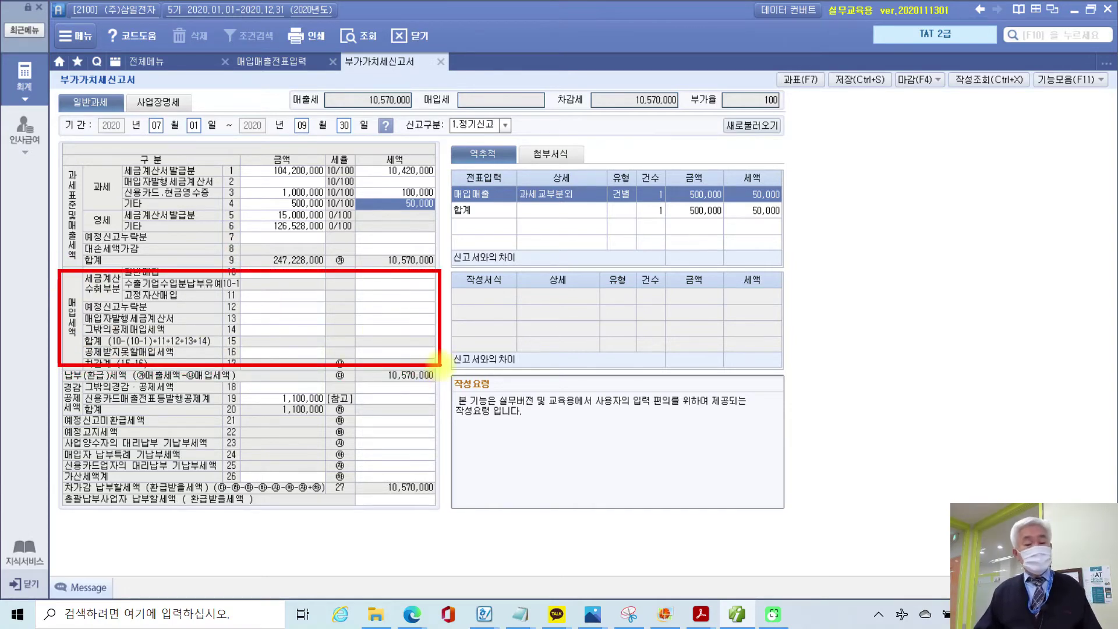
{"action": "key", "text": "Escape"}
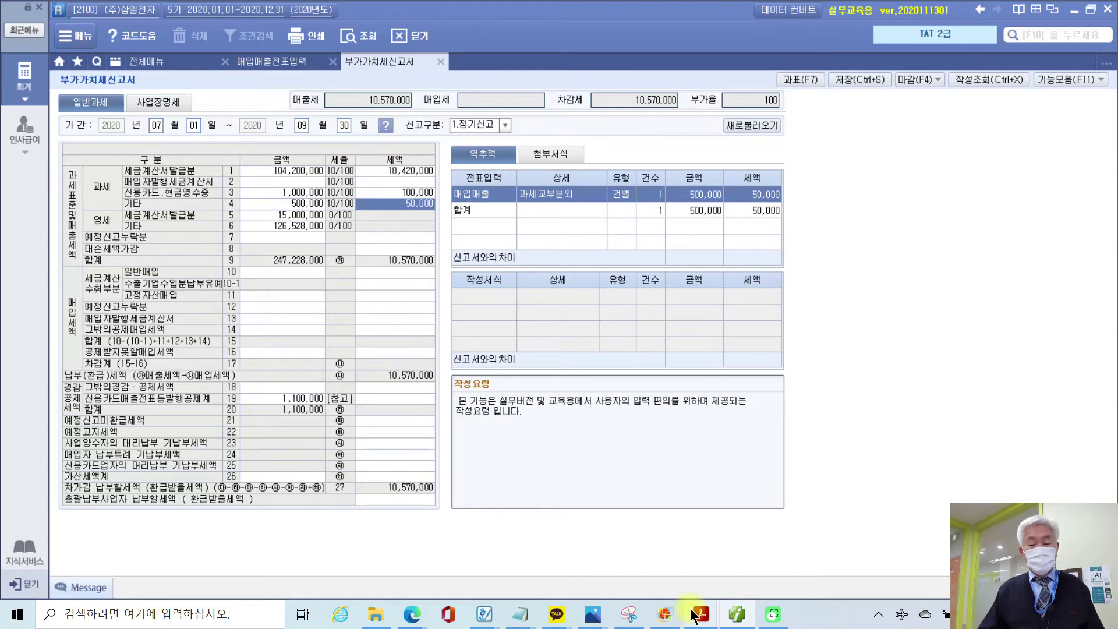
Return to the textbook PDF and highlight "51.과세매입" in the 과세매입거래 실무 프로세스 diagram.
{"action": "mouse_move", "coordinate": [693, 615]}
{"action": "left_click", "coordinate": [764, 592]}
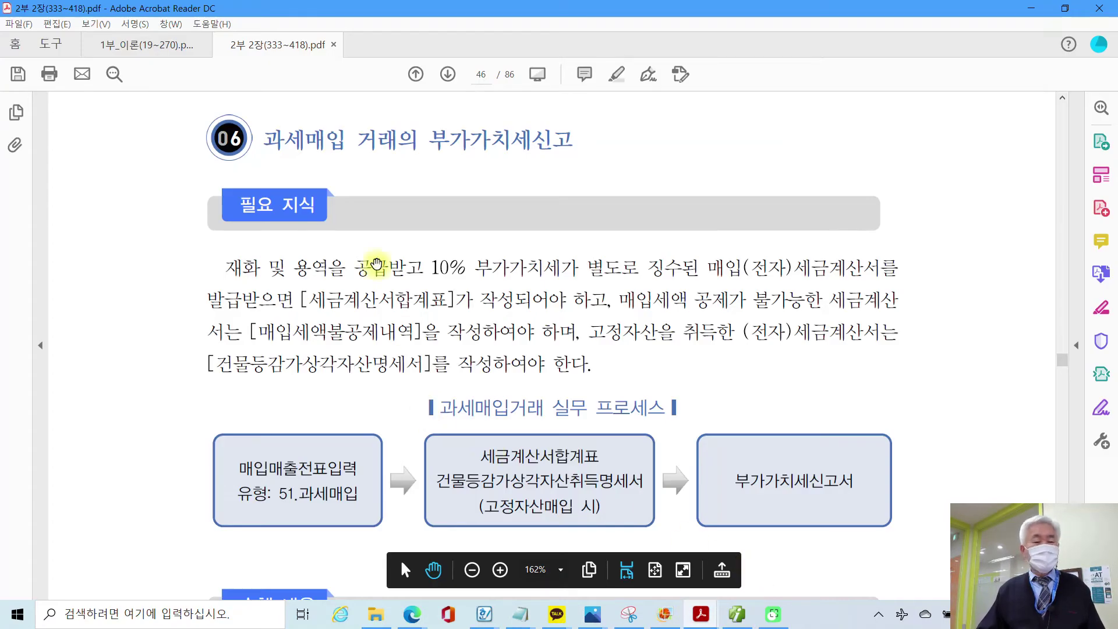
{"action": "scroll", "coordinate": [325, 262], "scroll_direction": "down", "scroll_amount": 3}
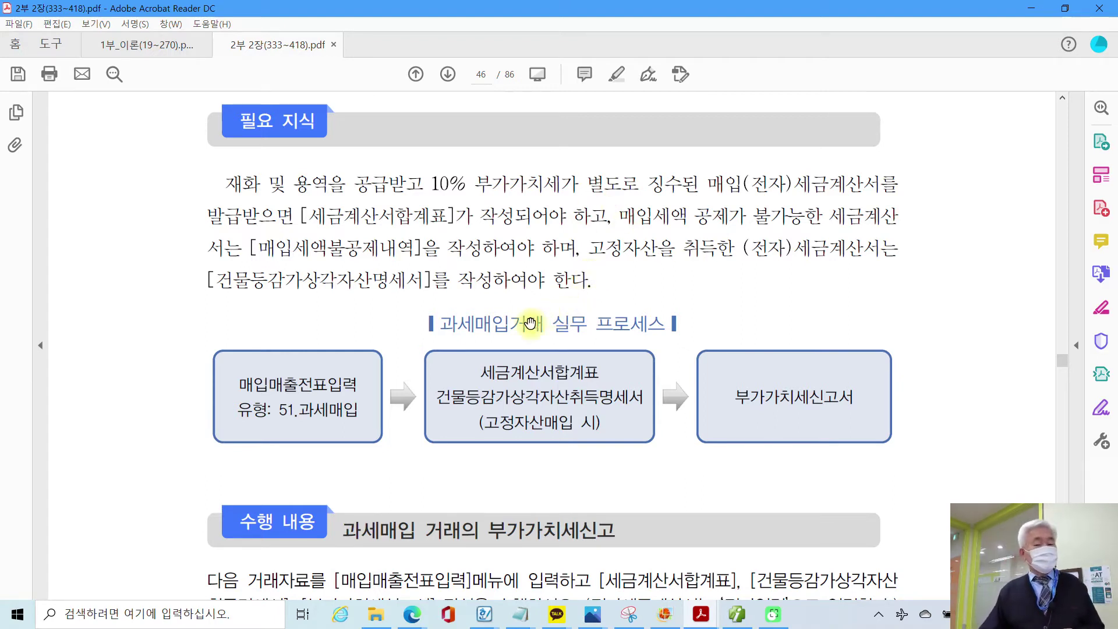
{"action": "scroll", "coordinate": [397, 359], "scroll_direction": "down", "scroll_amount": 4}
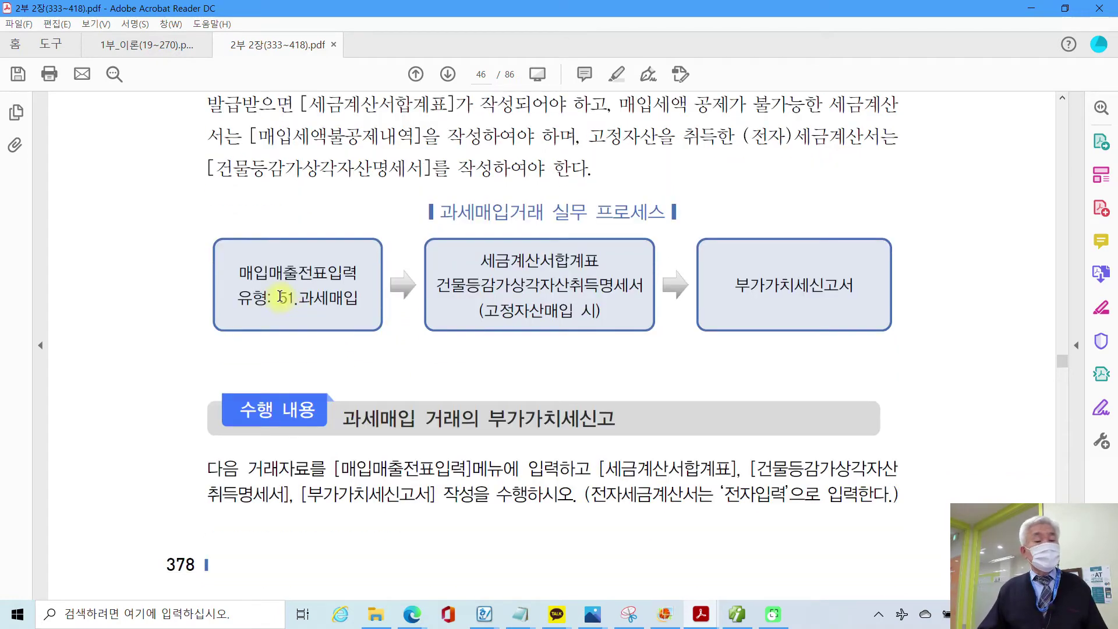
{"action": "left_click_drag", "start_coordinate": [280, 298], "coordinate": [357, 298]}
{"action": "right_click", "coordinate": [357, 300]}
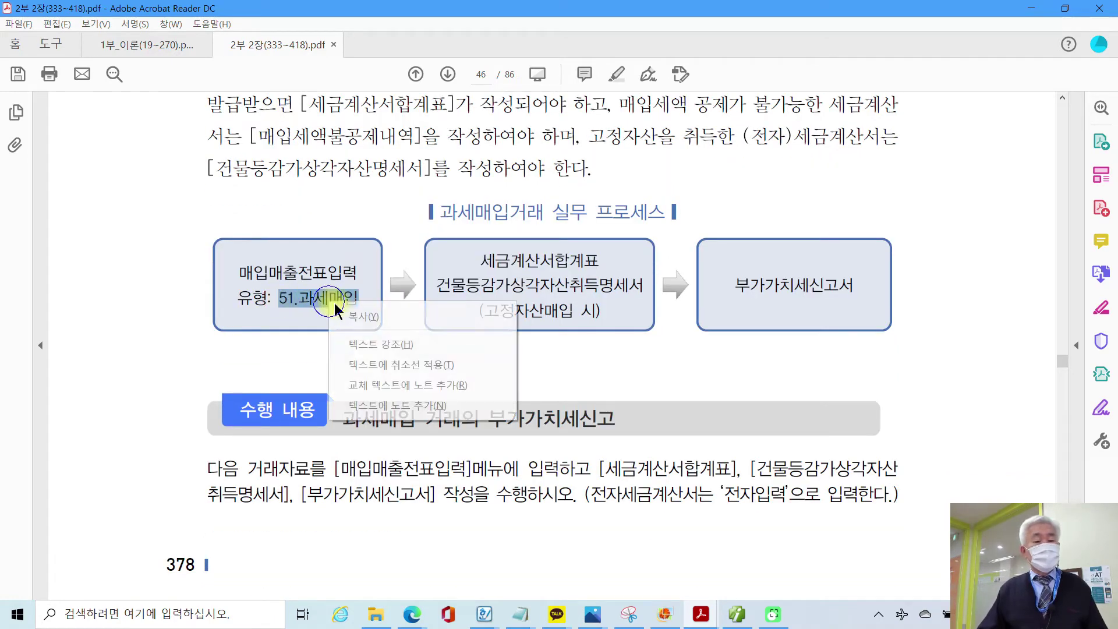
{"action": "left_click", "coordinate": [367, 348]}
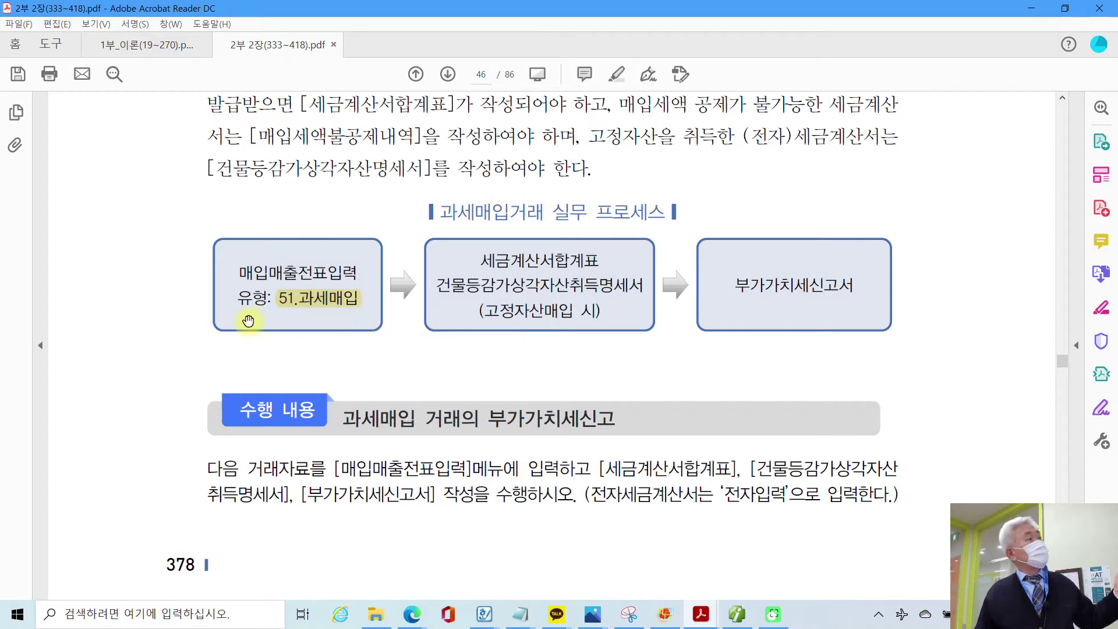
Highlight "세금계산서합계표", "건물등감가상각자산취득명세서" and "부가가치세신고서" in the process diagram.
{"action": "scroll", "coordinate": [251, 324], "scroll_direction": "up", "scroll_amount": 1}
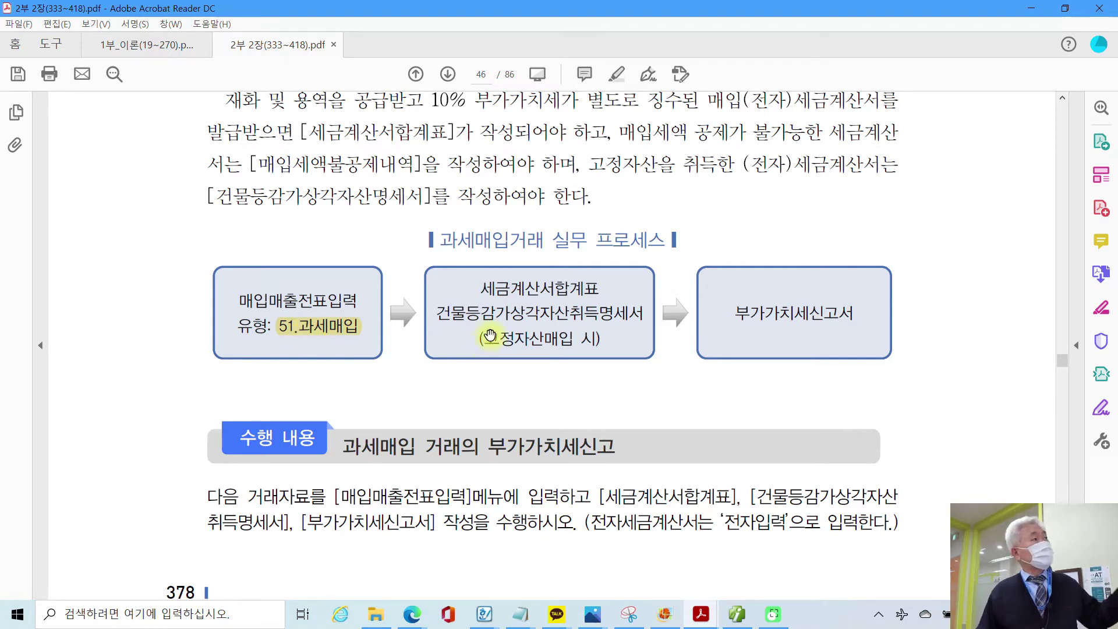
{"action": "left_click_drag", "start_coordinate": [484, 289], "coordinate": [590, 296]}
{"action": "right_click", "coordinate": [589, 294]}
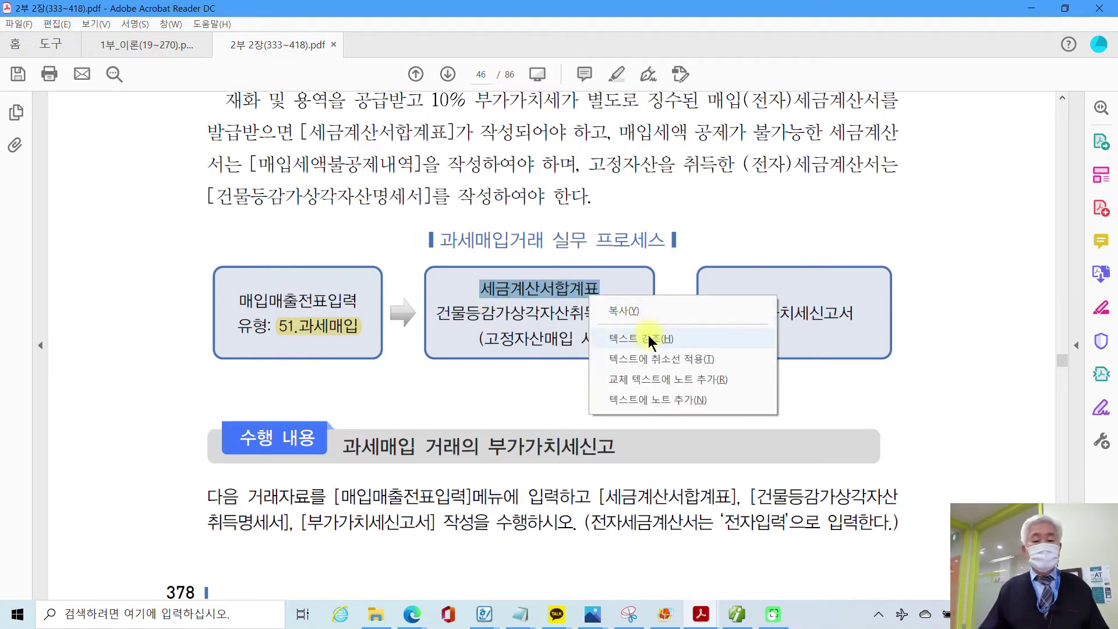
{"action": "left_click", "coordinate": [649, 336]}
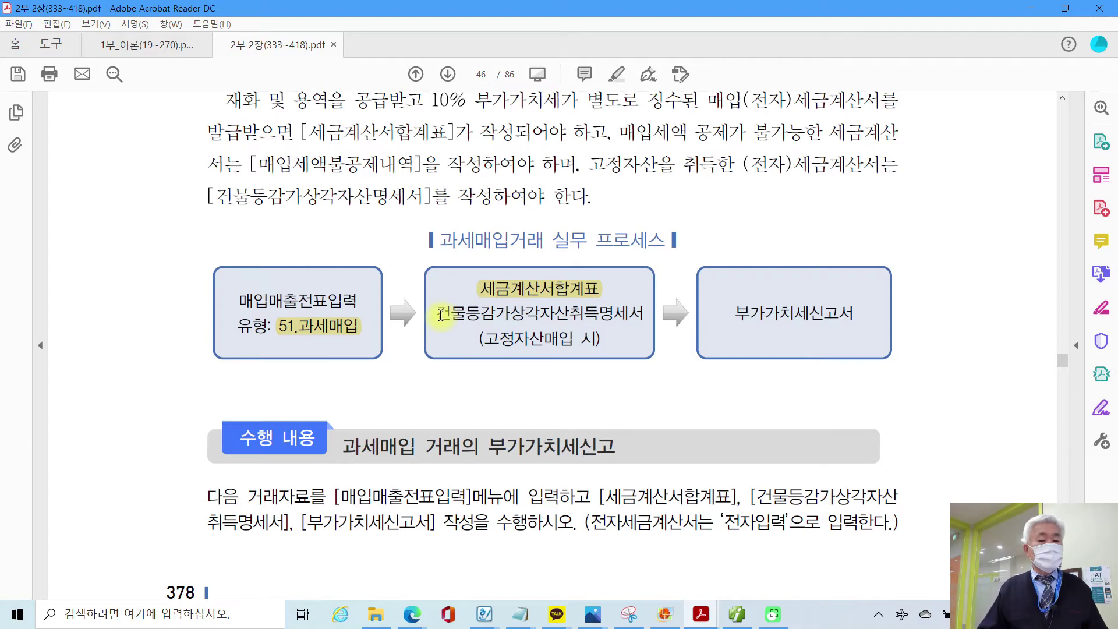
{"action": "left_click_drag", "start_coordinate": [441, 315], "coordinate": [635, 316]}
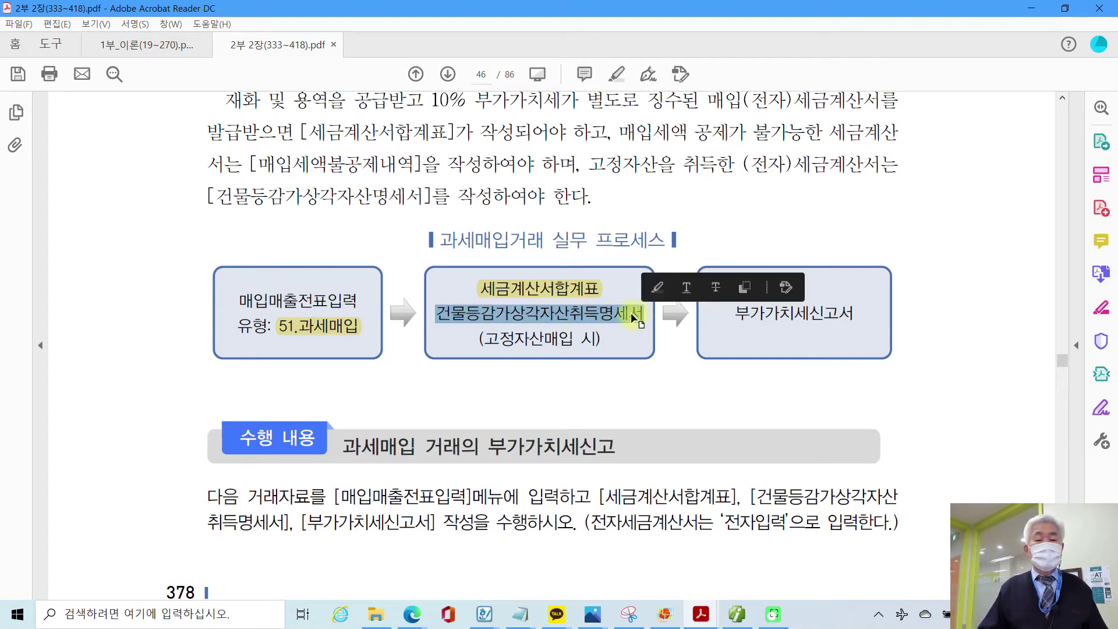
{"action": "right_click", "coordinate": [631, 312]}
{"action": "left_click", "coordinate": [658, 356]}
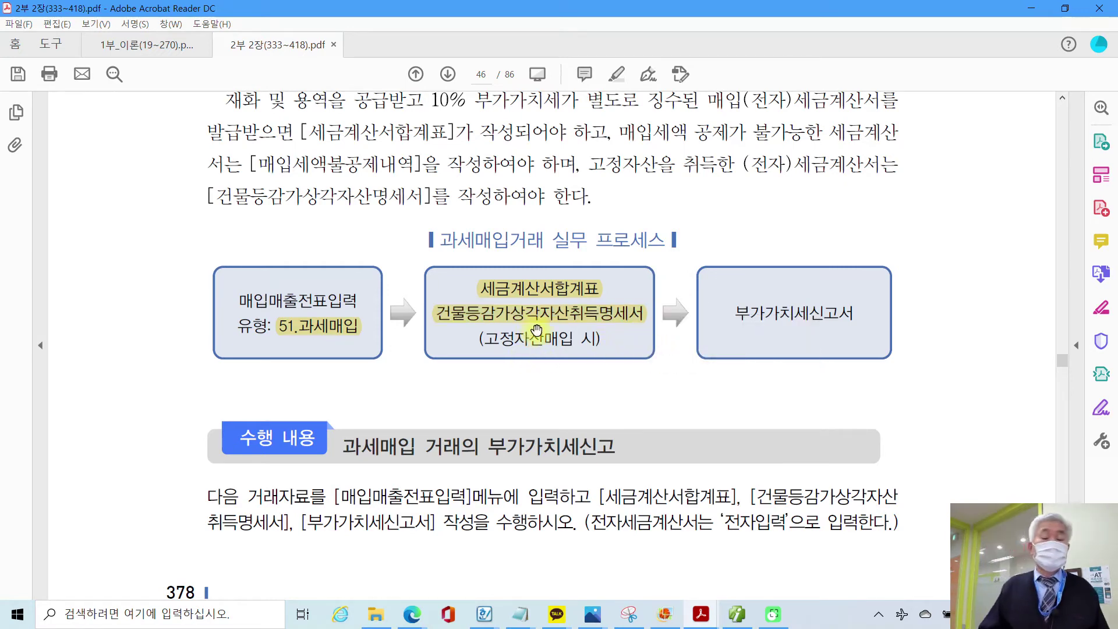
{"action": "left_click_drag", "start_coordinate": [729, 312], "coordinate": [855, 315]}
{"action": "right_click", "coordinate": [821, 316]}
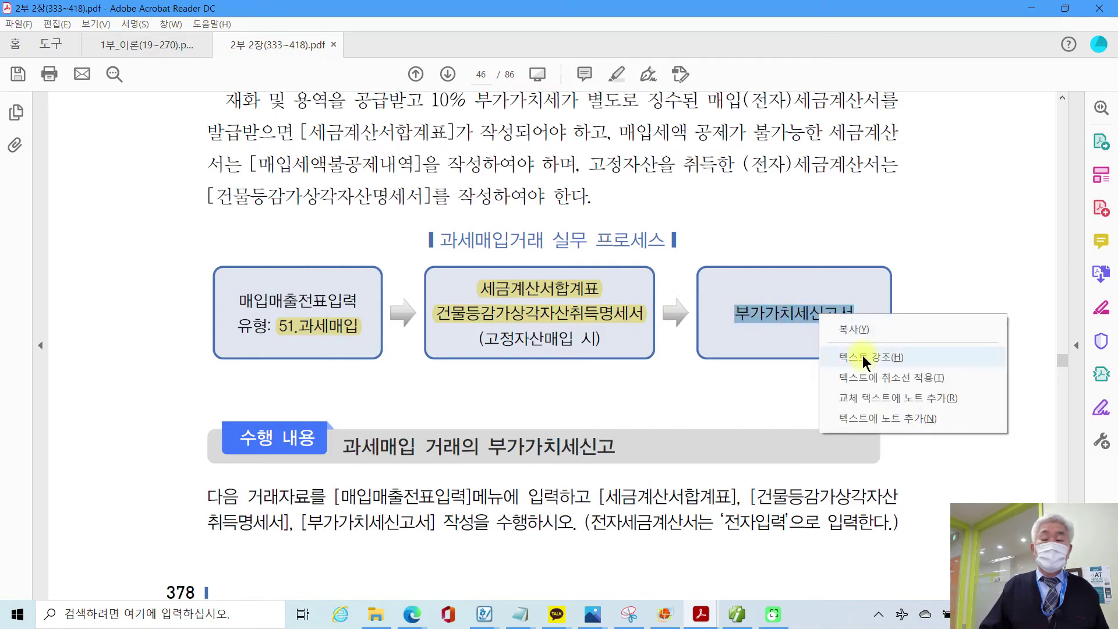
{"action": "left_click", "coordinate": [862, 356]}
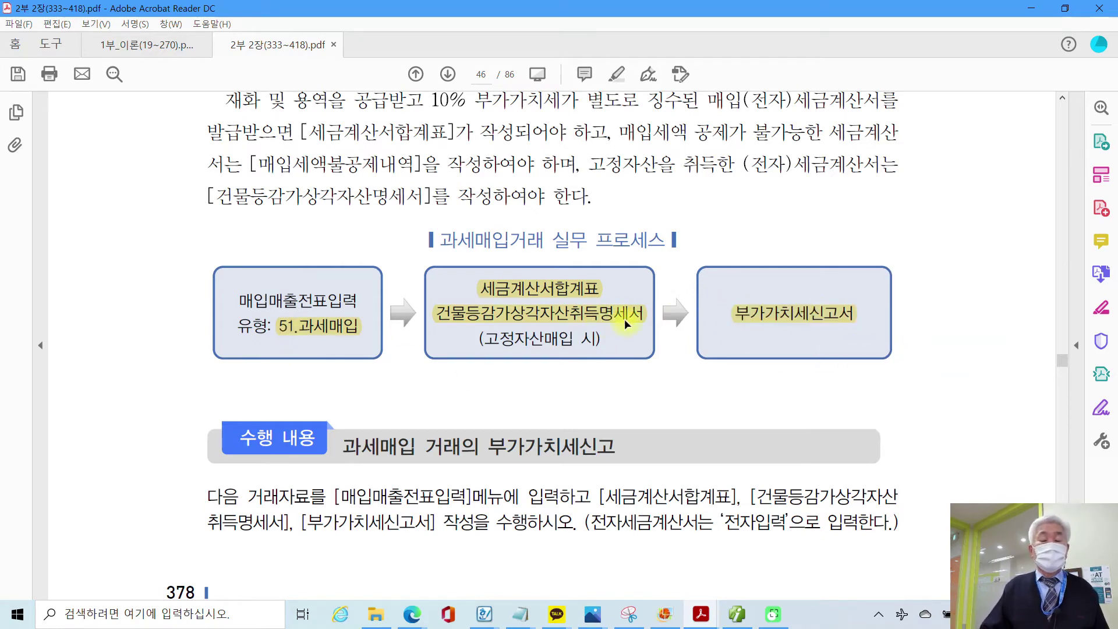
Go to transaction 1 on PDF page 47 and highlight "원재료를 구입하고" in its description.
{"action": "scroll", "coordinate": [694, 344], "scroll_direction": "down", "scroll_amount": 5}
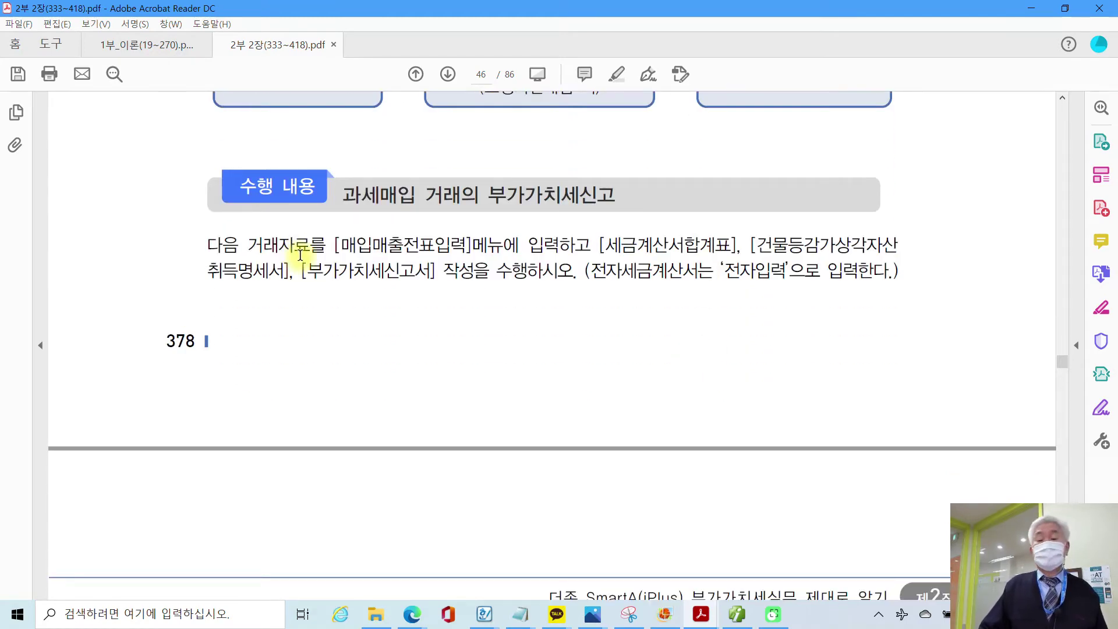
{"action": "scroll", "coordinate": [301, 255], "scroll_direction": "down", "scroll_amount": 9}
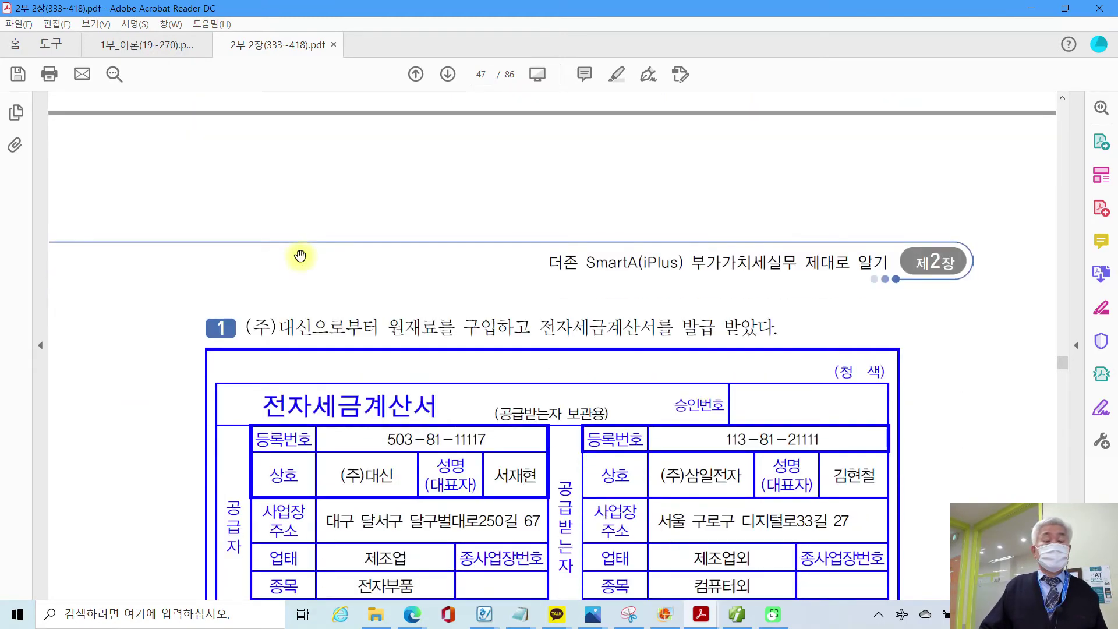
{"action": "scroll", "coordinate": [301, 255], "scroll_direction": "down", "scroll_amount": 1}
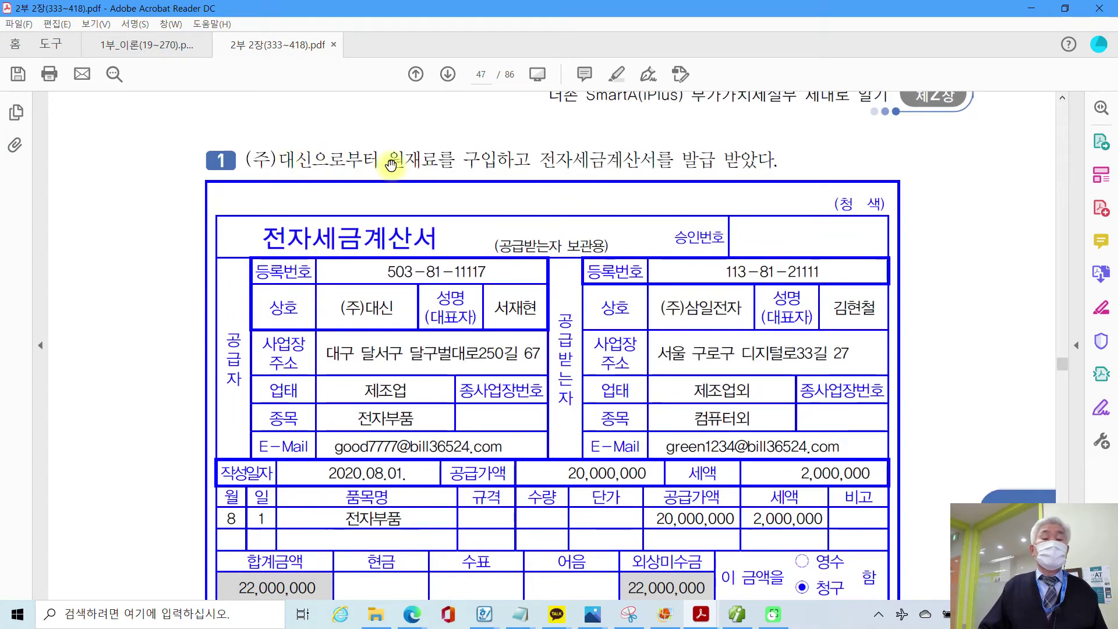
{"action": "left_click_drag", "start_coordinate": [392, 160], "coordinate": [527, 164]}
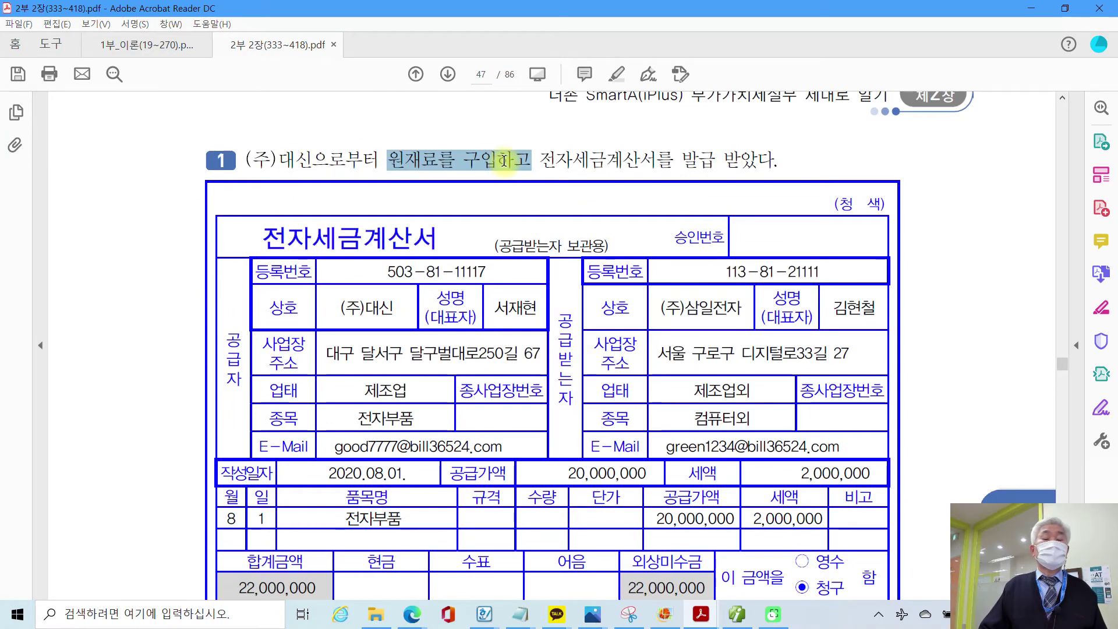
{"action": "right_click", "coordinate": [504, 164]}
{"action": "left_click", "coordinate": [600, 204]}
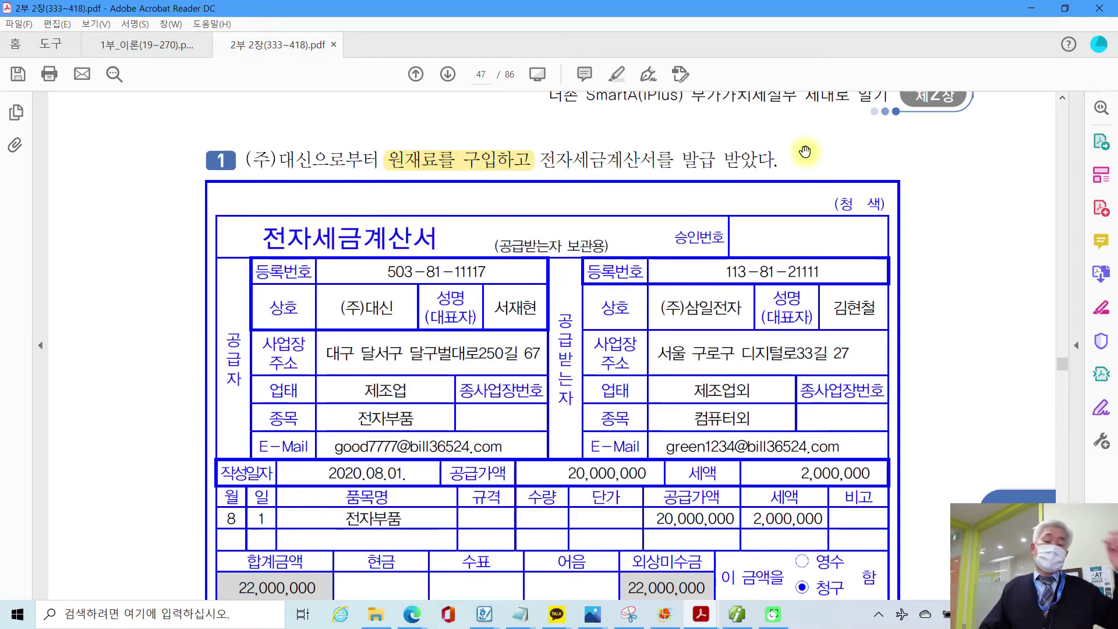
Examine transaction 1's 전자세금계산서, temporarily marking its title, the 전자부품 item and the tax amount, and writing code 51 beside it.
{"action": "scroll", "coordinate": [805, 152], "scroll_direction": "down", "scroll_amount": 2}
{"action": "key", "text": "ctrl+2"}
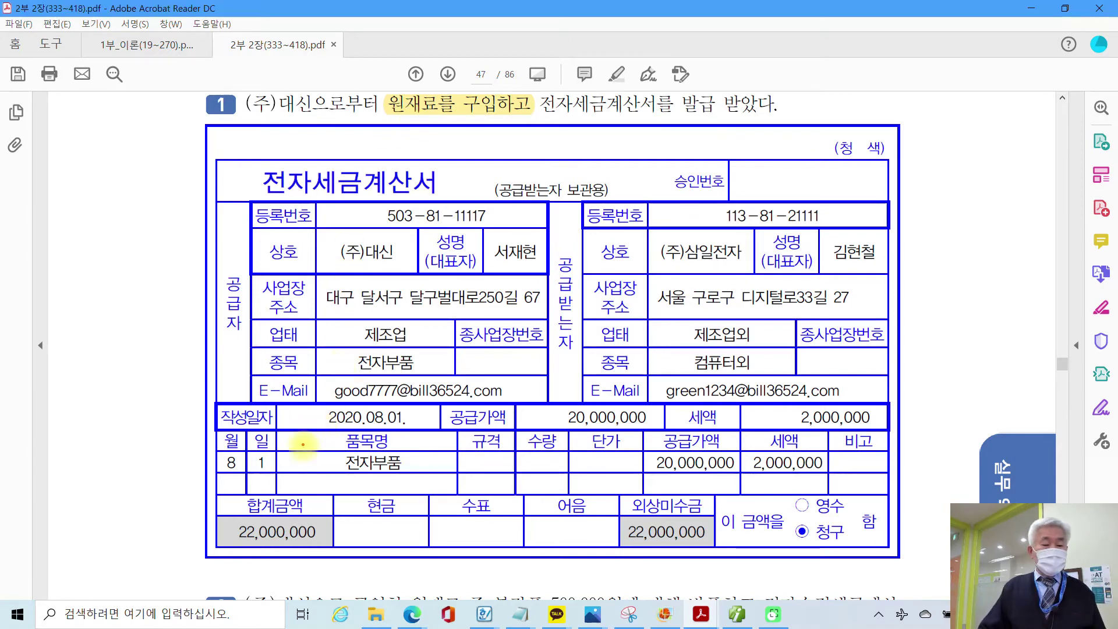
{"action": "left_click", "coordinate": [308, 450]}
{"action": "left_click_drag", "start_coordinate": [325, 464], "coordinate": [440, 476]}
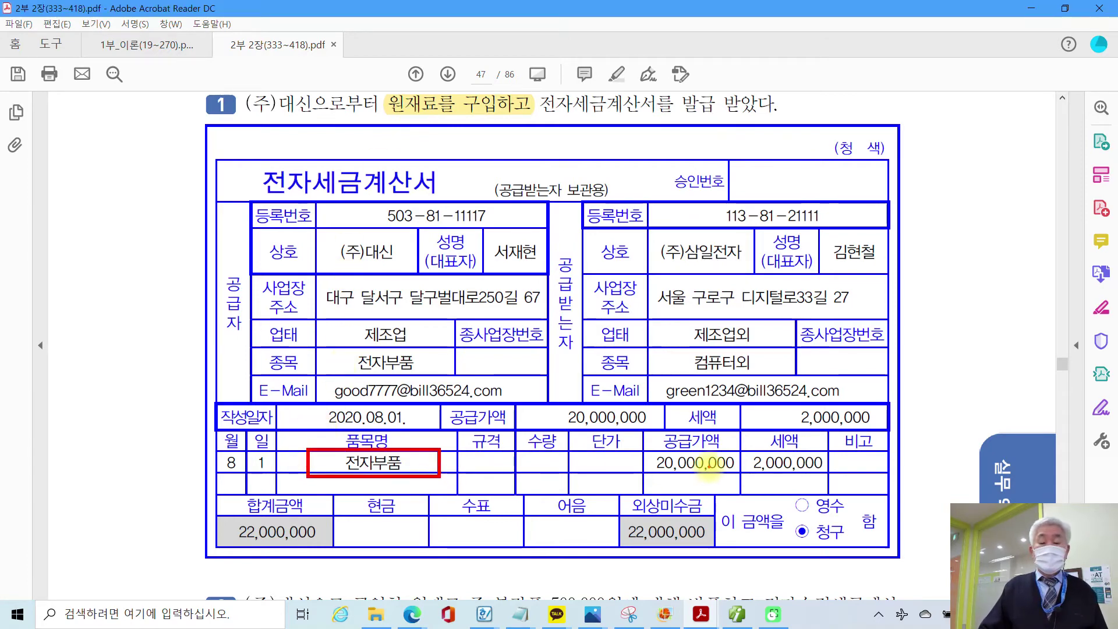
{"action": "left_click_drag", "start_coordinate": [745, 471], "coordinate": [828, 474]}
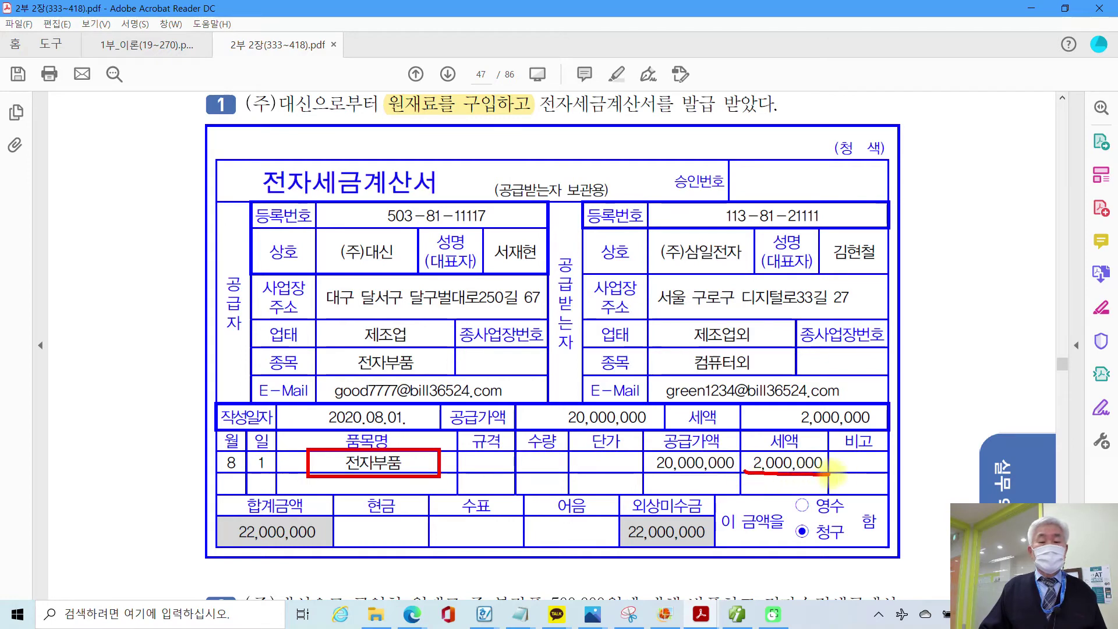
{"action": "mouse_move", "coordinate": [411, 220]}
{"action": "left_mouse_down"}
{"action": "mouse_move", "coordinate": [294, 209]}
{"action": "mouse_move", "coordinate": [437, 208]}
{"action": "left_mouse_up"}
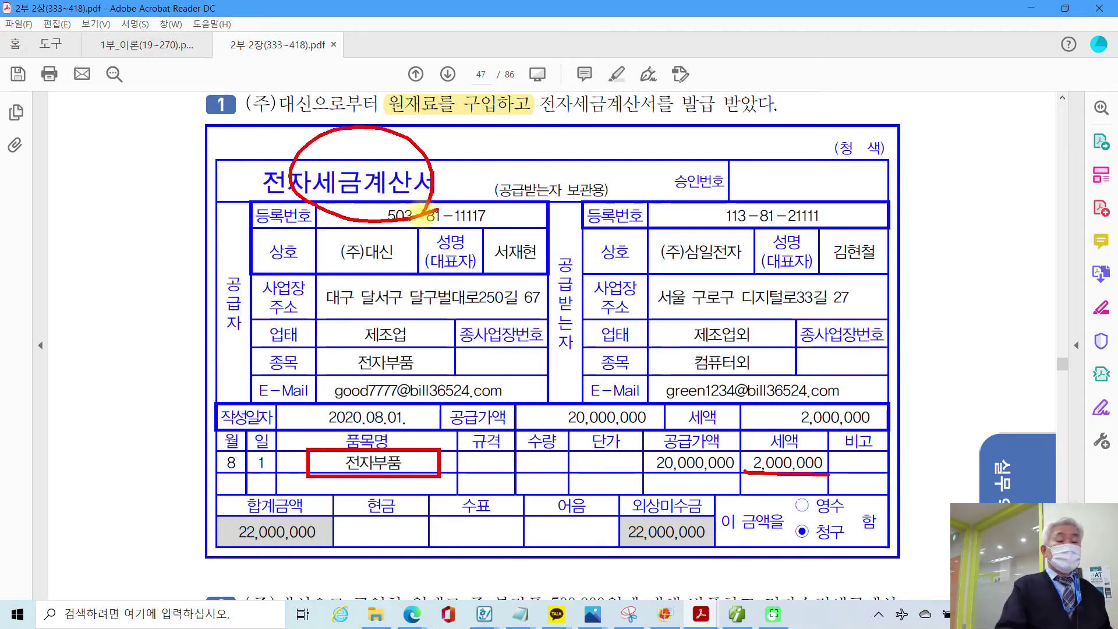
{"action": "left_click_drag", "start_coordinate": [124, 156], "coordinate": [67, 233]}
{"action": "mouse_move", "coordinate": [102, 183]}
{"action": "left_mouse_down"}
{"action": "mouse_move", "coordinate": [143, 181]}
{"action": "mouse_move", "coordinate": [140, 277]}
{"action": "left_mouse_up"}
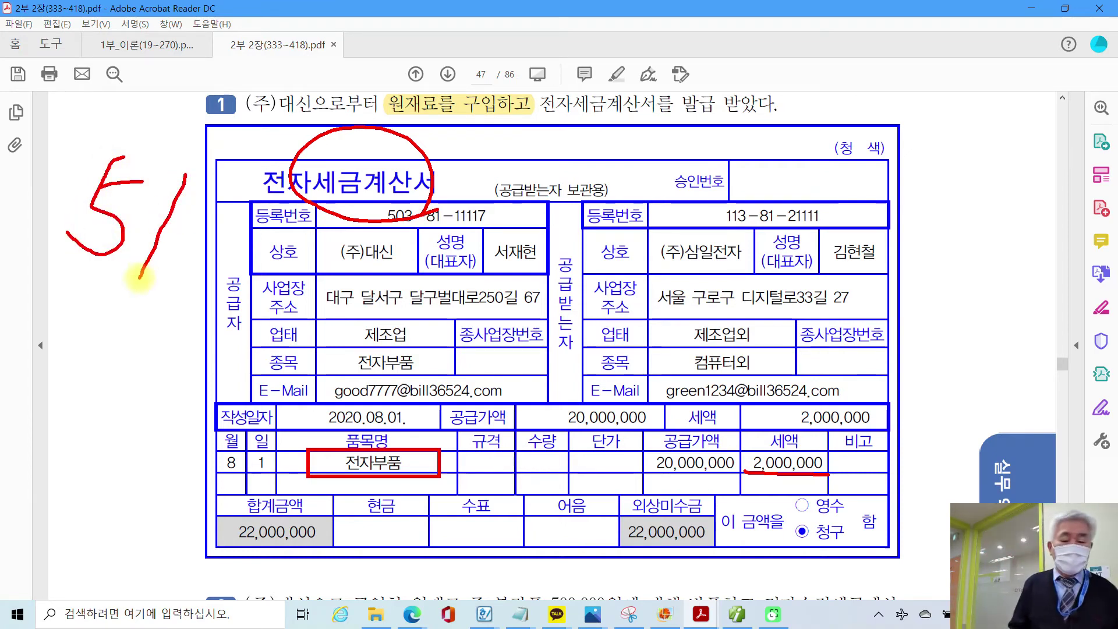
{"action": "key", "text": "Escape"}
Check the 작성일자 on transaction 1's electronic tax invoice.
{"action": "scroll", "coordinate": [400, 201], "scroll_direction": "down", "scroll_amount": 2}
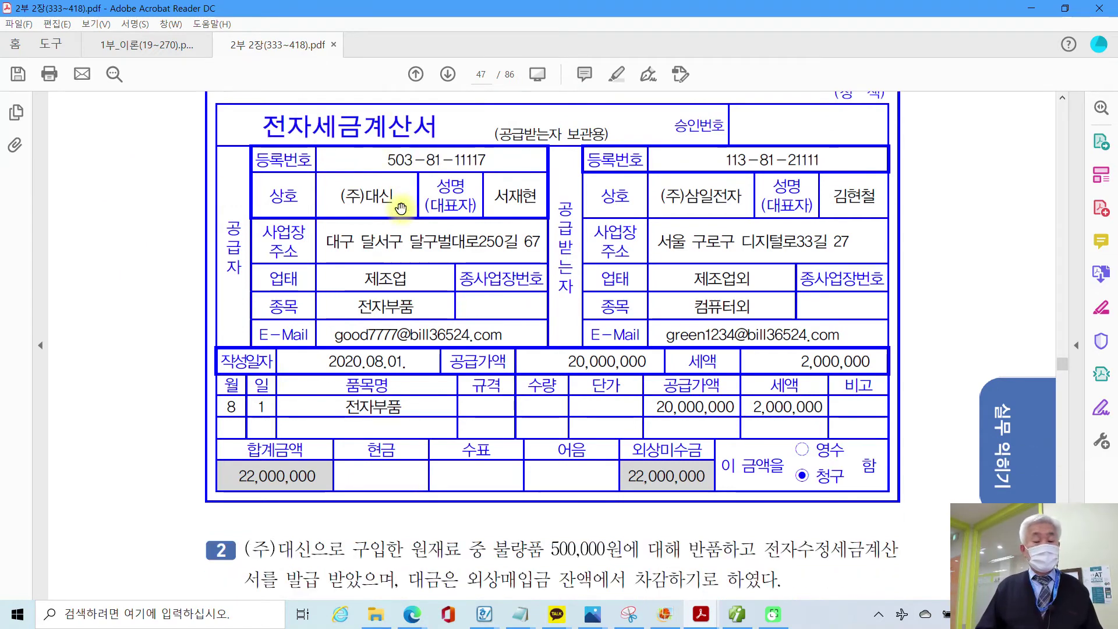
{"action": "scroll", "coordinate": [400, 208], "scroll_direction": "up", "scroll_amount": 2}
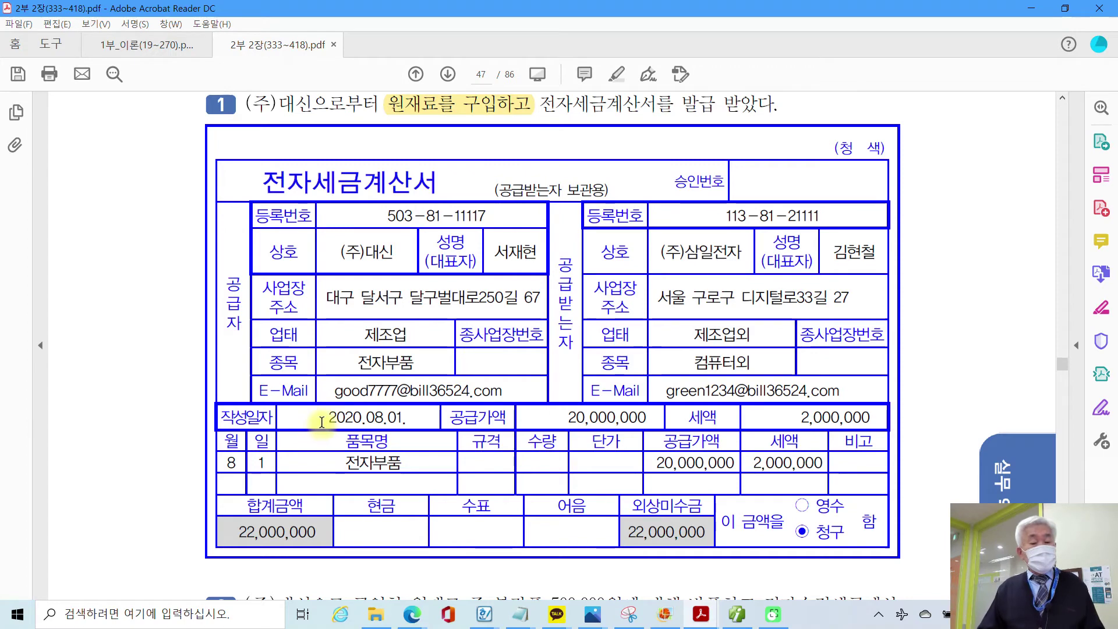
{"action": "left_click_drag", "start_coordinate": [325, 418], "coordinate": [403, 418]}
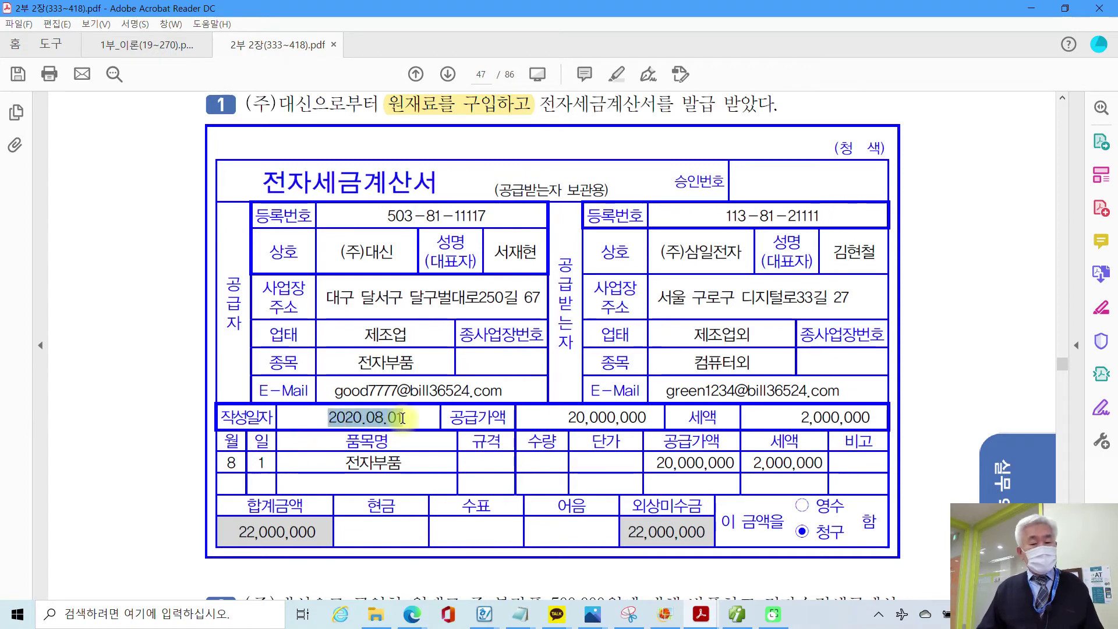
{"action": "left_click", "coordinate": [441, 434]}
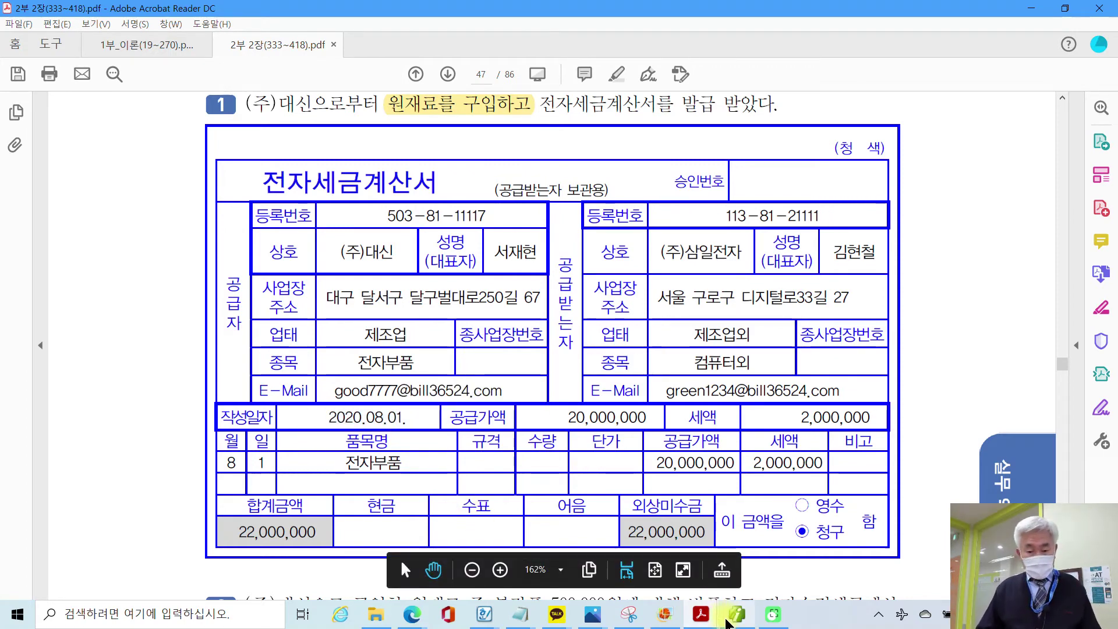
Switch to SmartA, go to 매입매출전표입력 and set the voucher date to month 08, day 01.
{"action": "left_click", "coordinate": [732, 620]}
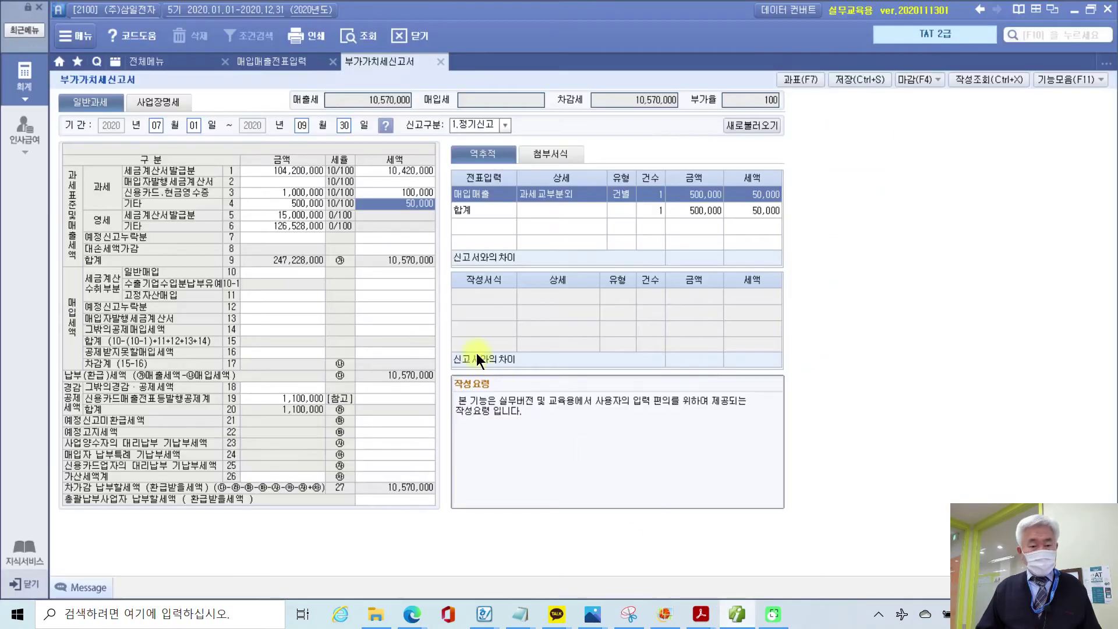
{"action": "left_click", "coordinate": [301, 62]}
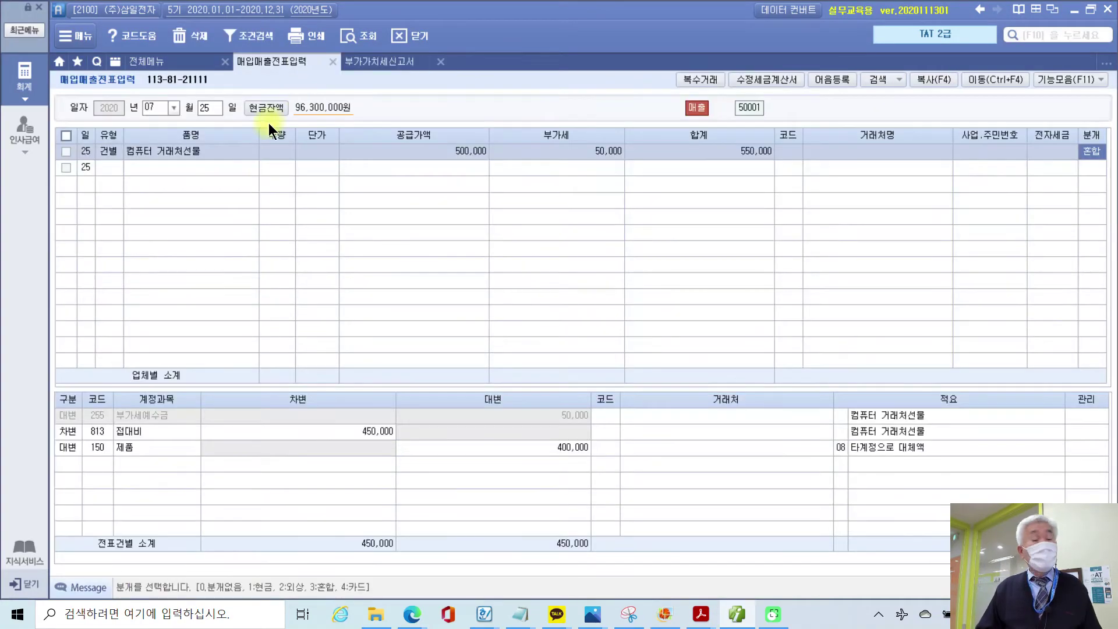
{"action": "left_click", "coordinate": [157, 106]}
{"action": "type", "text": "7"}
{"action": "key", "text": "BackSpace"}
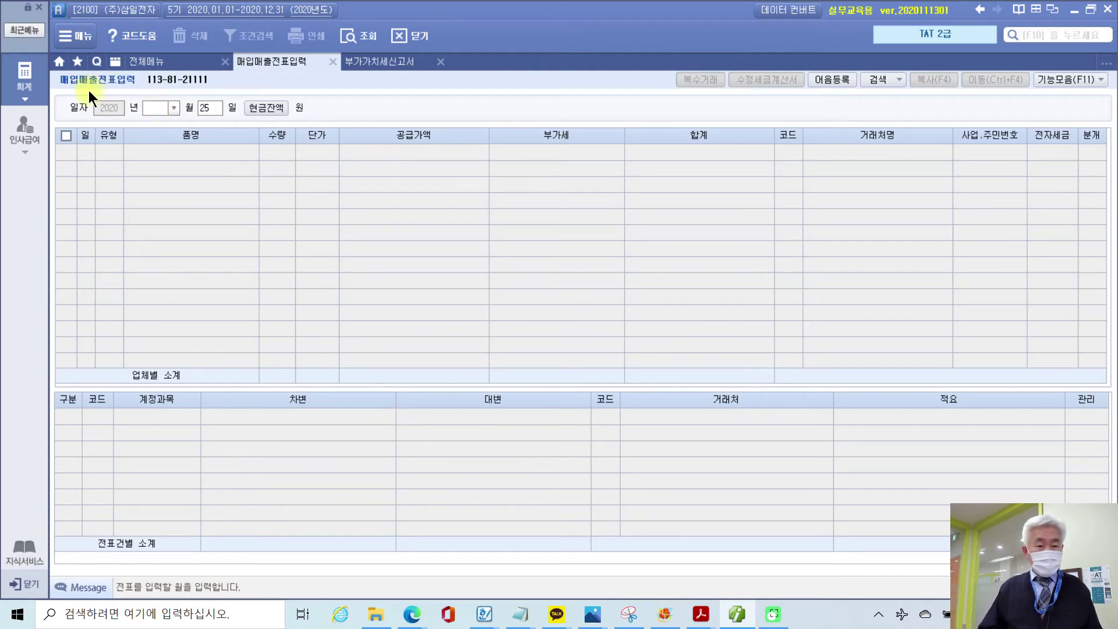
{"action": "left_click", "coordinate": [175, 108]}
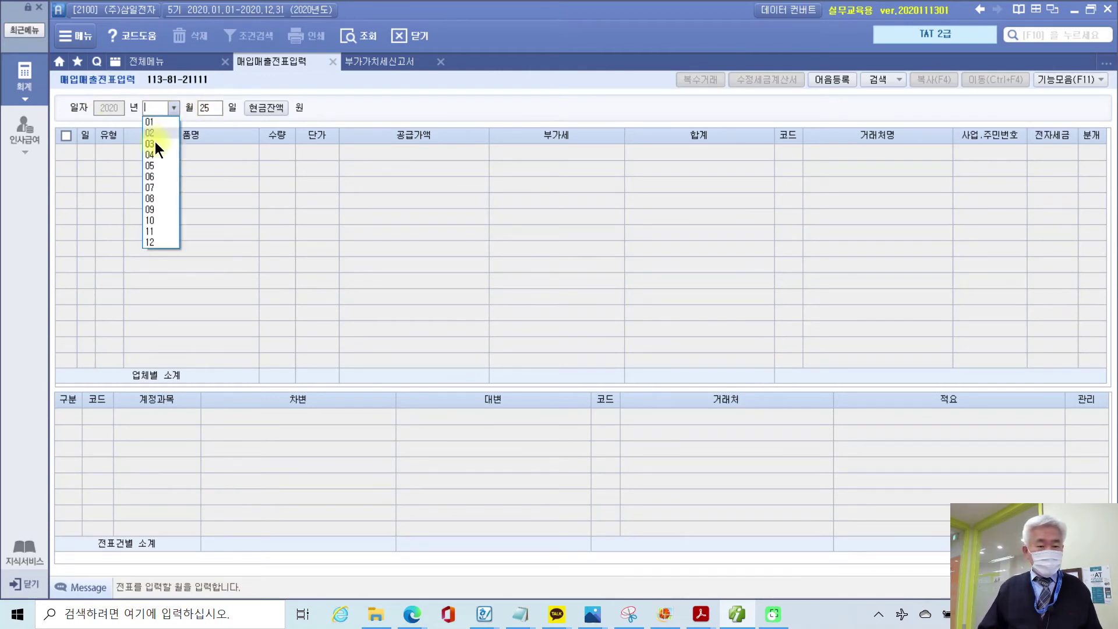
{"action": "left_click", "coordinate": [149, 198]}
{"action": "type", "text": "1"}
{"action": "key", "text": "Return"}
{"action": "key", "text": "Return"}
Enter a 51.과세 purchase line for item 전자부품 with a 공급가액 of 20,000,000, leaving quantity and unit price blank.
{"action": "type", "text": "11"}
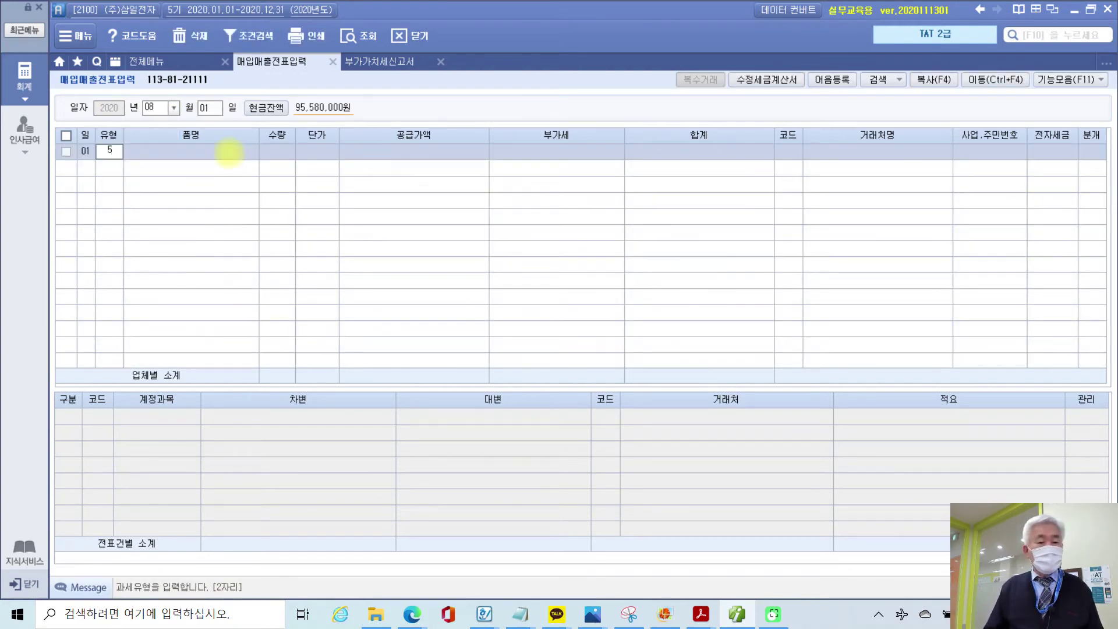
{"action": "key", "text": "Return"}
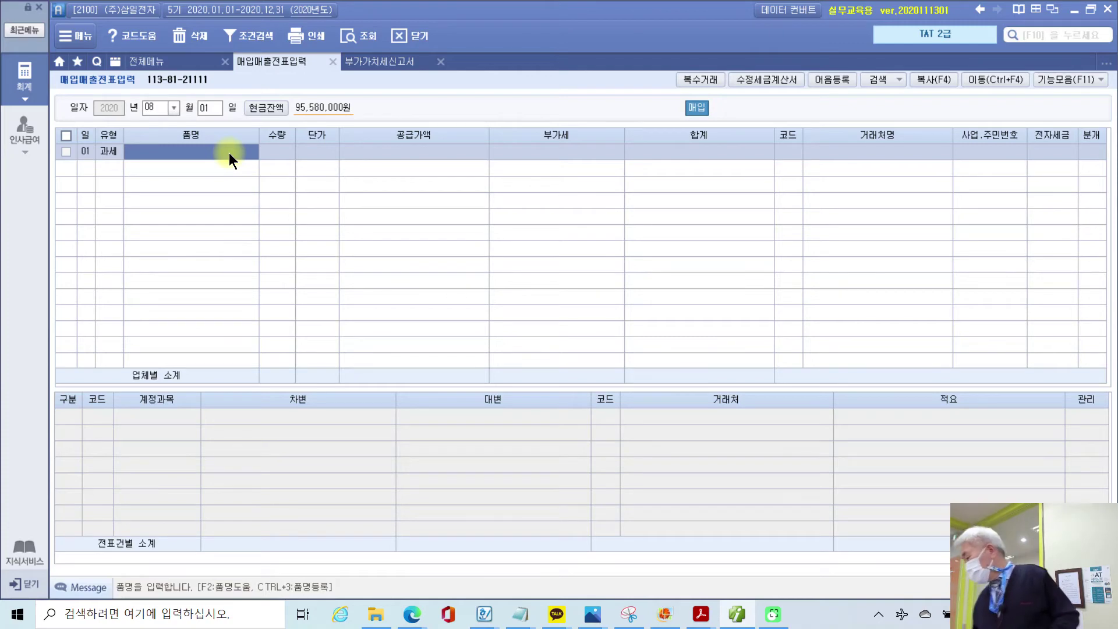
{"action": "type", "text": "전자부품"}
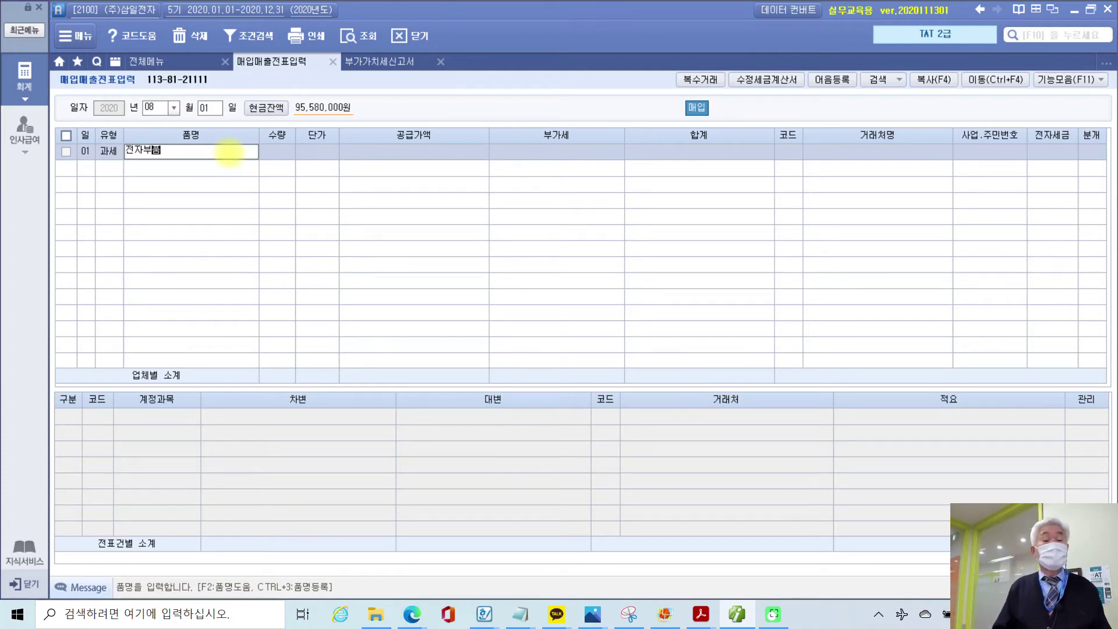
{"action": "key", "text": "Return"}
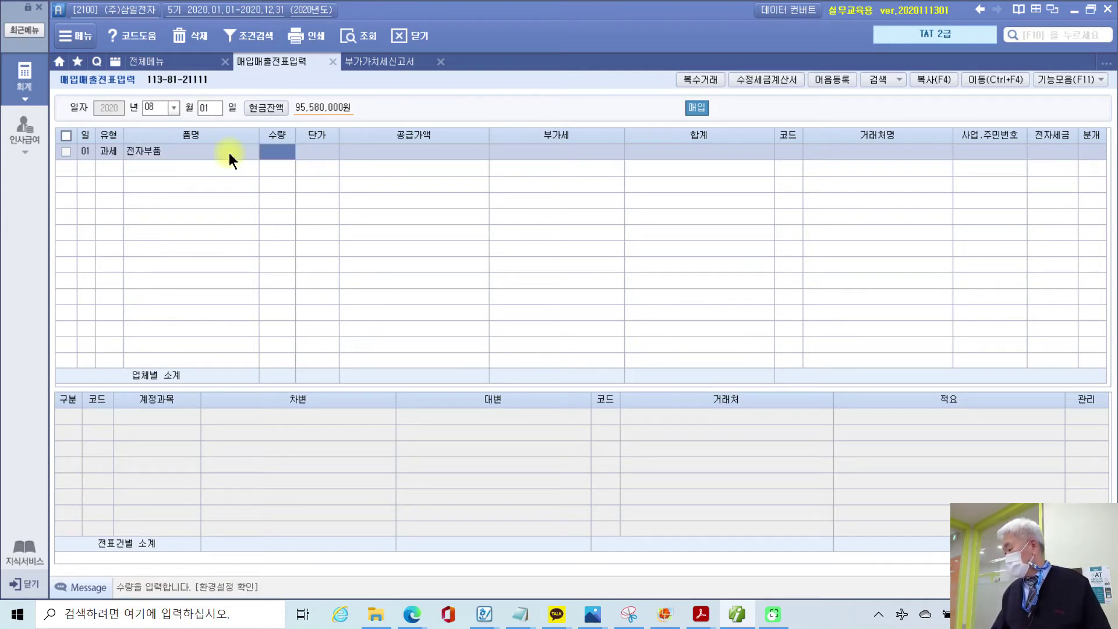
{"action": "key", "text": "Return"}
{"action": "key", "text": "Return"}
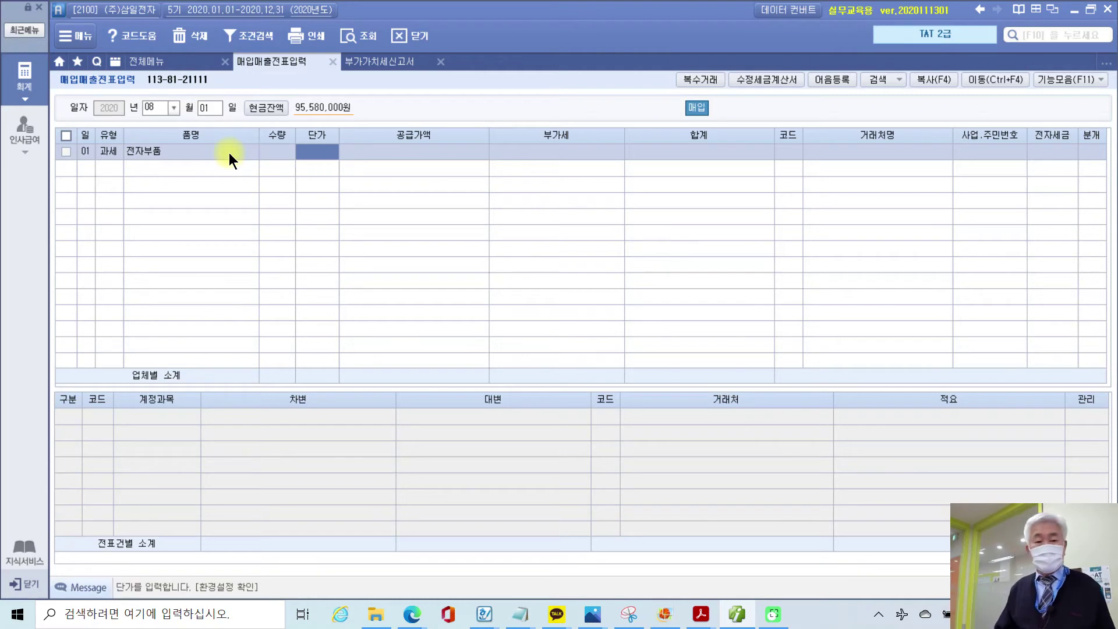
{"action": "type", "text": "20,000,000"}
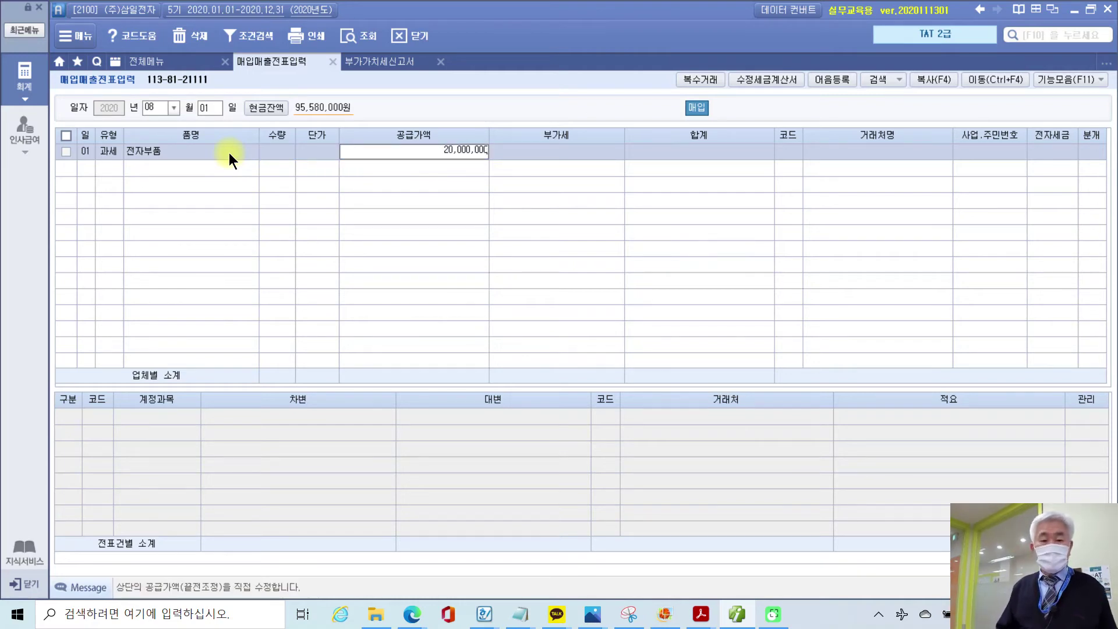
{"action": "key", "text": "Return"}
{"action": "key", "text": "Return"}
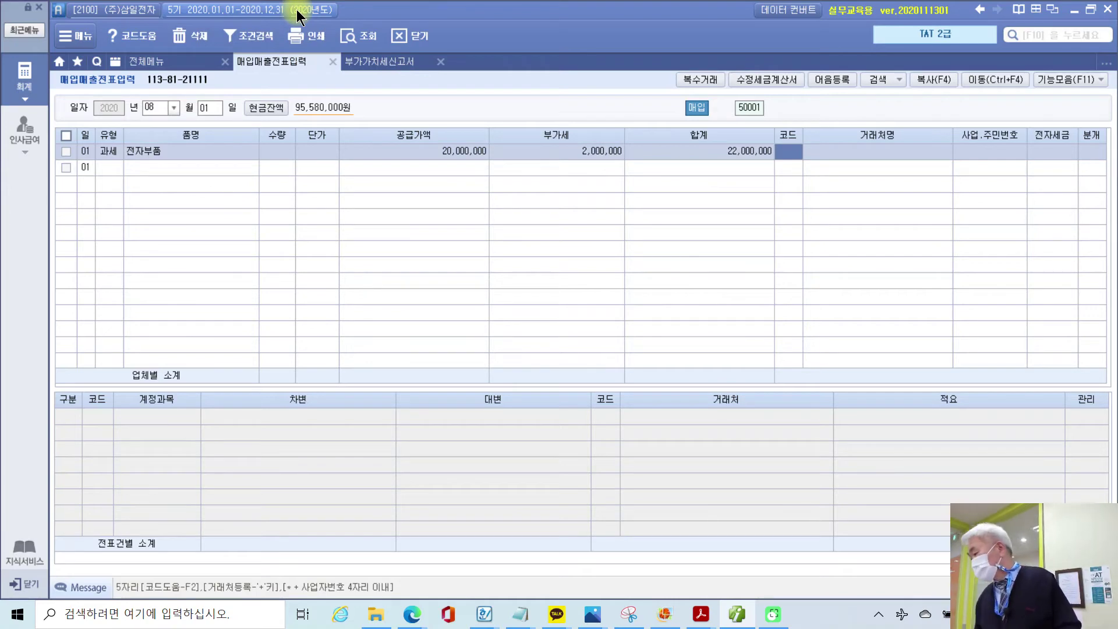
Assign (주)대신 as the 거래처 of the purchase line and set 전자세금 to 전자입력.
{"action": "type", "text": "대한"}
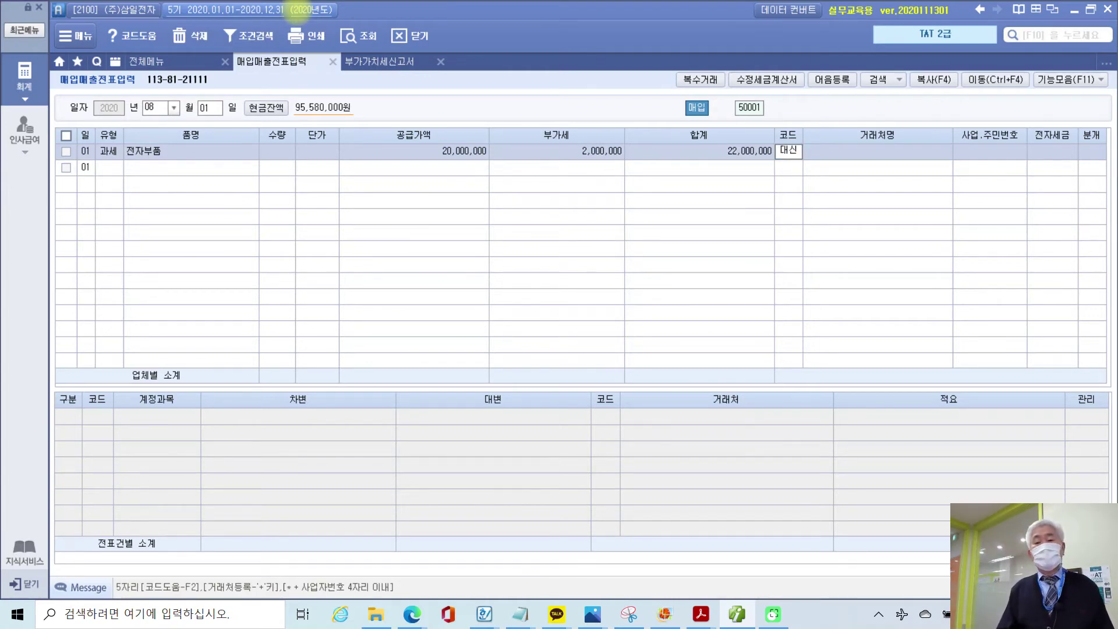
{"action": "key", "text": "Return"}
{"action": "key", "text": "Return"}
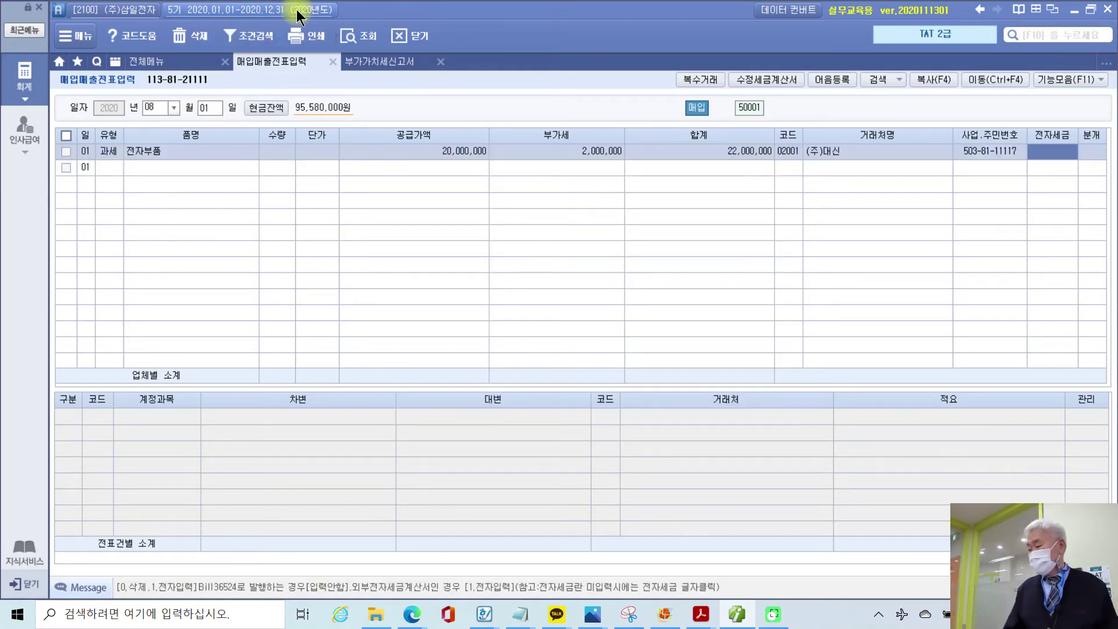
{"action": "key", "text": "1"}
{"action": "key", "text": "Return"}
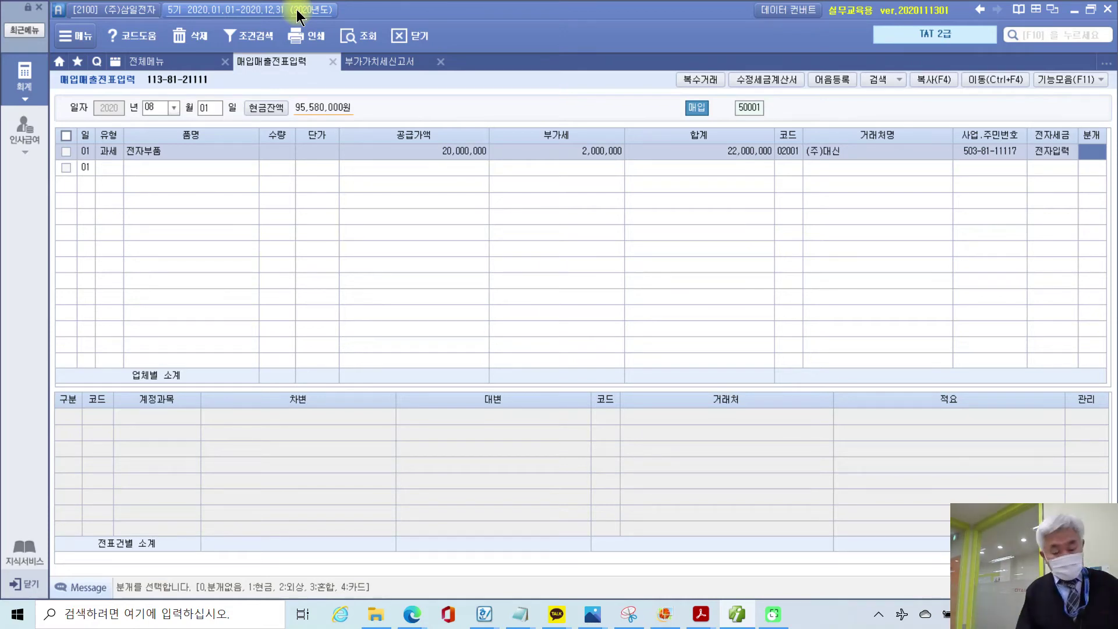
Set the purchase line's 분개 type to 외상.
{"action": "left_click_drag", "start_coordinate": [285, 614], "coordinate": [296, 628]}
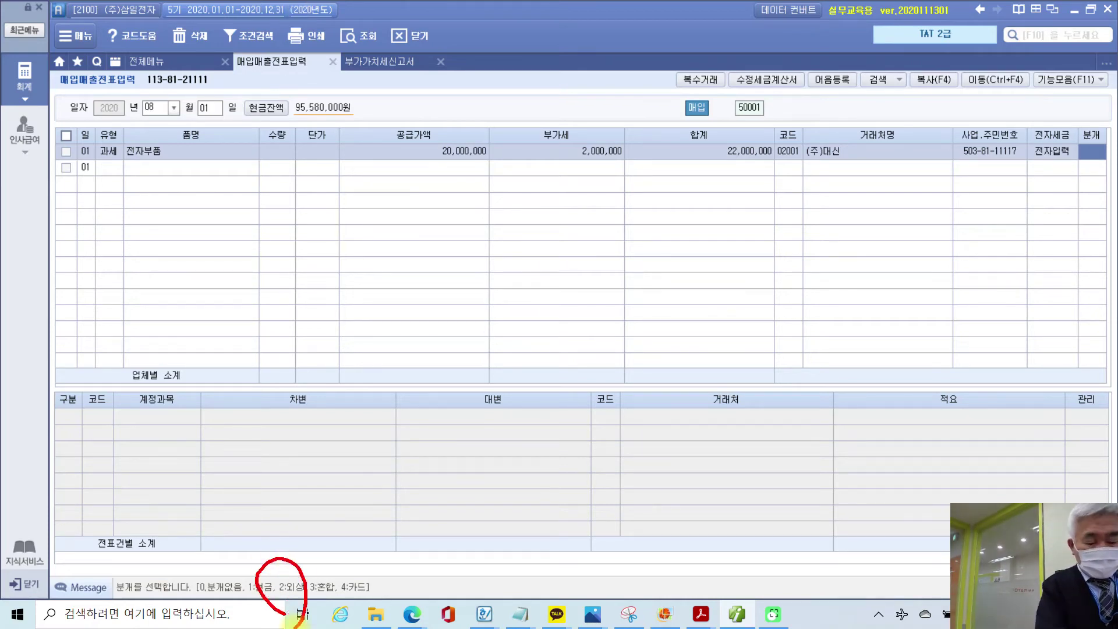
{"action": "key", "text": "Escape"}
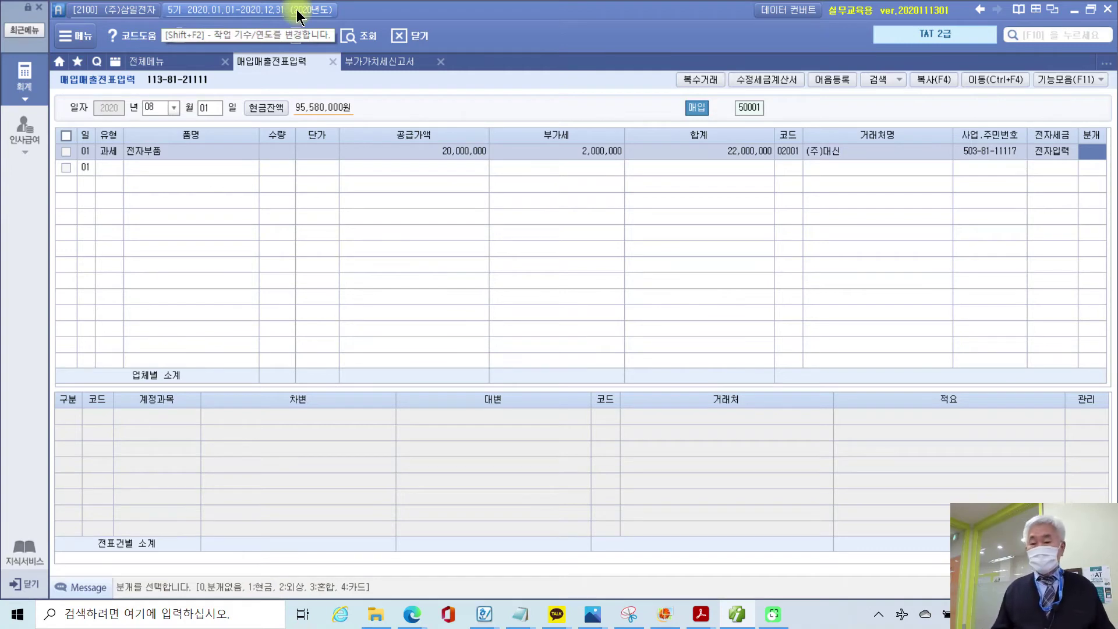
{"action": "type", "text": "2"}
{"action": "key", "text": "Return"}
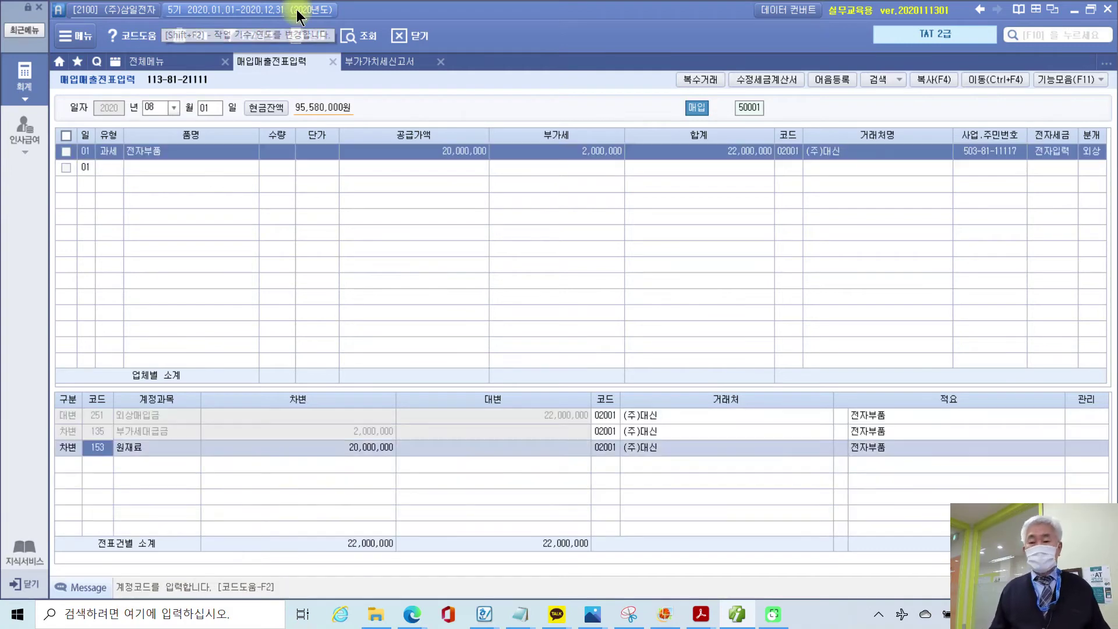
Examine the 외상매입금, 부가세대급금 and 원재료 journal lines, temporarily marking how the VAT and supply amounts carry into them.
{"action": "left_click", "coordinate": [97, 414]}
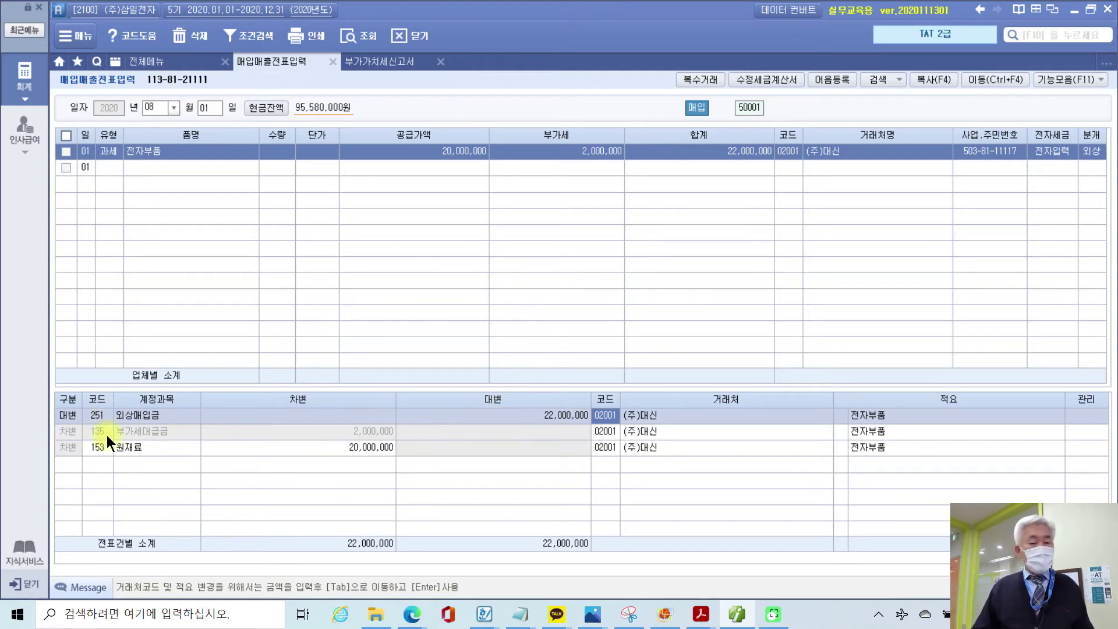
{"action": "left_click", "coordinate": [103, 435]}
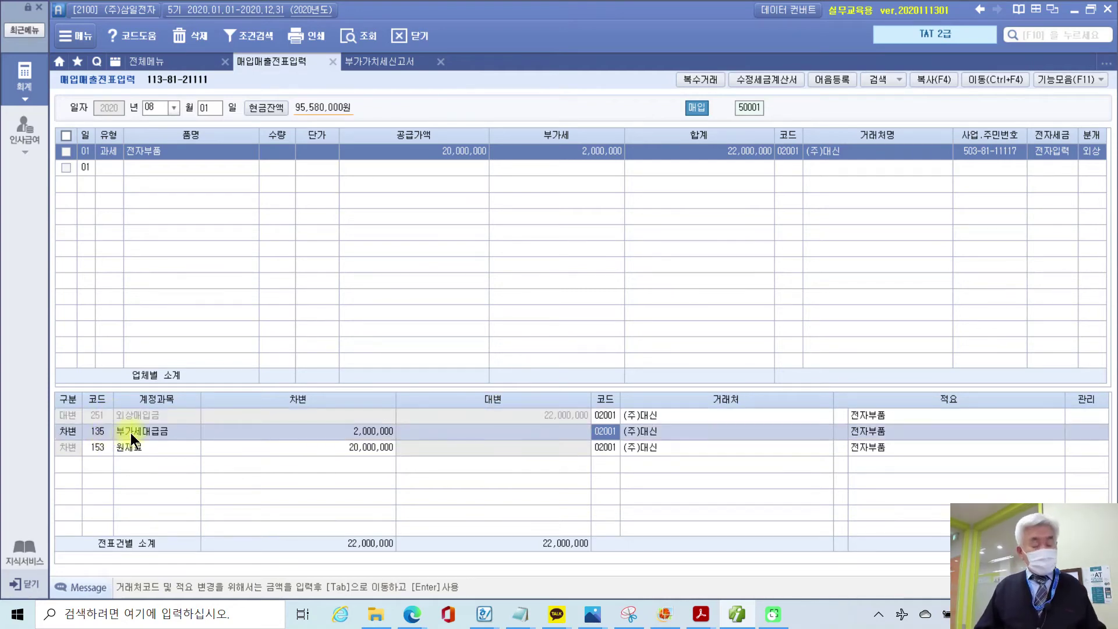
{"action": "left_click_drag", "start_coordinate": [333, 418], "coordinate": [413, 444]}
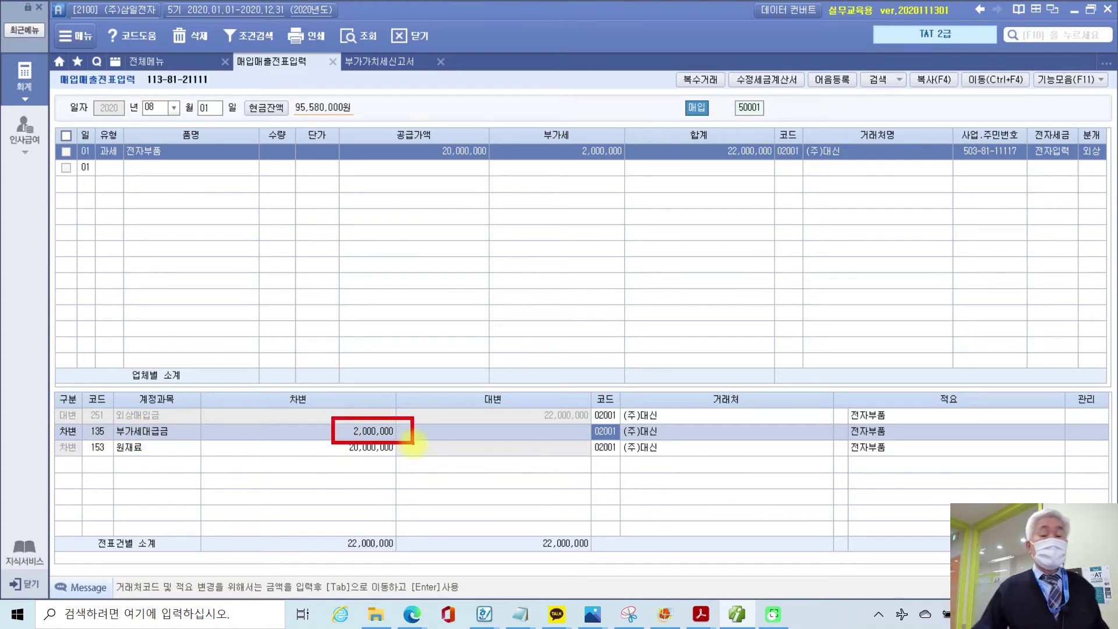
{"action": "mouse_move", "coordinate": [603, 155]}
{"action": "left_mouse_down"}
{"action": "mouse_move", "coordinate": [386, 408]}
{"action": "mouse_move", "coordinate": [402, 418]}
{"action": "left_mouse_up"}
{"action": "left_click_drag", "start_coordinate": [187, 427], "coordinate": [198, 427]}
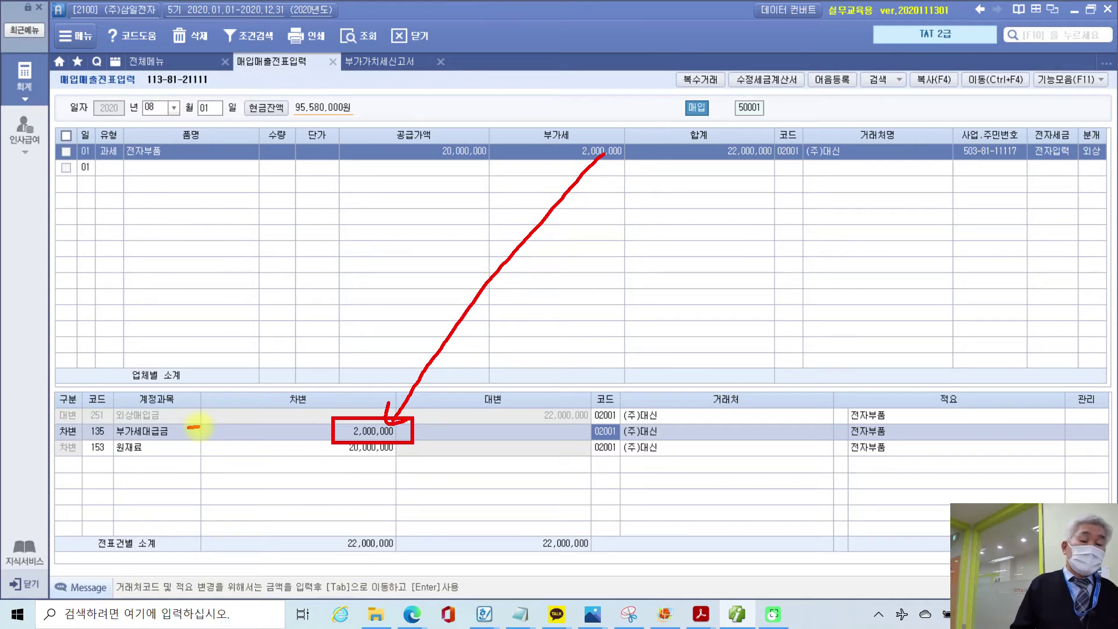
{"action": "mouse_move", "coordinate": [469, 173]}
{"action": "left_mouse_down"}
{"action": "mouse_move", "coordinate": [481, 164]}
{"action": "mouse_move", "coordinate": [474, 175]}
{"action": "left_mouse_up"}
{"action": "mouse_move", "coordinate": [323, 448]}
{"action": "left_mouse_down"}
{"action": "mouse_move", "coordinate": [402, 459]}
{"action": "mouse_move", "coordinate": [391, 440]}
{"action": "left_mouse_up"}
{"action": "left_click_drag", "start_coordinate": [119, 469], "coordinate": [165, 469]}
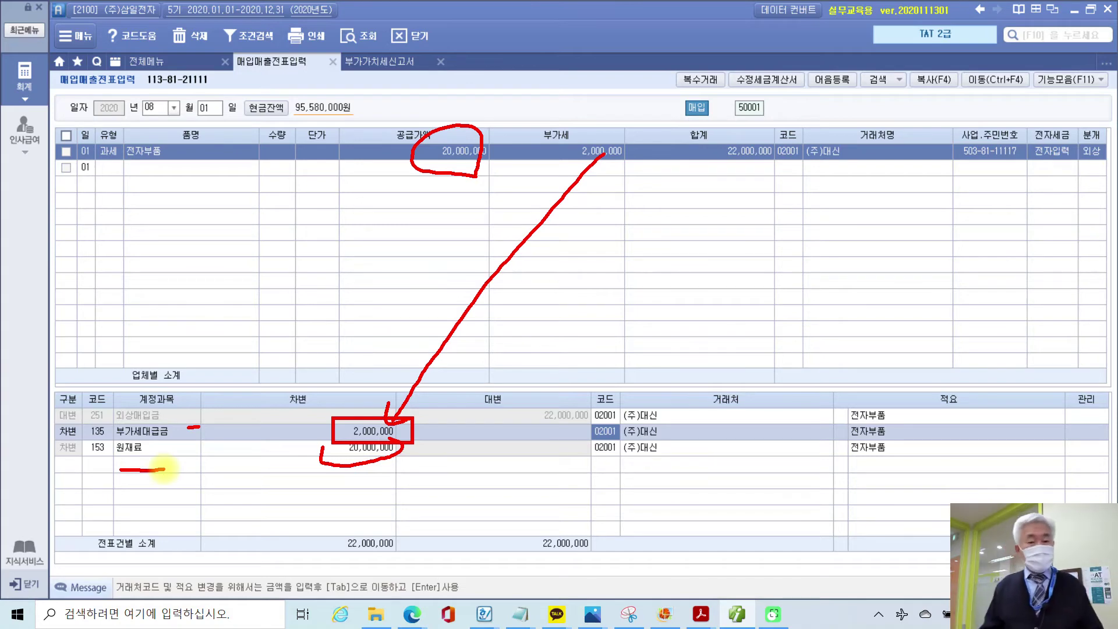
{"action": "key", "text": "Escape"}
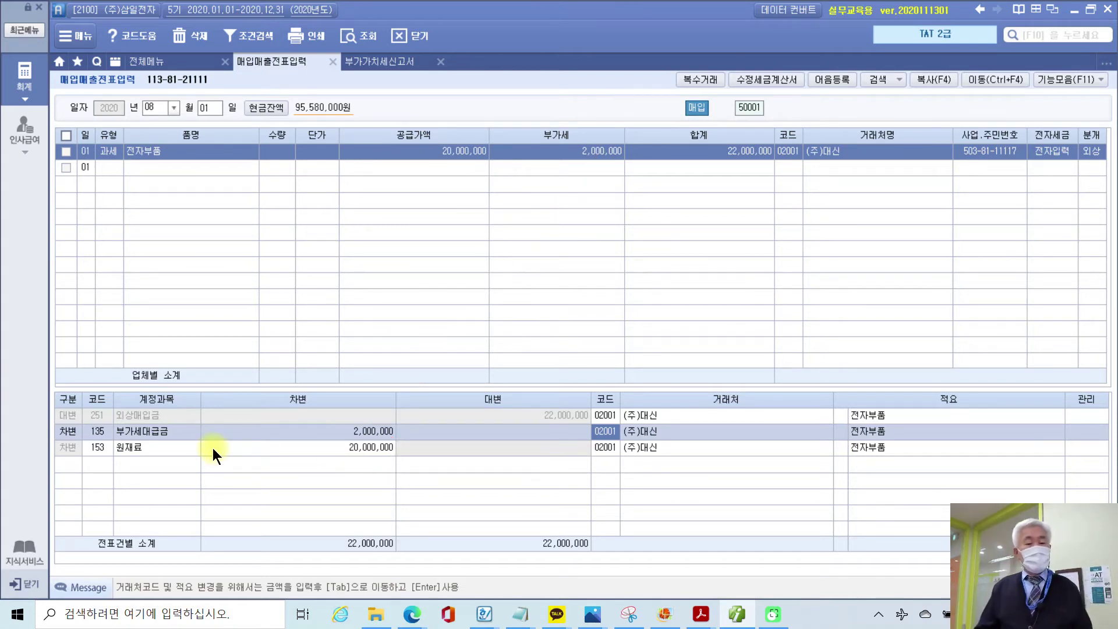
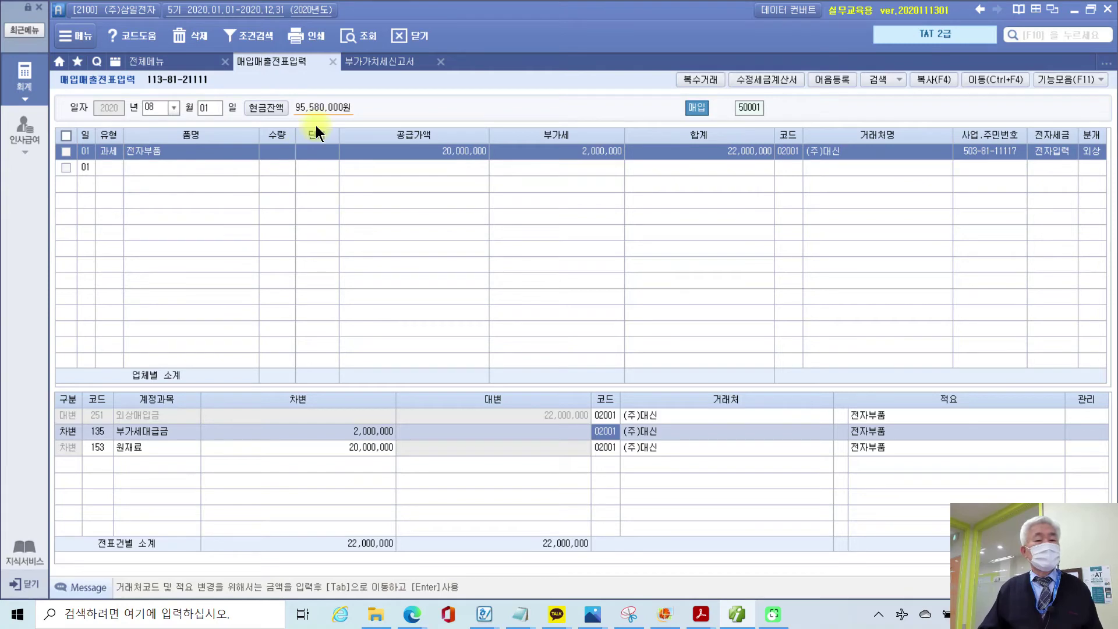
Open the 세금계산서합계표 and query the period 2020년 07월 to 09월 as 1.정기.
{"action": "left_click", "coordinate": [160, 56]}
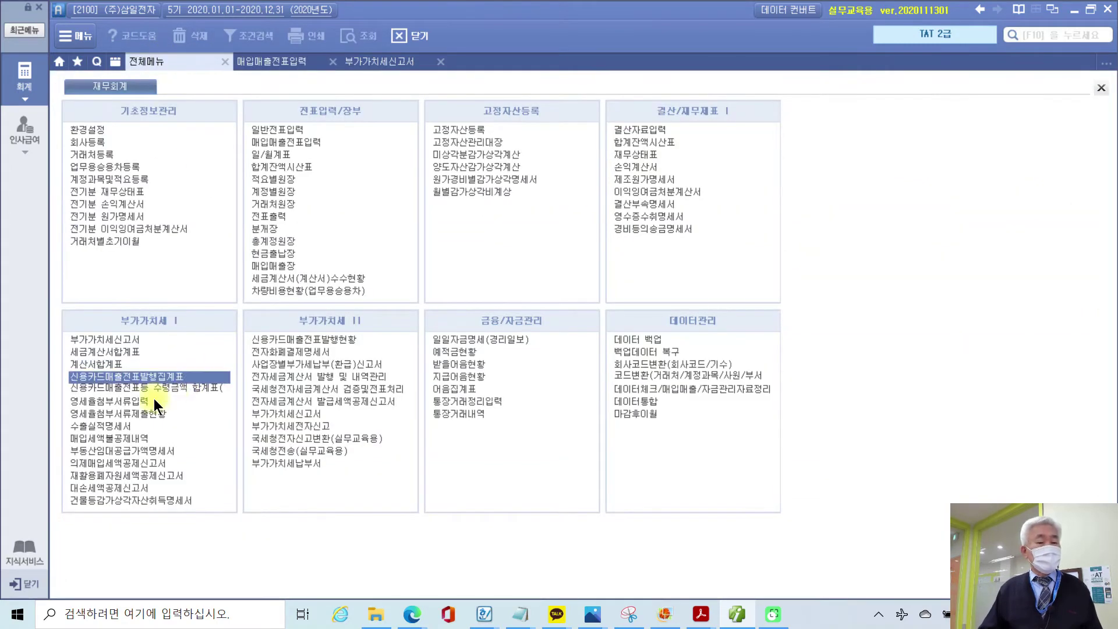
{"action": "left_click", "coordinate": [108, 354]}
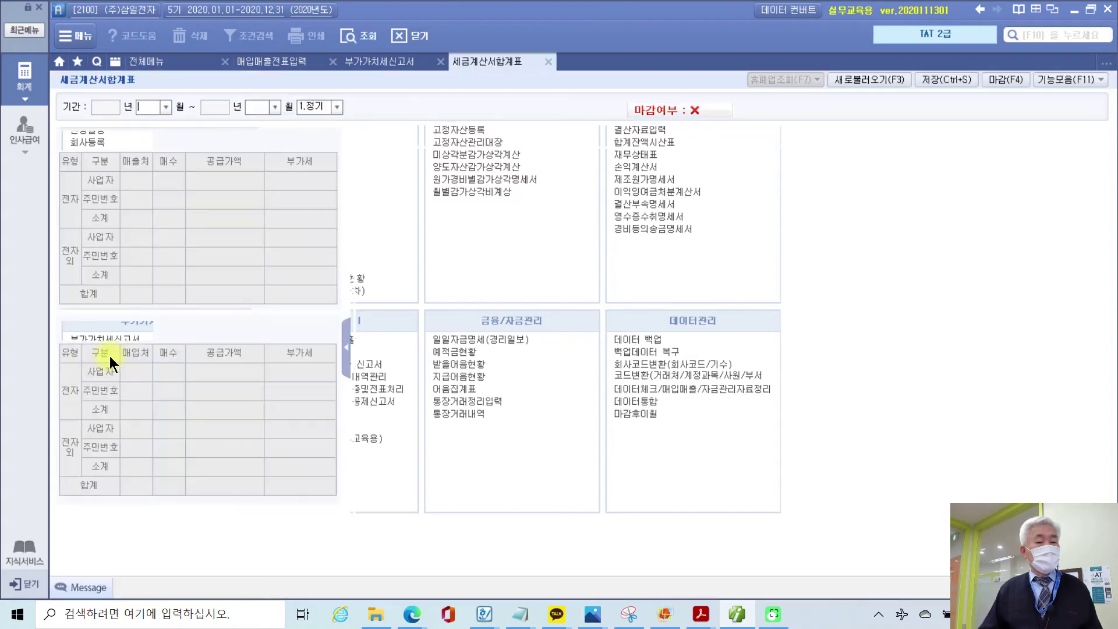
{"action": "type", "text": "7"}
{"action": "key", "text": "Return"}
{"action": "type", "text": "9"}
{"action": "key", "text": "Return"}
{"action": "key", "text": "Return"}
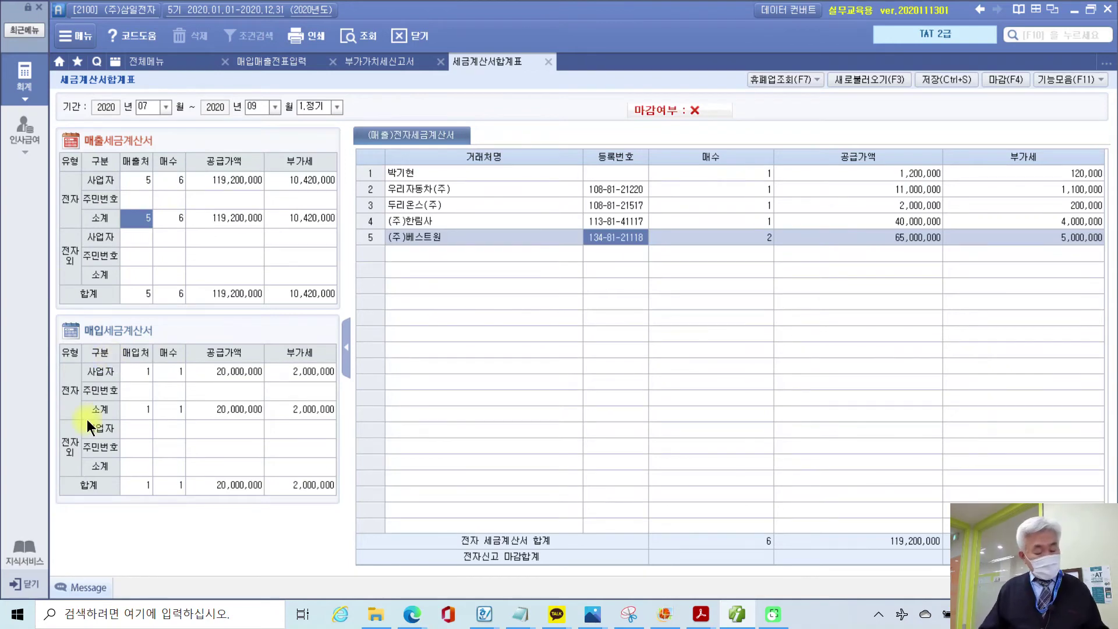
Check the 매입세금계산서 summary, temporarily marking its 전자 rows, and display the supplier detail of the 전자 소계.
{"action": "left_click_drag", "start_coordinate": [45, 313], "coordinate": [190, 347]}
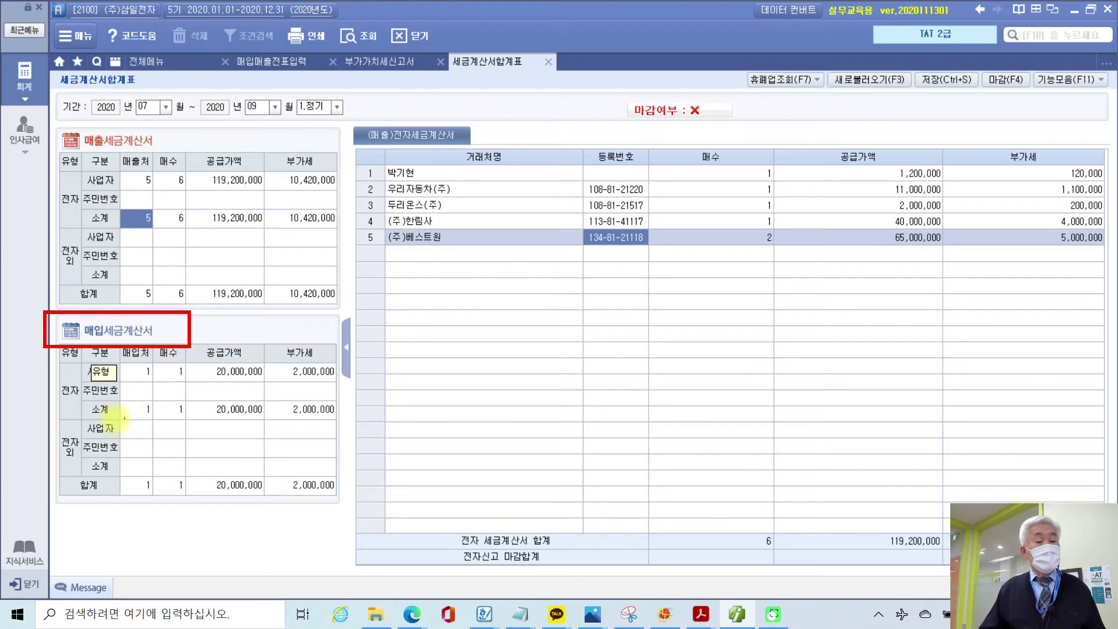
{"action": "mouse_move", "coordinate": [73, 382]}
{"action": "left_mouse_down"}
{"action": "mouse_move", "coordinate": [78, 411]}
{"action": "mouse_move", "coordinate": [116, 416]}
{"action": "mouse_move", "coordinate": [367, 417]}
{"action": "mouse_move", "coordinate": [288, 392]}
{"action": "mouse_move", "coordinate": [125, 399]}
{"action": "mouse_move", "coordinate": [106, 417]}
{"action": "left_mouse_up"}
{"action": "key", "text": "Escape"}
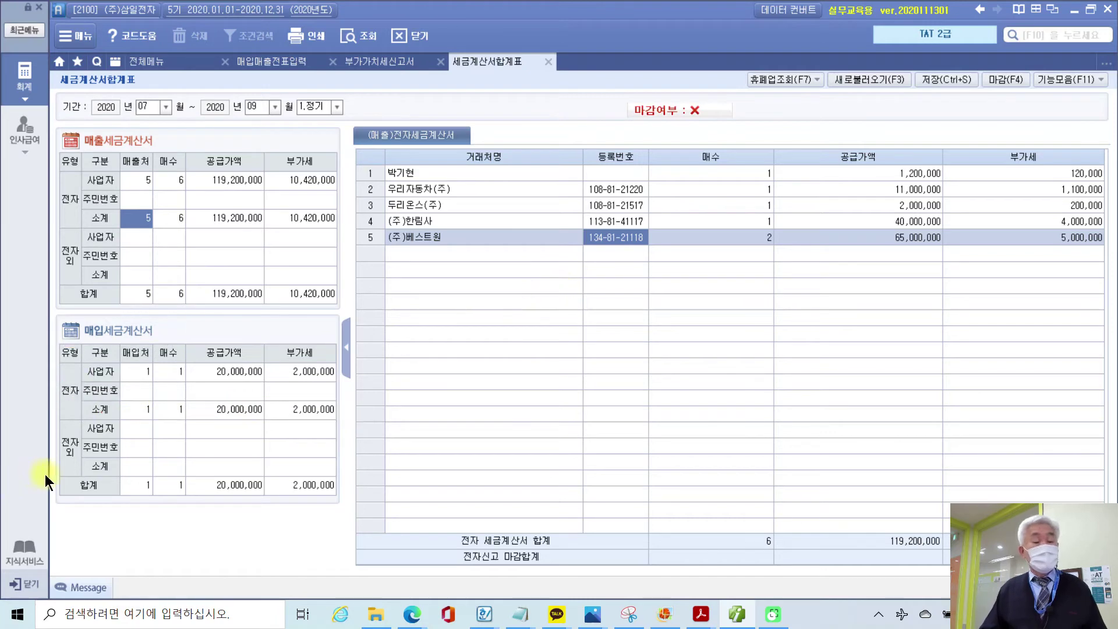
{"action": "left_click", "coordinate": [141, 409]}
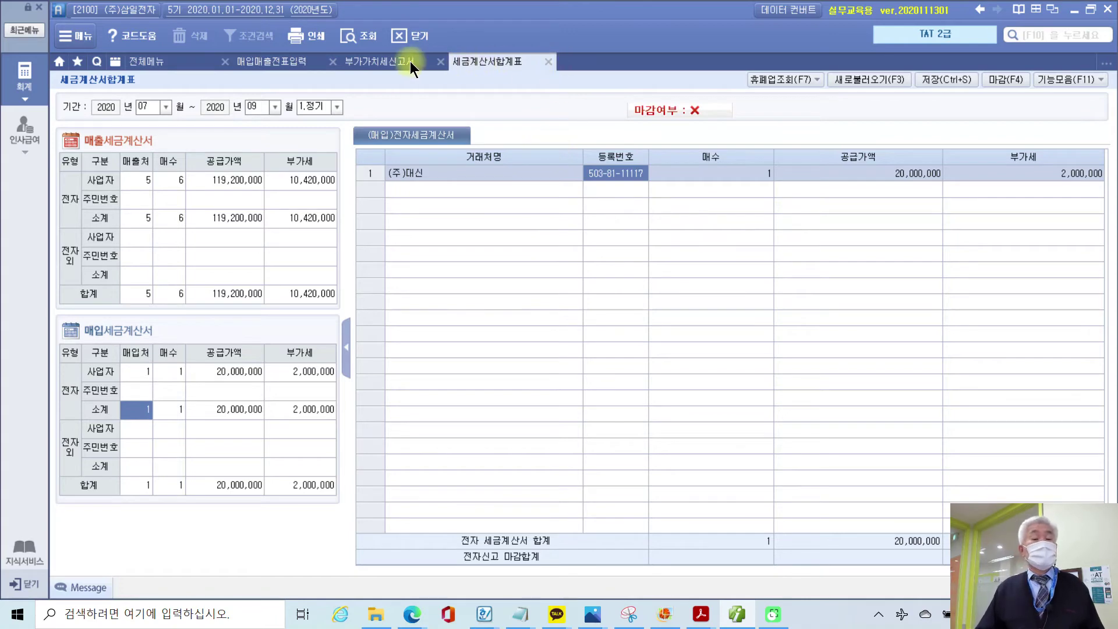
Re-query the 부가가치세신고서 without loading the saved content and examine the 매입세액 section, temporarily marking 세금계산서 수취부분 일반매입.
{"action": "left_click", "coordinate": [384, 61]}
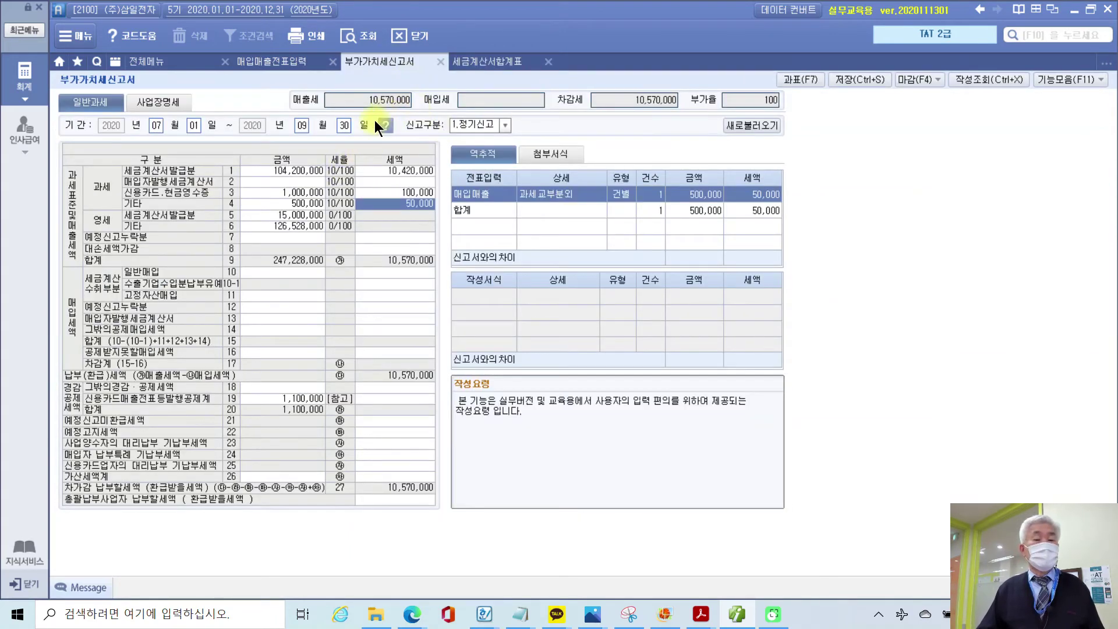
{"action": "left_click", "coordinate": [359, 37]}
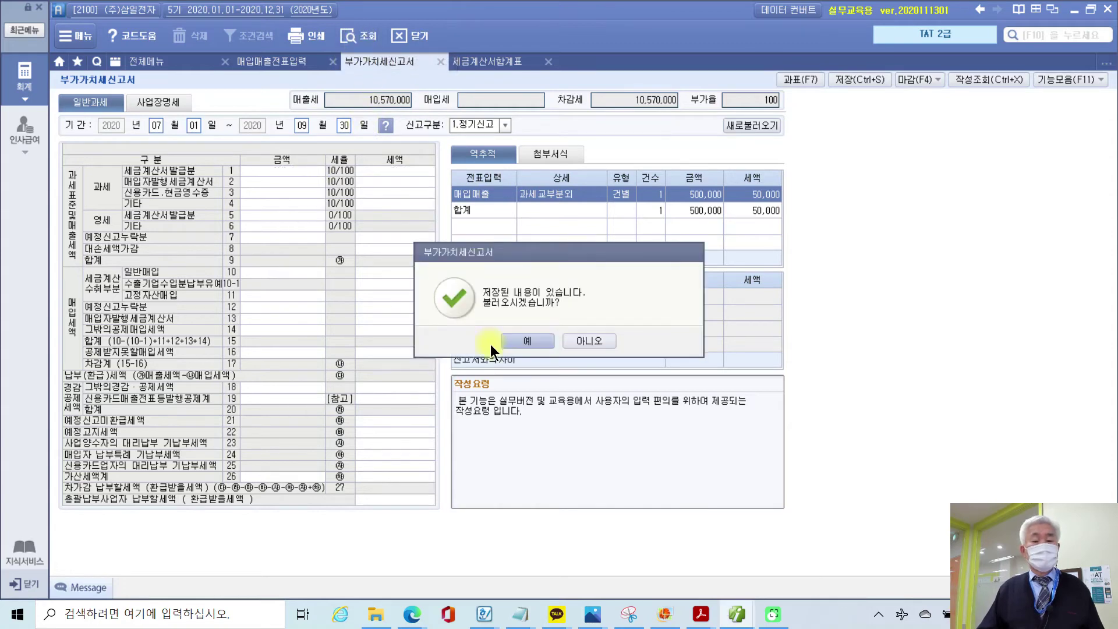
{"action": "left_click", "coordinate": [570, 340]}
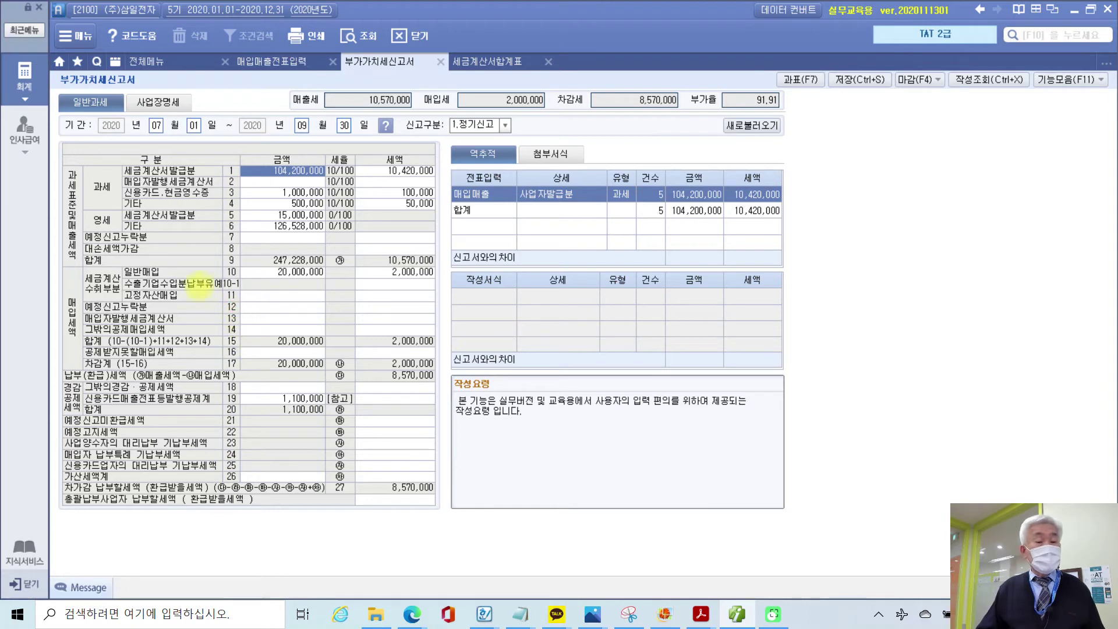
{"action": "mouse_move", "coordinate": [60, 267]}
{"action": "left_mouse_down"}
{"action": "mouse_move", "coordinate": [64, 285]}
{"action": "mouse_move", "coordinate": [324, 376]}
{"action": "mouse_move", "coordinate": [418, 376]}
{"action": "left_mouse_up"}
{"action": "left_click_drag", "start_coordinate": [441, 377], "coordinate": [442, 383]}
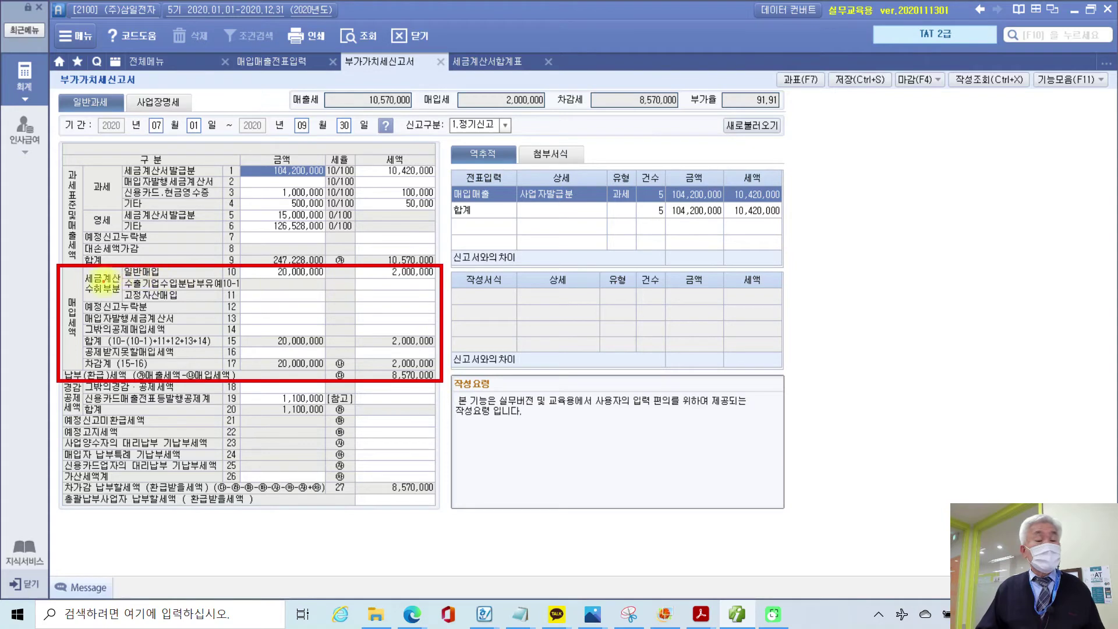
{"action": "mouse_move", "coordinate": [83, 270]}
{"action": "left_mouse_down"}
{"action": "mouse_move", "coordinate": [76, 283]}
{"action": "mouse_move", "coordinate": [87, 294]}
{"action": "left_mouse_up"}
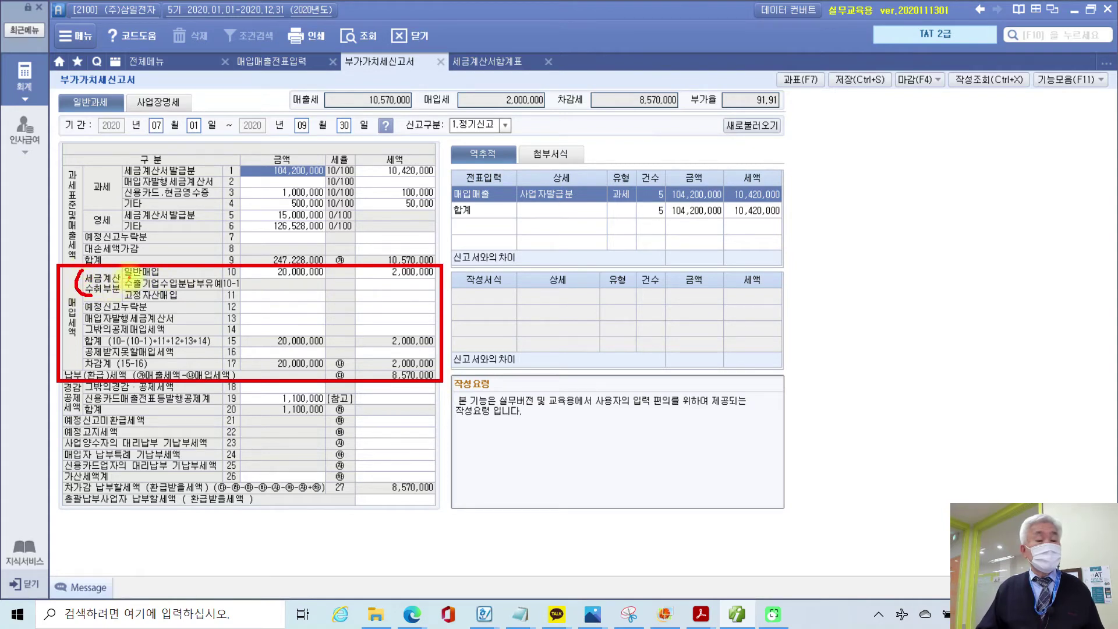
{"action": "left_click_drag", "start_coordinate": [225, 278], "coordinate": [441, 282]}
{"action": "key", "text": "Escape"}
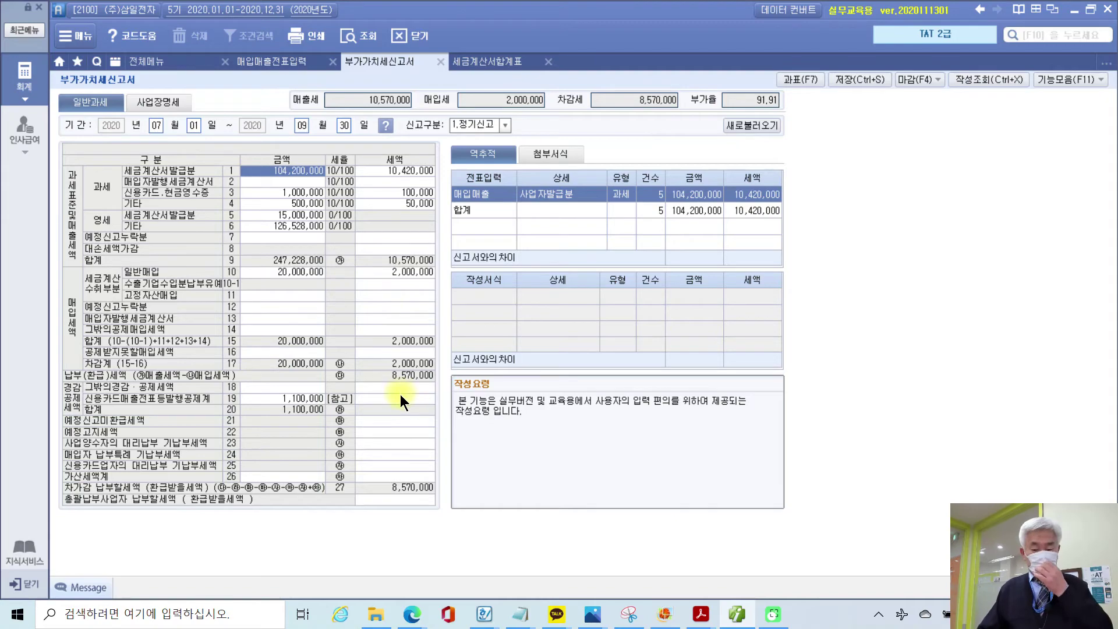
Switch to the 2부 2장(333~418).pdf textbook and read problem 2's 전자 수정세금계산서 for the returned raw materials, including its 작성일자.
{"action": "mouse_move", "coordinate": [701, 614]}
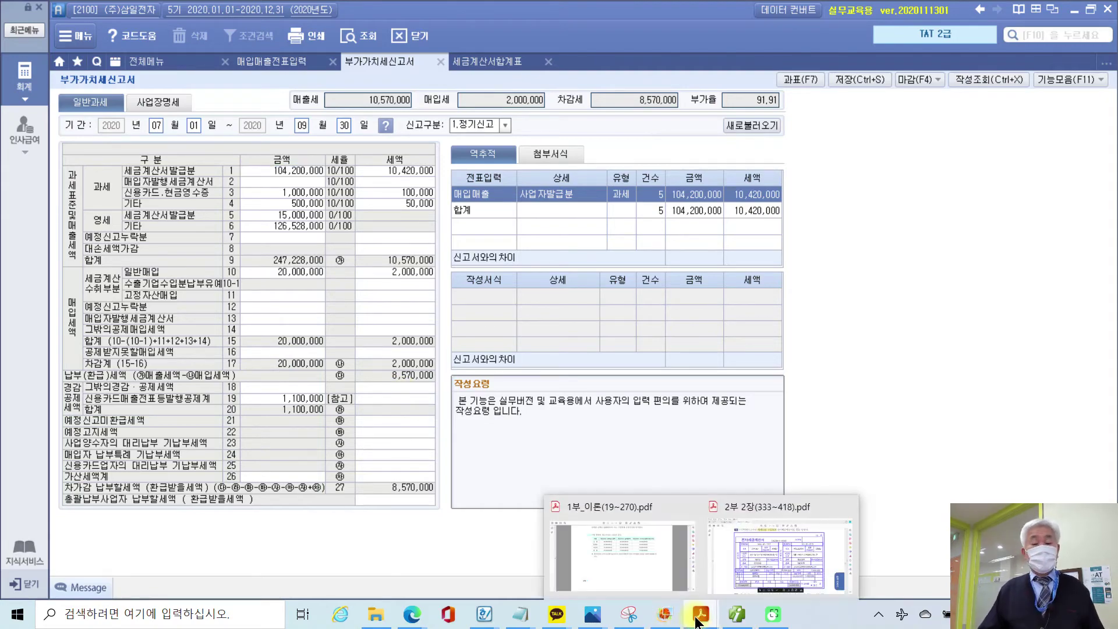
{"action": "left_click", "coordinate": [730, 576]}
{"action": "scroll", "coordinate": [574, 519], "scroll_direction": "down", "scroll_amount": 5}
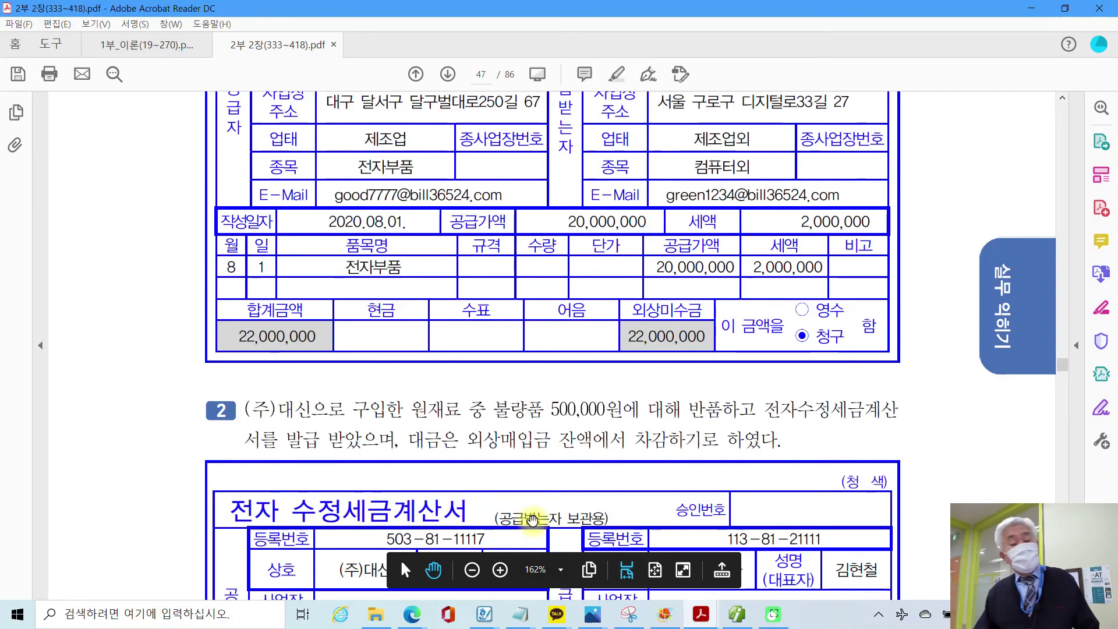
{"action": "scroll", "coordinate": [532, 519], "scroll_direction": "down", "scroll_amount": 3}
{"action": "scroll", "coordinate": [530, 518], "scroll_direction": "up", "scroll_amount": 6}
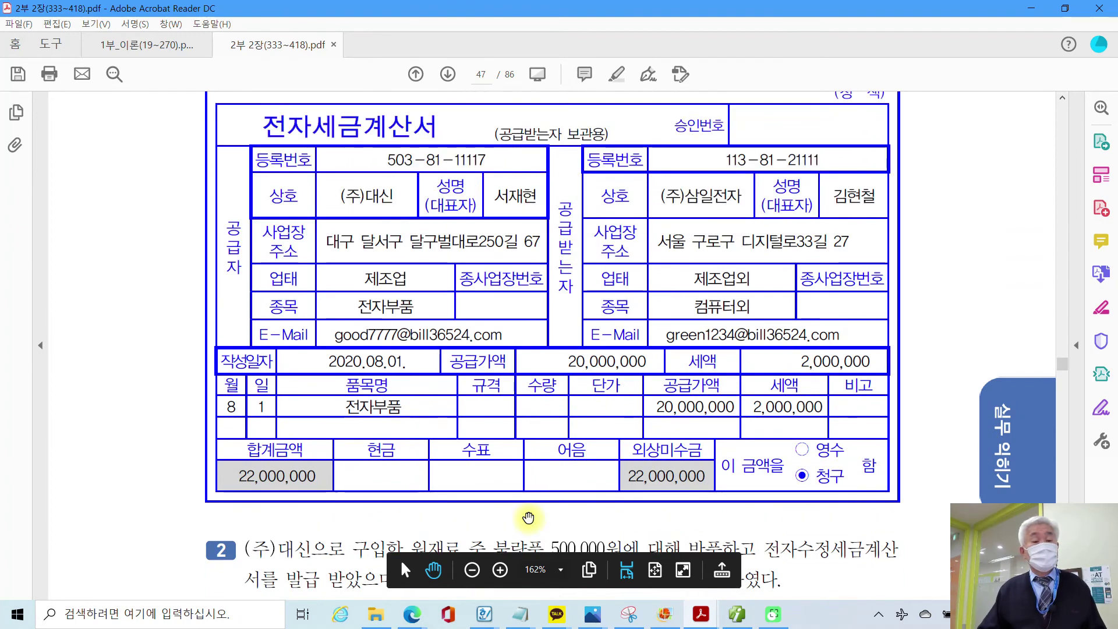
{"action": "scroll", "coordinate": [529, 518], "scroll_direction": "down", "scroll_amount": 5}
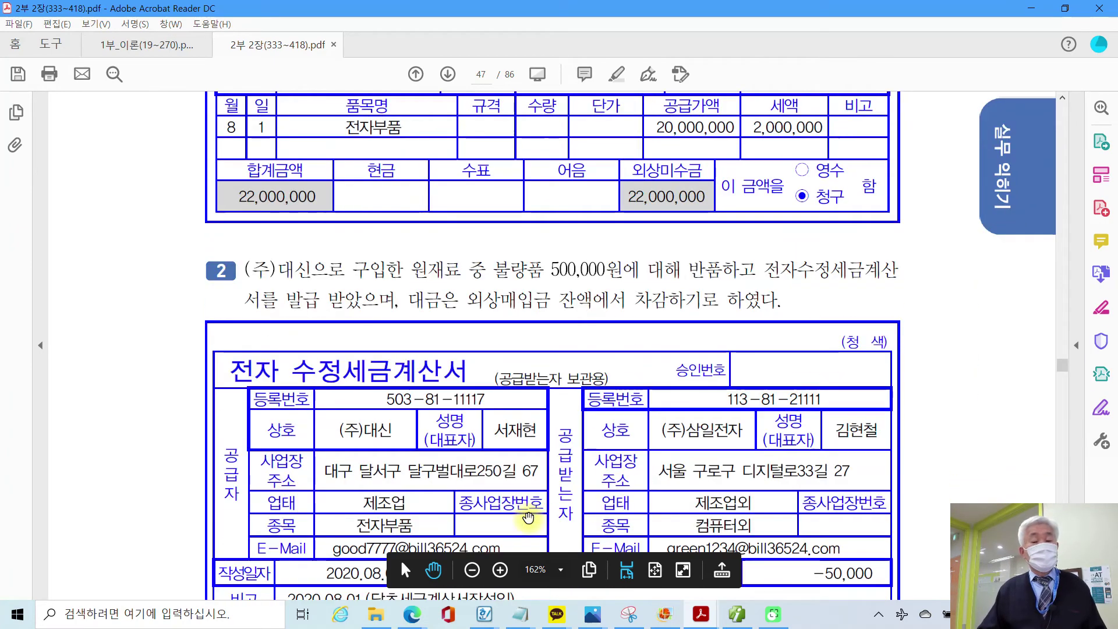
{"action": "scroll", "coordinate": [528, 517], "scroll_direction": "down", "scroll_amount": 4}
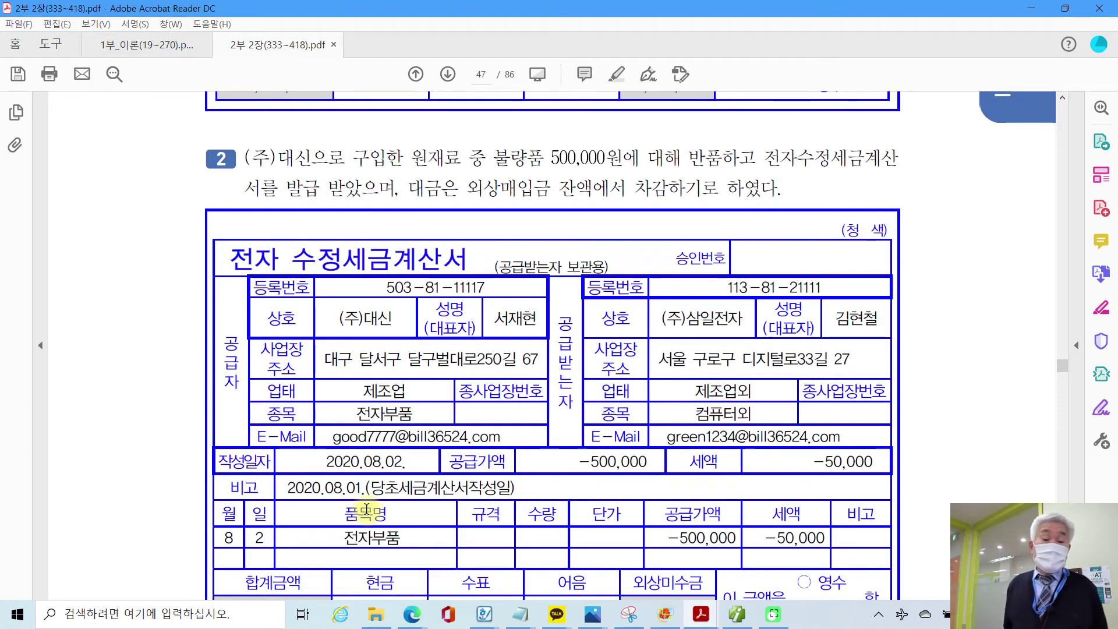
{"action": "scroll", "coordinate": [367, 508], "scroll_direction": "down", "scroll_amount": 1}
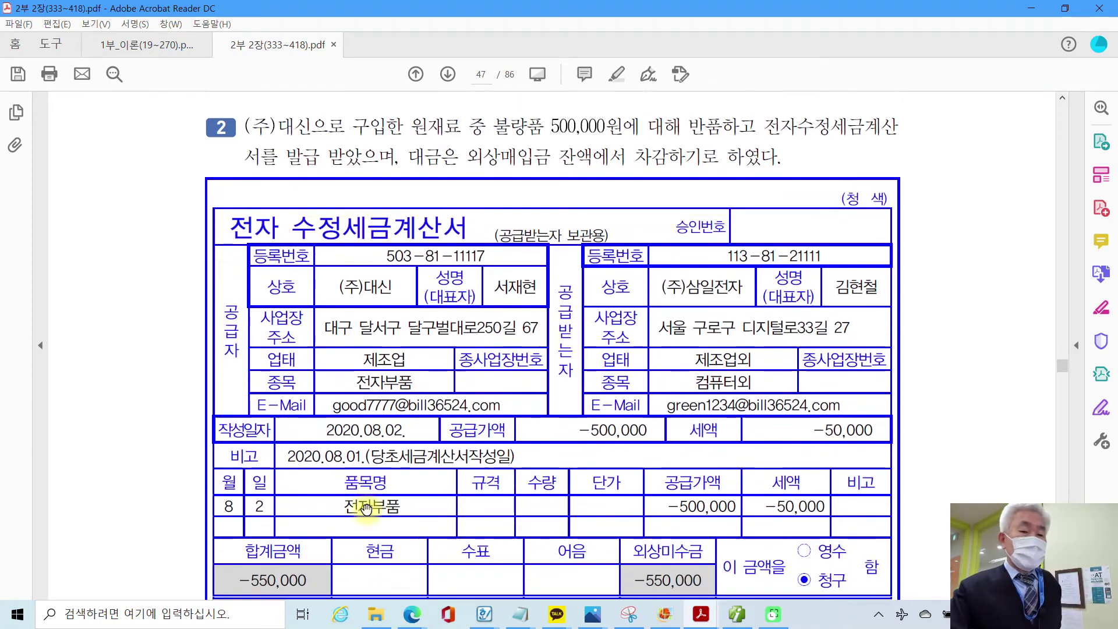
{"action": "scroll", "coordinate": [366, 508], "scroll_direction": "down", "scroll_amount": 1}
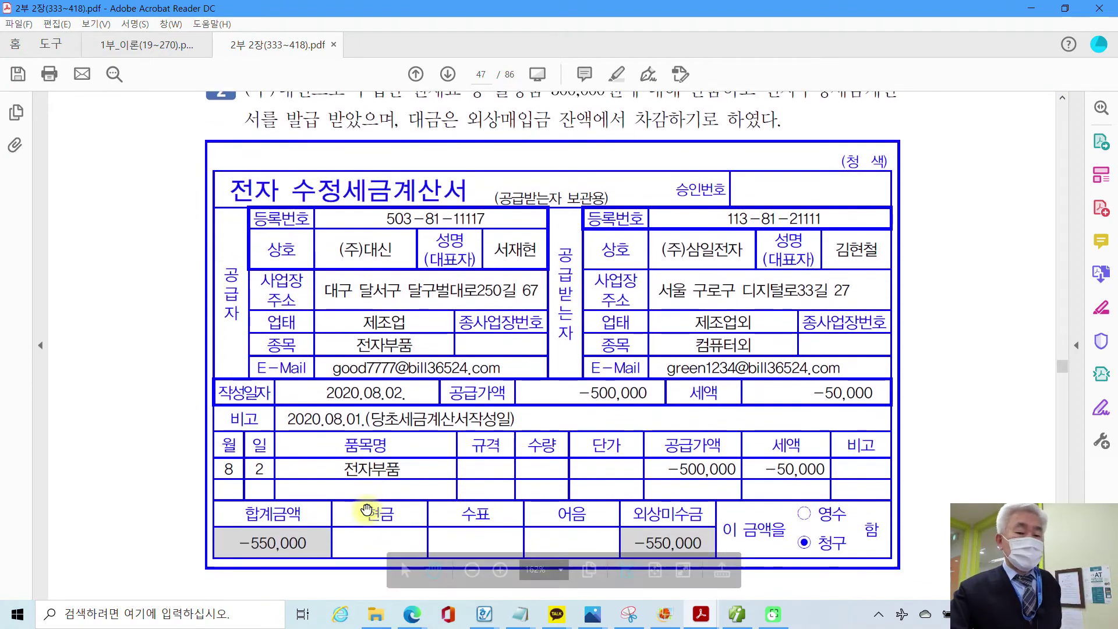
{"action": "double_click", "coordinate": [406, 394]}
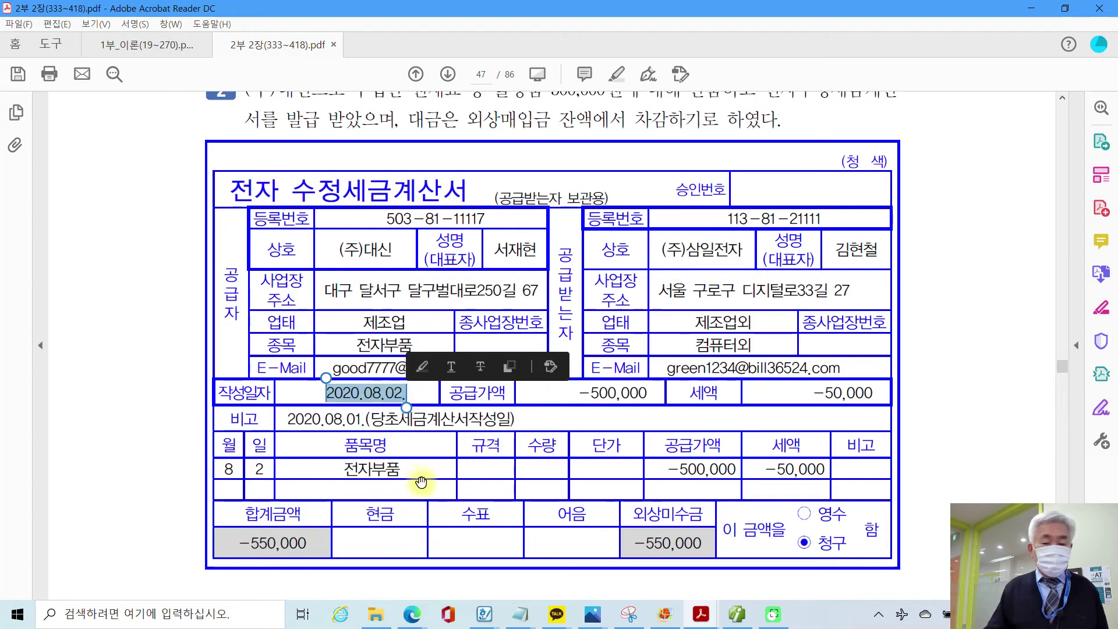
Return to SmartA's 매입매출전표입력, set the date to 08월 02일 and start a 51.과세 purchase line.
{"action": "left_click", "coordinate": [746, 622]}
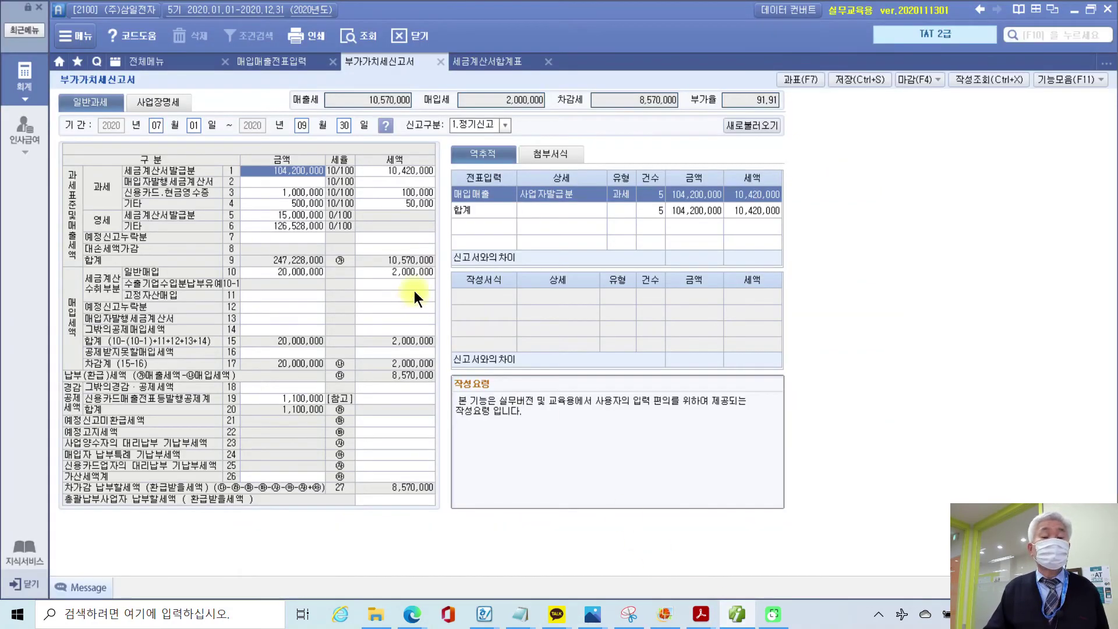
{"action": "left_click", "coordinate": [270, 61]}
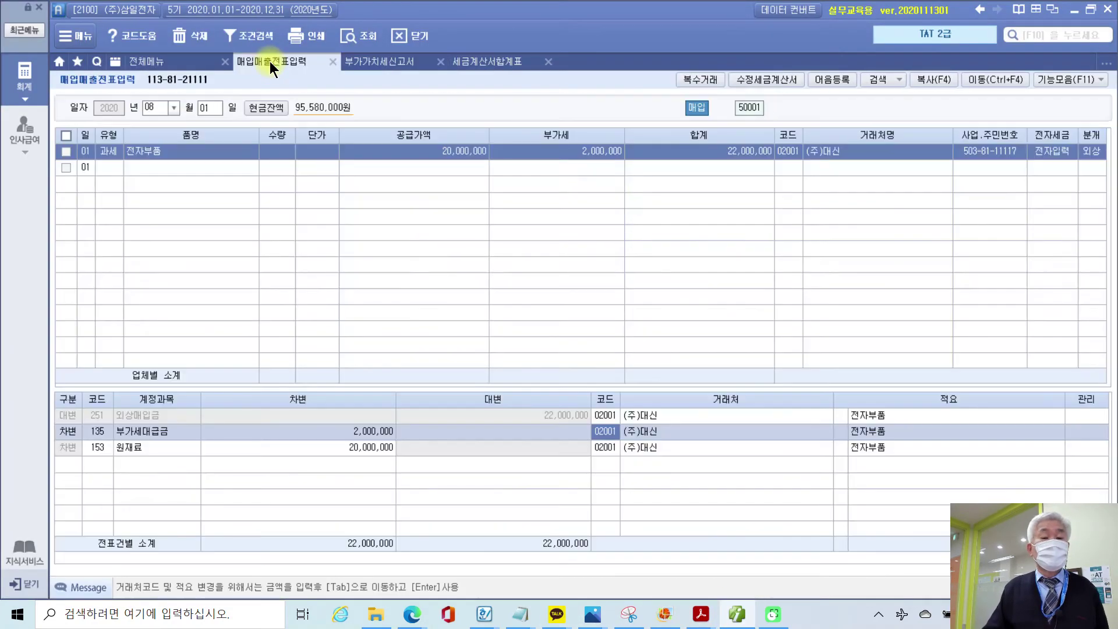
{"action": "left_click", "coordinate": [215, 110]}
{"action": "key", "text": "Return"}
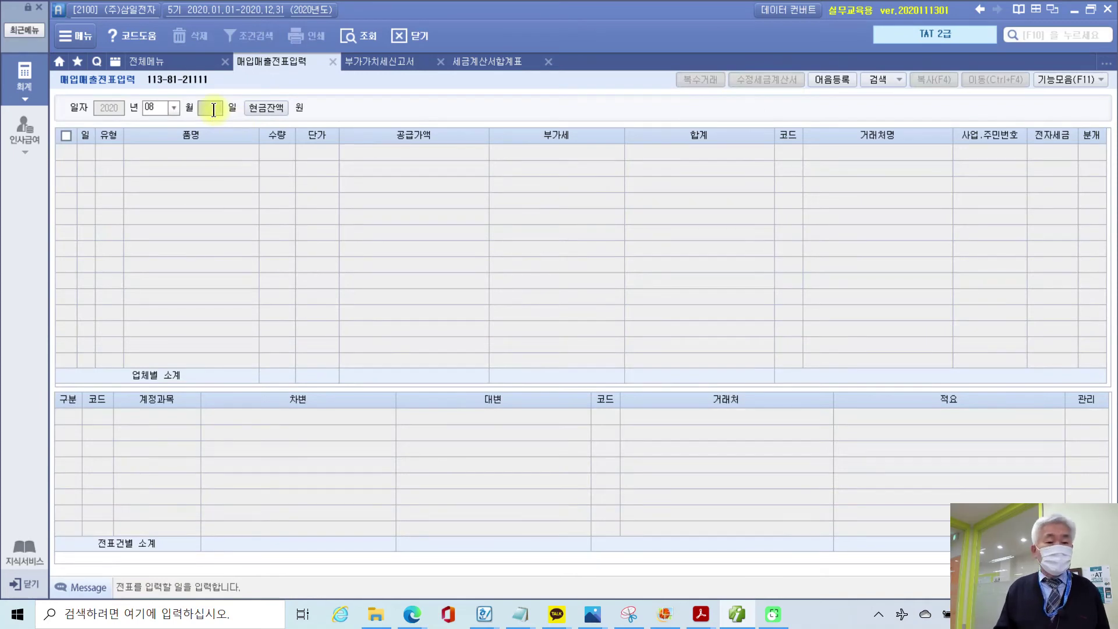
{"action": "type", "text": "02"}
{"action": "key", "text": "Return"}
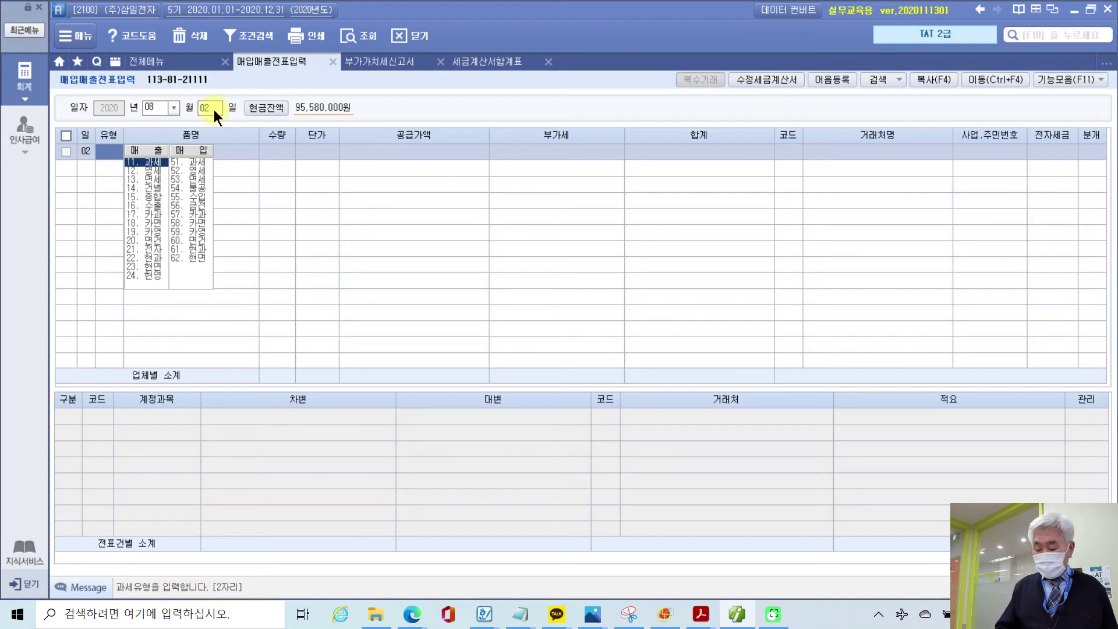
{"action": "type", "text": "11"}
{"action": "key", "text": "Return"}
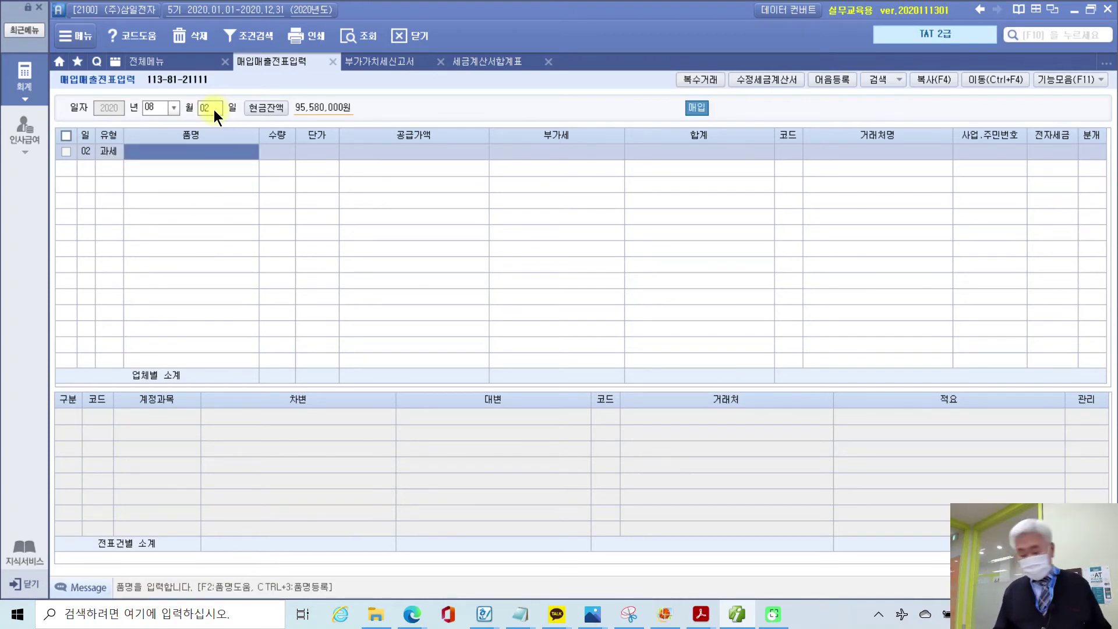
Enter item 전자부품 with a 공급가액 of -500,000, leaving quantity and unit price blank and accepting the calculated 부가세.
{"action": "type", "text": "전자부품"}
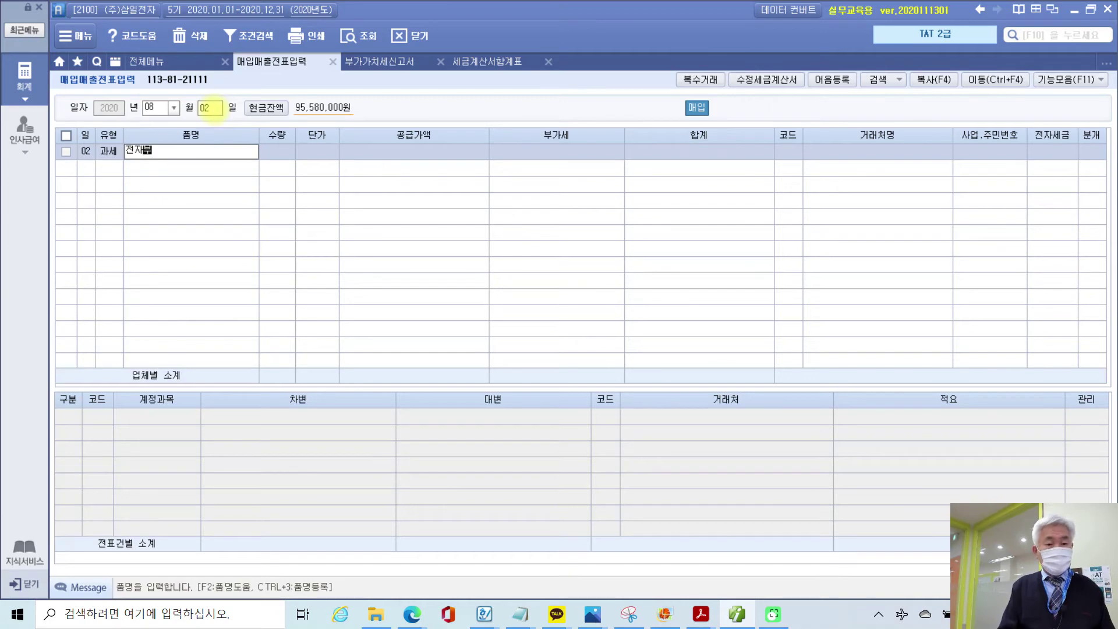
{"action": "key", "text": "Return"}
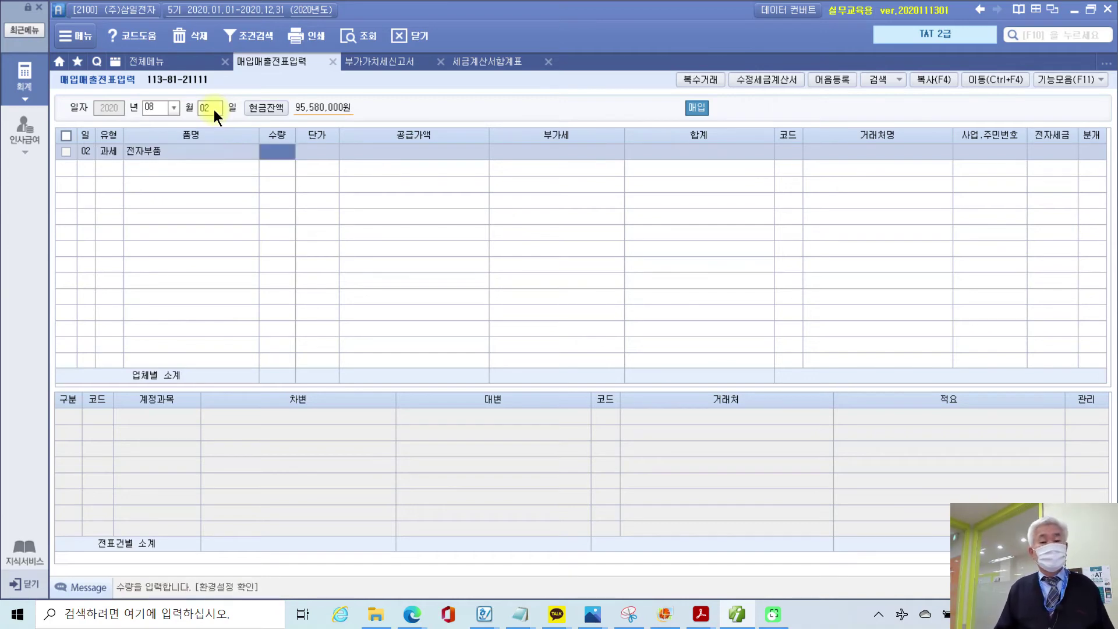
{"action": "key", "text": "Return"}
{"action": "key", "text": "Return"}
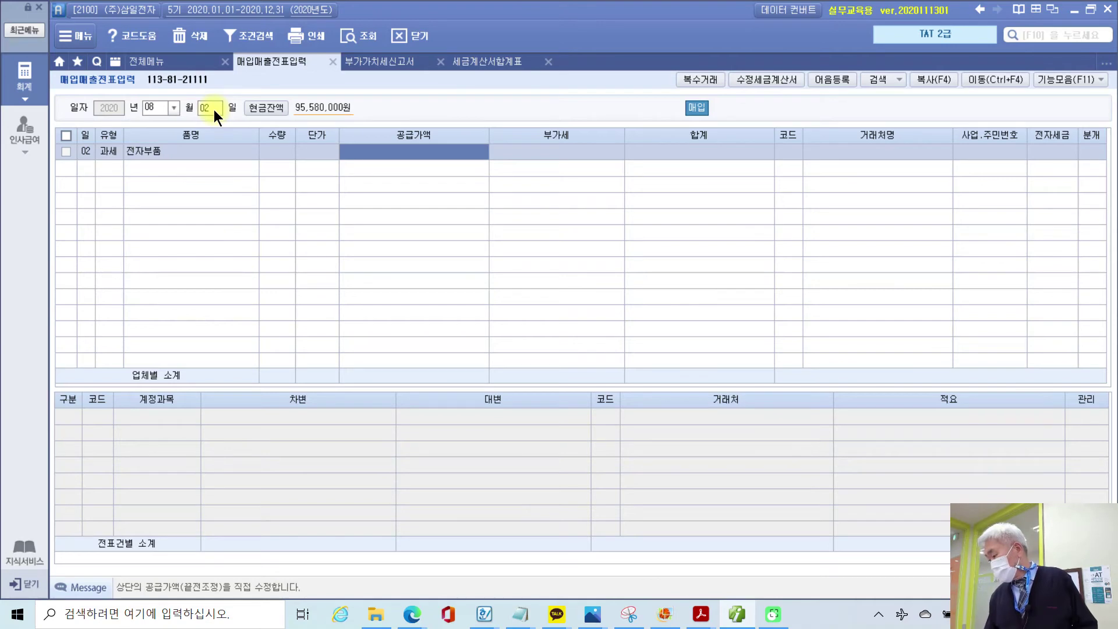
{"action": "type", "text": "-500,000"}
{"action": "key", "text": "Return"}
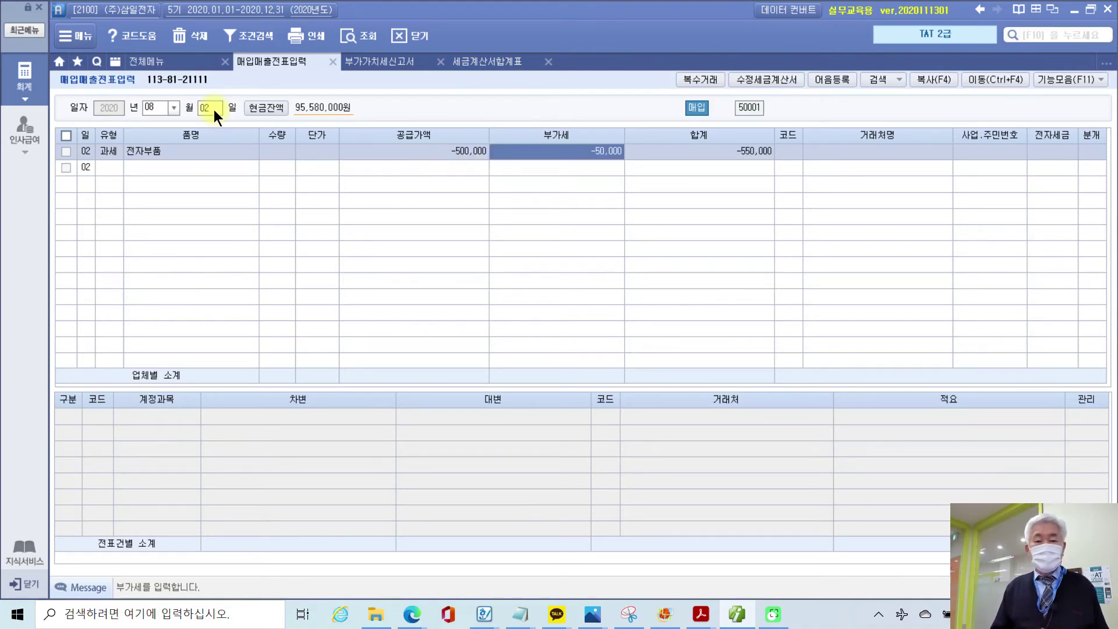
{"action": "key", "text": "Return"}
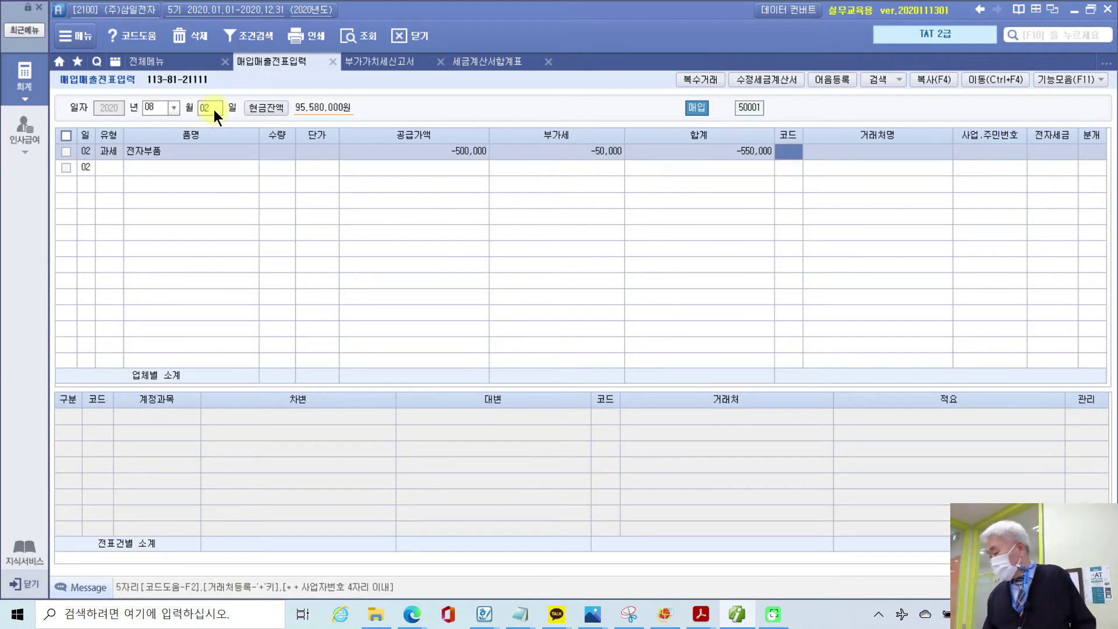
Assign (주)대신 as the 거래처 of the 08월 02일 return line and set 전자세금 to 전자입력.
{"action": "type", "text": "대신"}
{"action": "key", "text": "Return"}
{"action": "key", "text": "Return"}
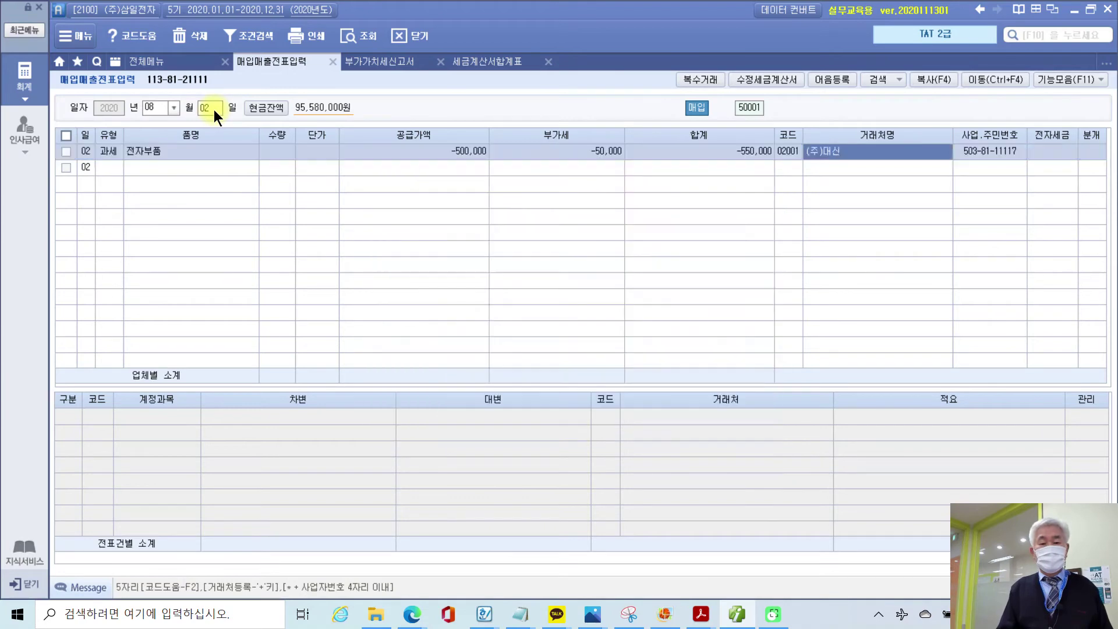
{"action": "key", "text": "Return"}
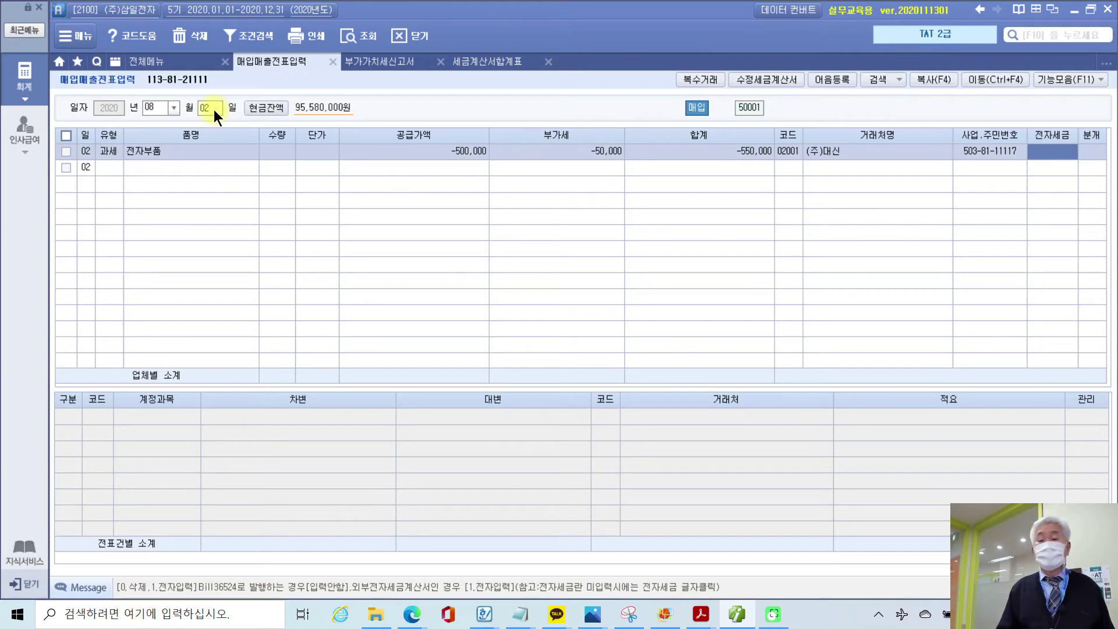
{"action": "type", "text": "1"}
{"action": "key", "text": "Return"}
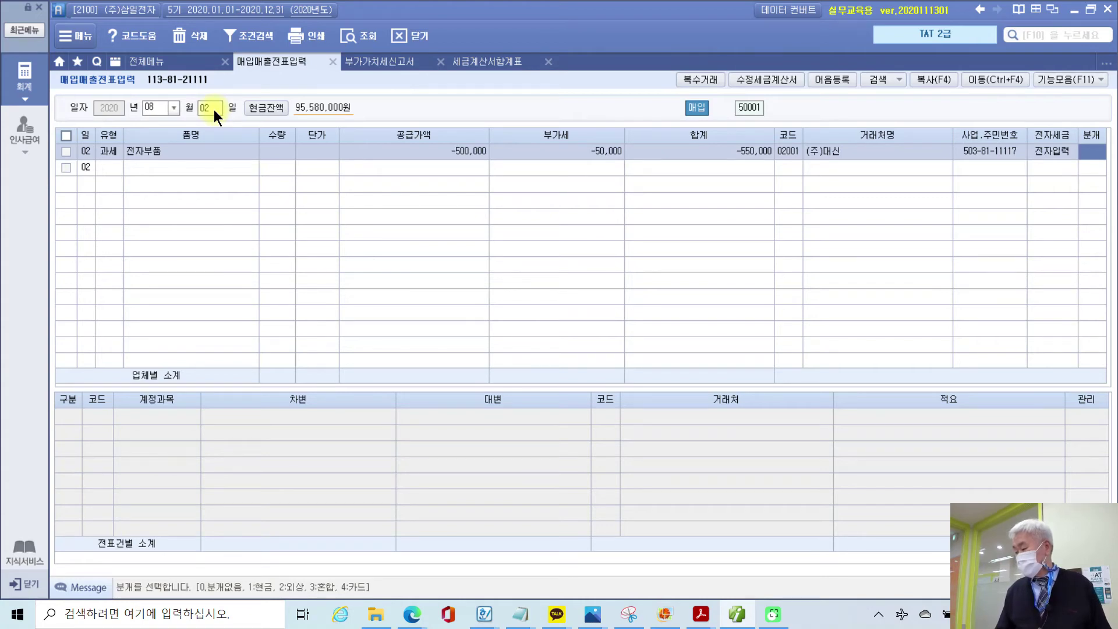
Set the return line's 분개 type to 외상 and select its 외상매입금 journal line for review.
{"action": "type", "text": "2"}
{"action": "key", "text": "Return"}
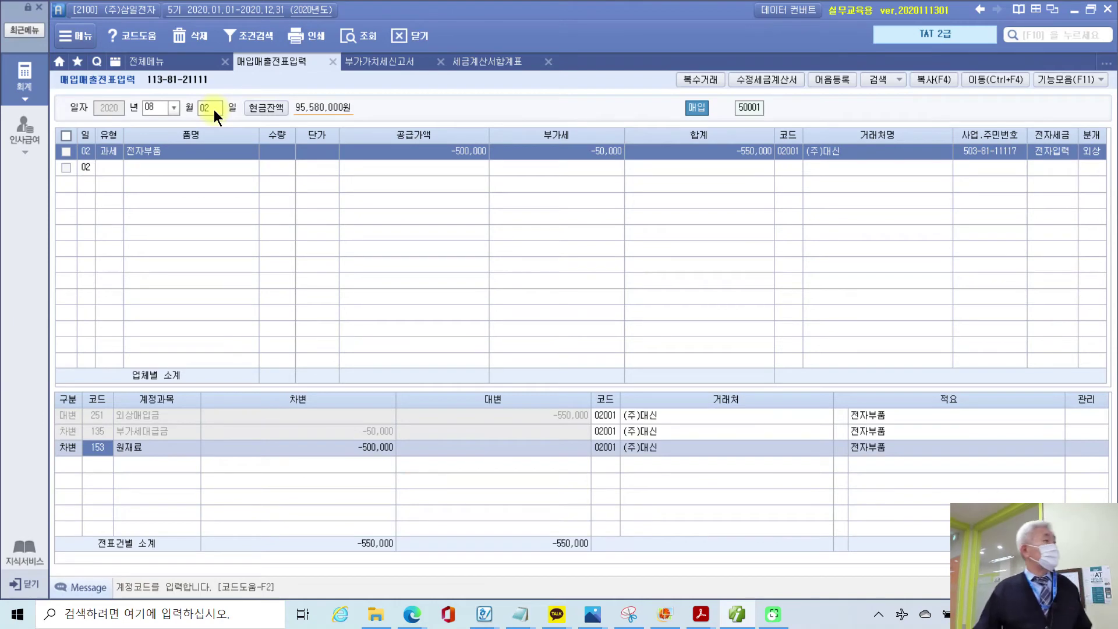
{"action": "left_click", "coordinate": [99, 418]}
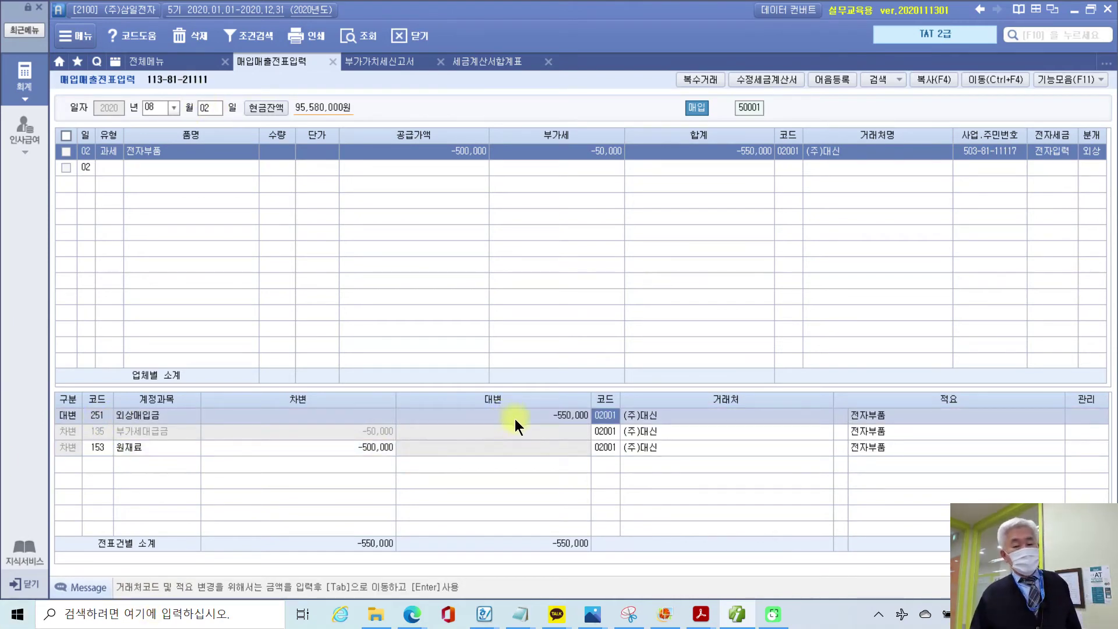
Review the return entry's 부가세대급금 and 원재료 journal lines, and switch to Acrobat Reader to reread transaction 2's 전자 수정세금계산서.
{"action": "left_click", "coordinate": [110, 432]}
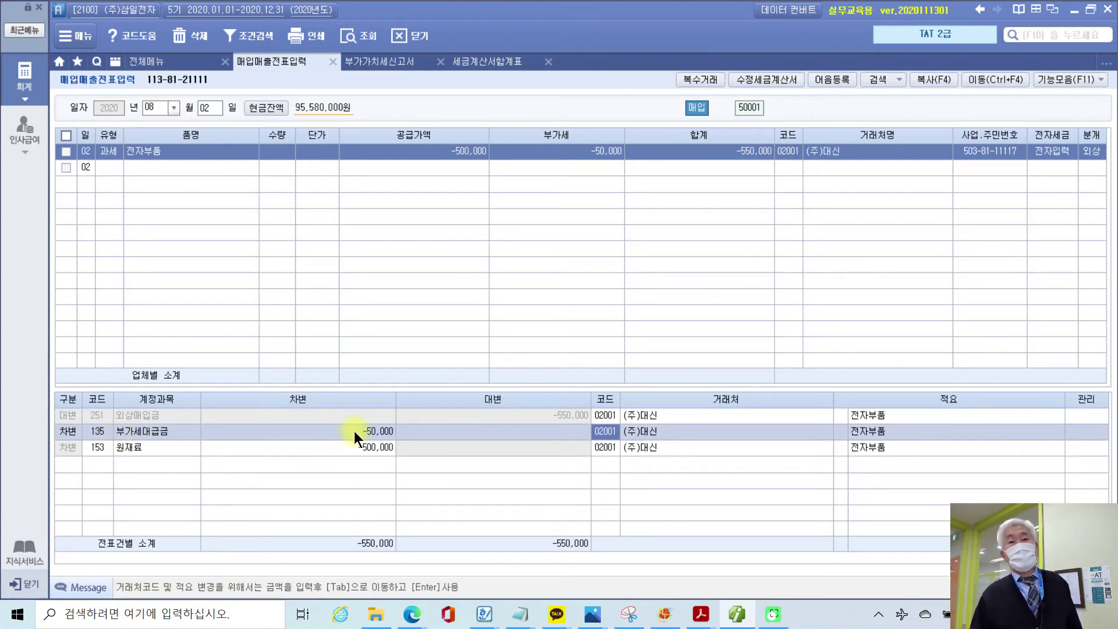
{"action": "left_click", "coordinate": [128, 449]}
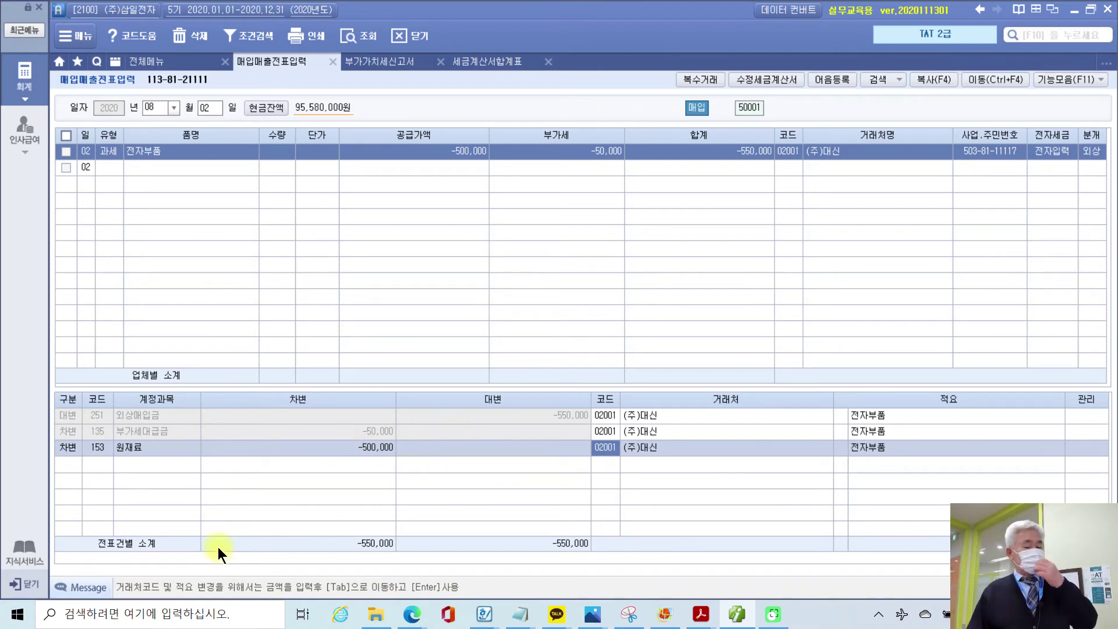
{"action": "left_click", "coordinate": [697, 613]}
{"action": "left_click", "coordinate": [745, 562]}
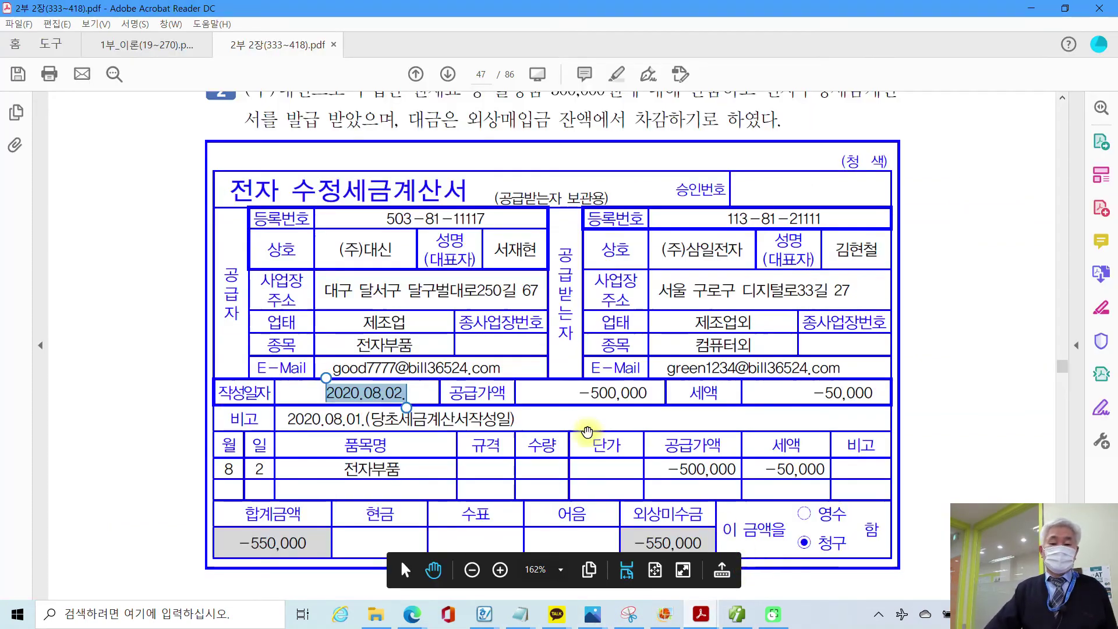
{"action": "left_click", "coordinate": [555, 427]}
{"action": "scroll", "coordinate": [555, 427], "scroll_direction": "down", "scroll_amount": 3}
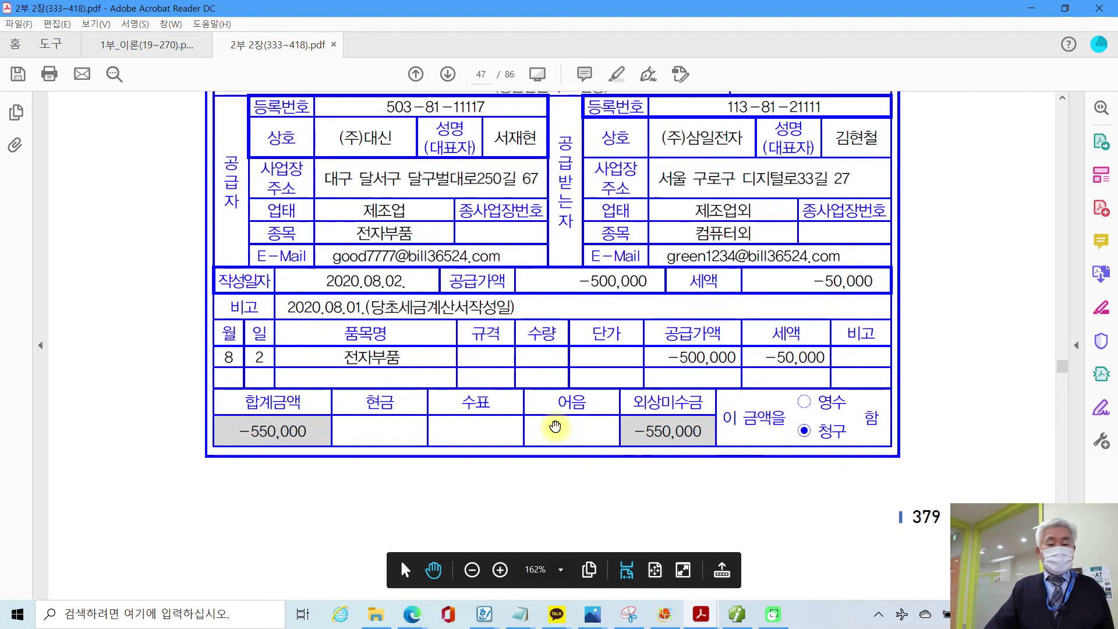
{"action": "scroll", "coordinate": [555, 427], "scroll_direction": "up", "scroll_amount": 2}
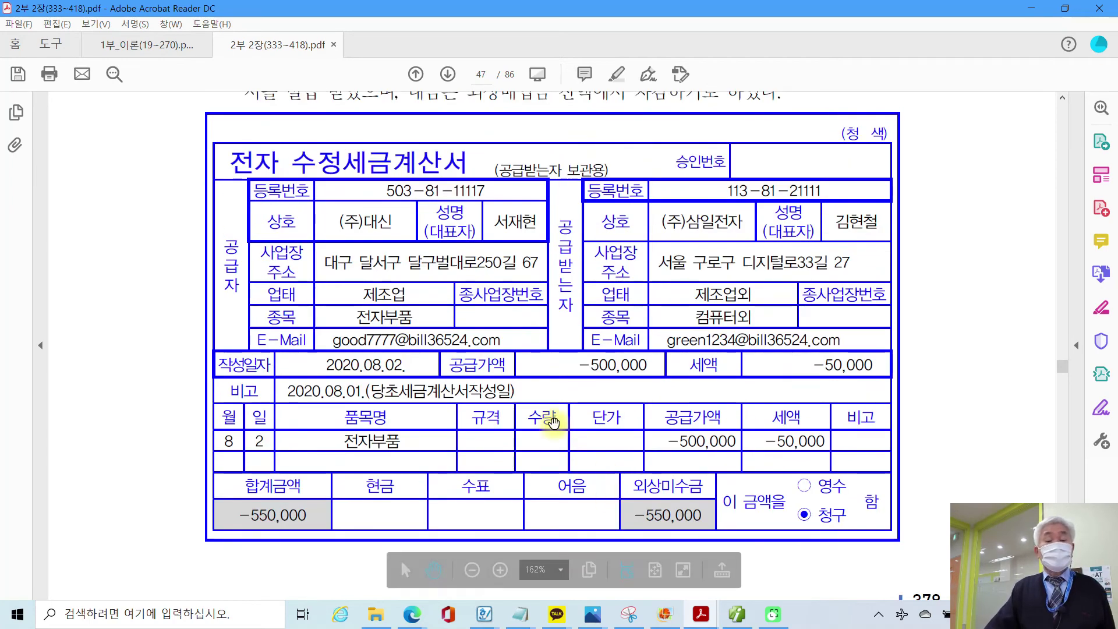
{"action": "scroll", "coordinate": [554, 426], "scroll_direction": "up", "scroll_amount": 1}
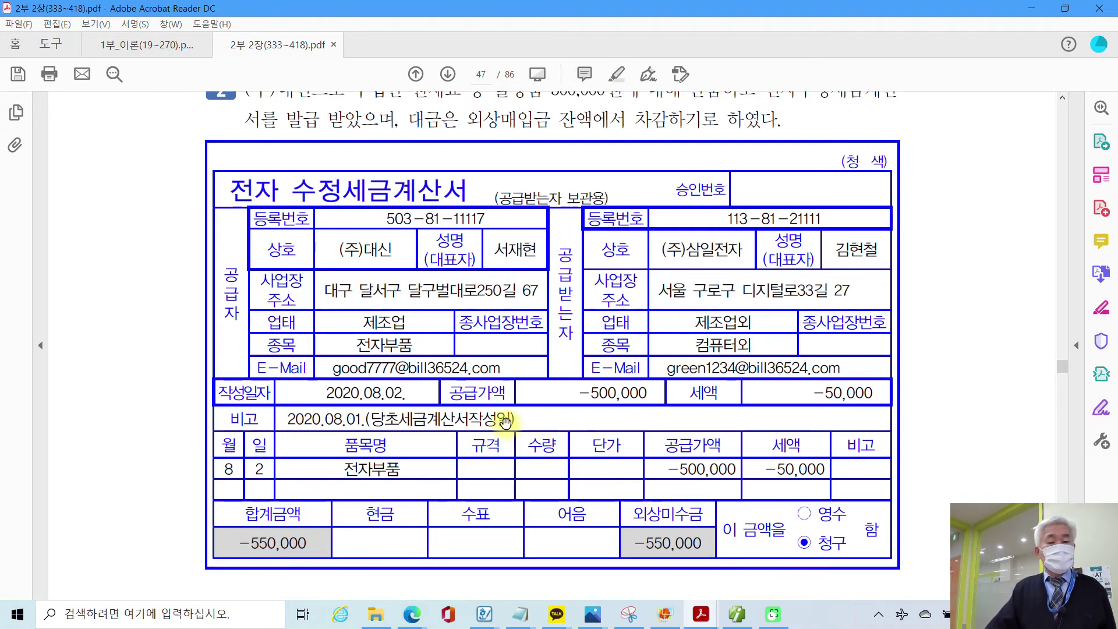
{"action": "scroll", "coordinate": [507, 422], "scroll_direction": "down", "scroll_amount": 1}
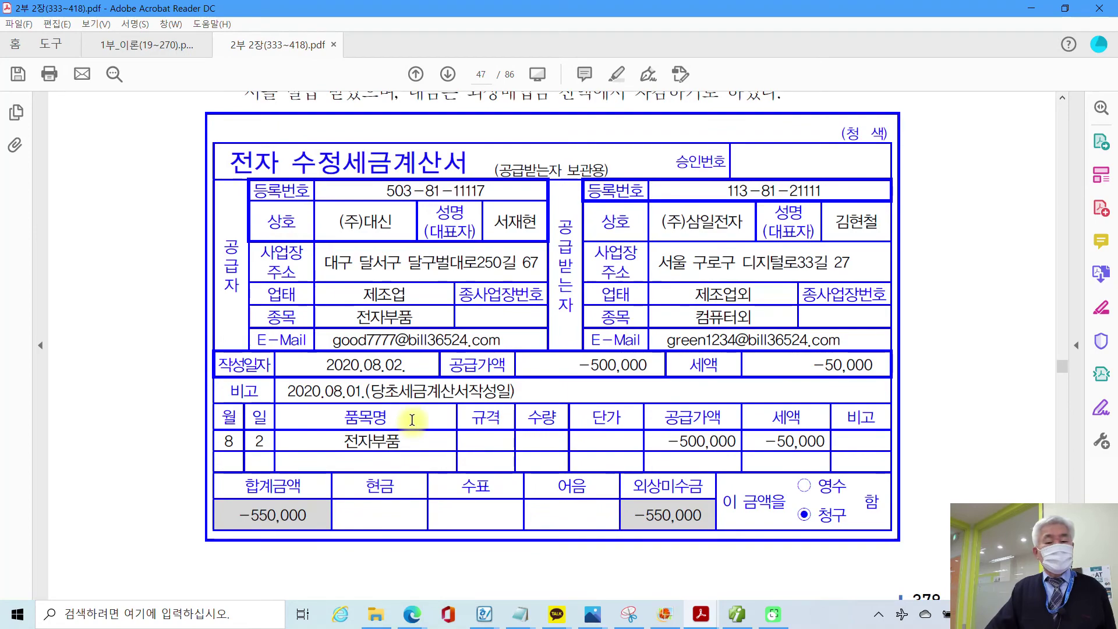
{"action": "scroll", "coordinate": [412, 420], "scroll_direction": "up", "scroll_amount": 10}
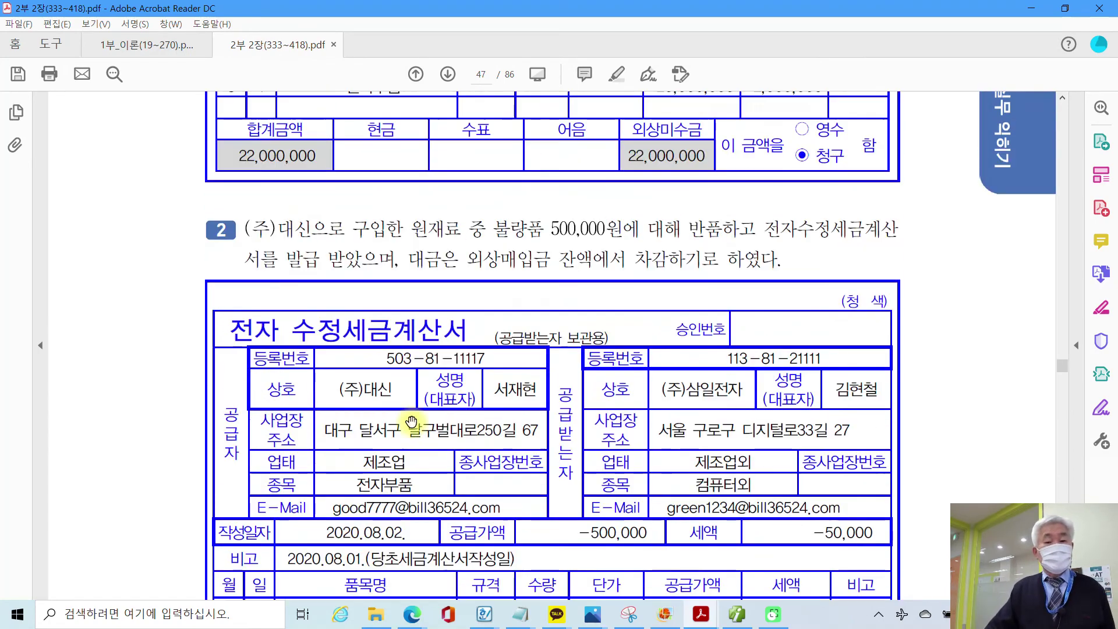
{"action": "scroll", "coordinate": [656, 372], "scroll_direction": "down", "scroll_amount": 10}
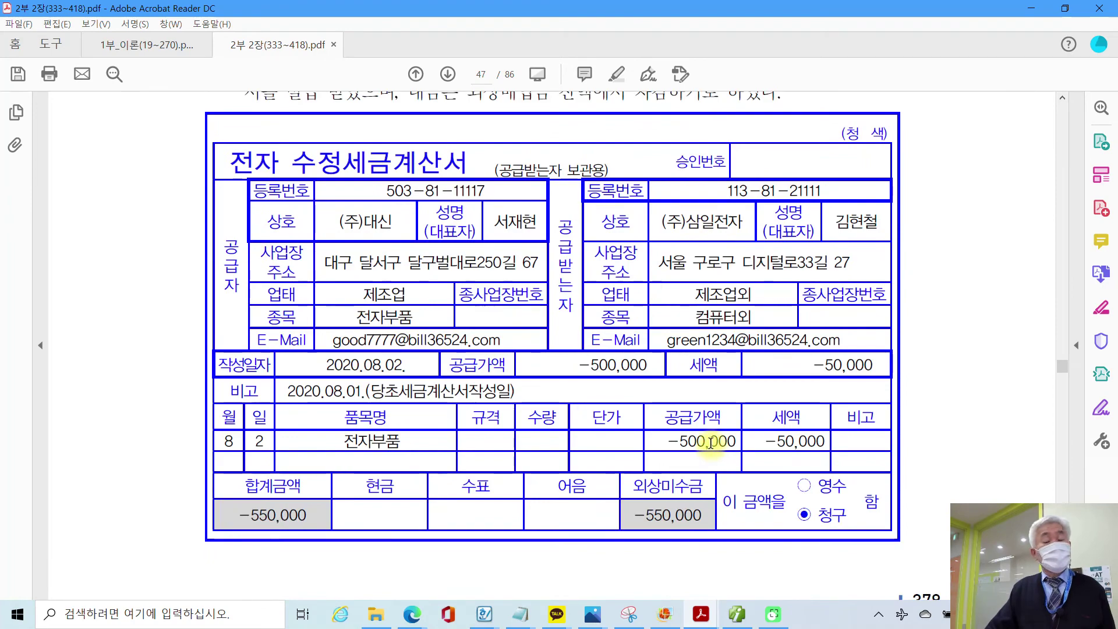
Examine transaction 3's 전자세금계산서 from (주)동우기계 in the textbook PDF and copy its 작성일자, 2020.08.03.
{"action": "scroll", "coordinate": [711, 445], "scroll_direction": "down", "scroll_amount": 6}
{"action": "scroll", "coordinate": [710, 444], "scroll_direction": "down", "scroll_amount": 20}
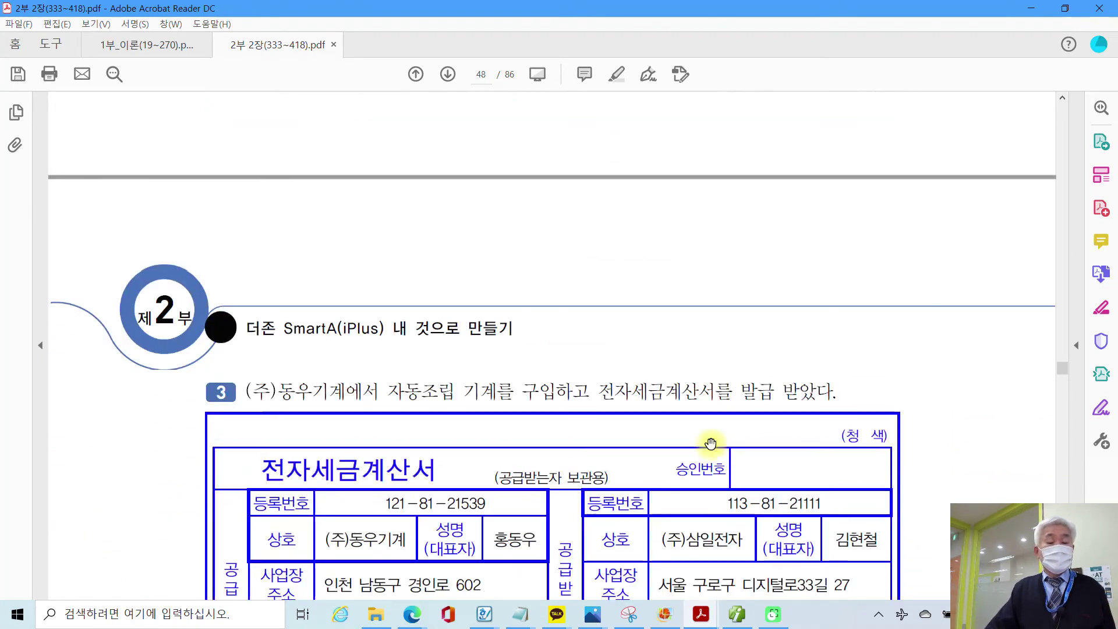
{"action": "scroll", "coordinate": [710, 444], "scroll_direction": "down", "scroll_amount": 6}
{"action": "scroll", "coordinate": [565, 375], "scroll_direction": "up", "scroll_amount": 7}
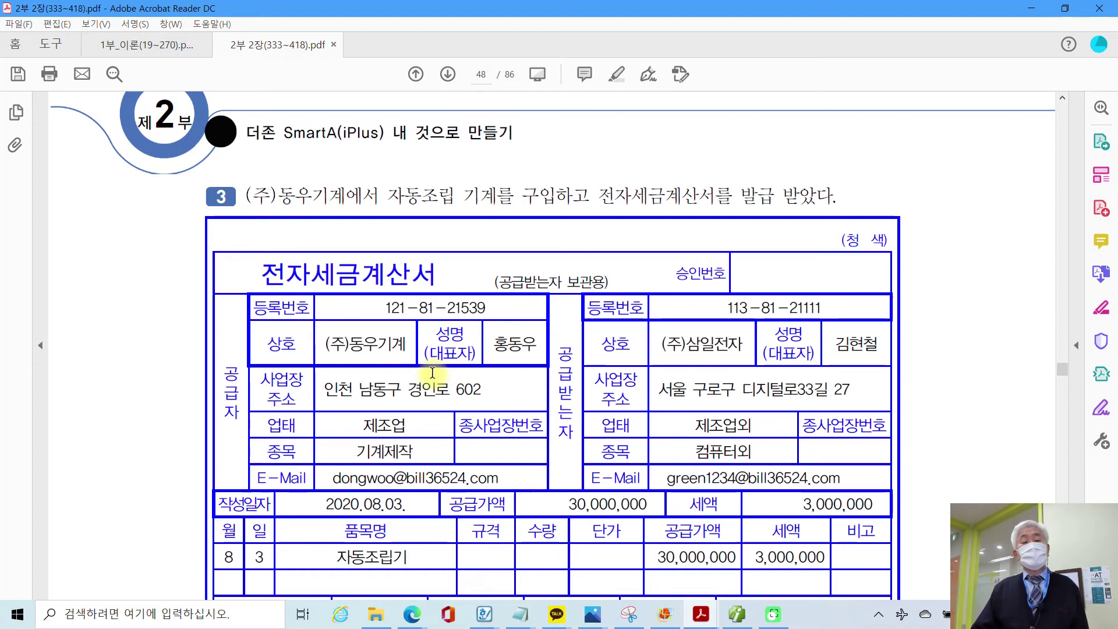
{"action": "scroll", "coordinate": [434, 371], "scroll_direction": "down", "scroll_amount": 1}
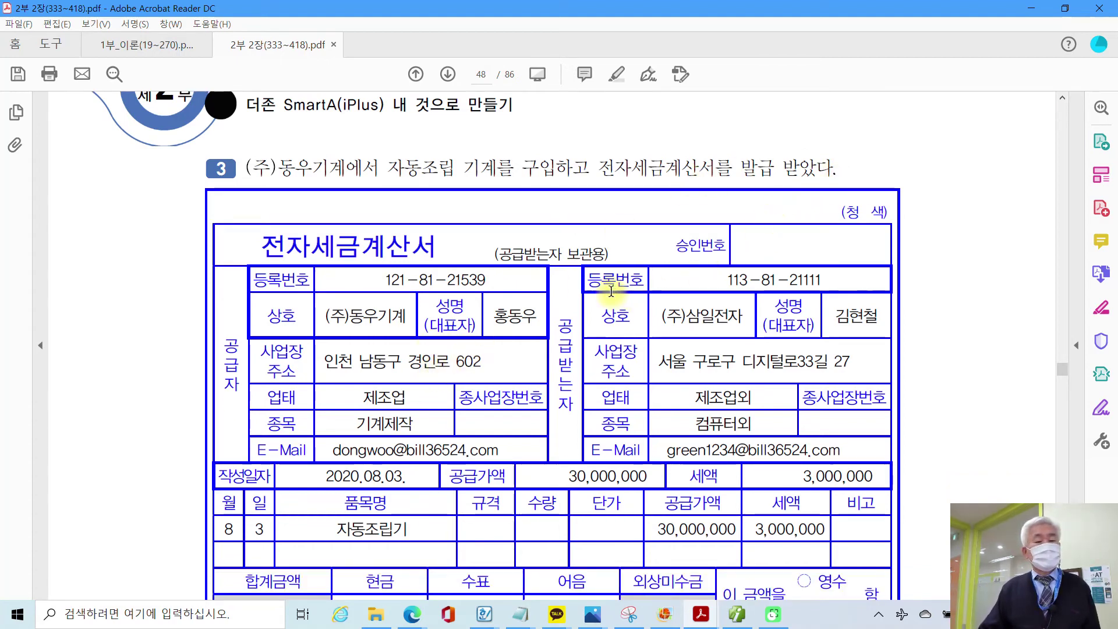
{"action": "scroll", "coordinate": [611, 291], "scroll_direction": "down", "scroll_amount": 1}
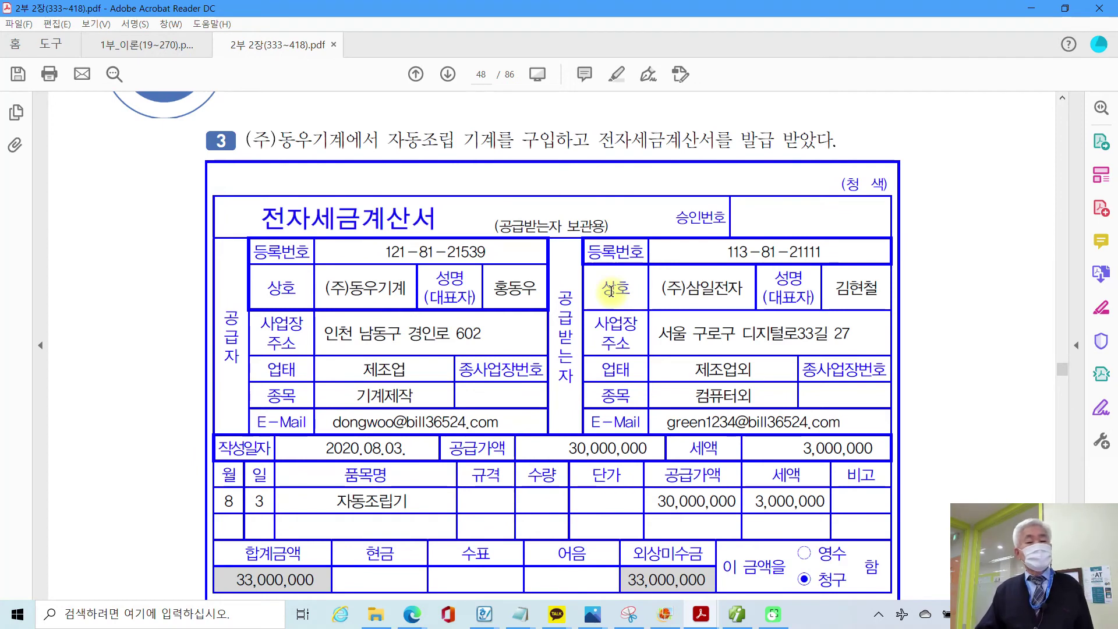
{"action": "scroll", "coordinate": [611, 291], "scroll_direction": "down", "scroll_amount": 2}
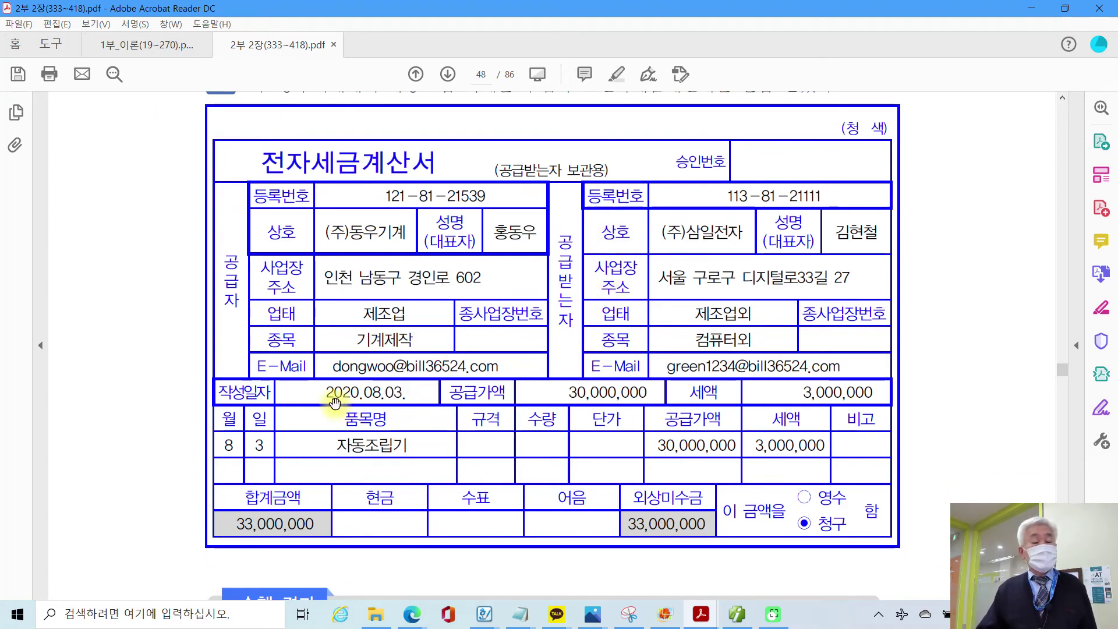
{"action": "scroll", "coordinate": [350, 402], "scroll_direction": "up", "scroll_amount": 1}
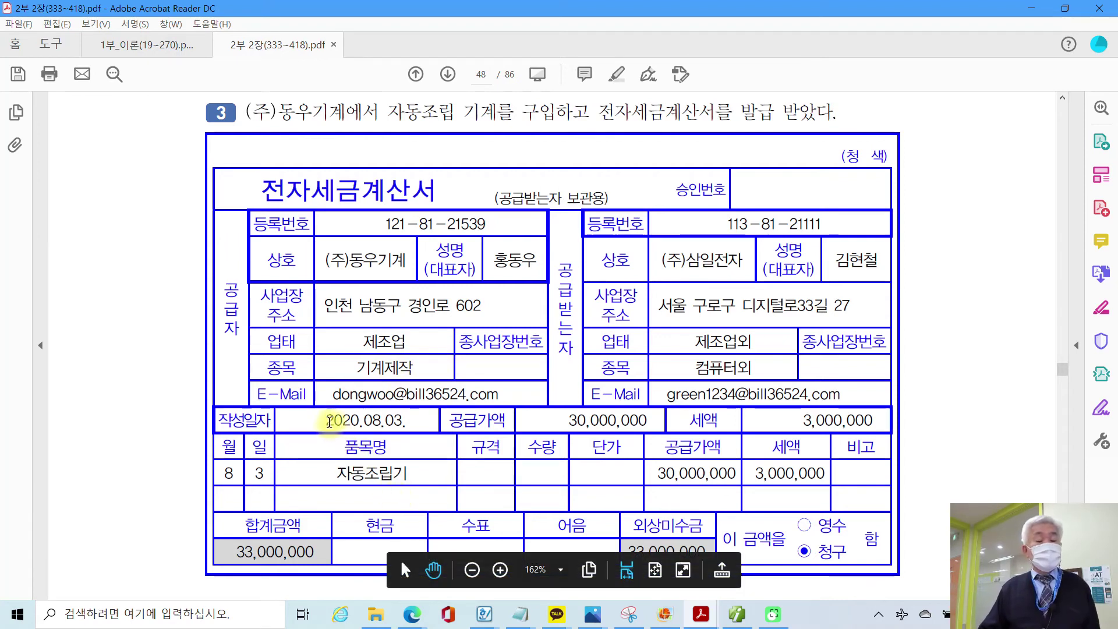
{"action": "left_click_drag", "start_coordinate": [324, 421], "coordinate": [406, 421]}
{"action": "right_click", "coordinate": [390, 427]}
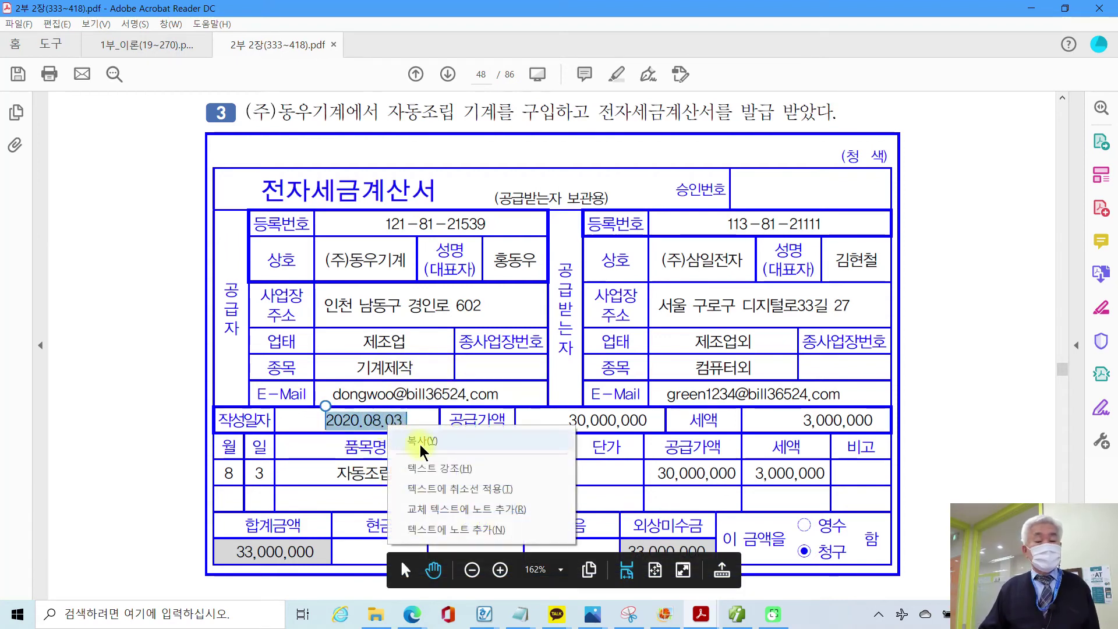
{"action": "left_click", "coordinate": [413, 445]}
Return to SmartA's 매입매출전표입력, set the date to 08월 03일 and start a 51.과세 purchase line.
{"action": "left_click", "coordinate": [737, 614]}
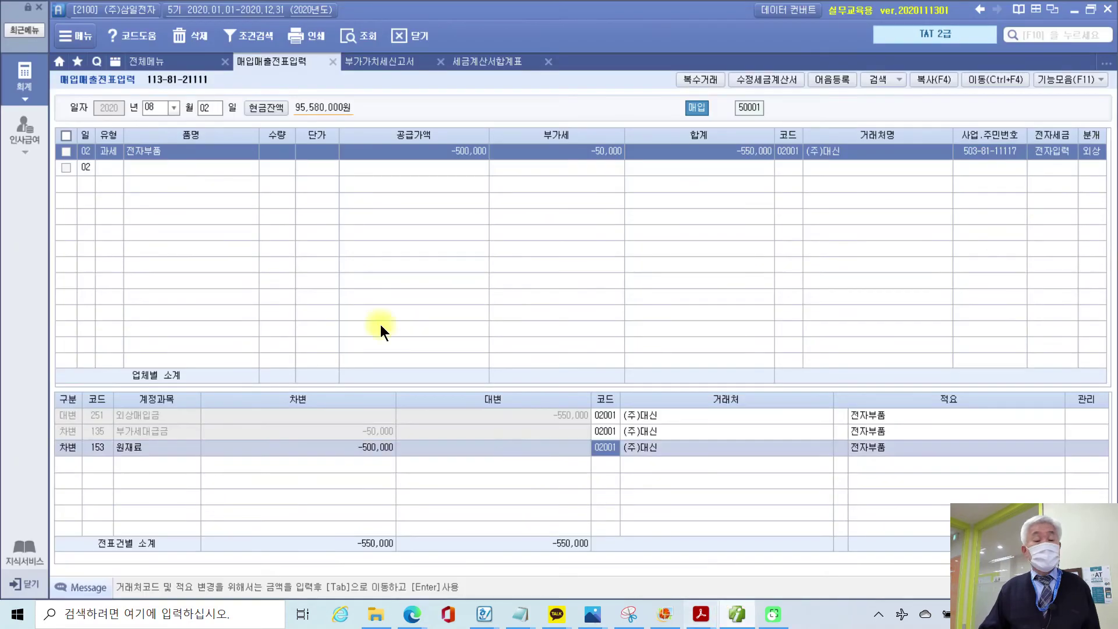
{"action": "left_click", "coordinate": [212, 108]}
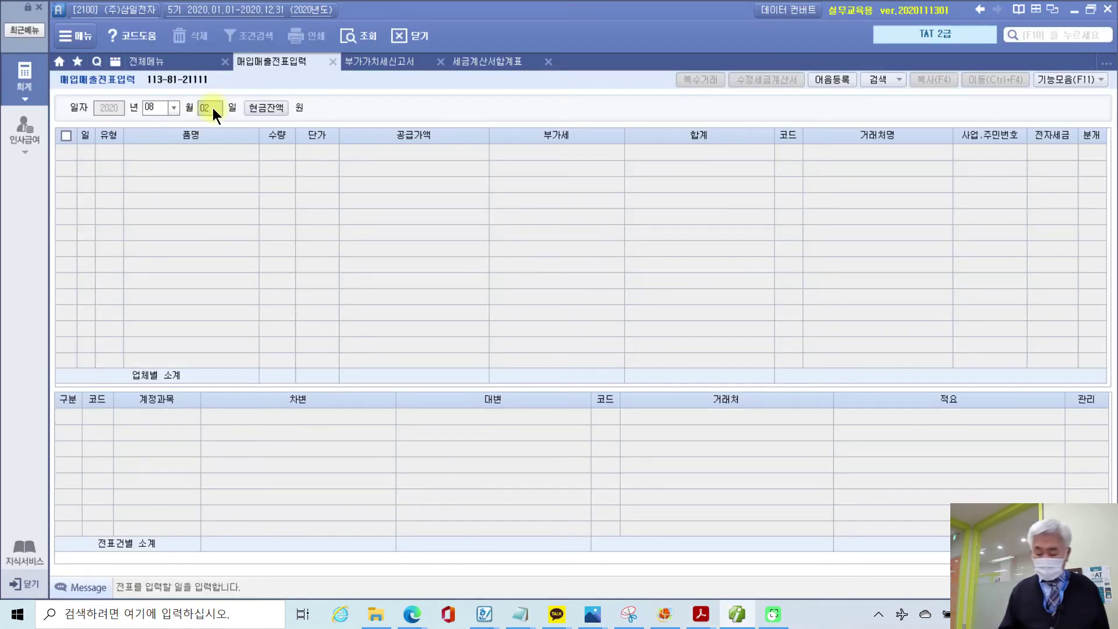
{"action": "type", "text": "03"}
{"action": "key", "text": "Return"}
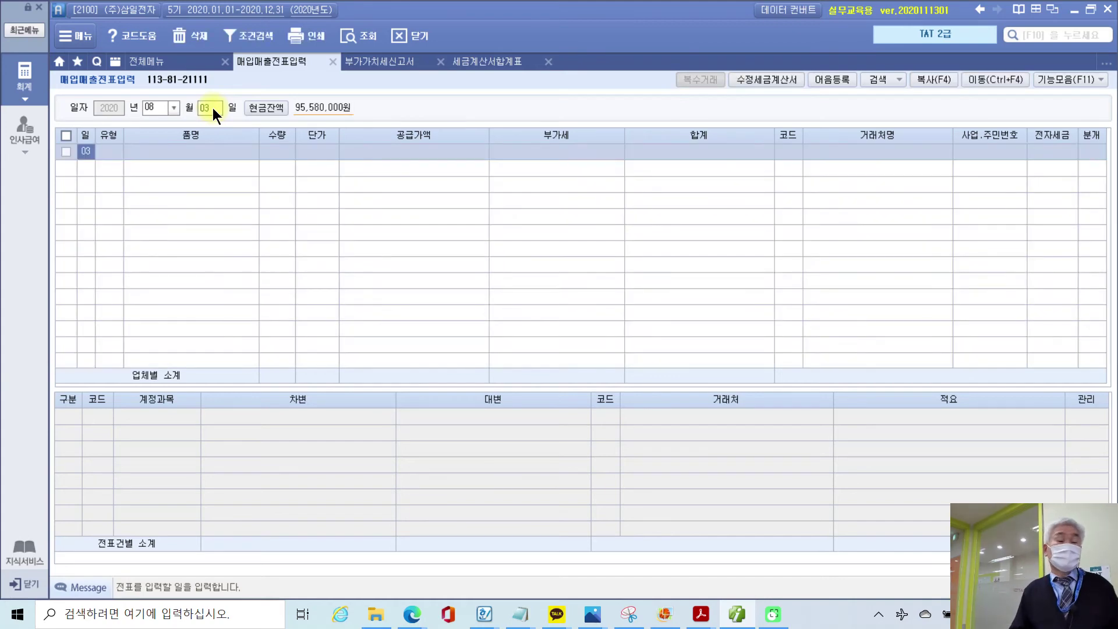
{"action": "key", "text": "Return"}
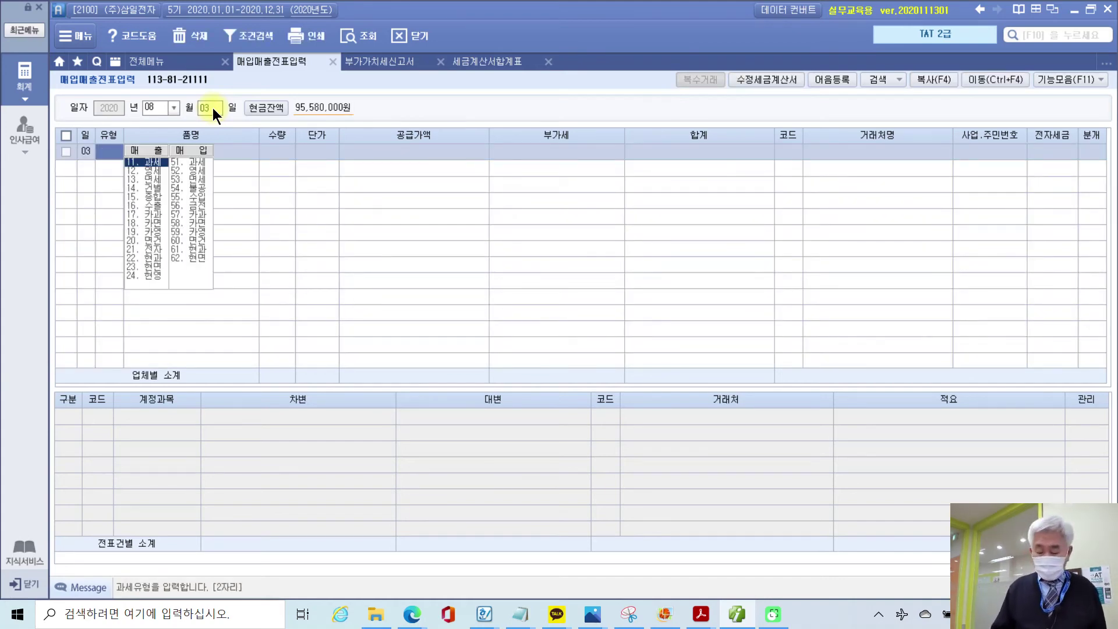
{"action": "type", "text": "5"}
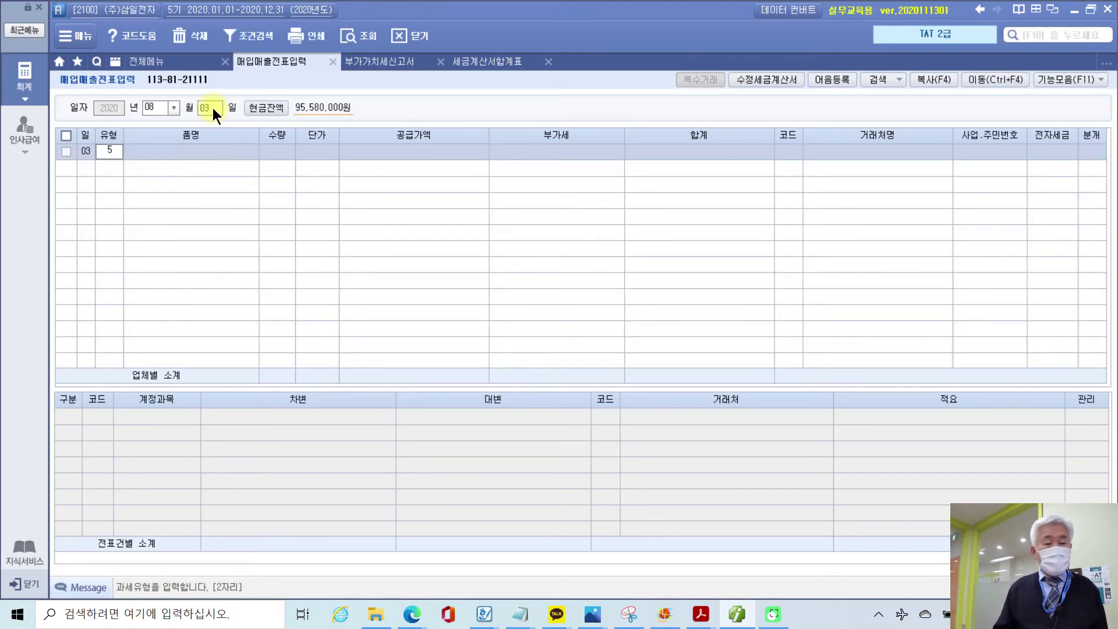
{"action": "type", "text": "1"}
{"action": "key", "text": "Return"}
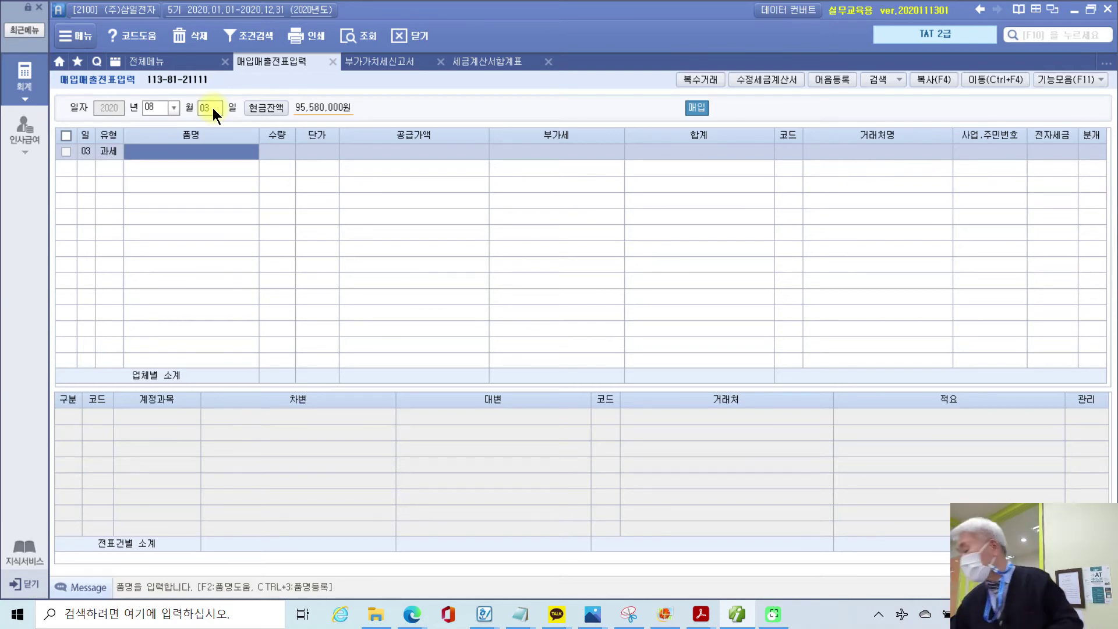
Enter item 자동조립기 with a 공급가액 of 30,000,000, leaving quantity and unit price blank and accepting the calculated 부가세.
{"action": "type", "text": "자동"}
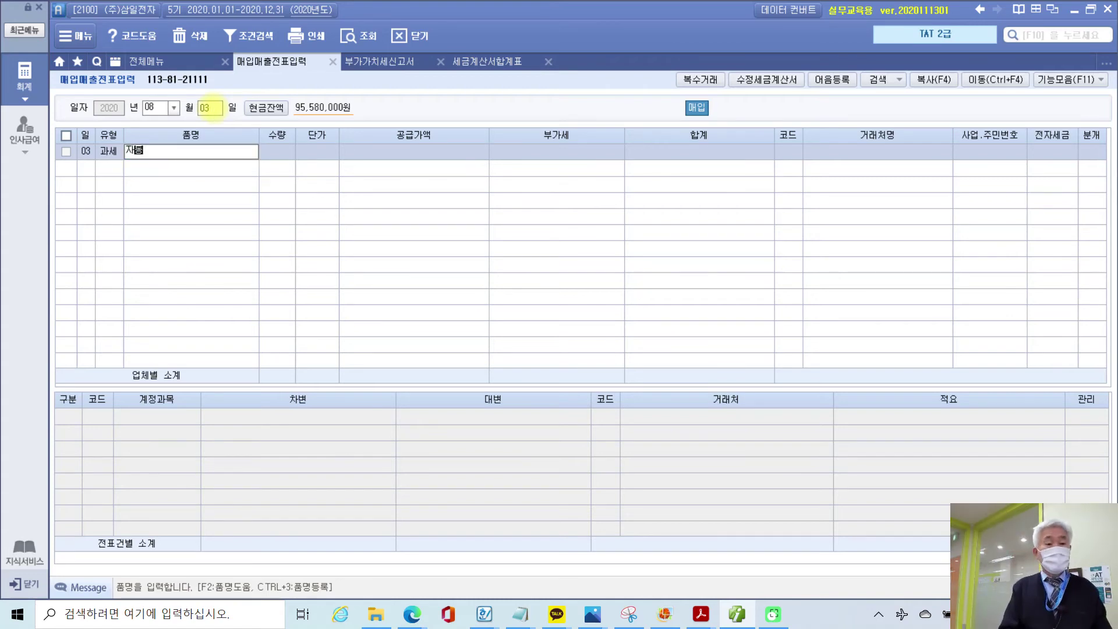
{"action": "type", "text": "조립기"}
{"action": "key", "text": "Return"}
{"action": "key", "text": "Return"}
{"action": "key", "text": "Return"}
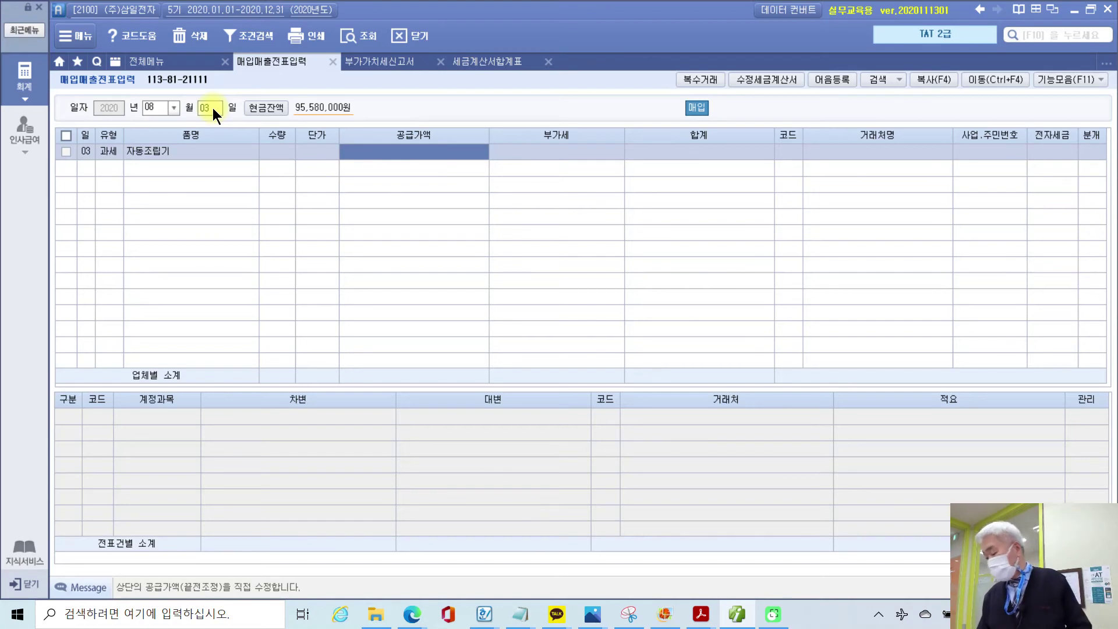
{"action": "type", "text": "30000000"}
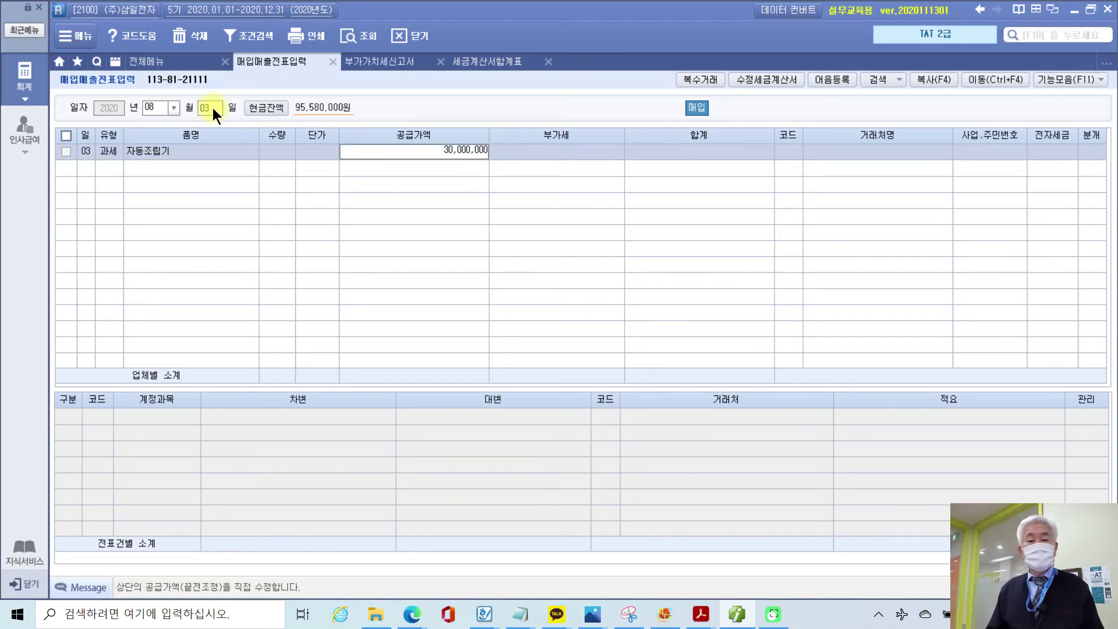
{"action": "key", "text": "Return"}
{"action": "key", "text": "Return"}
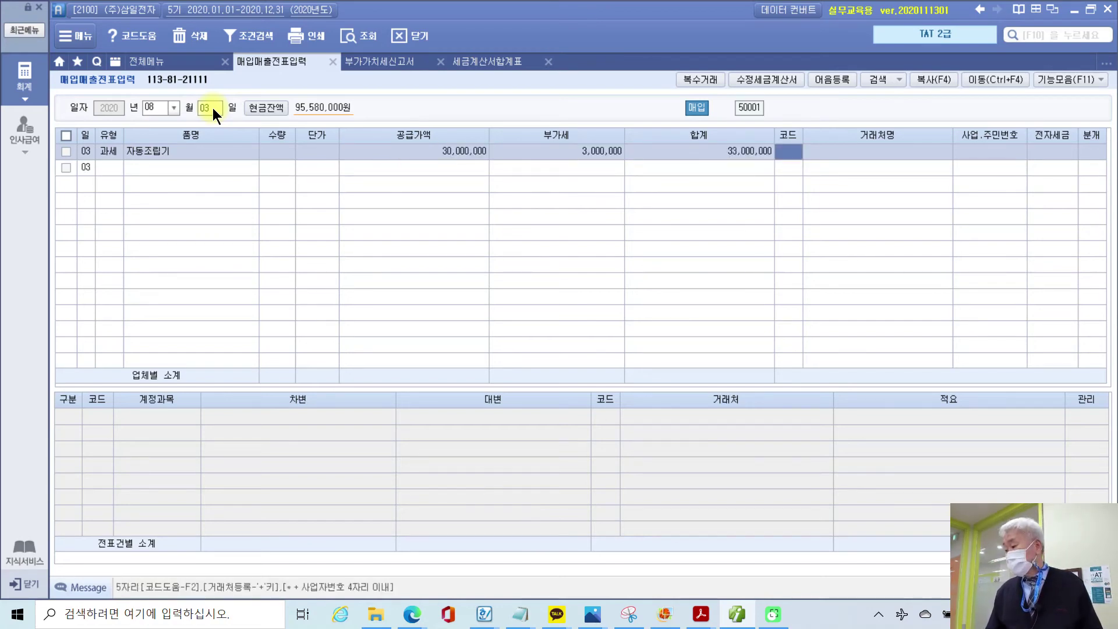
Assign (주)동우기계 as the 거래처 of the 08월 03일 자동조립기 line and set 전자세금 to 전자입력.
{"action": "type", "text": "동우"}
{"action": "key", "text": "Return"}
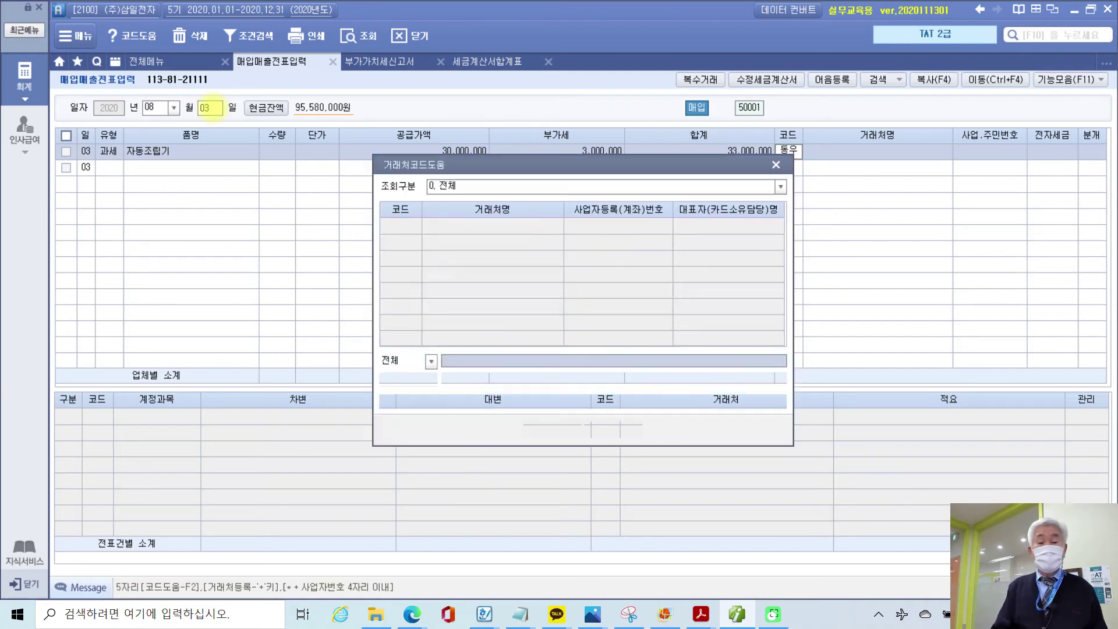
{"action": "key", "text": "Return"}
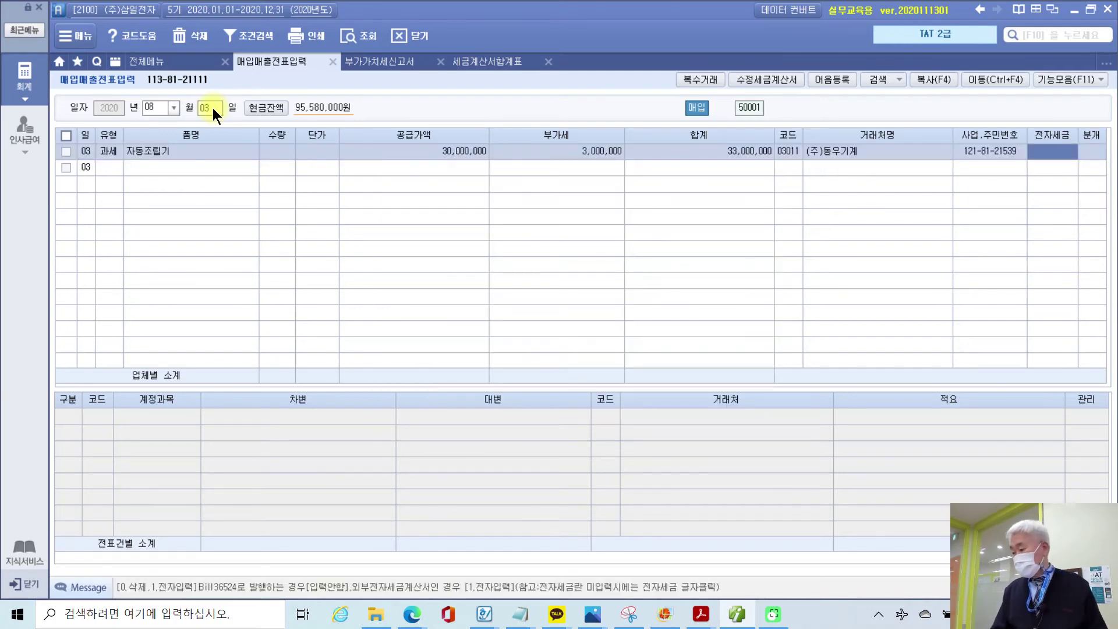
{"action": "type", "text": "1"}
{"action": "key", "text": "Return"}
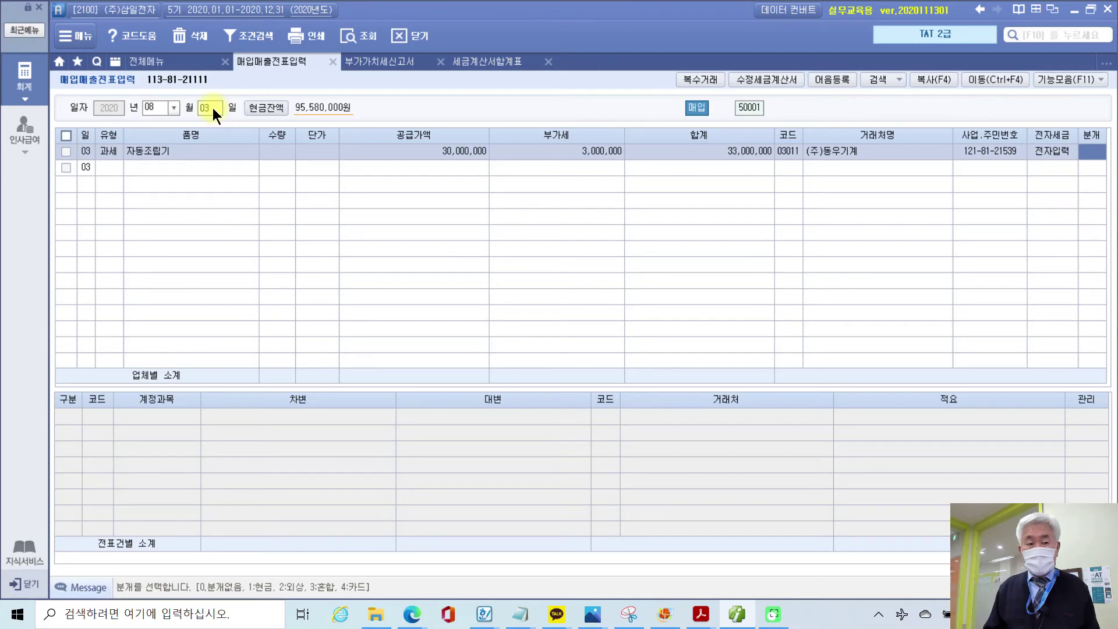
Set the 자동조립기 line's 분개 type to 혼합 and select its 부가세대급금 journal line for review.
{"action": "type", "text": "3"}
{"action": "key", "text": "Return"}
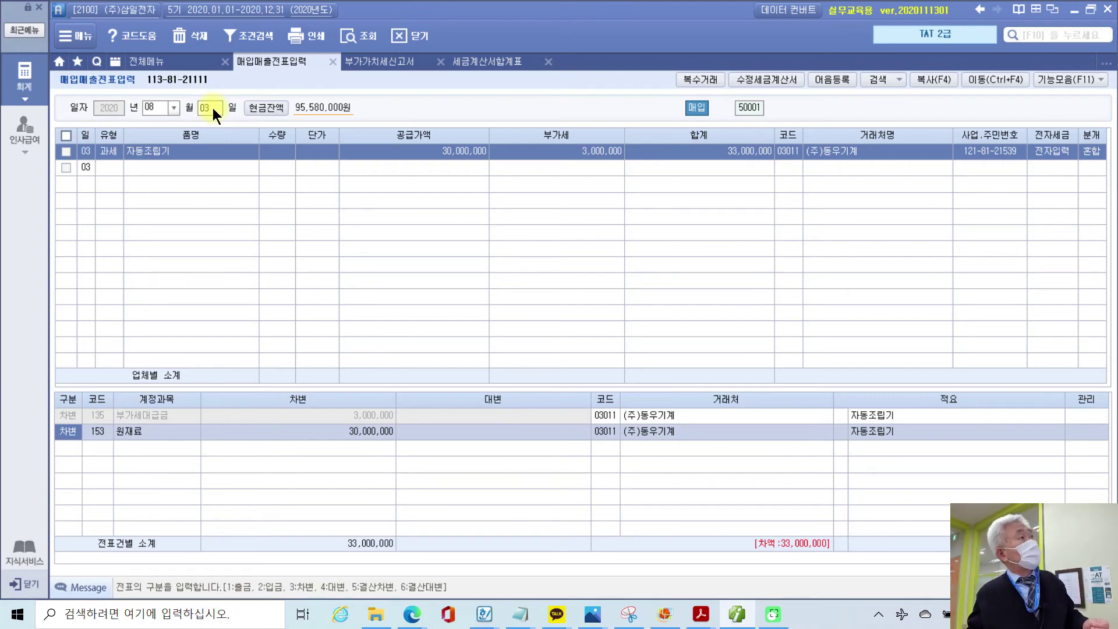
{"action": "left_click", "coordinate": [358, 417]}
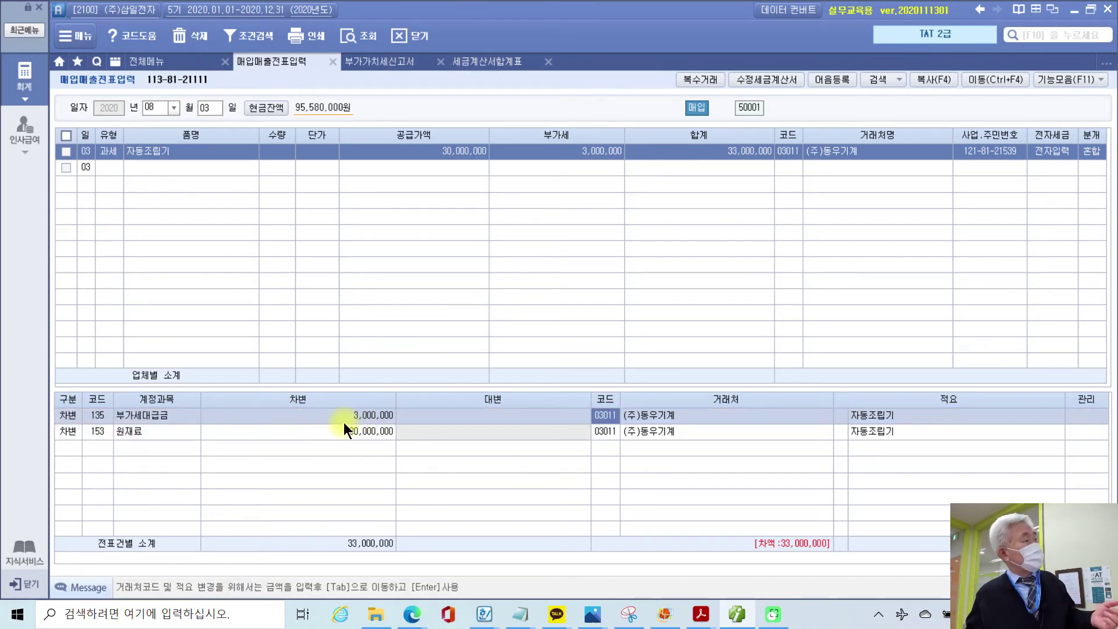
Replace the 원재료 debit account in the 자동조립기 journal entry with 206.기계장치, keeping the 30,000,000 amount.
{"action": "left_click", "coordinate": [92, 430]}
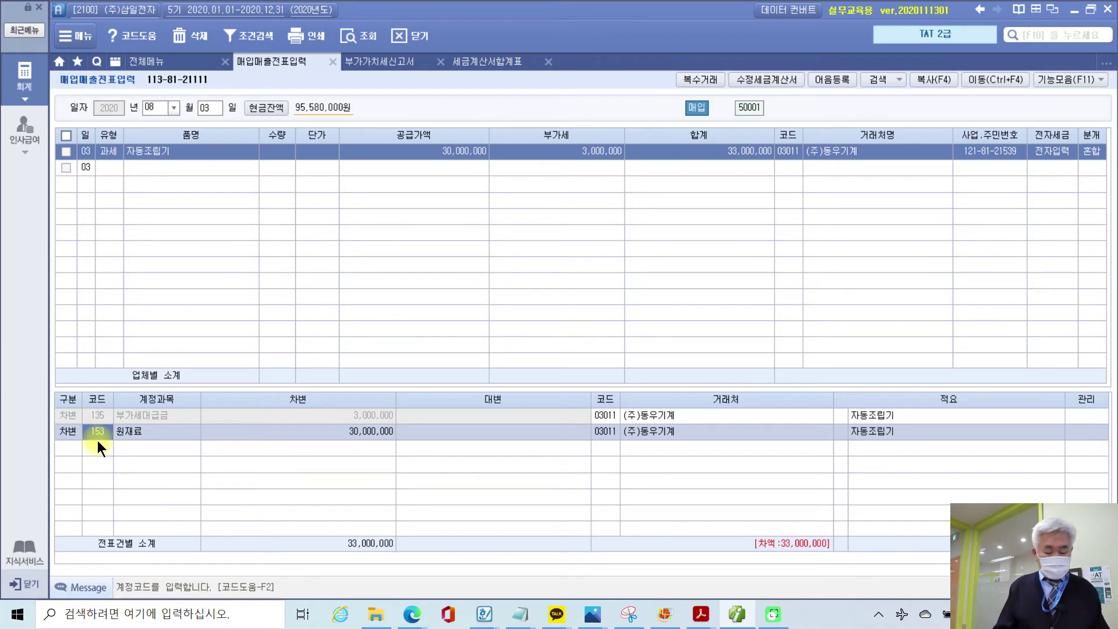
{"action": "type", "text": "기계"}
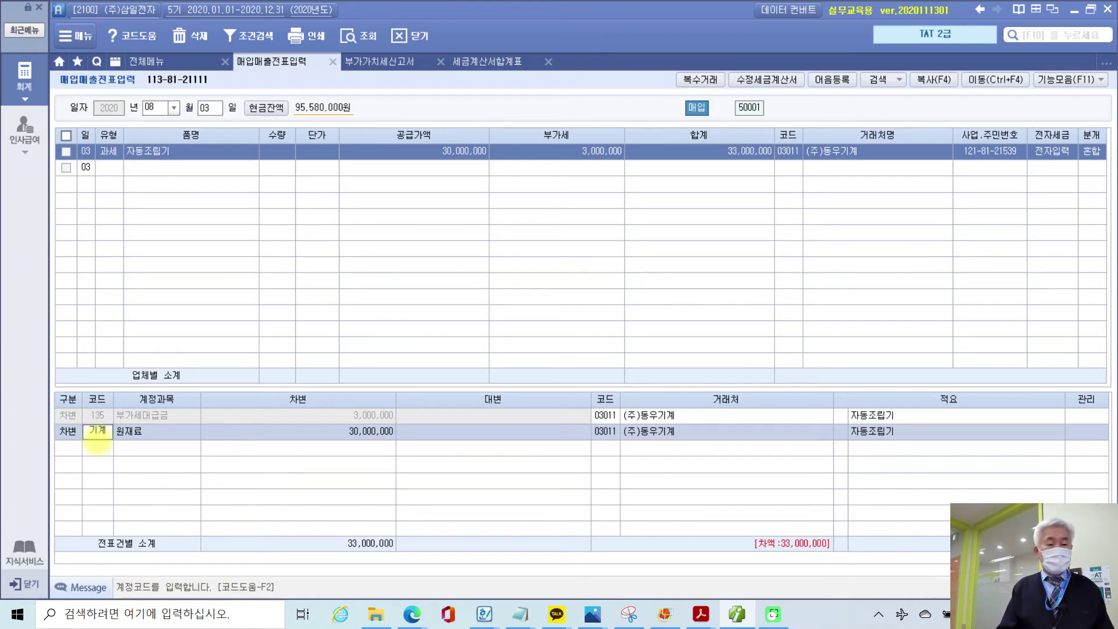
{"action": "key", "text": "Return"}
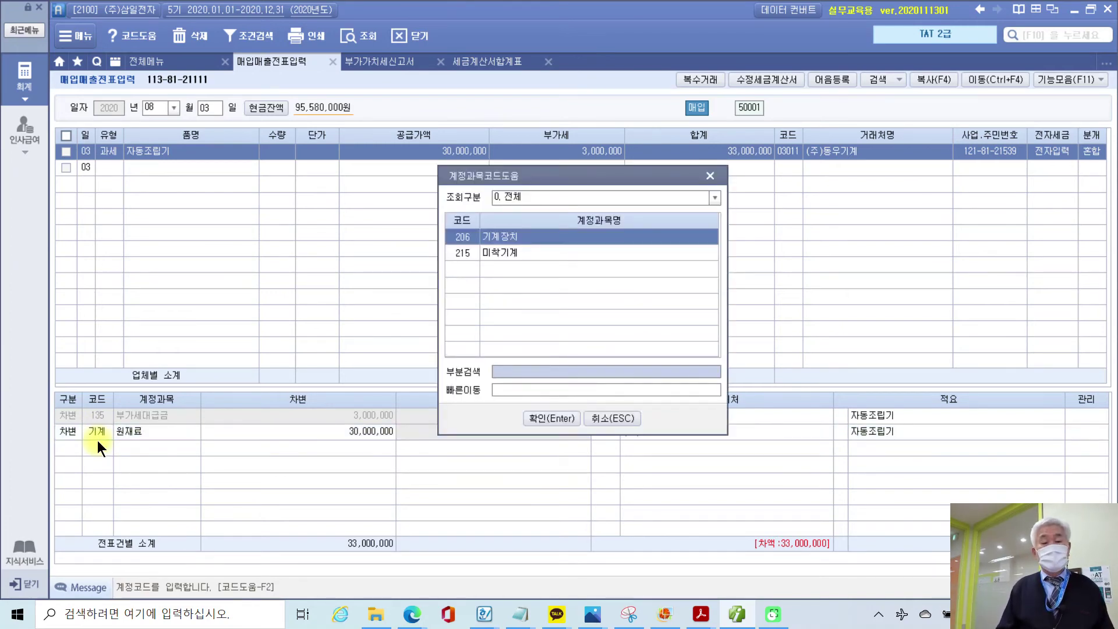
{"action": "key", "text": "Return"}
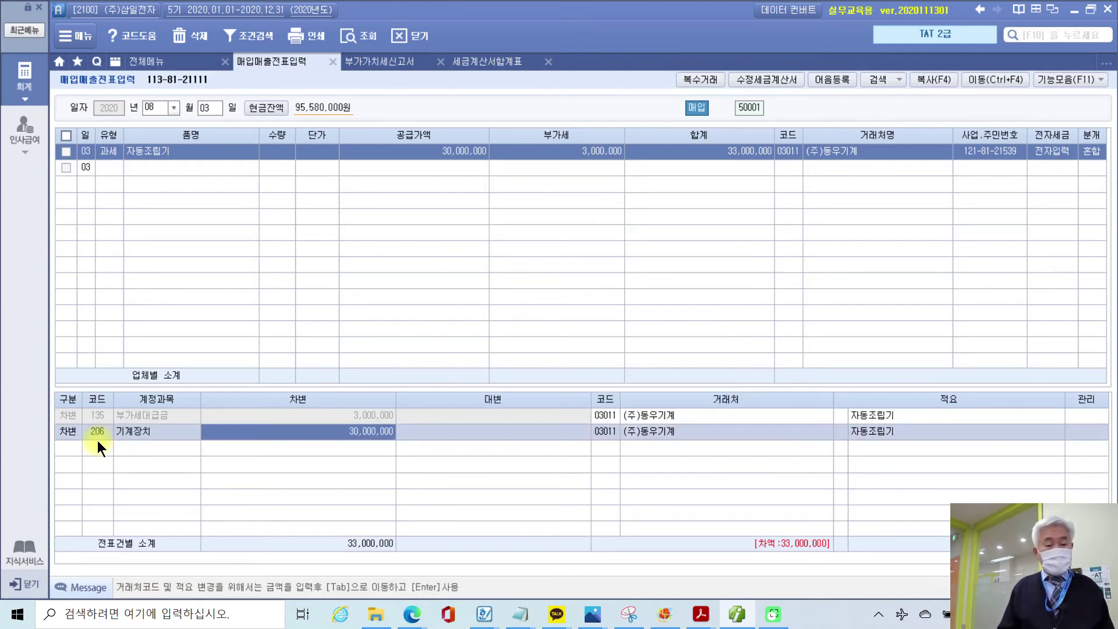
Add a 대변 line to the 자동조립기 journal entry with account 253.미지급금 and an amount of 33,000,000 for (주)동우기계.
{"action": "key", "text": "Return"}
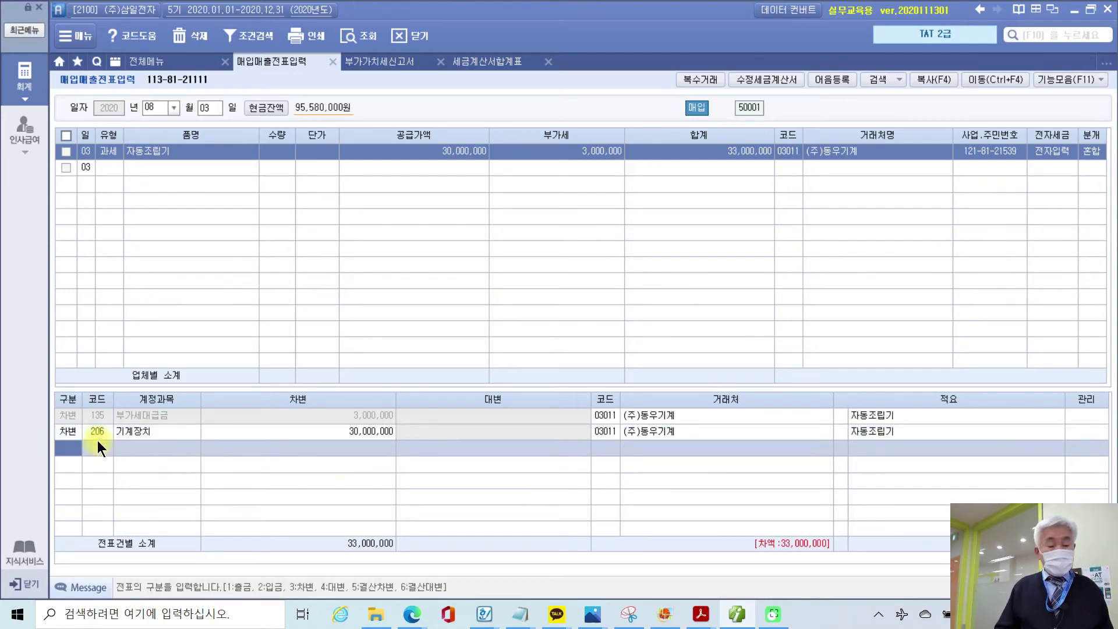
{"action": "type", "text": "4"}
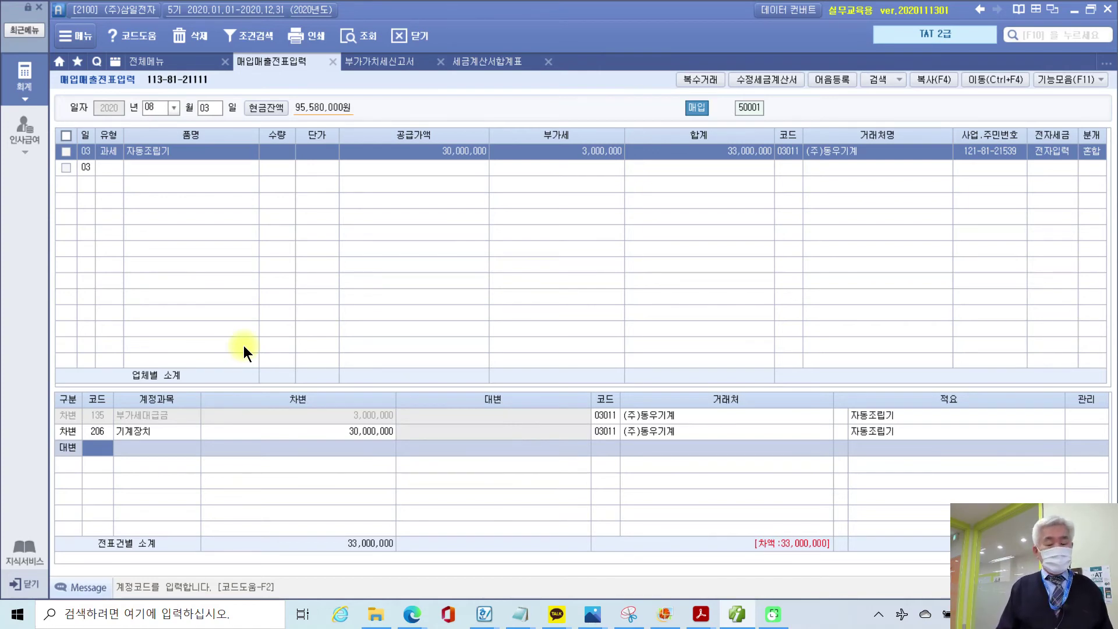
{"action": "type", "text": "253"}
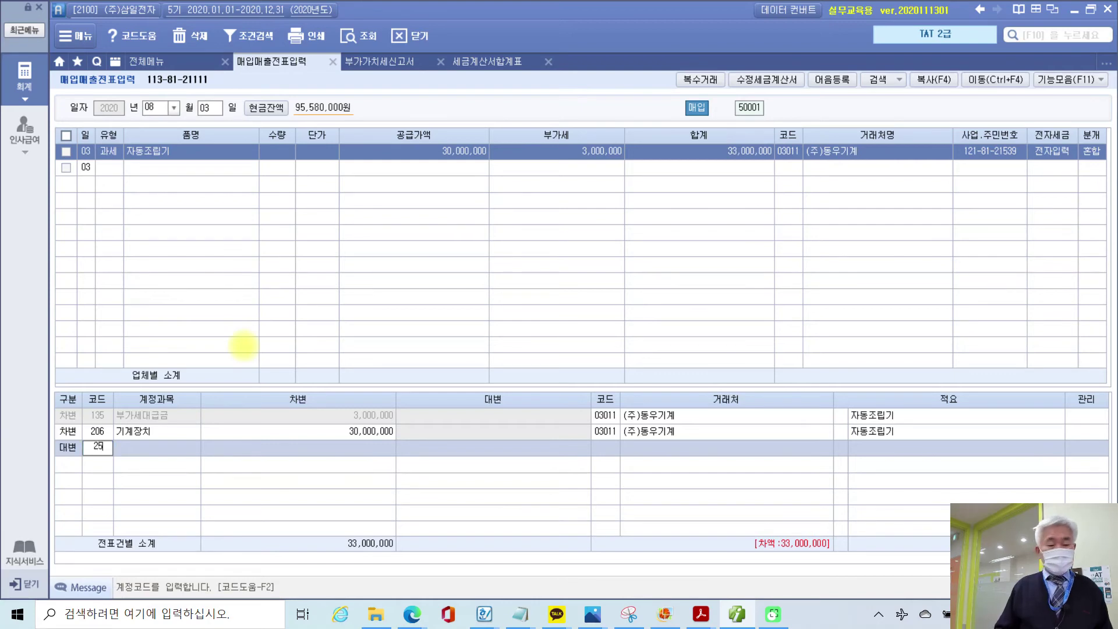
{"action": "key", "text": "Return"}
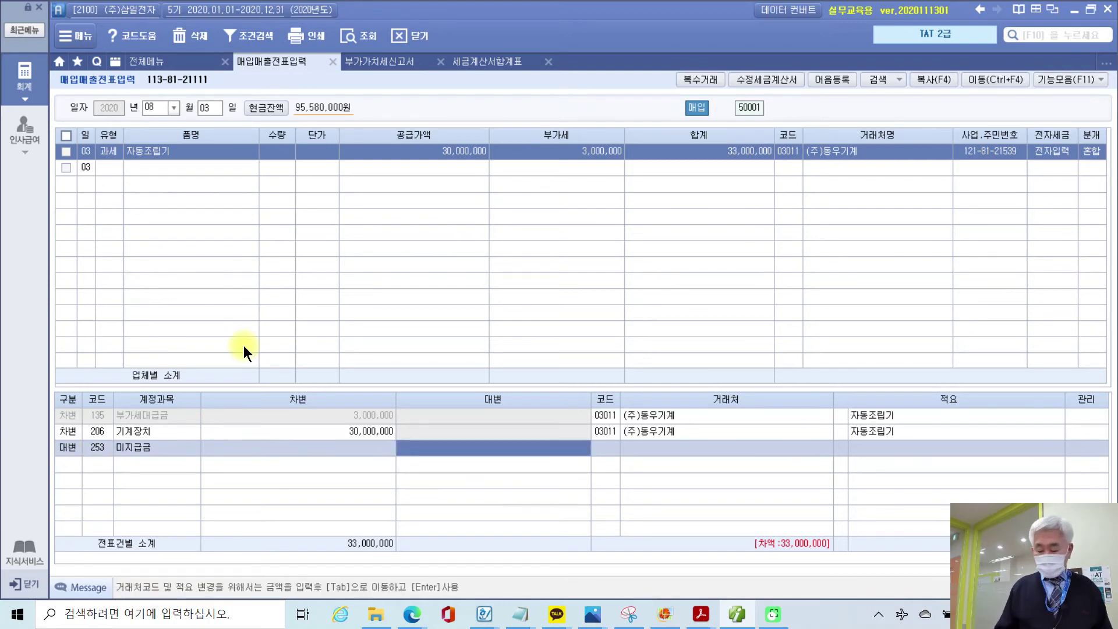
{"action": "type", "text": "33000000"}
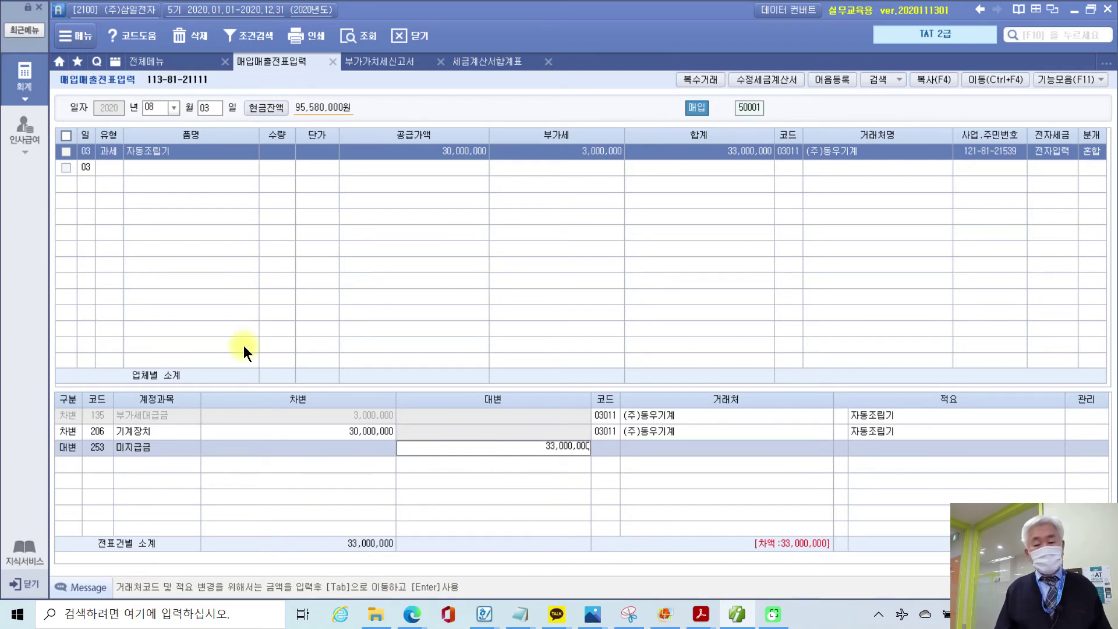
{"action": "key", "text": "Tab"}
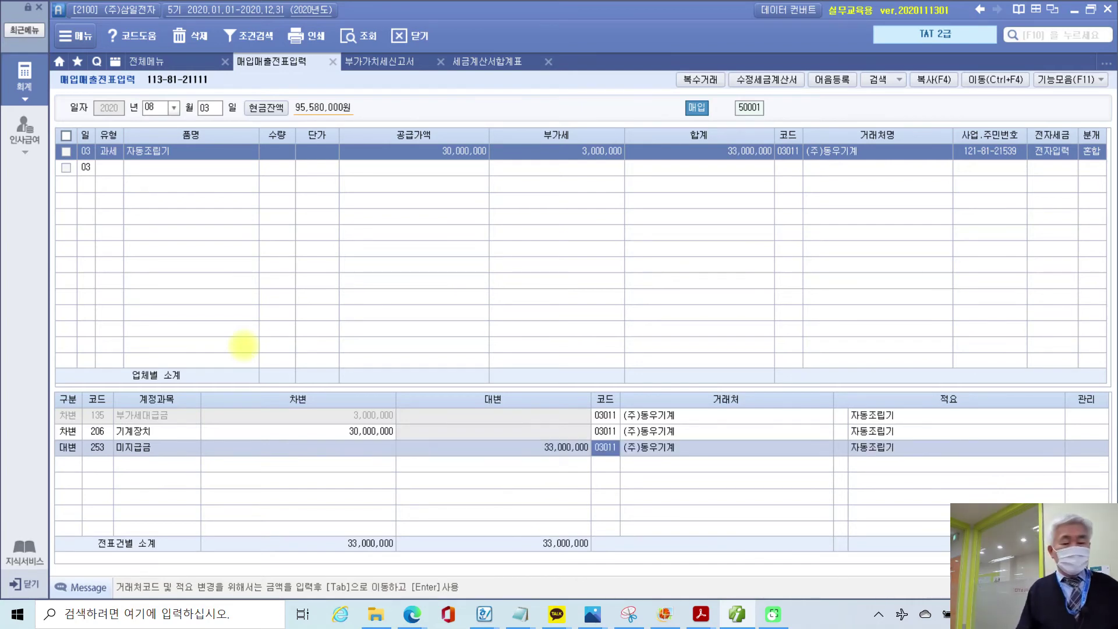
Check the 자동조립기 journal entry's 거래처 on every line and compare its debit and credit totals.
{"action": "mouse_move", "coordinate": [648, 485]}
{"action": "left_mouse_down"}
{"action": "mouse_move", "coordinate": [576, 462]}
{"action": "mouse_move", "coordinate": [679, 463]}
{"action": "mouse_move", "coordinate": [682, 480]}
{"action": "left_mouse_up"}
{"action": "mouse_move", "coordinate": [382, 573]}
{"action": "left_mouse_down"}
{"action": "mouse_move", "coordinate": [396, 533]}
{"action": "mouse_move", "coordinate": [402, 571]}
{"action": "left_mouse_up"}
{"action": "mouse_move", "coordinate": [556, 583]}
{"action": "left_mouse_down"}
{"action": "mouse_move", "coordinate": [597, 545]}
{"action": "mouse_move", "coordinate": [565, 581]}
{"action": "left_mouse_up"}
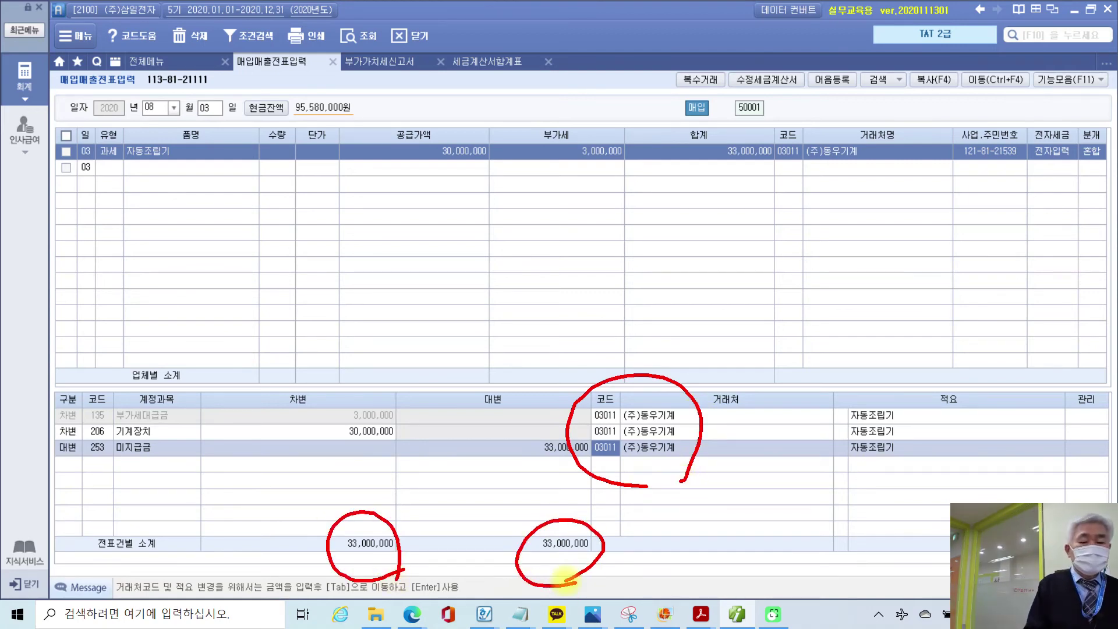
{"action": "mouse_move", "coordinate": [388, 527]}
{"action": "left_mouse_down"}
{"action": "mouse_move", "coordinate": [457, 501]}
{"action": "mouse_move", "coordinate": [535, 537]}
{"action": "left_mouse_up"}
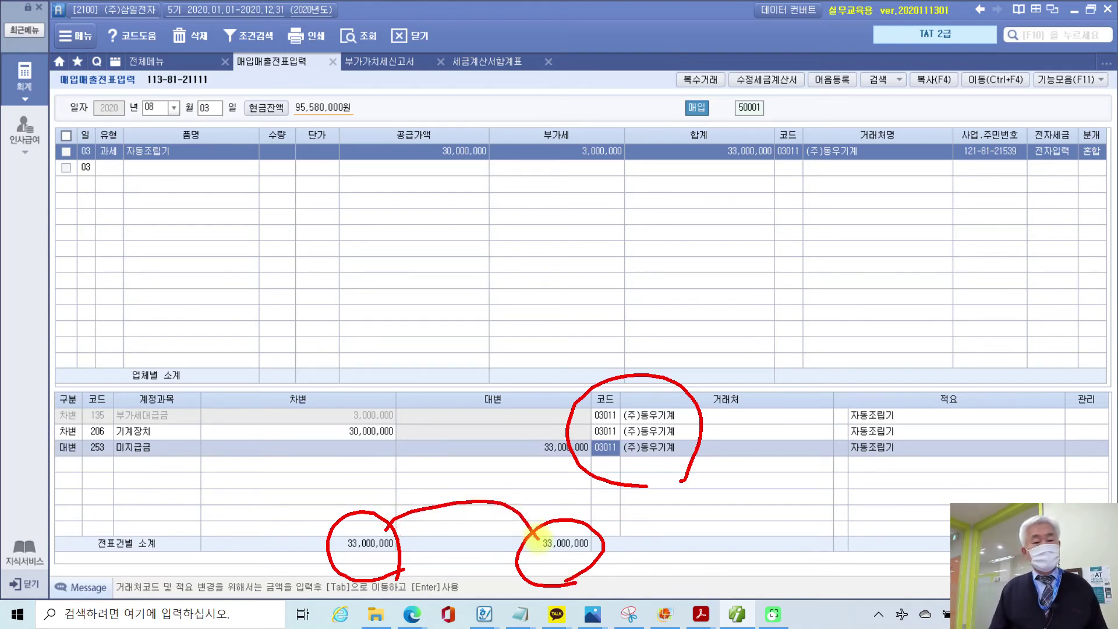
{"action": "mouse_move", "coordinate": [194, 167]}
{"action": "left_mouse_down"}
{"action": "mouse_move", "coordinate": [127, 140]}
{"action": "mouse_move", "coordinate": [191, 155]}
{"action": "left_mouse_up"}
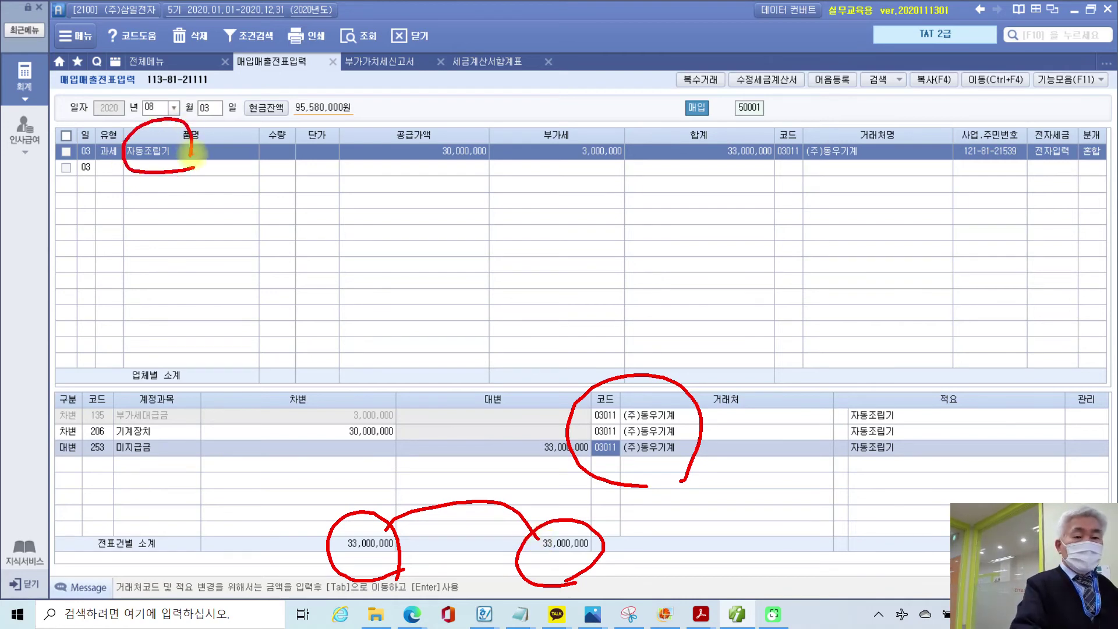
{"action": "mouse_move", "coordinate": [119, 5]}
{"action": "left_mouse_down"}
{"action": "mouse_move", "coordinate": [98, 32]}
{"action": "mouse_move", "coordinate": [109, 8]}
{"action": "left_mouse_up"}
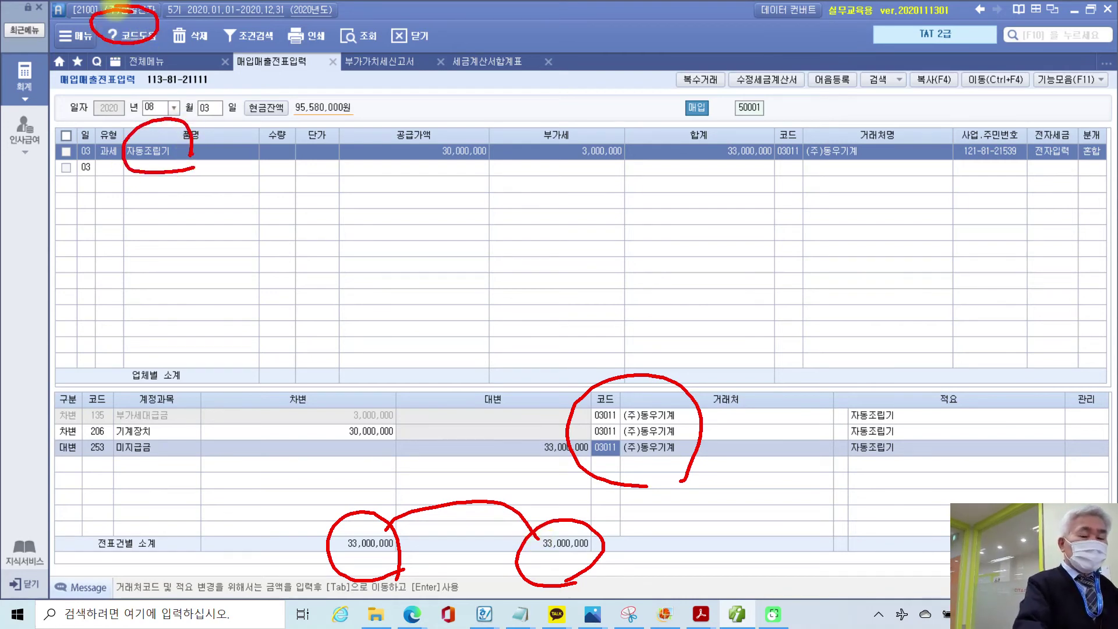
{"action": "key", "text": "Escape"}
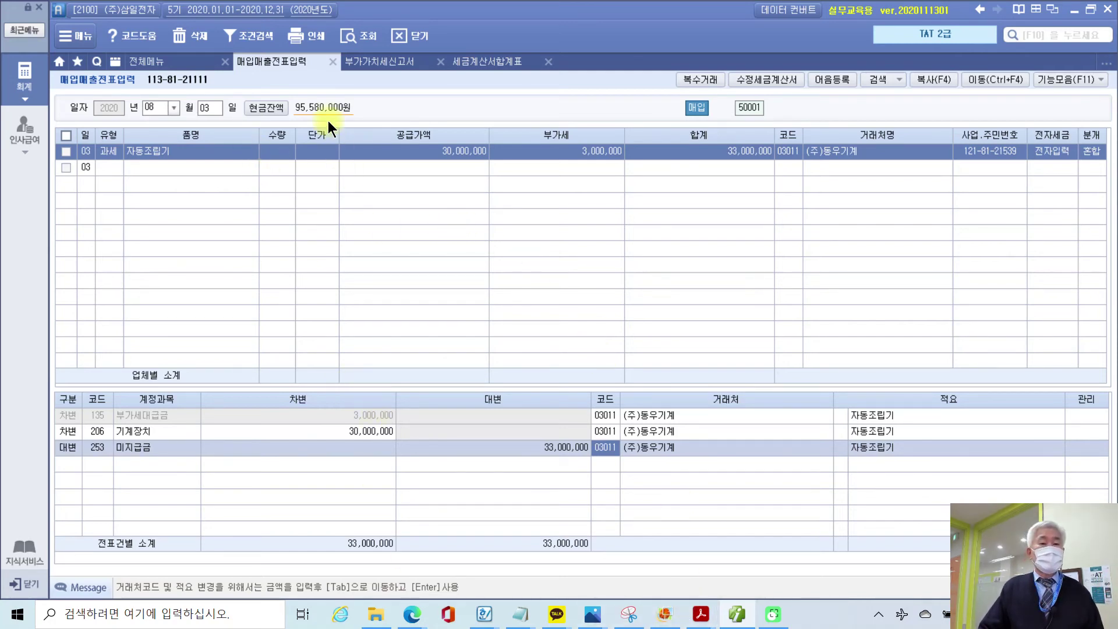
Refresh the 세금계산서합계표 for 2020년 07월~09월 and select the electronic 소계 of the 매입세금계산서 section.
{"action": "left_click", "coordinate": [702, 614]}
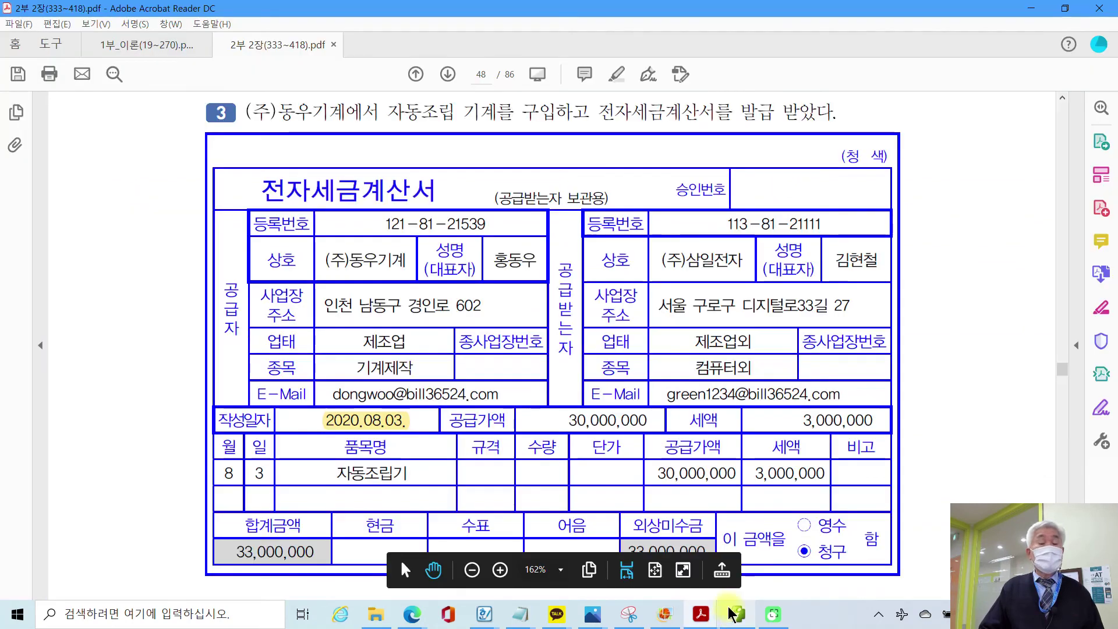
{"action": "left_click", "coordinate": [735, 615]}
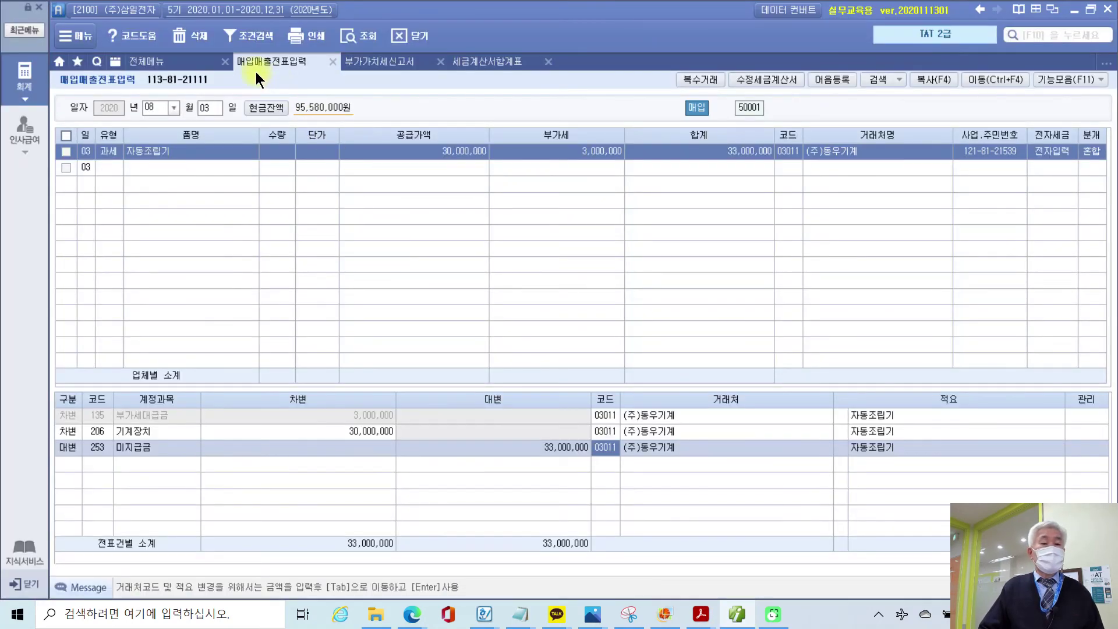
{"action": "left_click", "coordinate": [473, 61]}
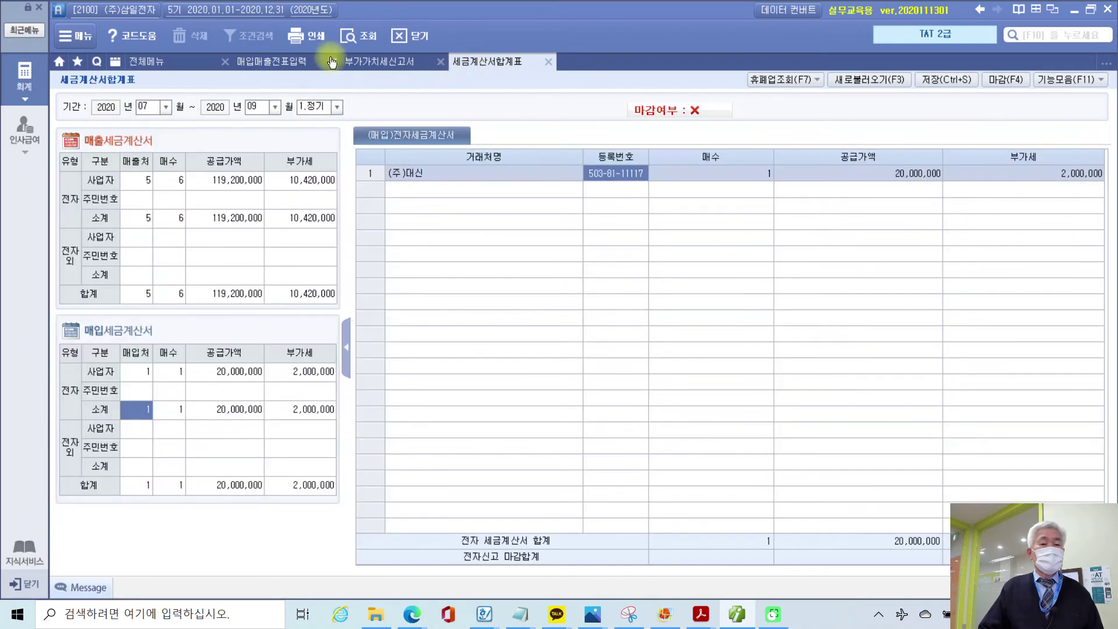
{"action": "left_click", "coordinate": [347, 39]}
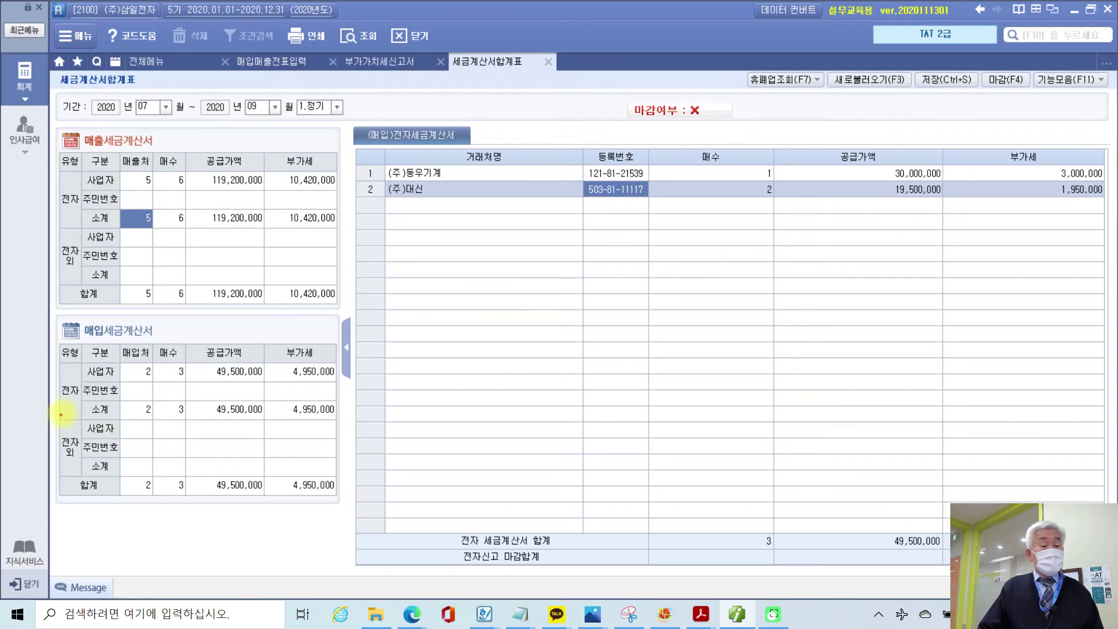
{"action": "left_click_drag", "start_coordinate": [59, 379], "coordinate": [152, 418]}
{"action": "key", "text": "Escape"}
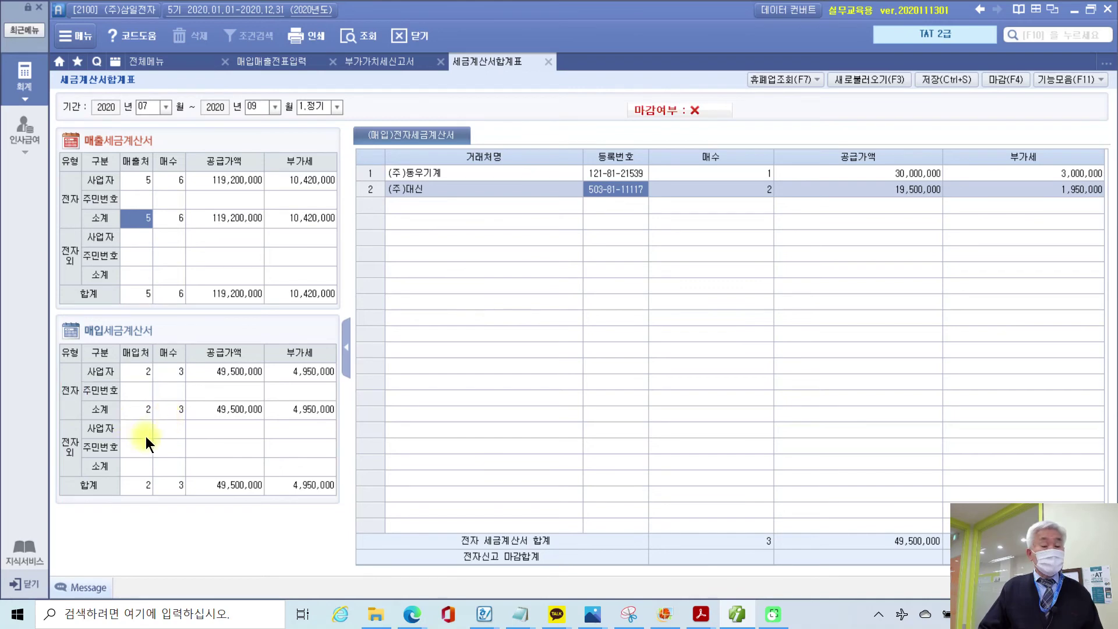
{"action": "left_click", "coordinate": [145, 410]}
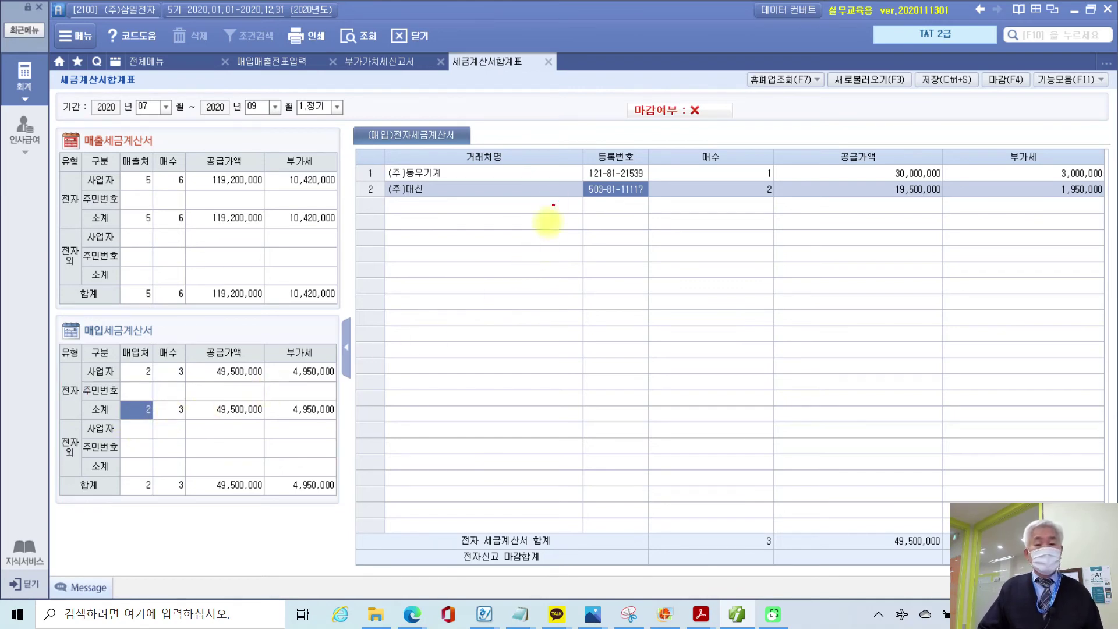
Examine the 매수, 공급가액 and 부가세 of (주)동우기계 and (주)대신 in the (매입)전자세금계산서 list.
{"action": "left_click_drag", "start_coordinate": [723, 185], "coordinate": [1071, 183]}
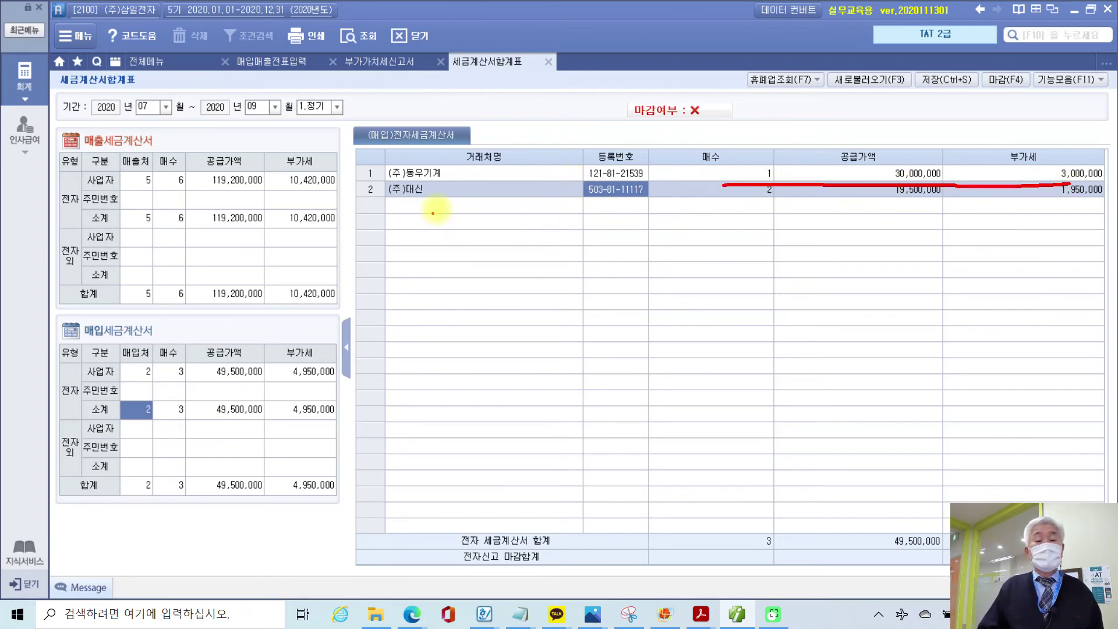
{"action": "left_click_drag", "start_coordinate": [737, 201], "coordinate": [1109, 202]}
{"action": "key", "text": "Escape"}
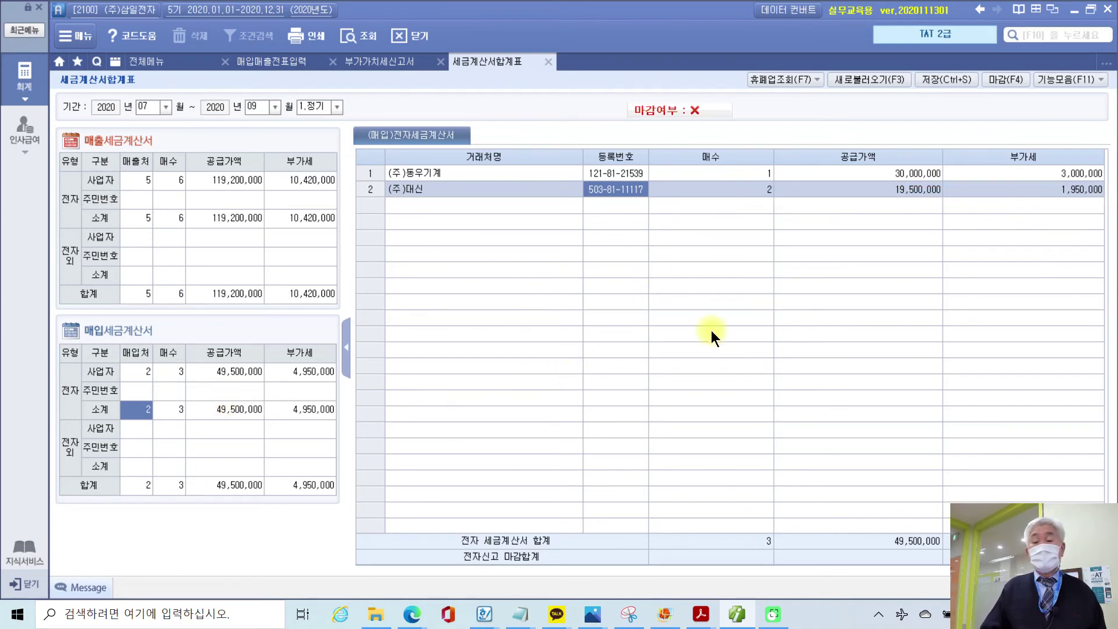
{"action": "left_click", "coordinate": [896, 190]}
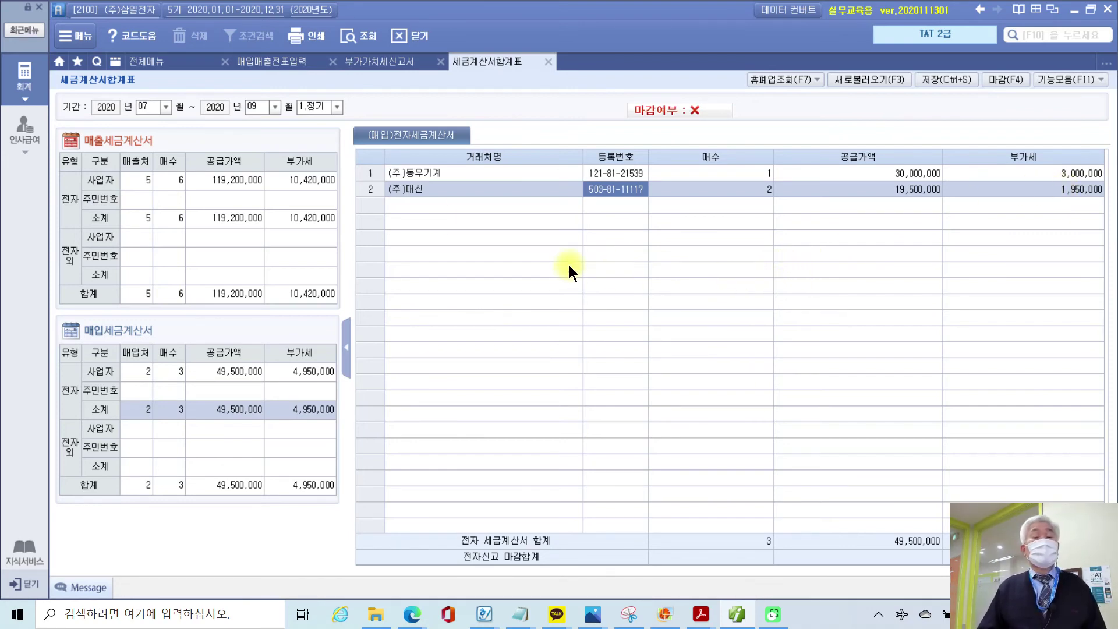
Open the 부가가치세신고서 without loading the saved content and examine its 세금계산서 수취부분 lines 10 일반매입 and 11 고정자산매입.
{"action": "left_click", "coordinate": [399, 65]}
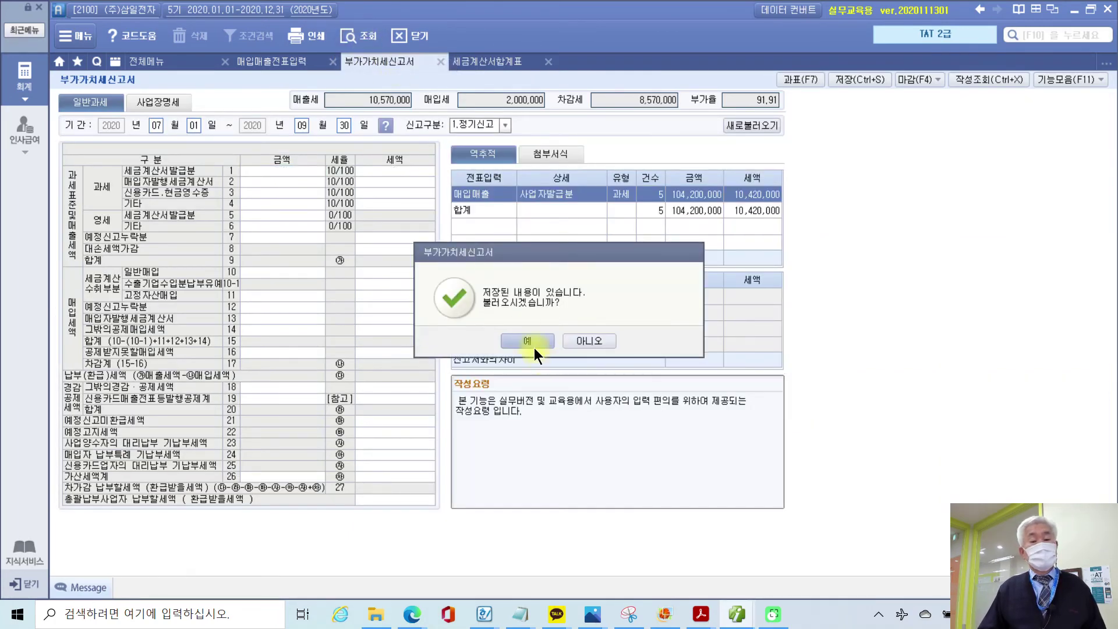
{"action": "left_click", "coordinate": [574, 340]}
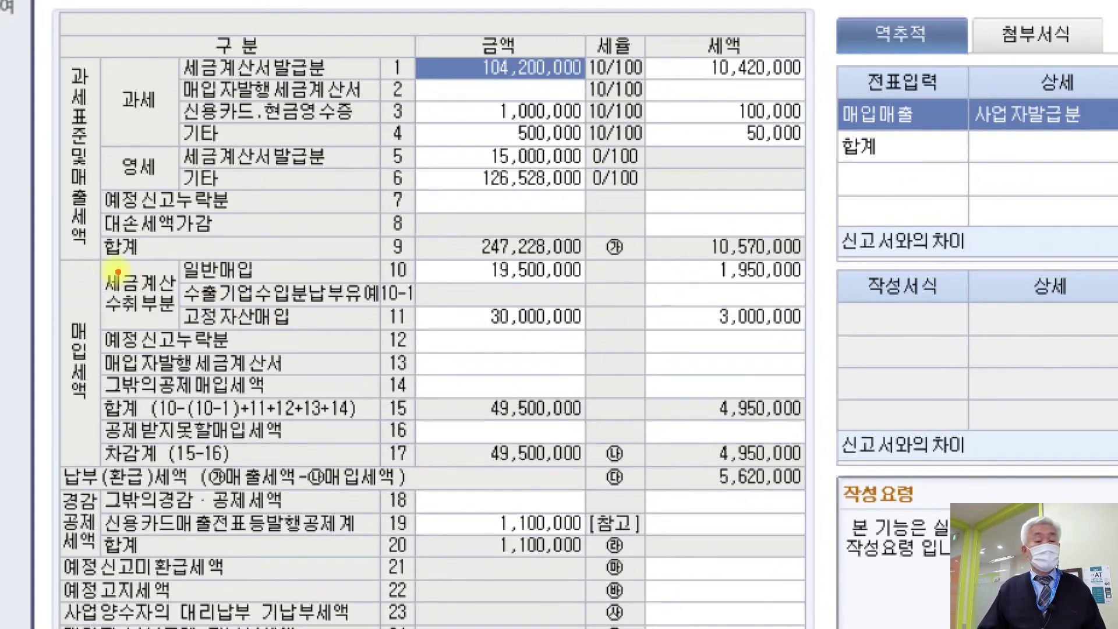
{"action": "mouse_move", "coordinate": [98, 267]}
{"action": "left_mouse_down"}
{"action": "mouse_move", "coordinate": [178, 316]}
{"action": "mouse_move", "coordinate": [291, 284]}
{"action": "mouse_move", "coordinate": [808, 286]}
{"action": "left_mouse_up"}
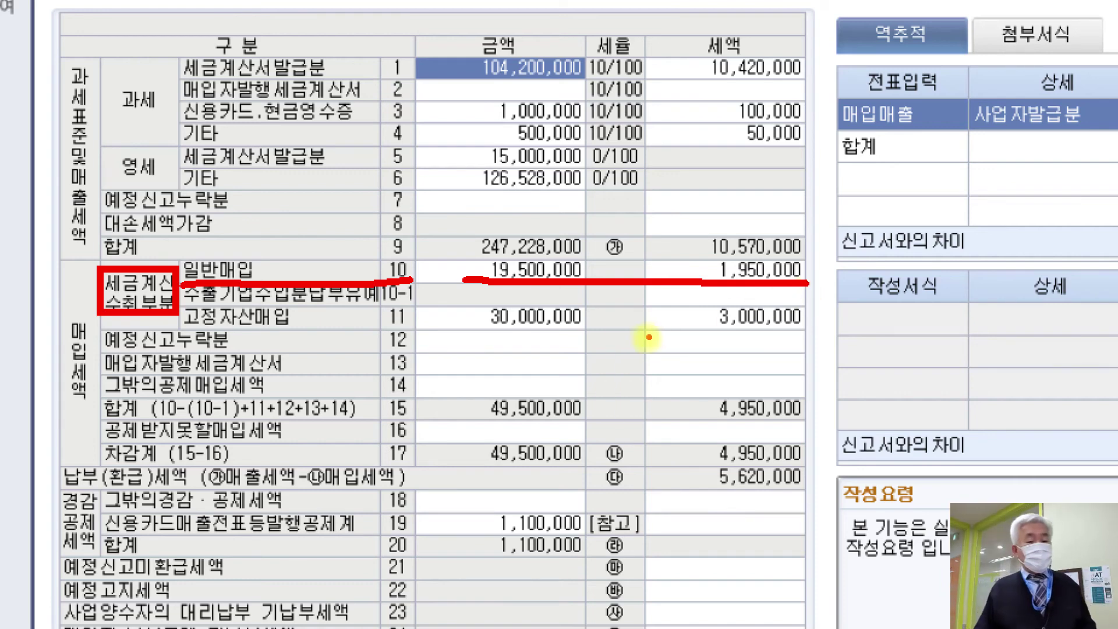
{"action": "left_click_drag", "start_coordinate": [390, 330], "coordinate": [803, 326]}
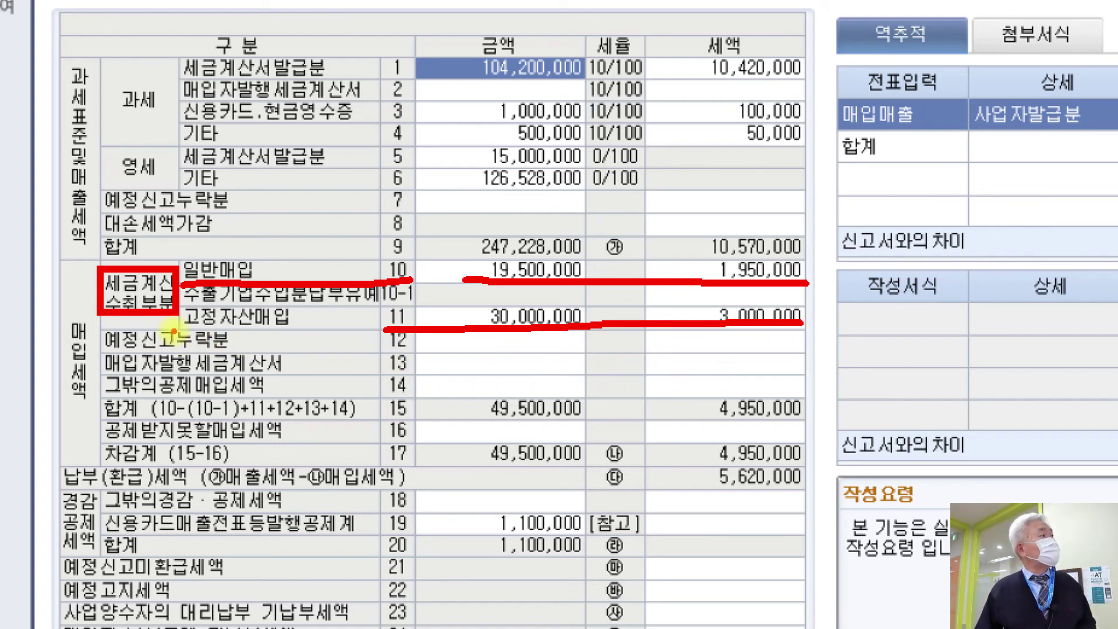
{"action": "left_click_drag", "start_coordinate": [176, 326], "coordinate": [382, 329]}
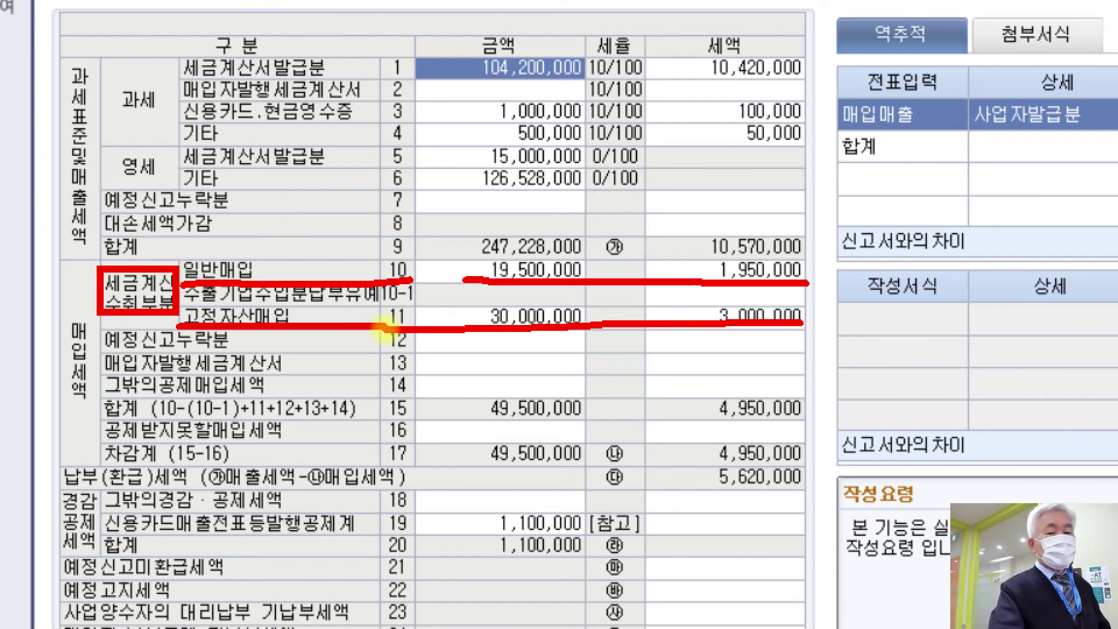
{"action": "mouse_move", "coordinate": [408, 45]}
{"action": "left_mouse_down"}
{"action": "mouse_move", "coordinate": [401, 78]}
{"action": "mouse_move", "coordinate": [413, 59]}
{"action": "left_mouse_up"}
{"action": "left_click_drag", "start_coordinate": [419, 81], "coordinate": [582, 78]}
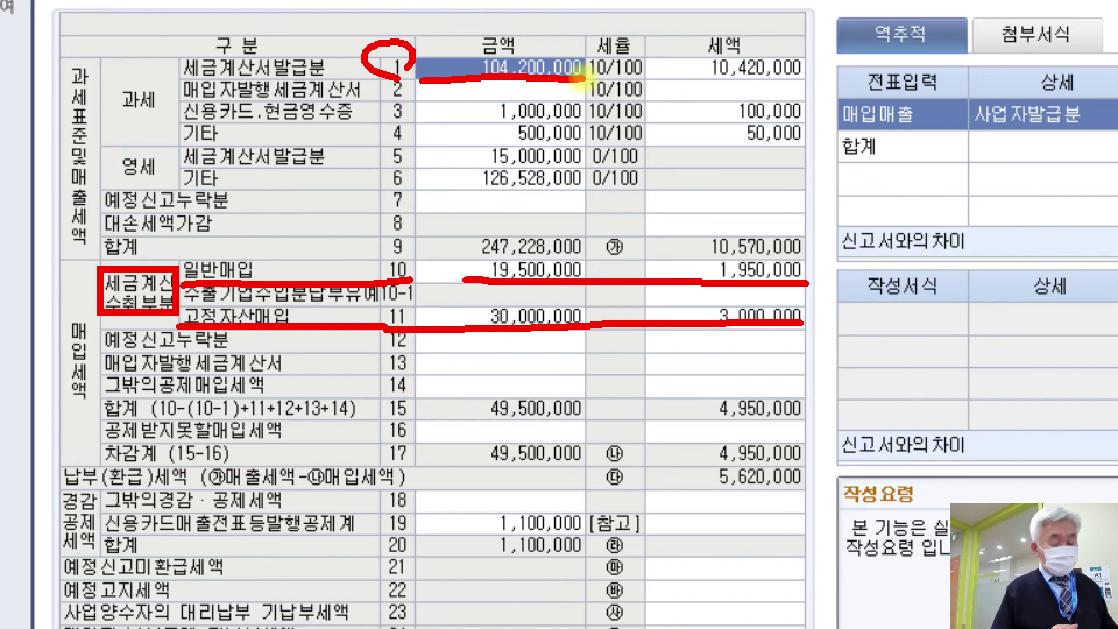
{"action": "key", "text": "Escape"}
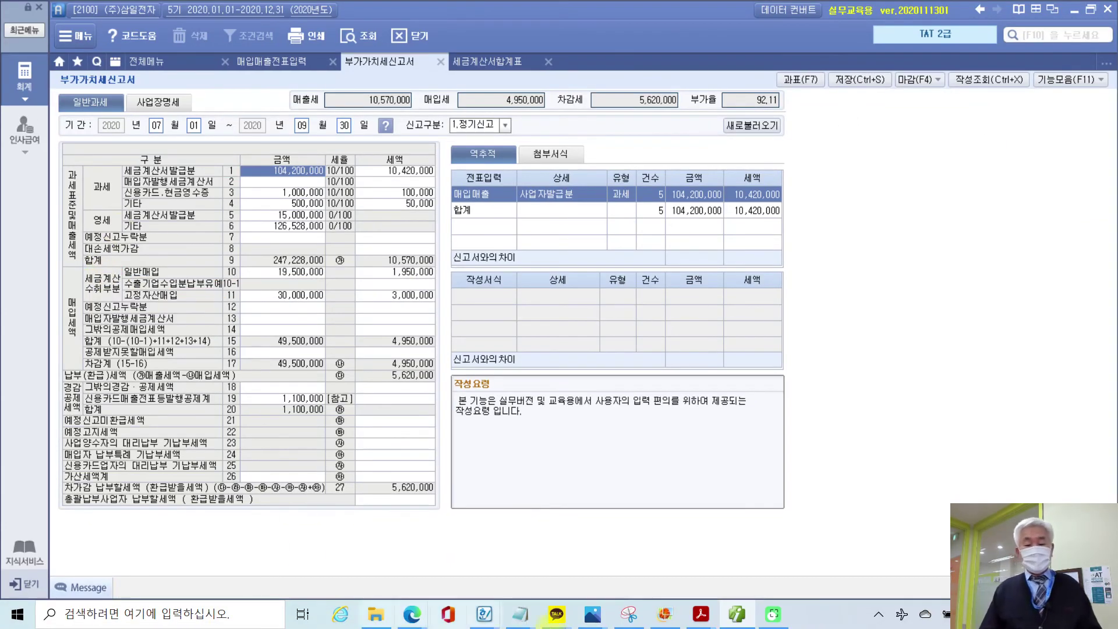
Switch to the textbook PDF in Acrobat Reader and review the 수행 결과 매입매출전표입력 entries, starting with 8월 1일.
{"action": "left_click", "coordinate": [736, 617]}
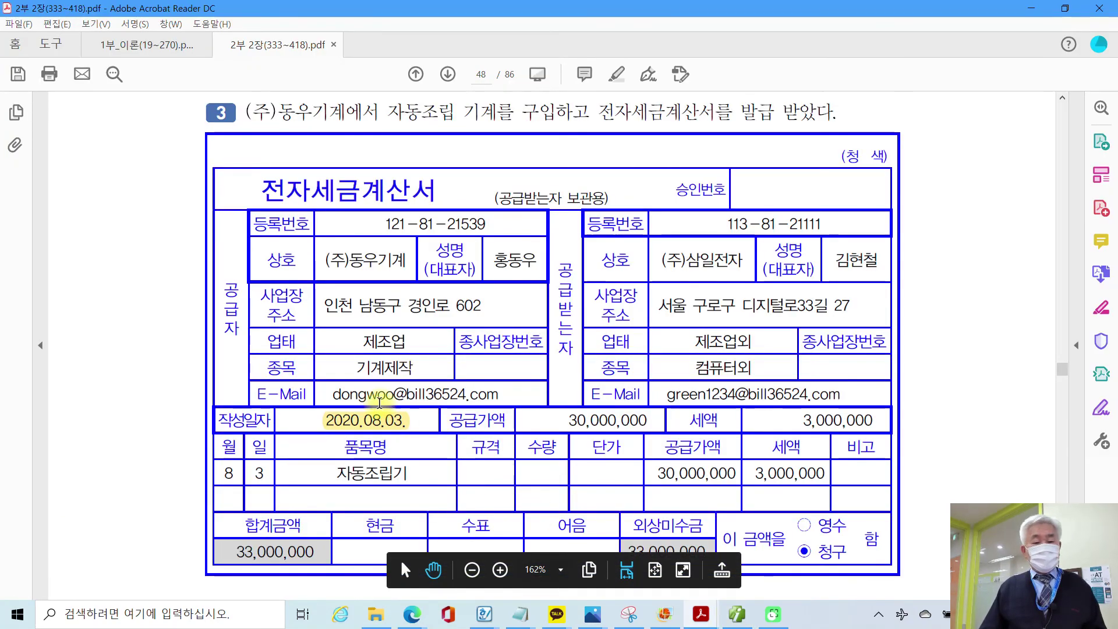
{"action": "scroll", "coordinate": [379, 402], "scroll_direction": "down", "scroll_amount": 10}
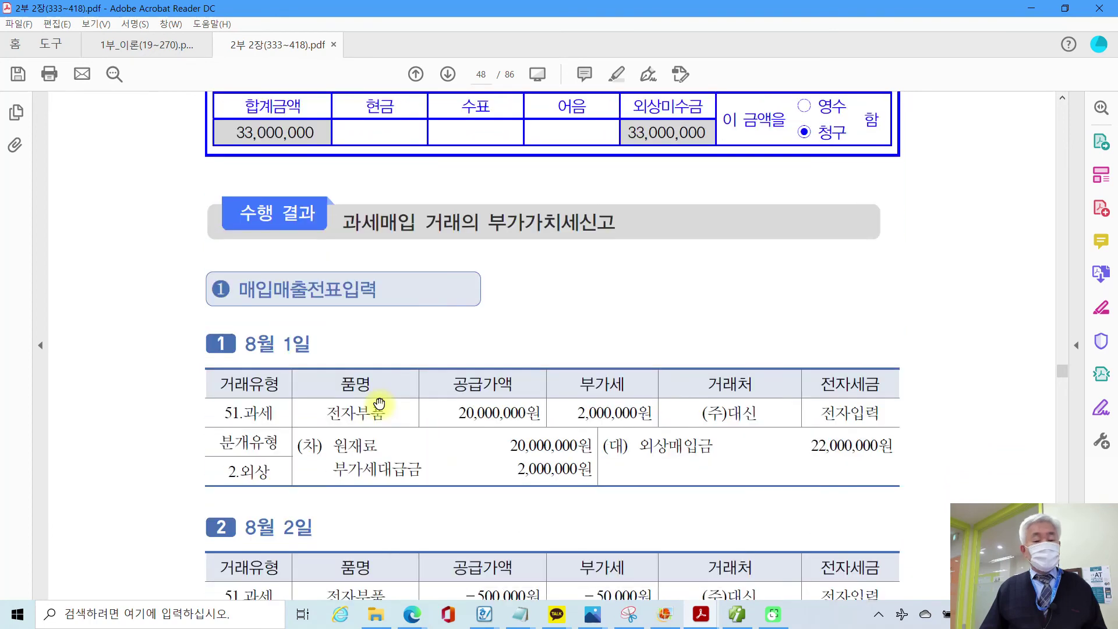
{"action": "scroll", "coordinate": [380, 402], "scroll_direction": "down", "scroll_amount": 1}
{"action": "scroll", "coordinate": [363, 402], "scroll_direction": "down", "scroll_amount": 1}
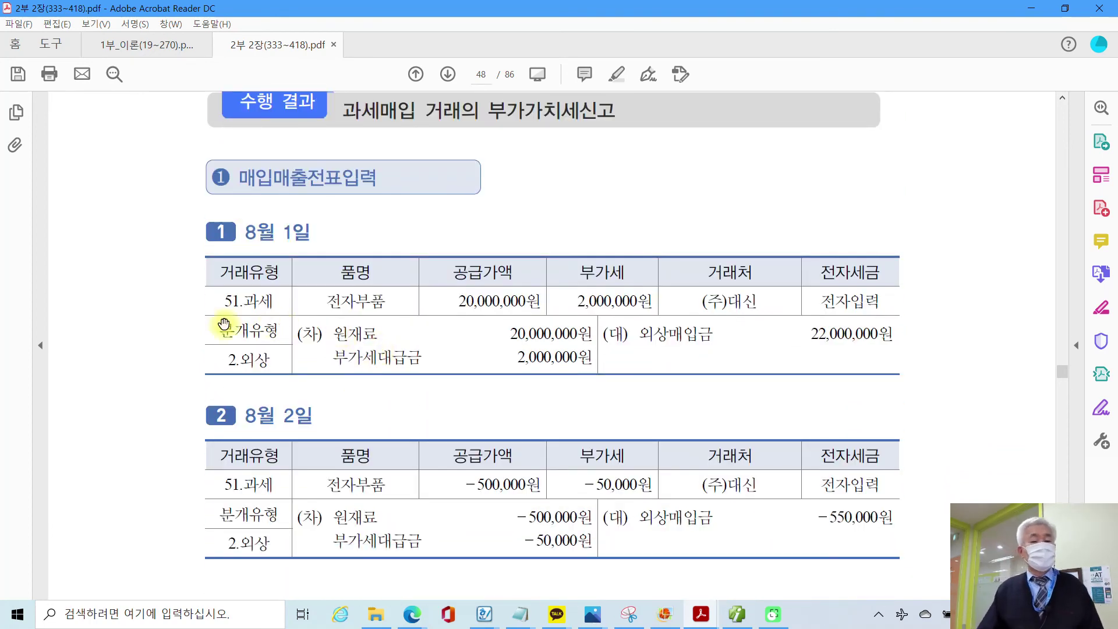
{"action": "left_click_drag", "start_coordinate": [222, 302], "coordinate": [280, 302]}
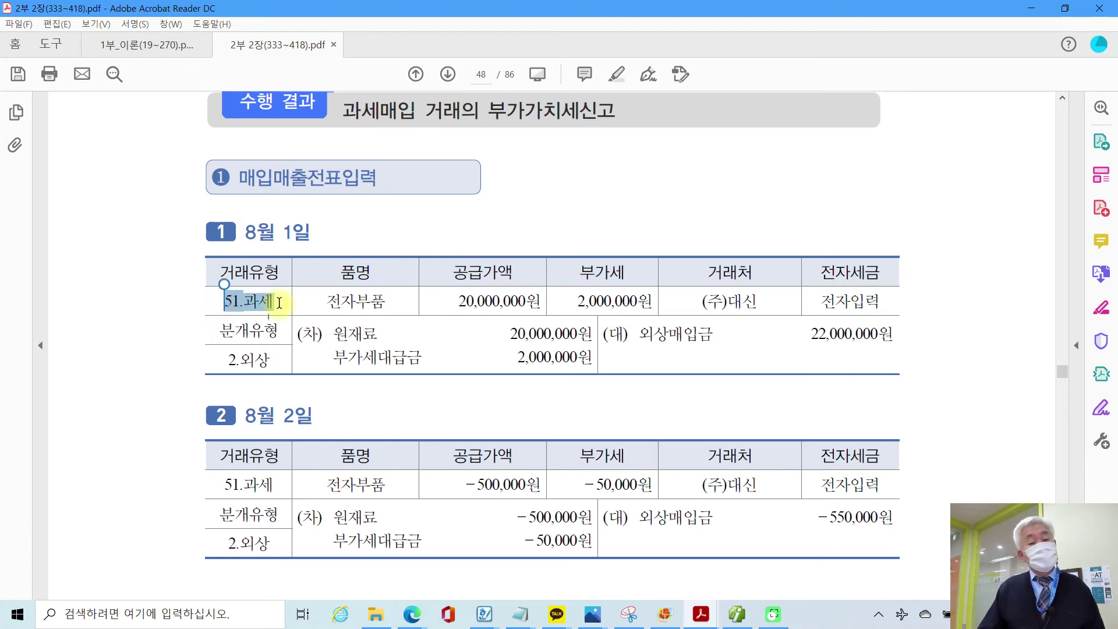
{"action": "left_click", "coordinate": [342, 303]}
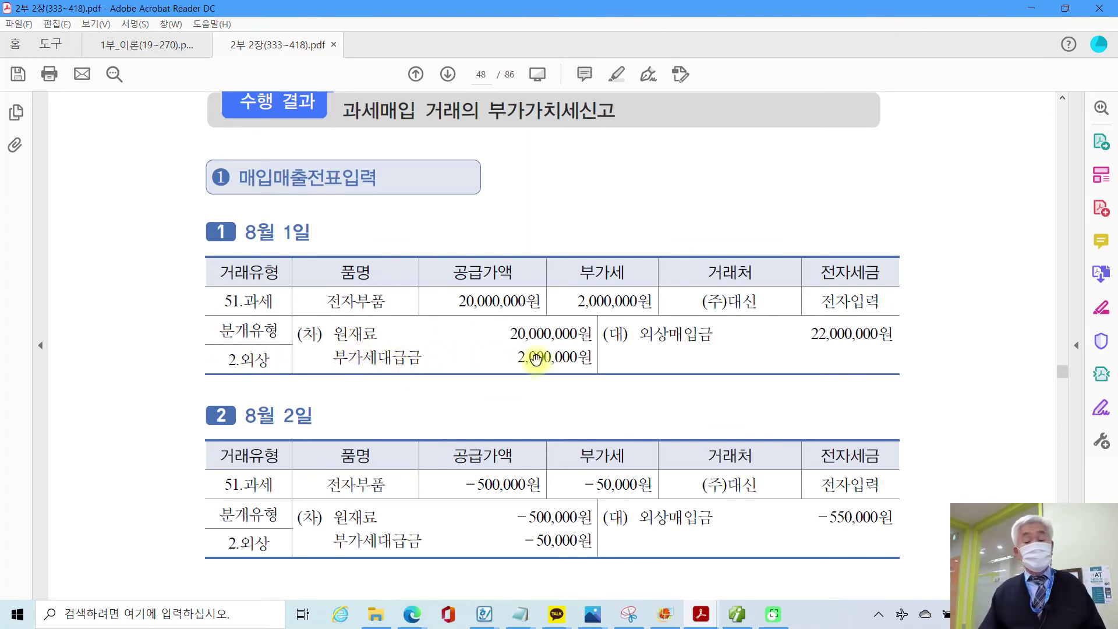
Review the textbook's solutions for the 8월 2일 return, the 8월 3일 자동조립기 purchase and the 세금계산서합계표.
{"action": "scroll", "coordinate": [303, 431], "scroll_direction": "down", "scroll_amount": 3}
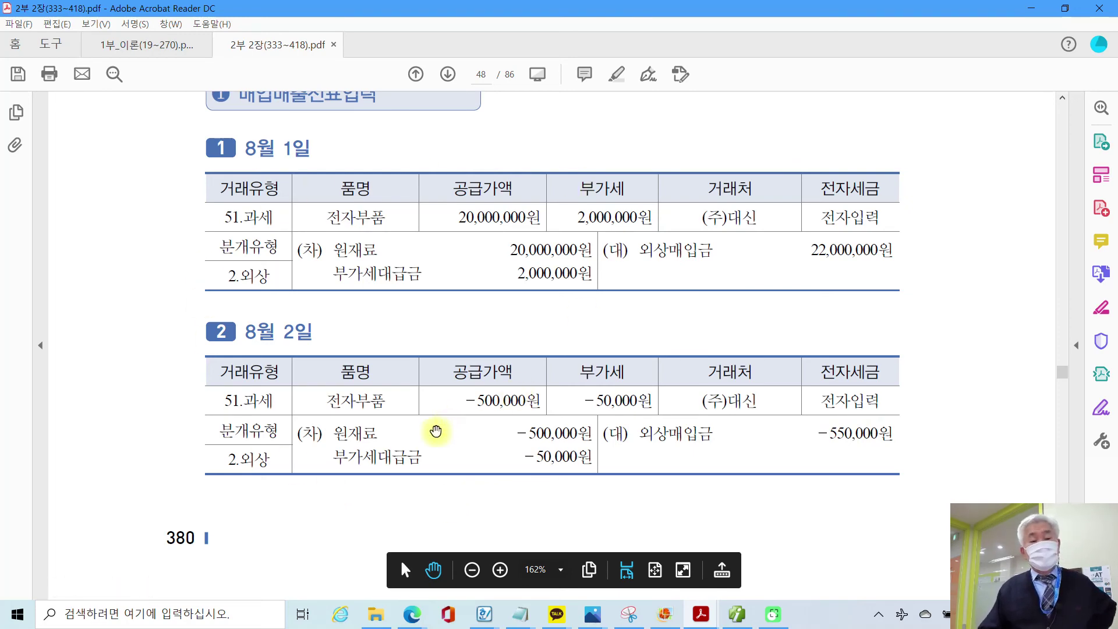
{"action": "scroll", "coordinate": [437, 430], "scroll_direction": "down", "scroll_amount": 2}
{"action": "scroll", "coordinate": [435, 431], "scroll_direction": "down", "scroll_amount": 12}
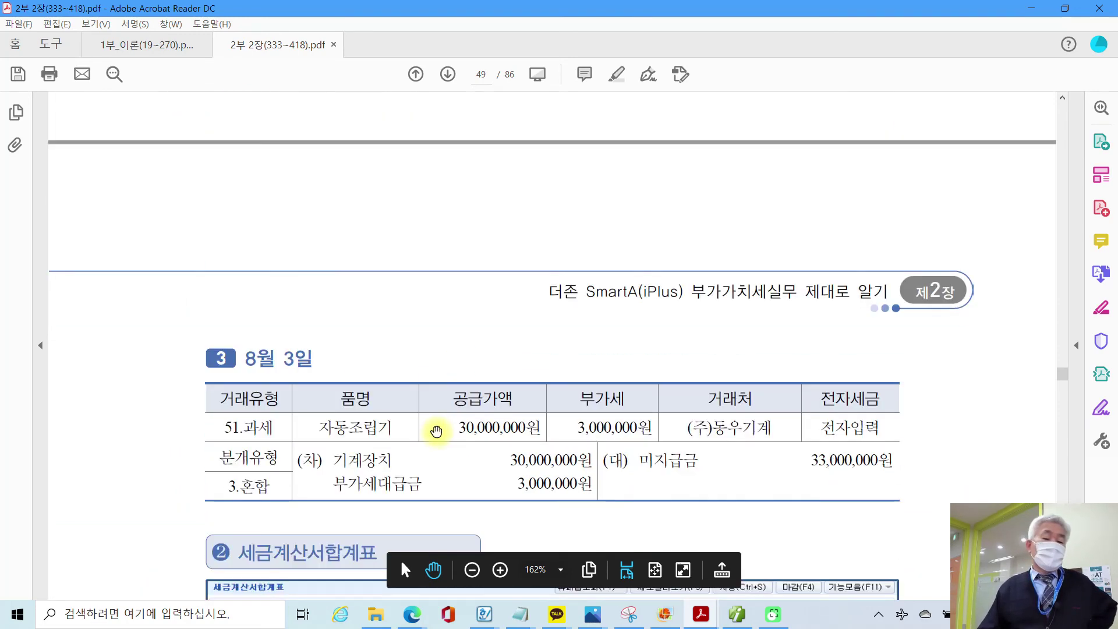
{"action": "scroll", "coordinate": [437, 432], "scroll_direction": "down", "scroll_amount": 2}
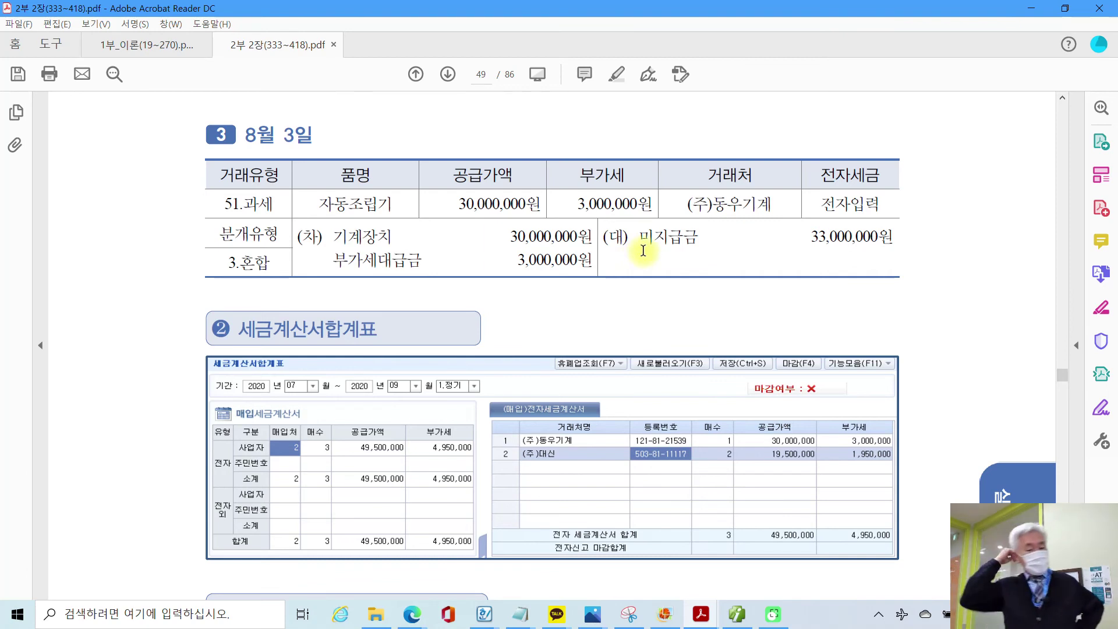
Review the textbook's solutions for the 세금계산서합계표, 건물등감가상각자산취득명세서 and 부가가치세신고서.
{"action": "scroll", "coordinate": [383, 360], "scroll_direction": "down", "scroll_amount": 3}
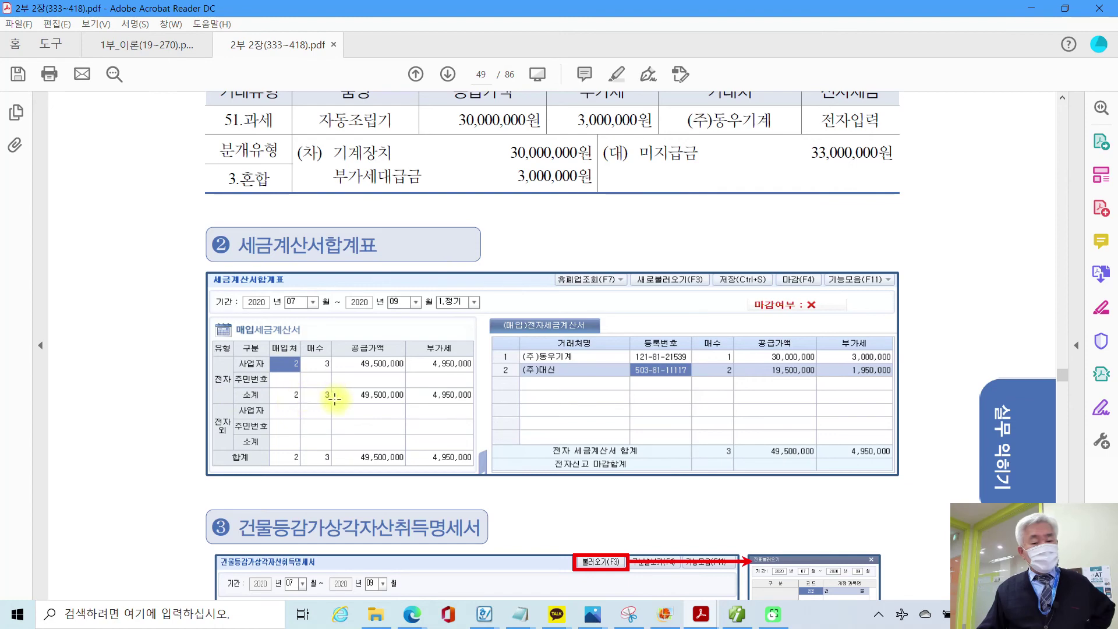
{"action": "scroll", "coordinate": [705, 396], "scroll_direction": "down", "scroll_amount": 5}
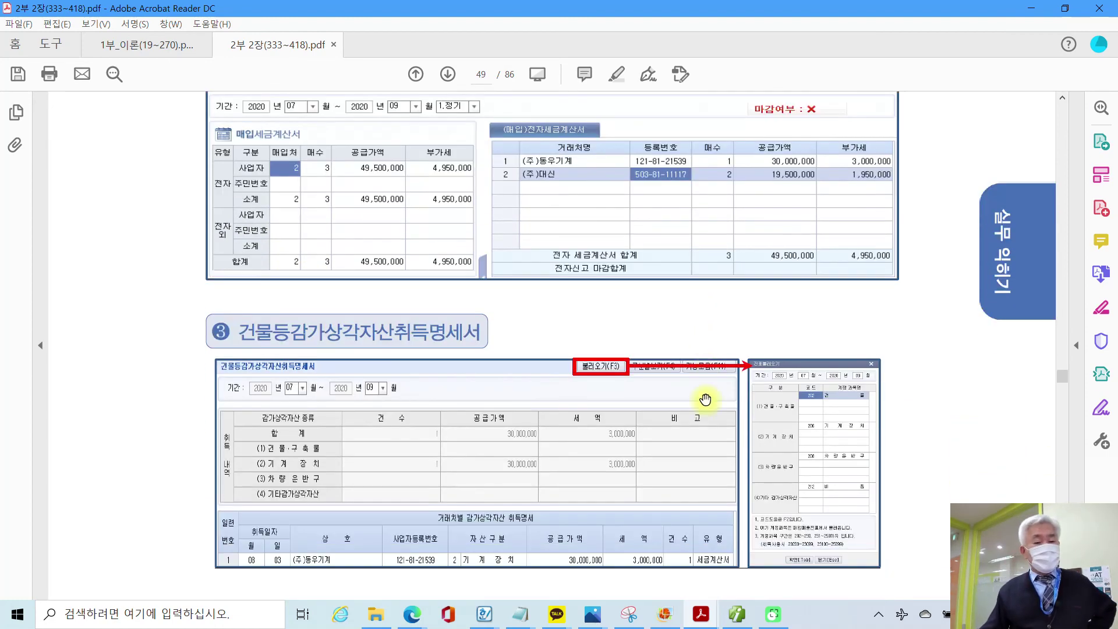
{"action": "scroll", "coordinate": [703, 404], "scroll_direction": "down", "scroll_amount": 1}
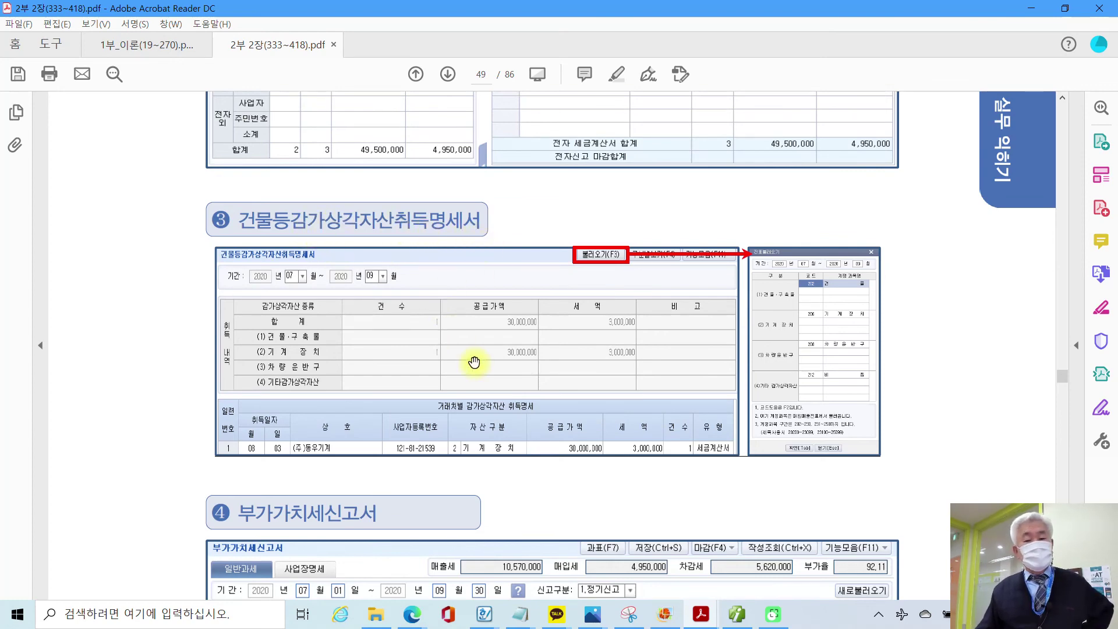
{"action": "scroll", "coordinate": [362, 377], "scroll_direction": "down", "scroll_amount": 4}
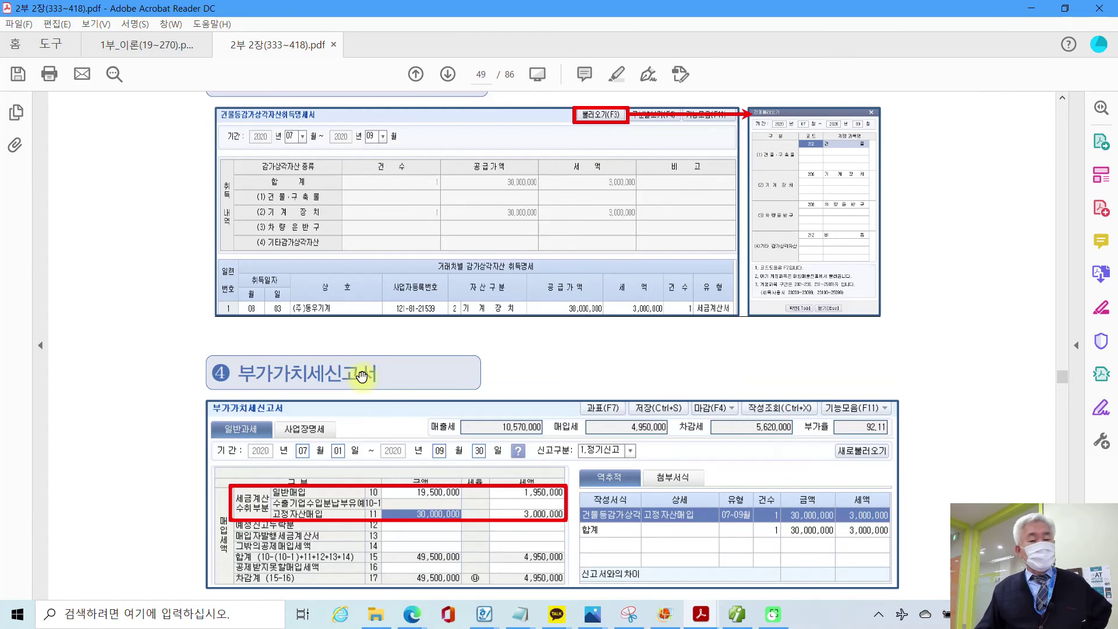
{"action": "scroll", "coordinate": [362, 377], "scroll_direction": "down", "scroll_amount": 1}
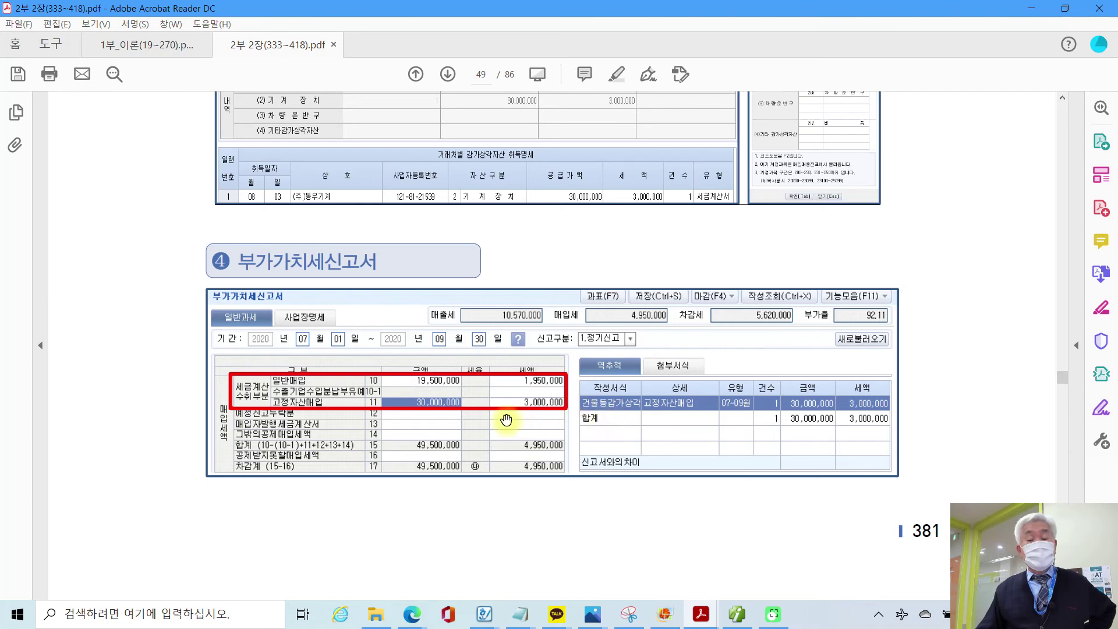
{"action": "scroll", "coordinate": [506, 418], "scroll_direction": "down", "scroll_amount": 1}
{"action": "scroll", "coordinate": [506, 418], "scroll_direction": "down", "scroll_amount": 4}
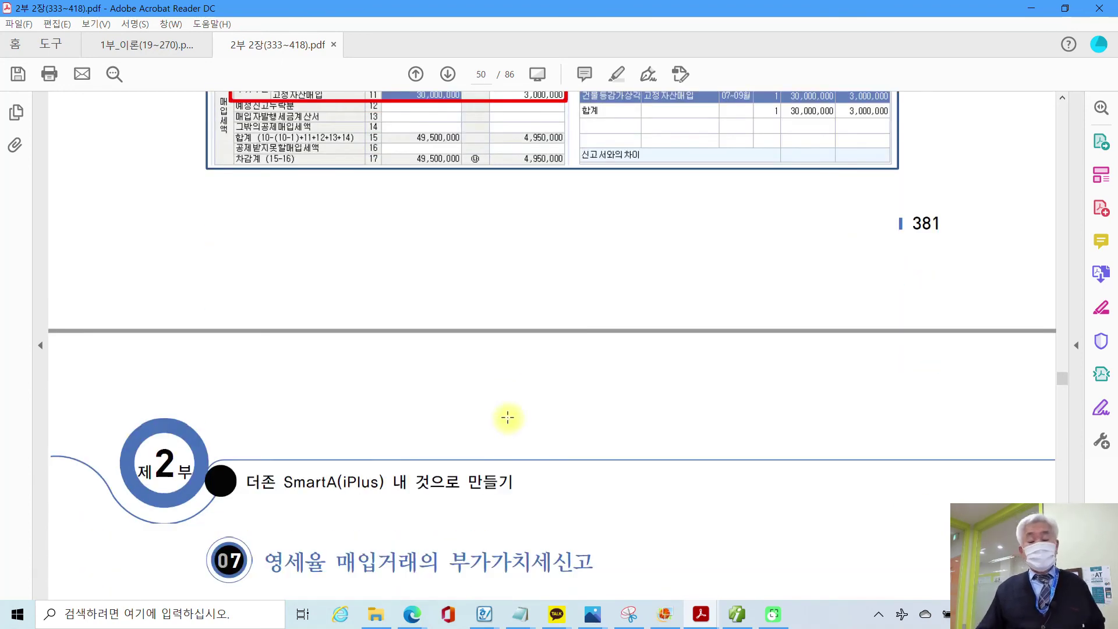
{"action": "scroll", "coordinate": [508, 417], "scroll_direction": "up", "scroll_amount": 3}
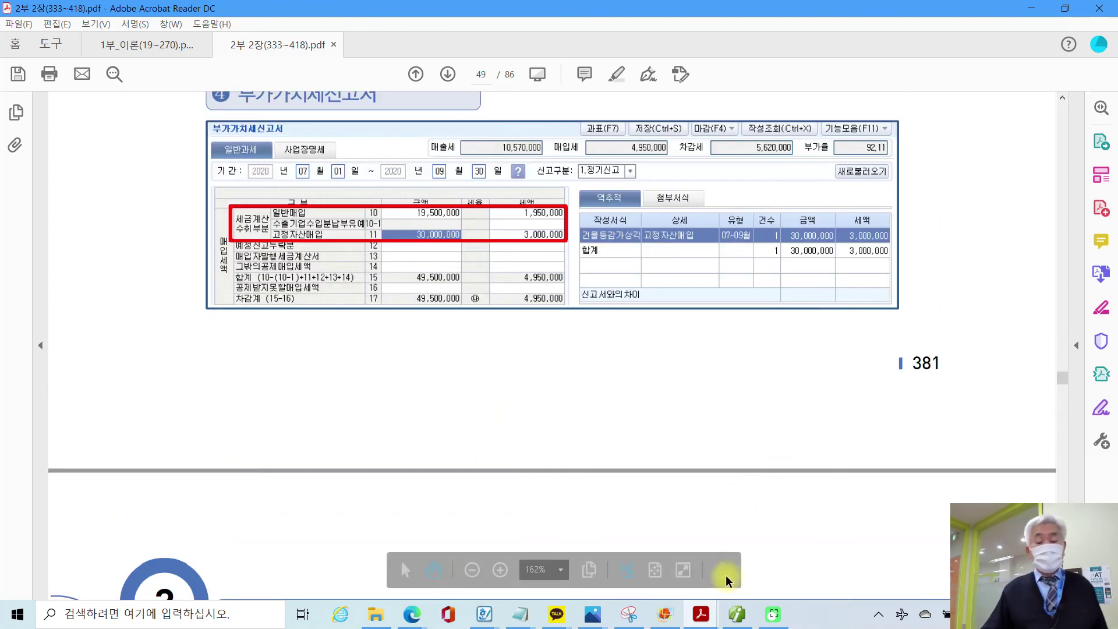
Switch to SmartA, open the 건물등감가상각자산취득명세서 and set its period to months 07 through 09 of 2020.
{"action": "left_click", "coordinate": [737, 614]}
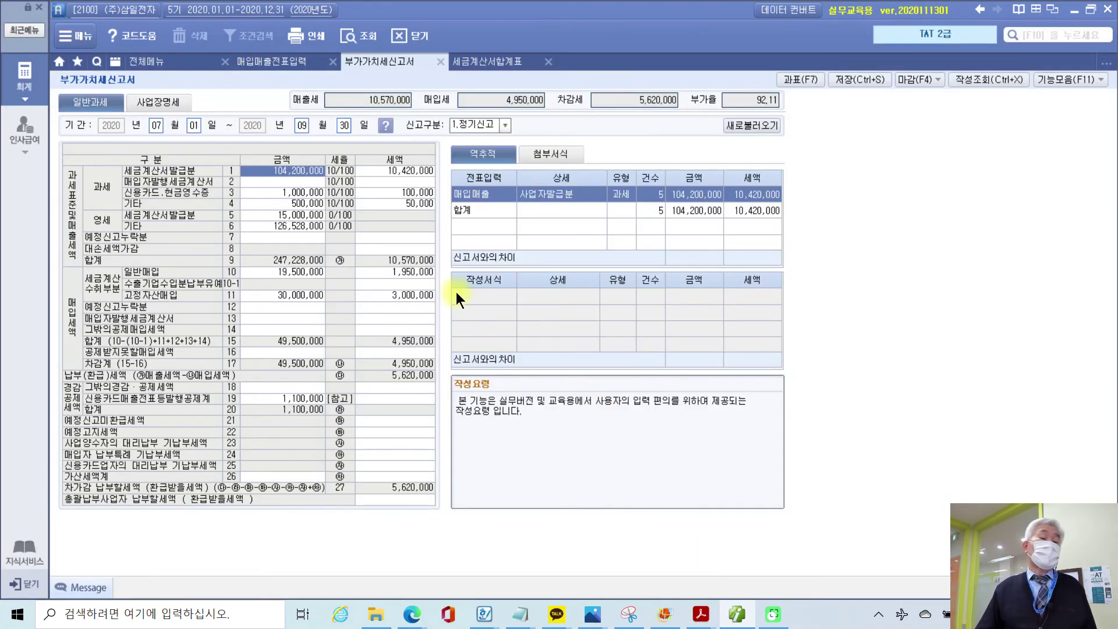
{"action": "left_click", "coordinate": [274, 63]}
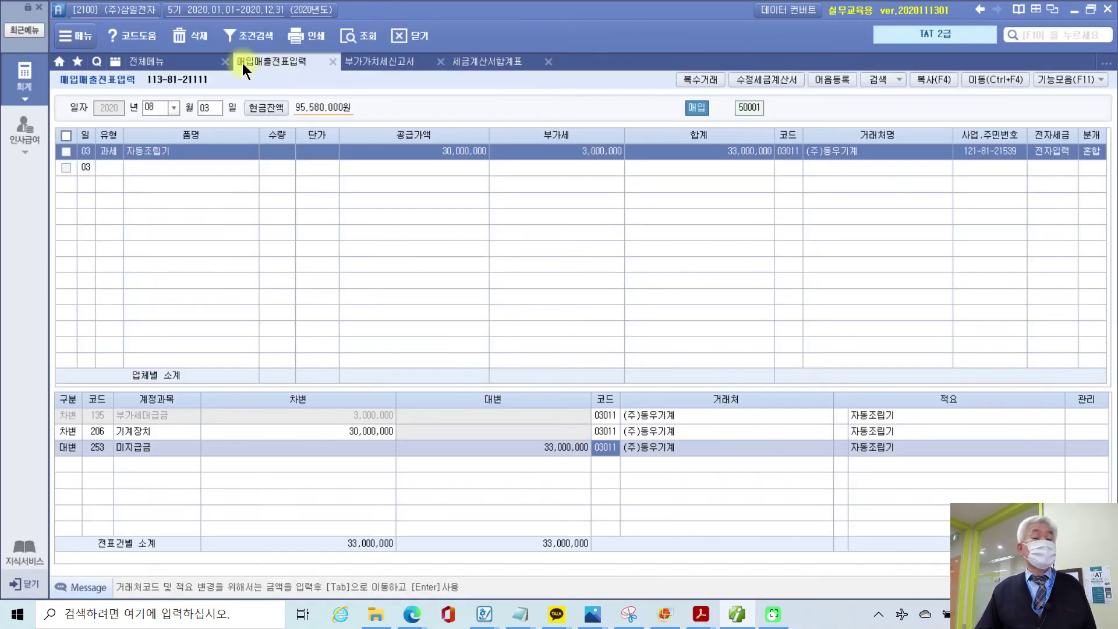
{"action": "left_click", "coordinate": [170, 62]}
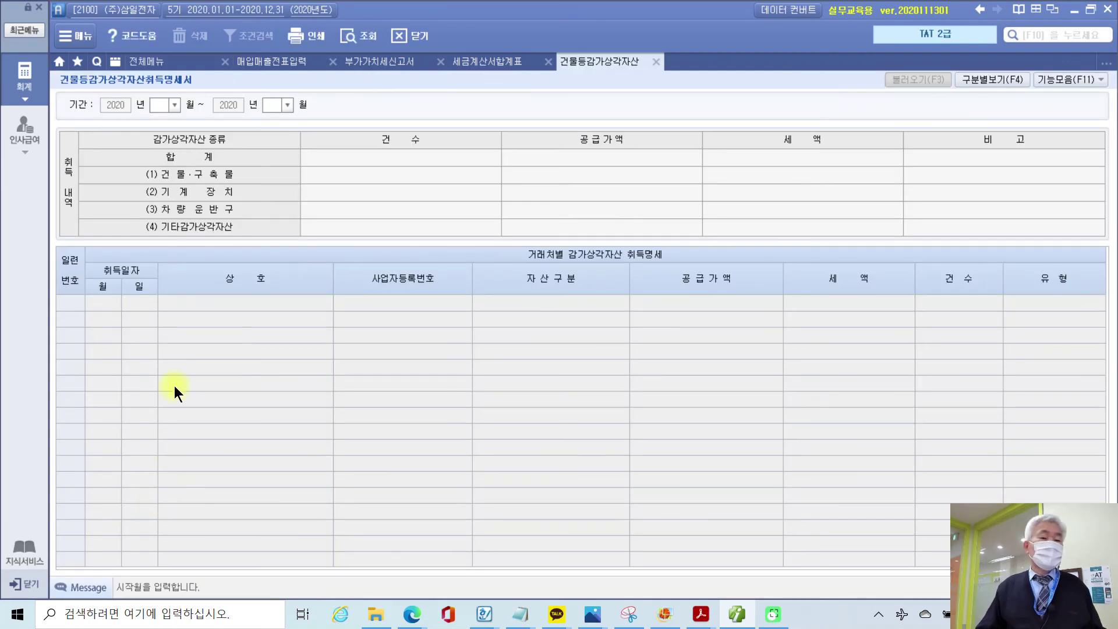
{"action": "type", "text": "7"}
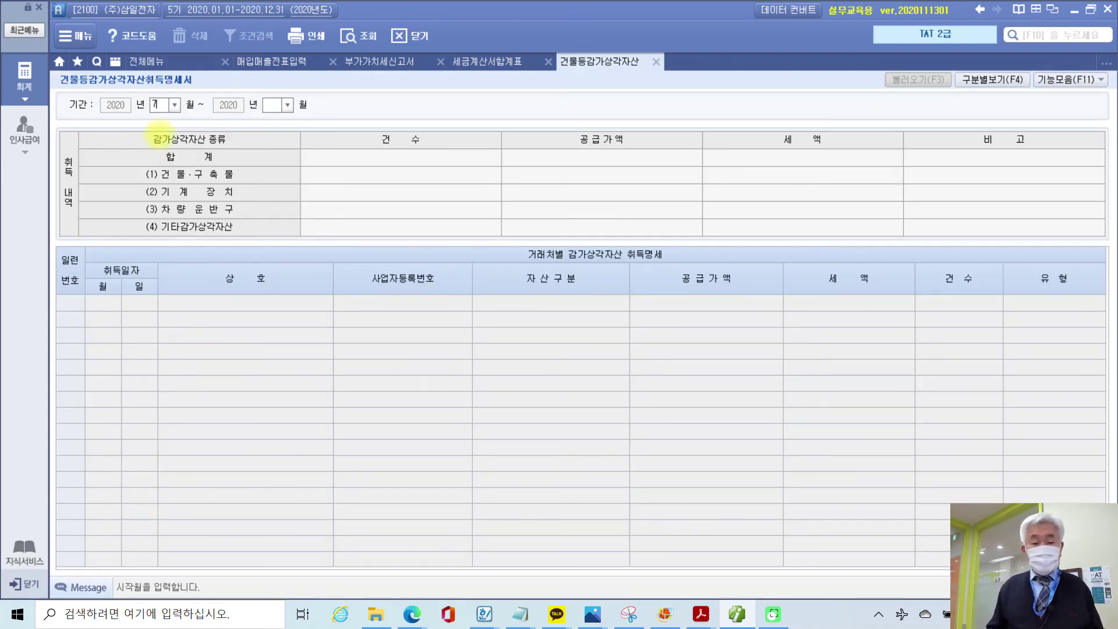
{"action": "key", "text": "Return"}
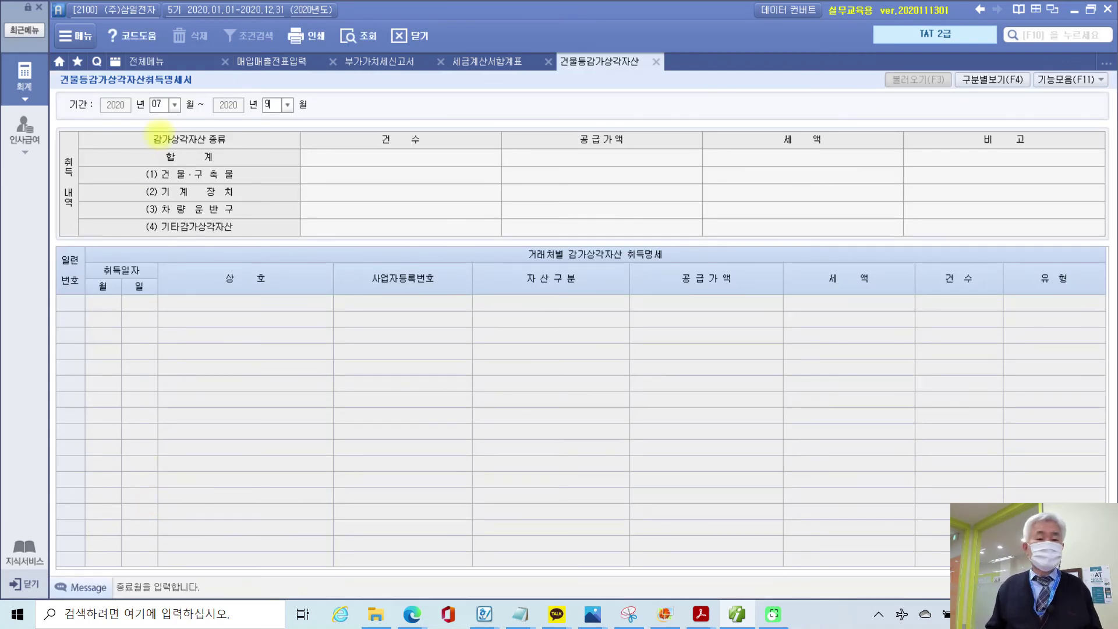
{"action": "key", "text": "Return"}
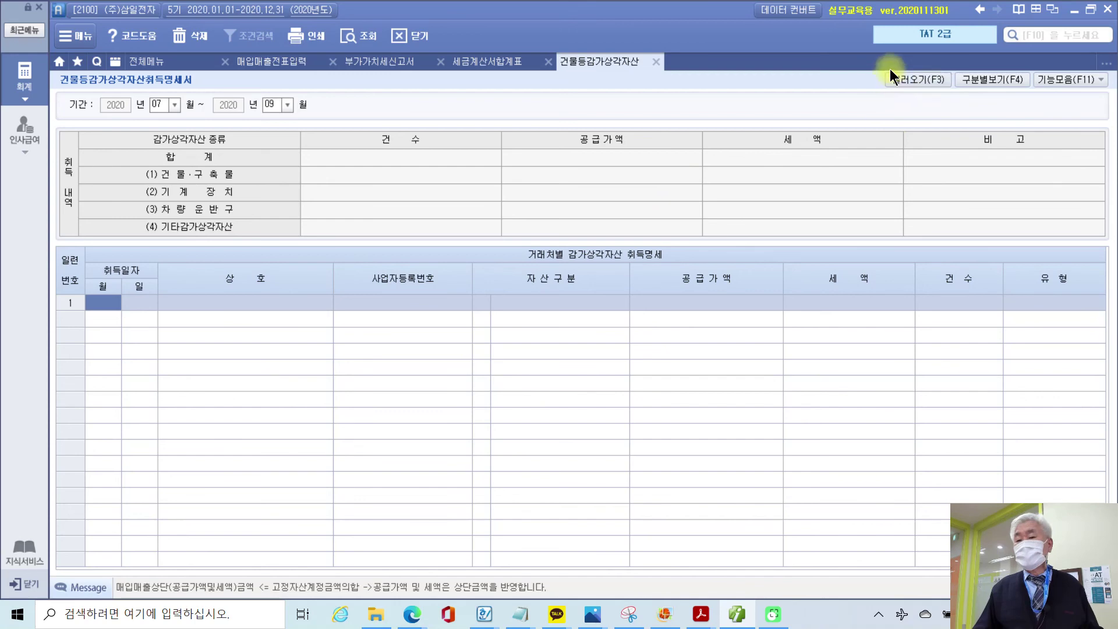
Open 전표불러오기 and look through the account codes selectable for the (2) 기계장치 category without adding one.
{"action": "left_click", "coordinate": [919, 79]}
{"action": "left_click_drag", "start_coordinate": [554, 94], "coordinate": [563, 123]}
{"action": "left_click", "coordinate": [620, 249]}
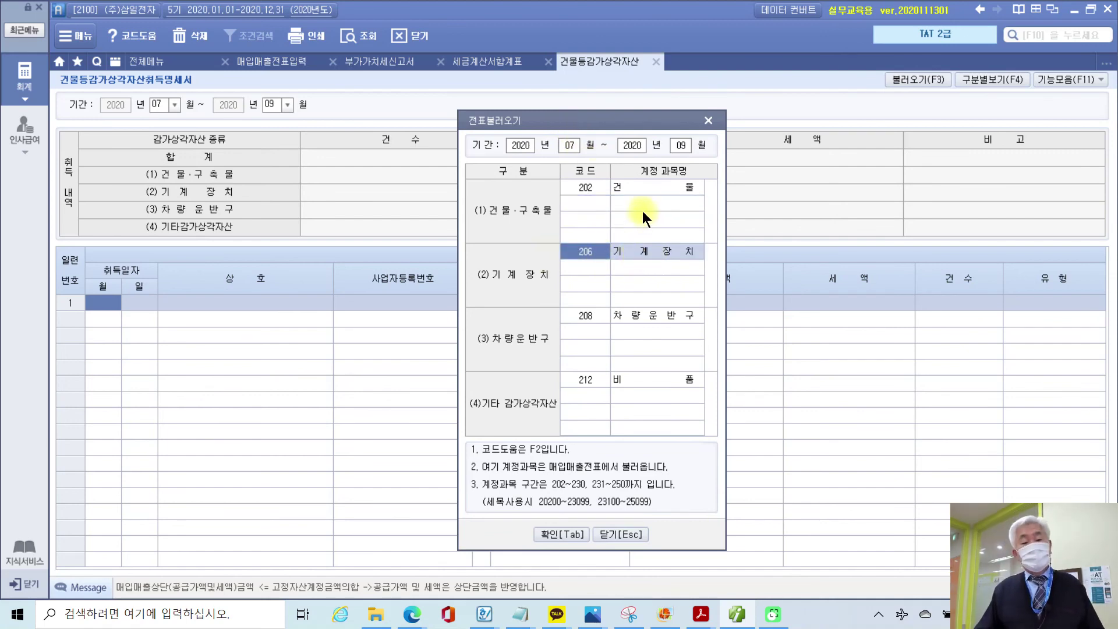
{"action": "left_click", "coordinate": [648, 211]}
{"action": "left_click", "coordinate": [644, 251]}
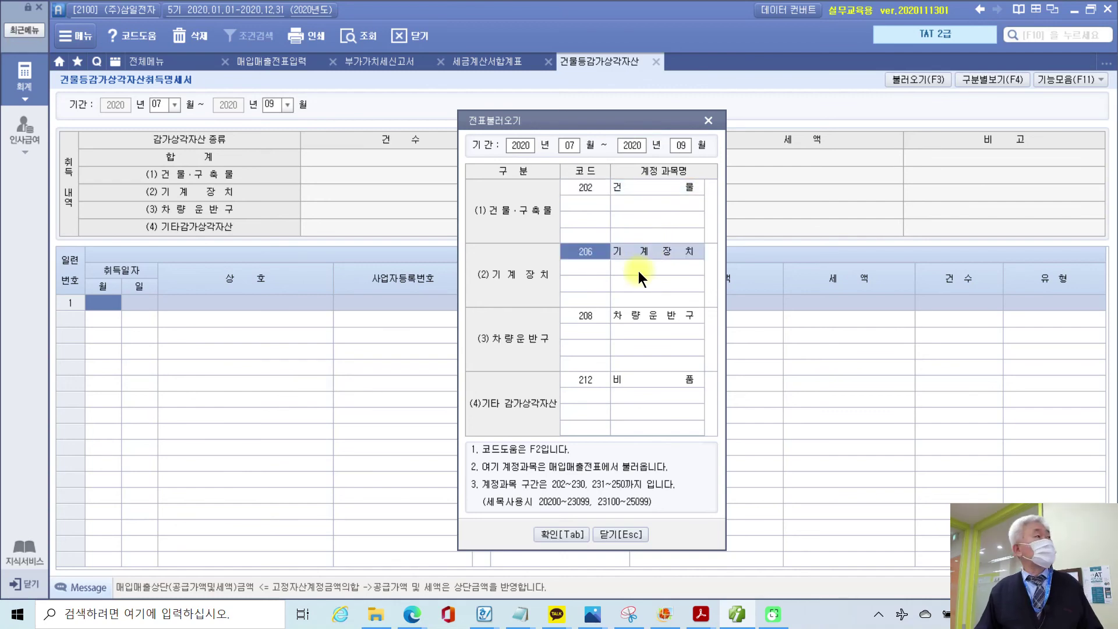
{"action": "left_click", "coordinate": [585, 268]}
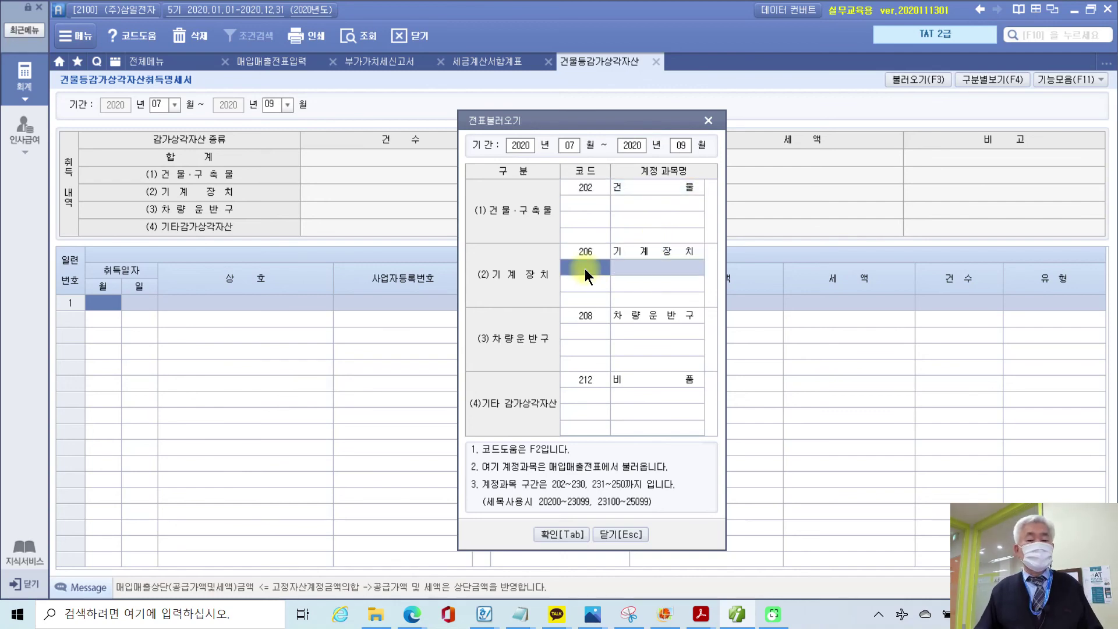
{"action": "double_click", "coordinate": [585, 268]}
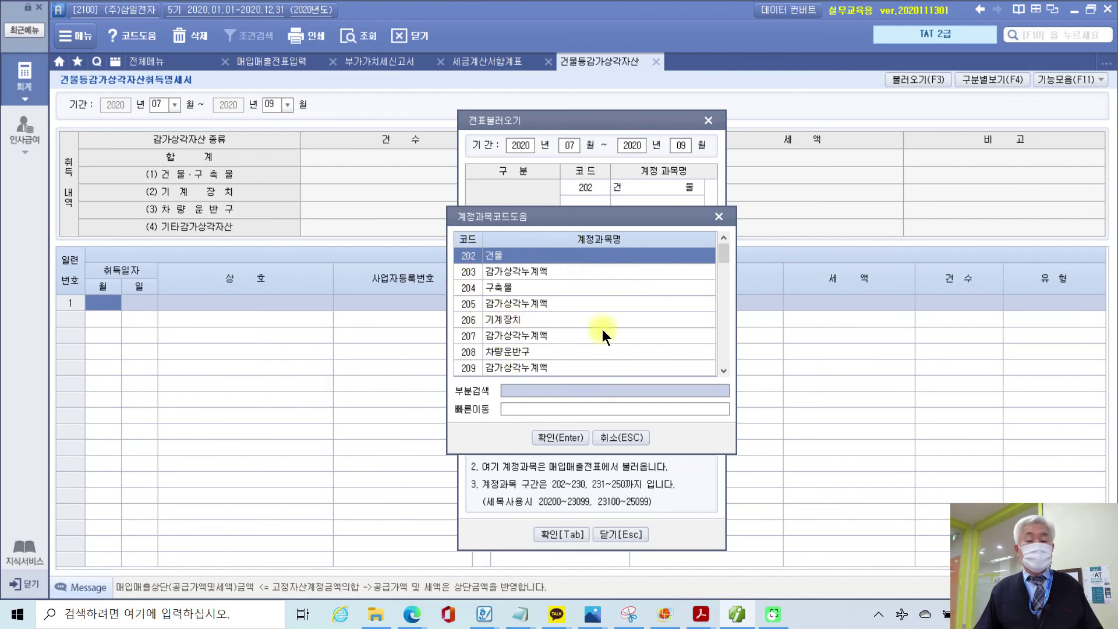
{"action": "left_click", "coordinate": [615, 434]}
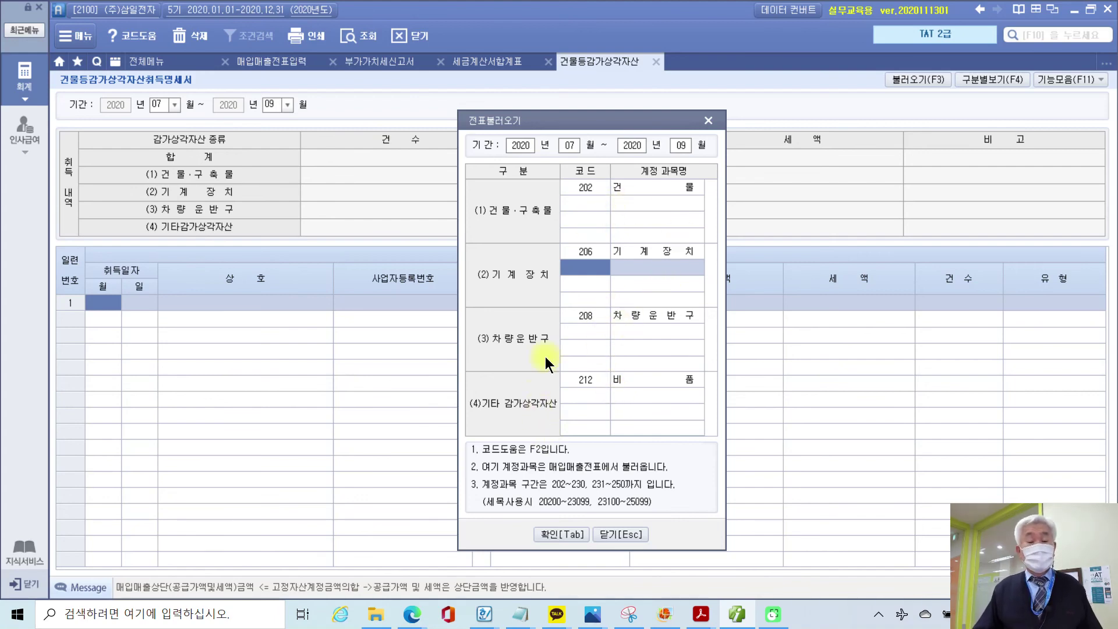
Load the 건물등감가상각자산취득명세서 data from the vouchers, keeping the preset account codes such as 206 기계장치.
{"action": "left_click", "coordinate": [631, 254]}
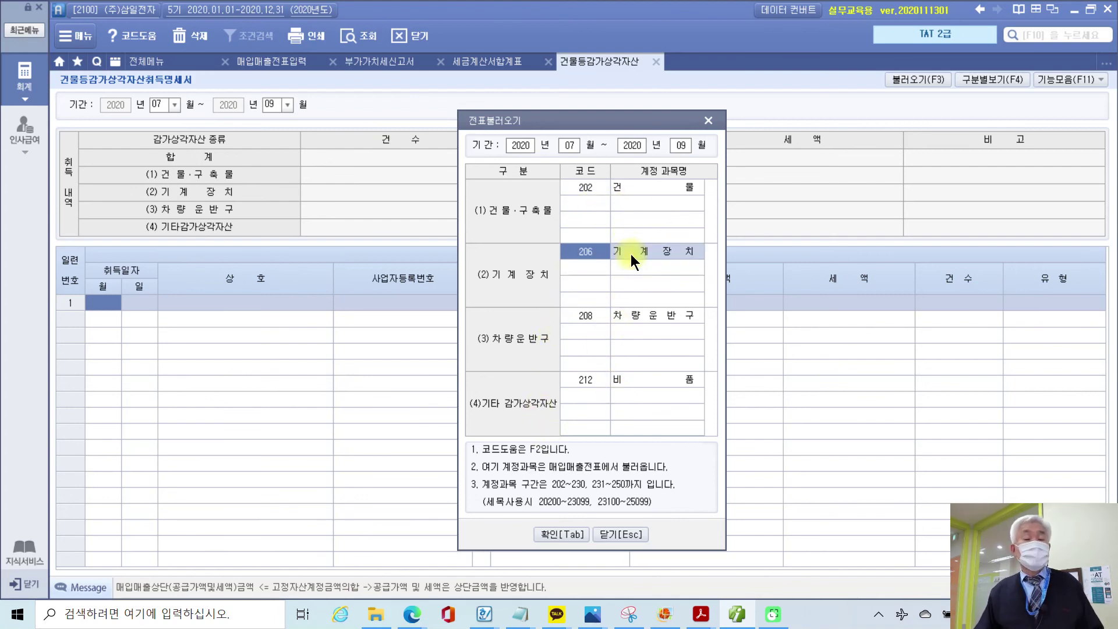
{"action": "left_click", "coordinate": [556, 534]}
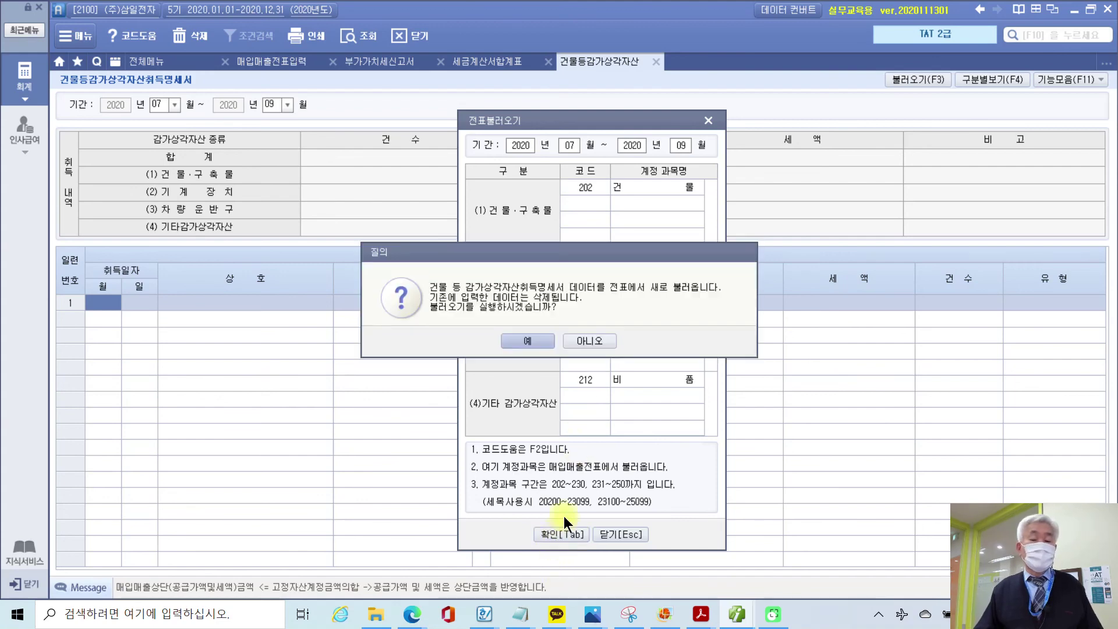
{"action": "left_click", "coordinate": [527, 341]}
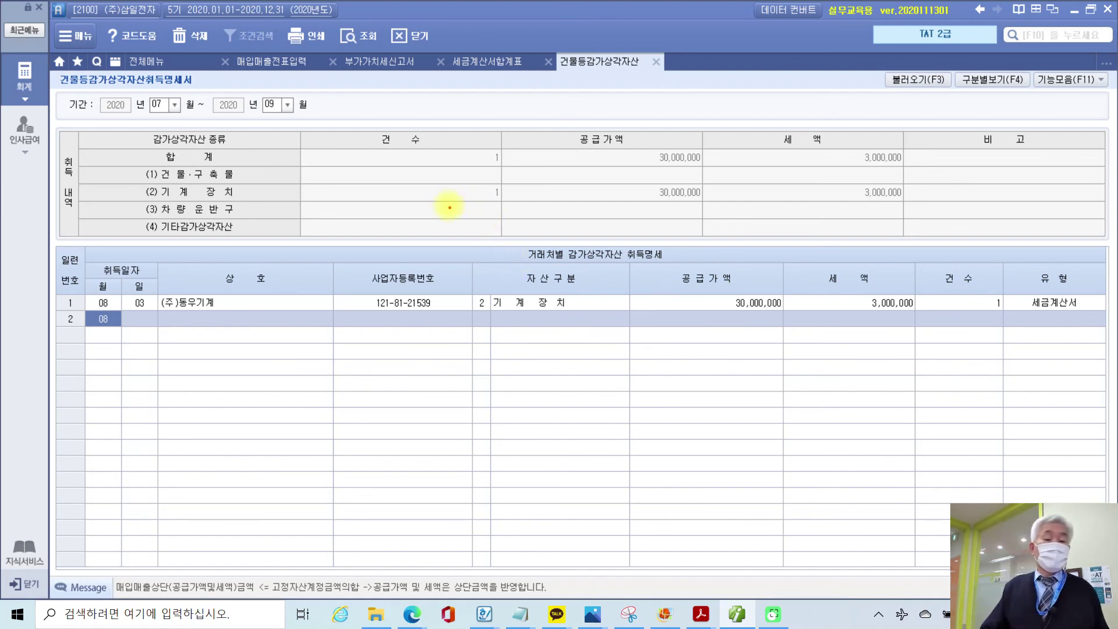
Examine the 건수, 공급가액 and 세액 of (2) 기계장치 and the (주)동우기계 acquisition line.
{"action": "left_click_drag", "start_coordinate": [153, 200], "coordinate": [504, 199]}
{"action": "left_click_drag", "start_coordinate": [635, 200], "coordinate": [712, 200]}
{"action": "left_click_drag", "start_coordinate": [861, 201], "coordinate": [934, 201]}
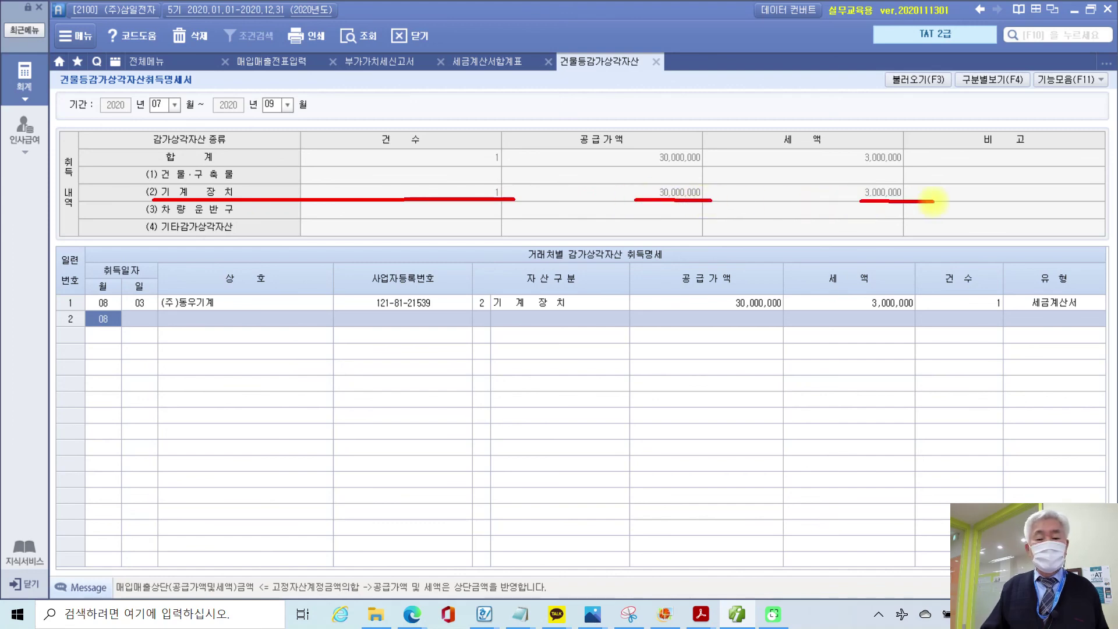
{"action": "left_click_drag", "start_coordinate": [52, 277], "coordinate": [1098, 323]}
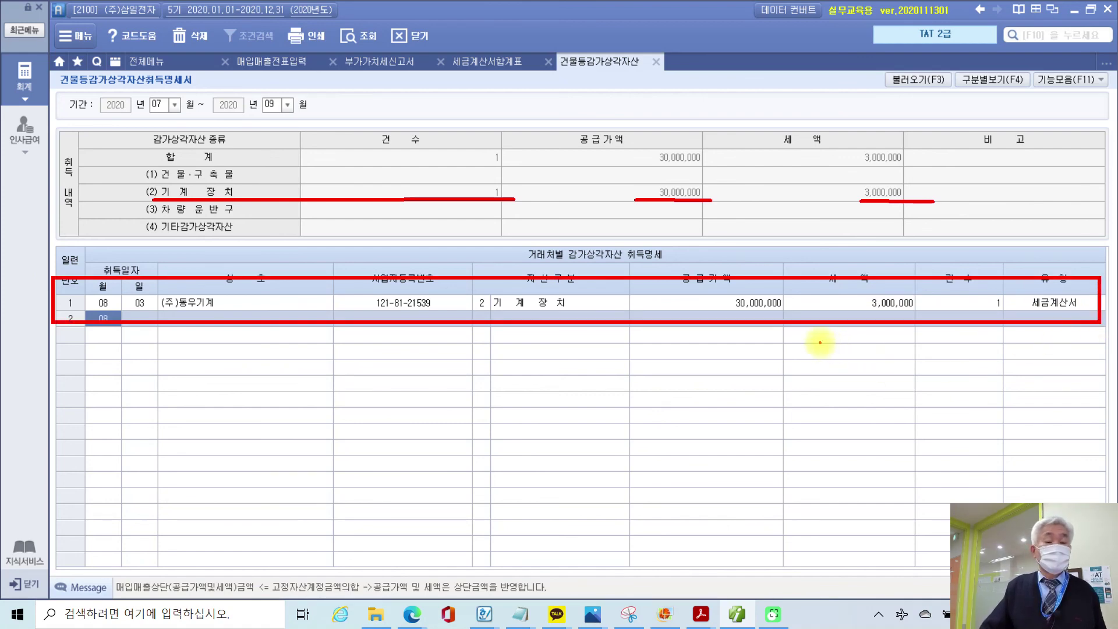
{"action": "key", "text": "Escape"}
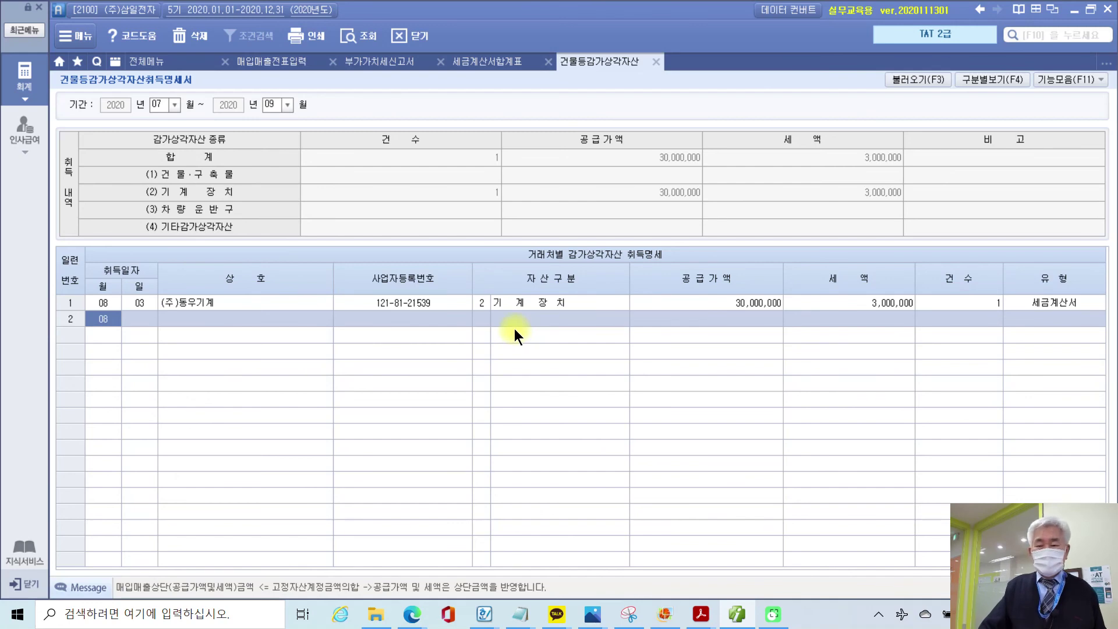
Close the 건물등감가상각자산취득명세서 and 세금계산서합계표, and examine the breakdown of line 10 일반매입 in the 부가가치세신고서.
{"action": "left_click", "coordinate": [656, 63]}
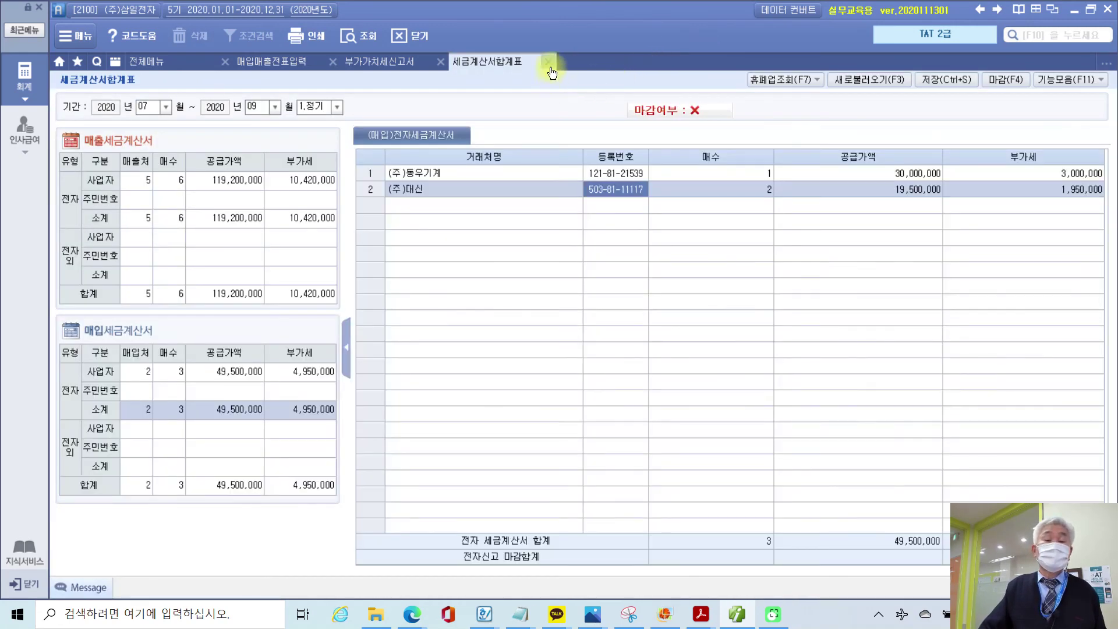
{"action": "left_click", "coordinate": [550, 63]}
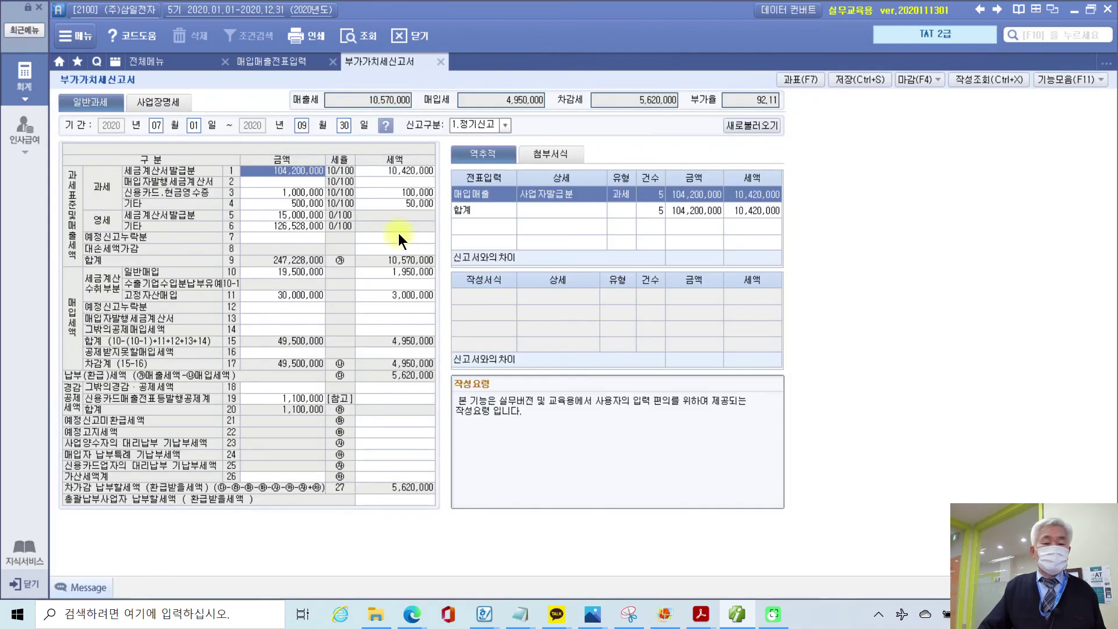
{"action": "left_click", "coordinate": [400, 288]}
{"action": "left_click", "coordinate": [403, 275]}
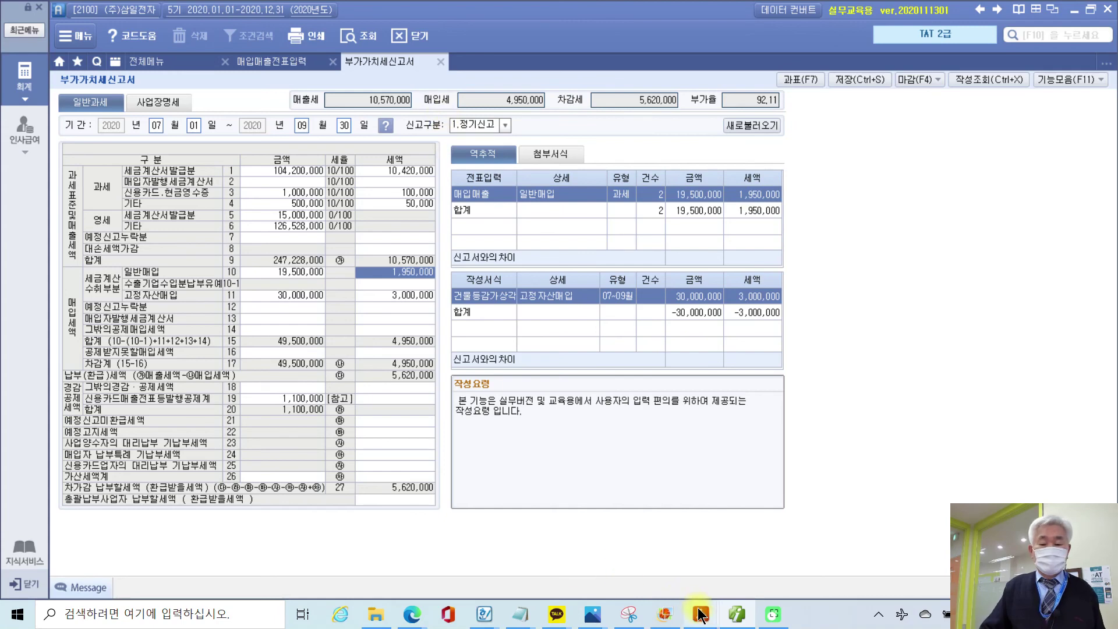
Switch to the textbook PDF in Acrobat Reader and read section 07 영세율 매입거래의 부가가치세신고, including its process and first transaction.
{"action": "left_click", "coordinate": [728, 576]}
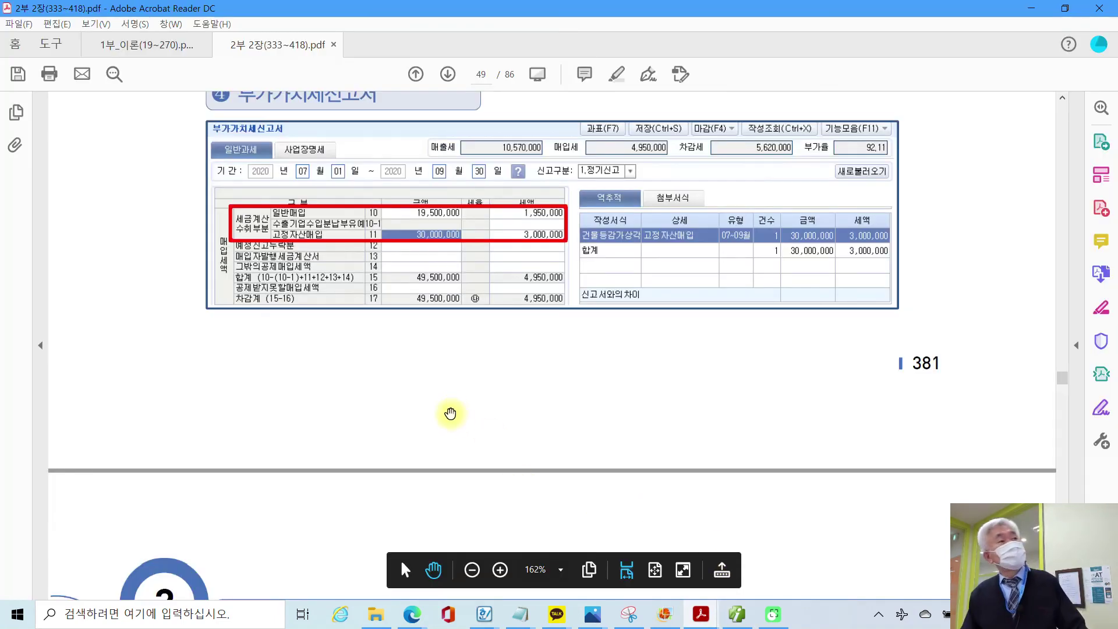
{"action": "scroll", "coordinate": [456, 382], "scroll_direction": "down", "scroll_amount": 4}
{"action": "scroll", "coordinate": [459, 387], "scroll_direction": "down", "scroll_amount": 6}
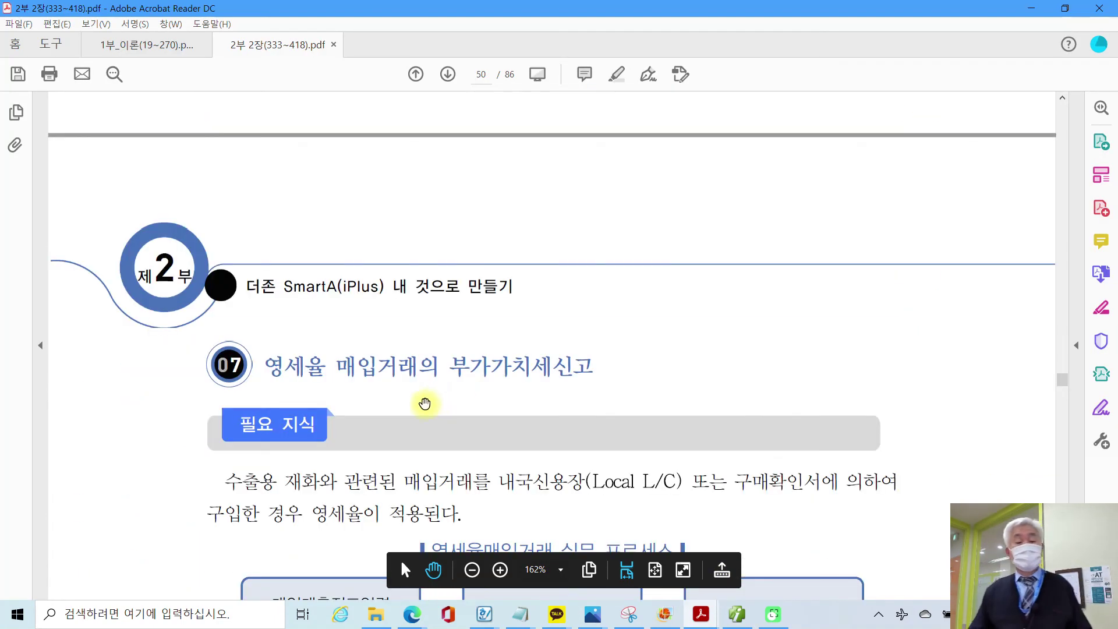
{"action": "scroll", "coordinate": [404, 415], "scroll_direction": "down", "scroll_amount": 2}
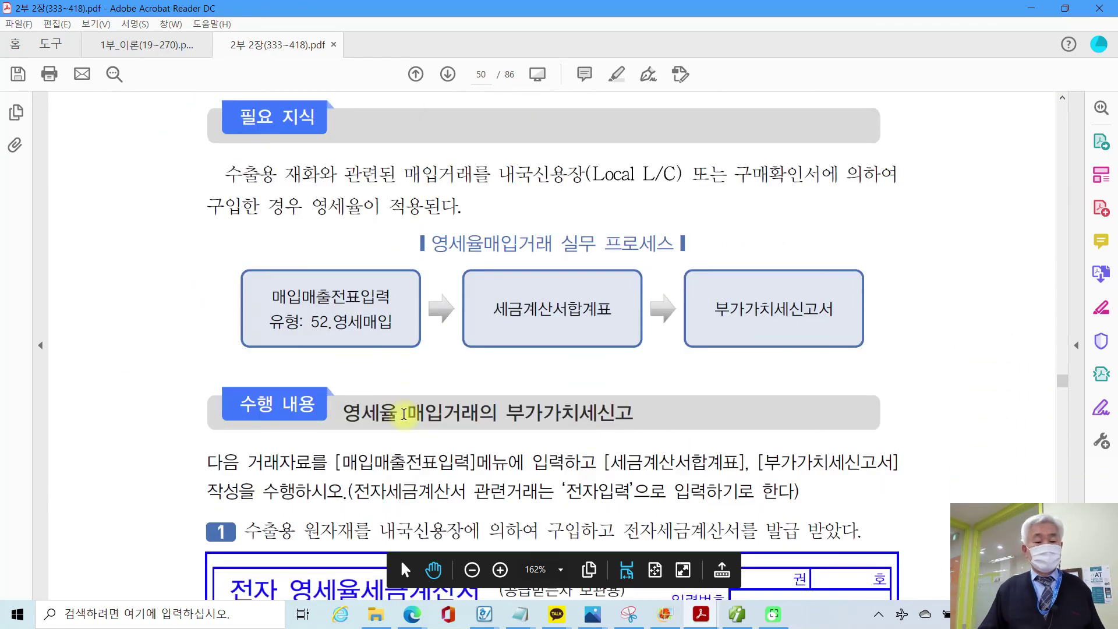
{"action": "scroll", "coordinate": [403, 413], "scroll_direction": "down", "scroll_amount": 7}
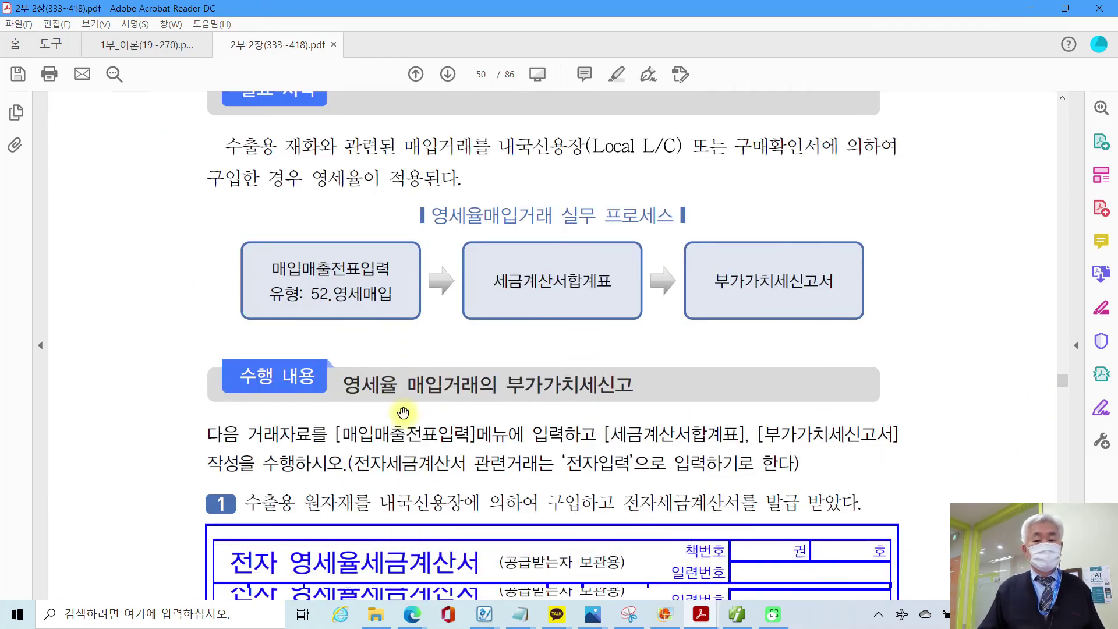
{"action": "scroll", "coordinate": [403, 413], "scroll_direction": "down", "scroll_amount": 4}
{"action": "scroll", "coordinate": [403, 413], "scroll_direction": "up", "scroll_amount": 9}
{"action": "scroll", "coordinate": [403, 413], "scroll_direction": "up", "scroll_amount": 2}
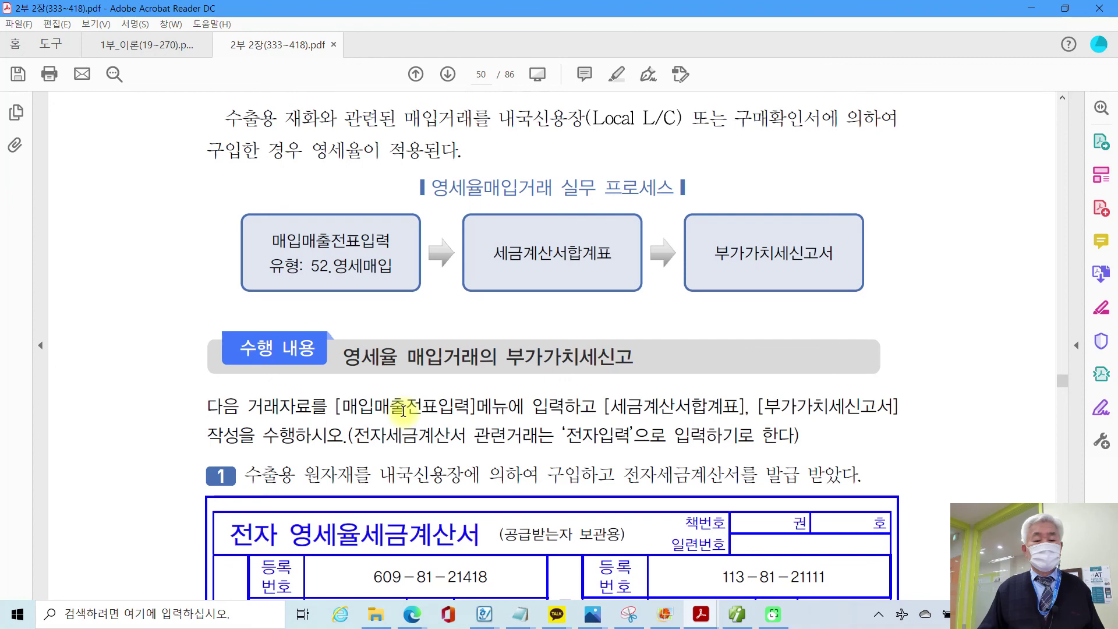
{"action": "scroll", "coordinate": [403, 412], "scroll_direction": "down", "scroll_amount": 1}
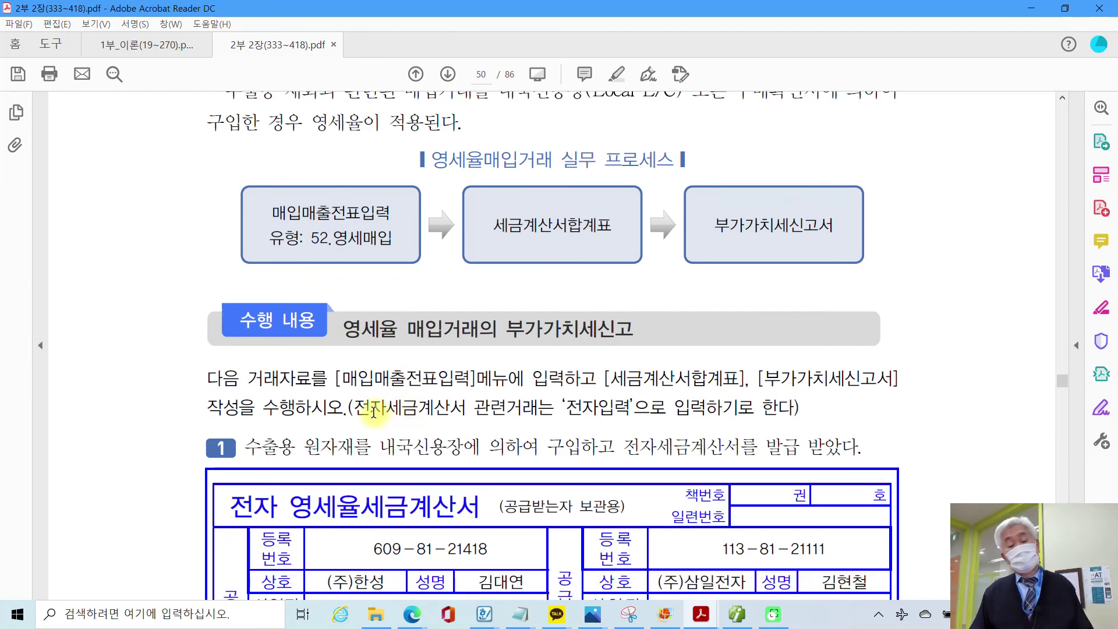
{"action": "scroll", "coordinate": [376, 411], "scroll_direction": "down", "scroll_amount": 3}
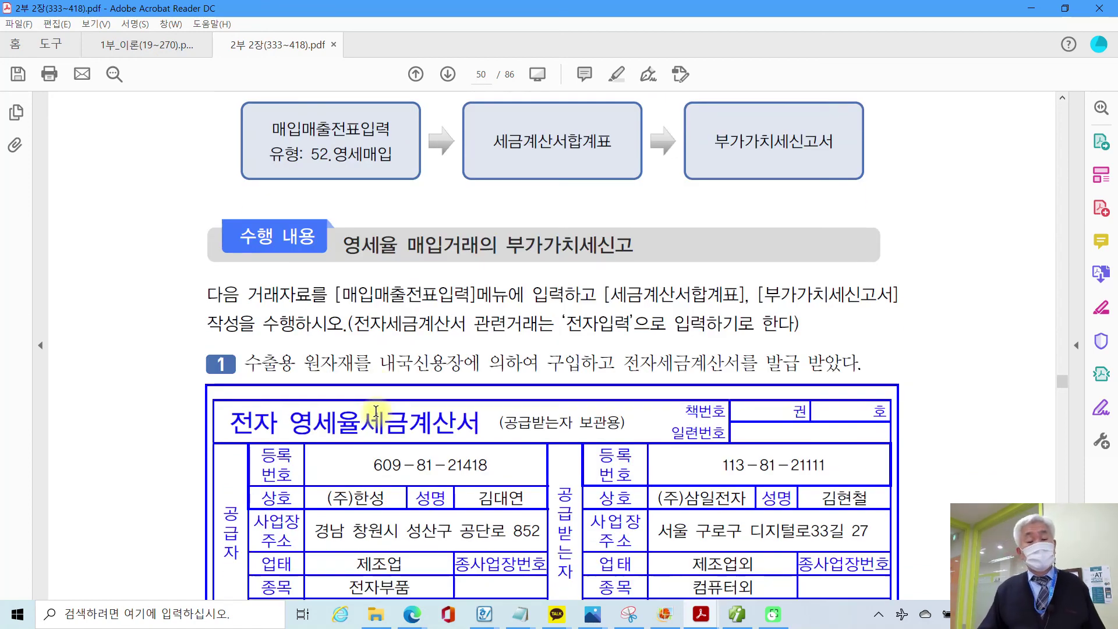
{"action": "scroll", "coordinate": [375, 411], "scroll_direction": "up", "scroll_amount": 2}
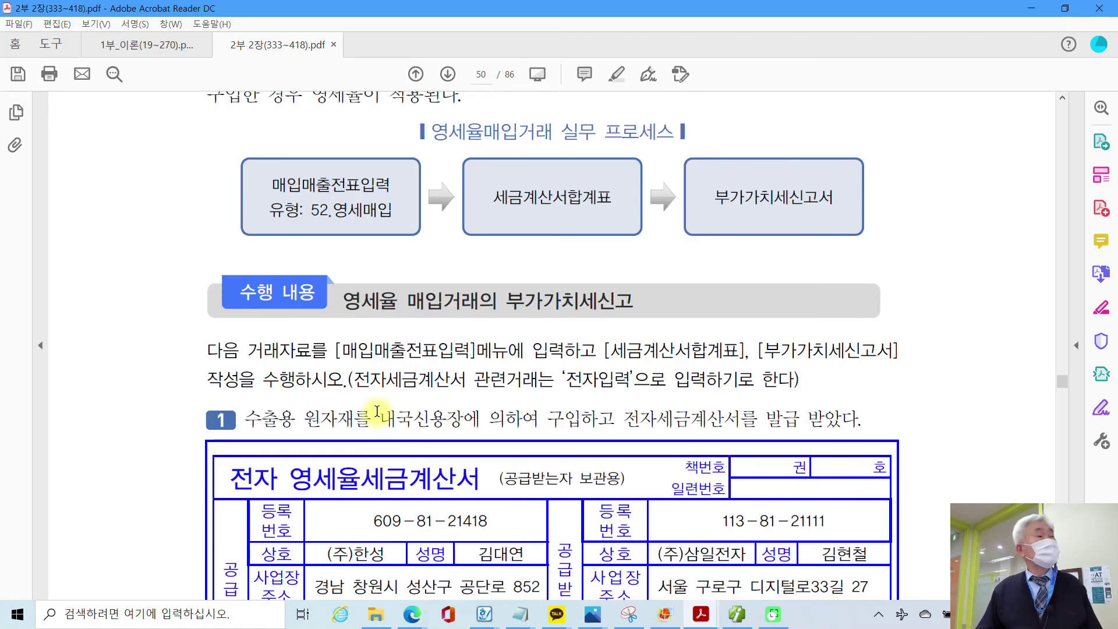
Review section 07's 필요 지식 on zero-rated purchases, temporarily marking 영세율 매입거래, 수출용 재화와 관련된 매입거래 and 내국신용장(Local L/C) on screen.
{"action": "scroll", "coordinate": [377, 412], "scroll_direction": "up", "scroll_amount": 7}
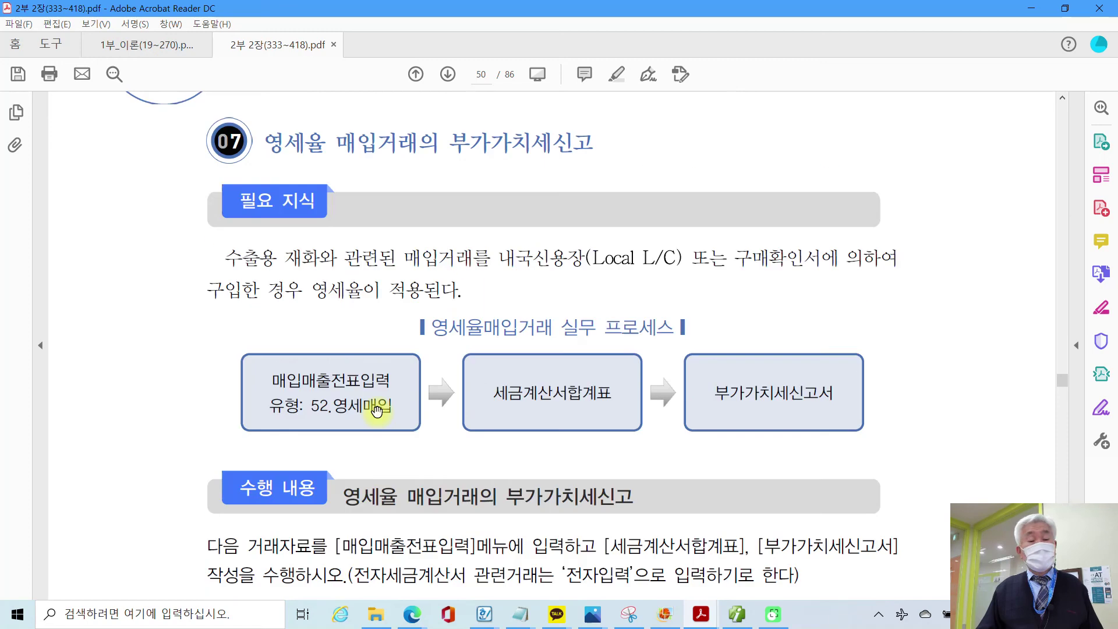
{"action": "scroll", "coordinate": [378, 411], "scroll_direction": "up", "scroll_amount": 1}
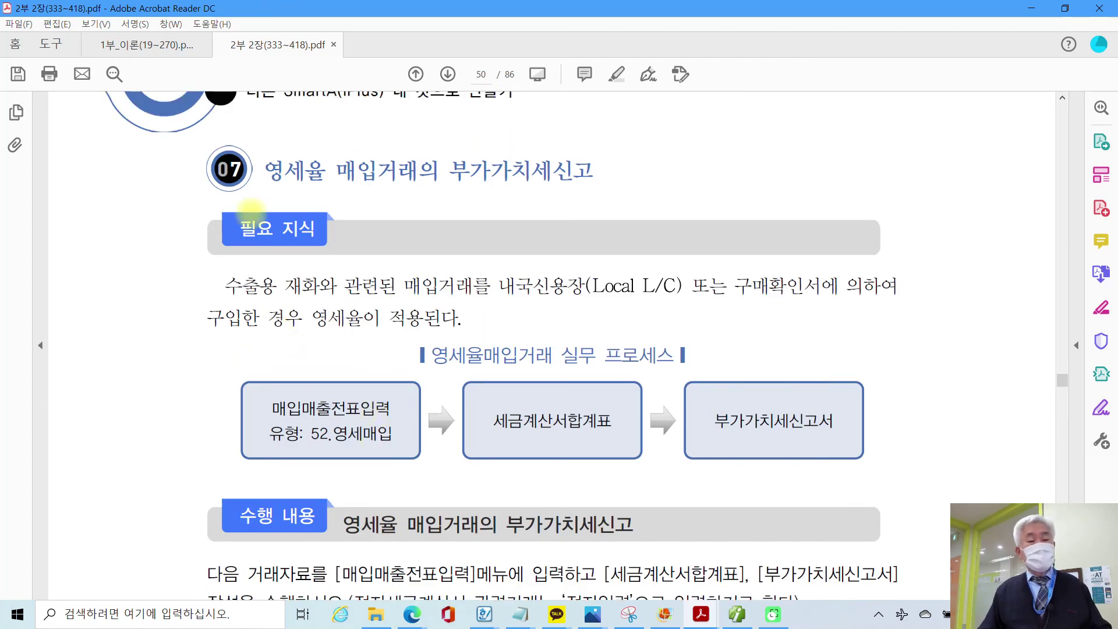
{"action": "left_click_drag", "start_coordinate": [254, 152], "coordinate": [426, 200]}
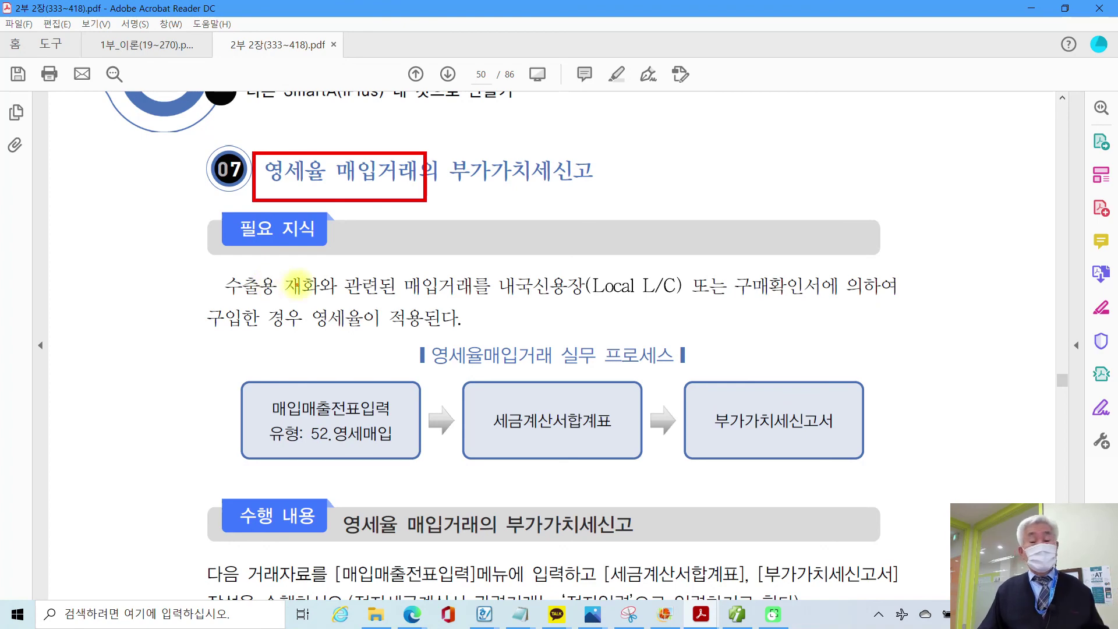
{"action": "mouse_move", "coordinate": [228, 300]}
{"action": "left_mouse_down"}
{"action": "mouse_move", "coordinate": [474, 299]}
{"action": "mouse_move", "coordinate": [481, 274]}
{"action": "mouse_move", "coordinate": [230, 271]}
{"action": "mouse_move", "coordinate": [221, 294]}
{"action": "left_mouse_up"}
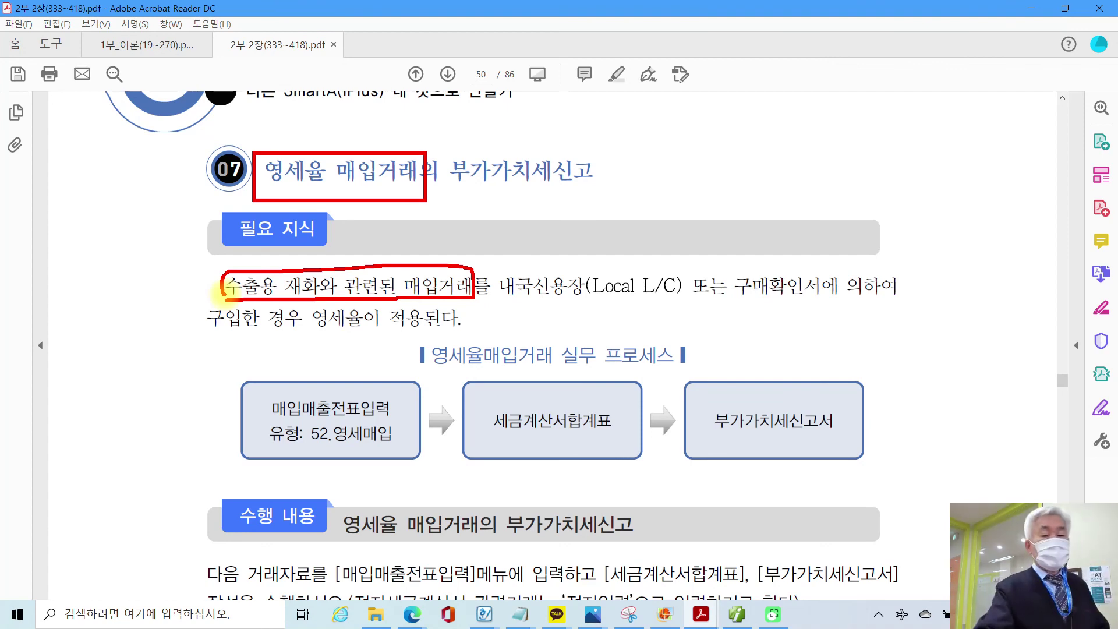
{"action": "mouse_move", "coordinate": [525, 242]}
{"action": "left_mouse_down"}
{"action": "mouse_move", "coordinate": [492, 303]}
{"action": "mouse_move", "coordinate": [702, 297]}
{"action": "mouse_move", "coordinate": [524, 245]}
{"action": "left_mouse_up"}
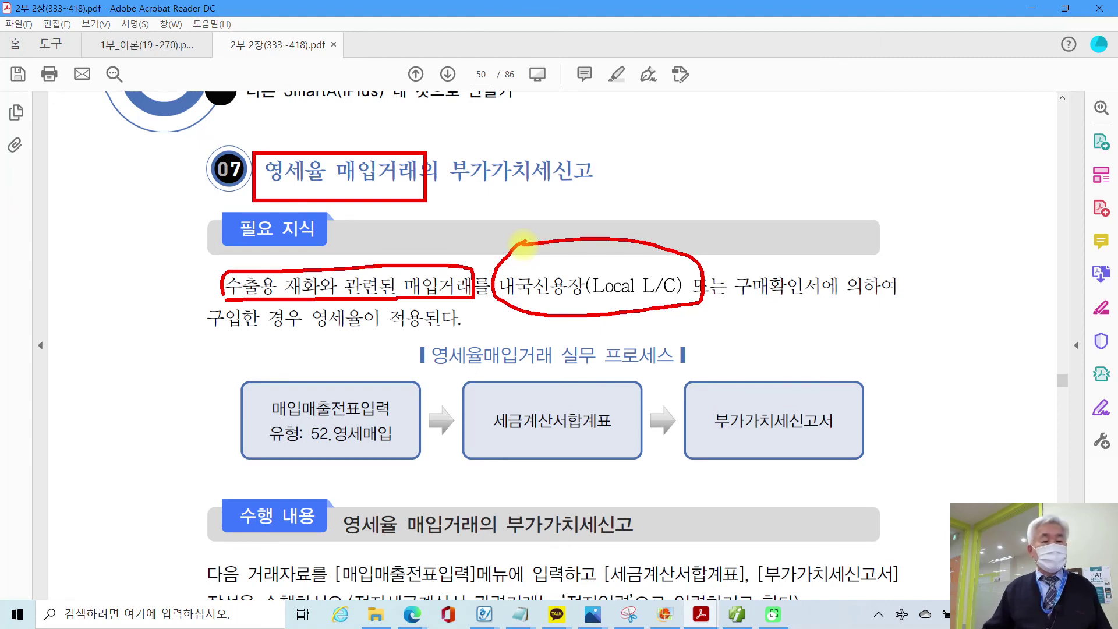
{"action": "key", "text": "Escape"}
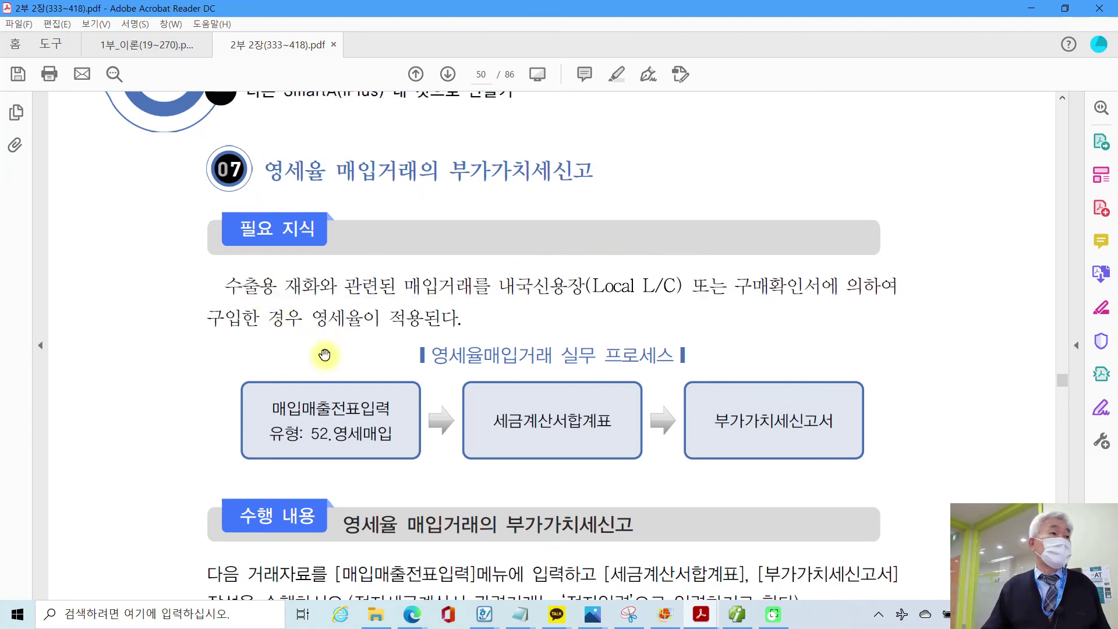
Highlight the text 52.영세매입 in the 매입매출전표입력 box of the 영세율매입거래 실무 프로세스 diagram.
{"action": "scroll", "coordinate": [325, 355], "scroll_direction": "down", "scroll_amount": 1}
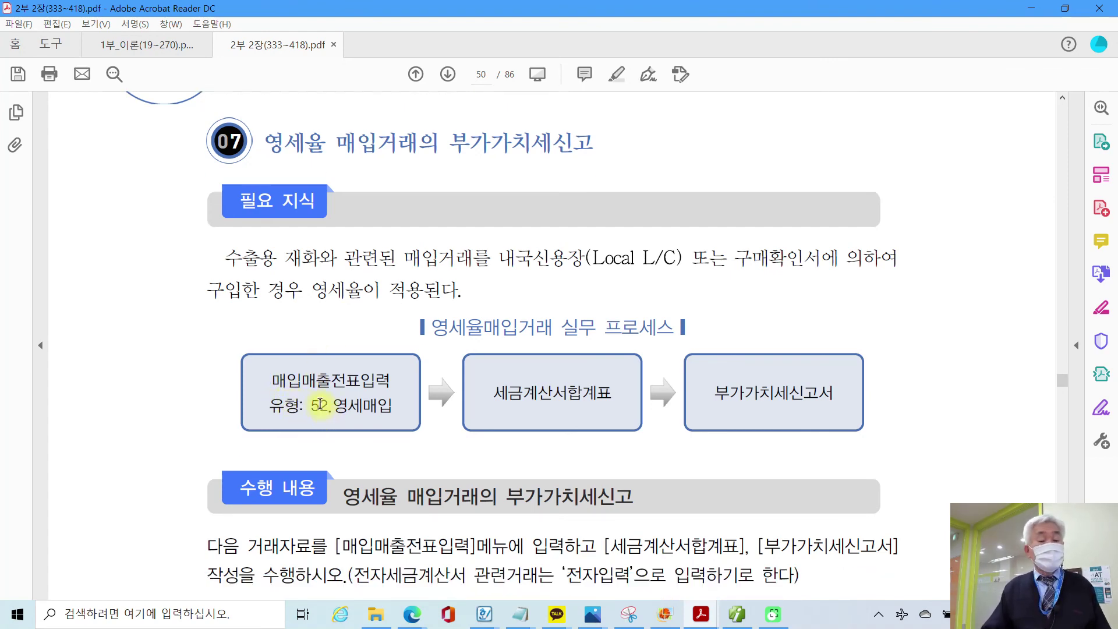
{"action": "left_click_drag", "start_coordinate": [311, 404], "coordinate": [393, 406]}
{"action": "right_click", "coordinate": [385, 408]}
{"action": "left_click", "coordinate": [399, 445]}
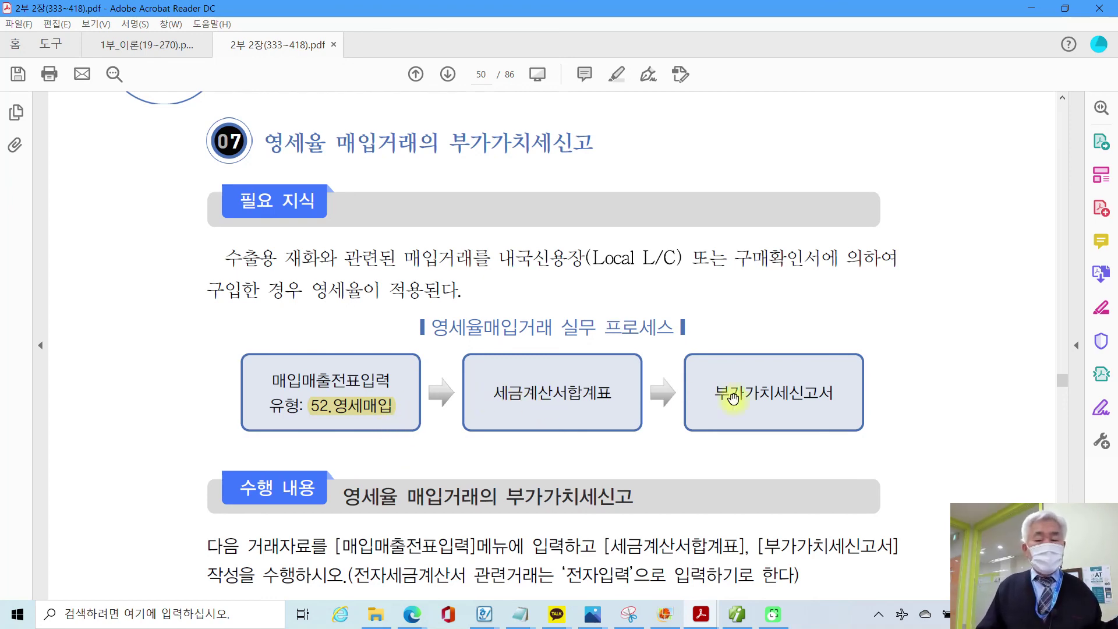
Read the 수행 내용 instructions and the first transaction's 전자 영세율세금계산서, and return to the section 07 heading.
{"action": "scroll", "coordinate": [632, 394], "scroll_direction": "down", "scroll_amount": 3}
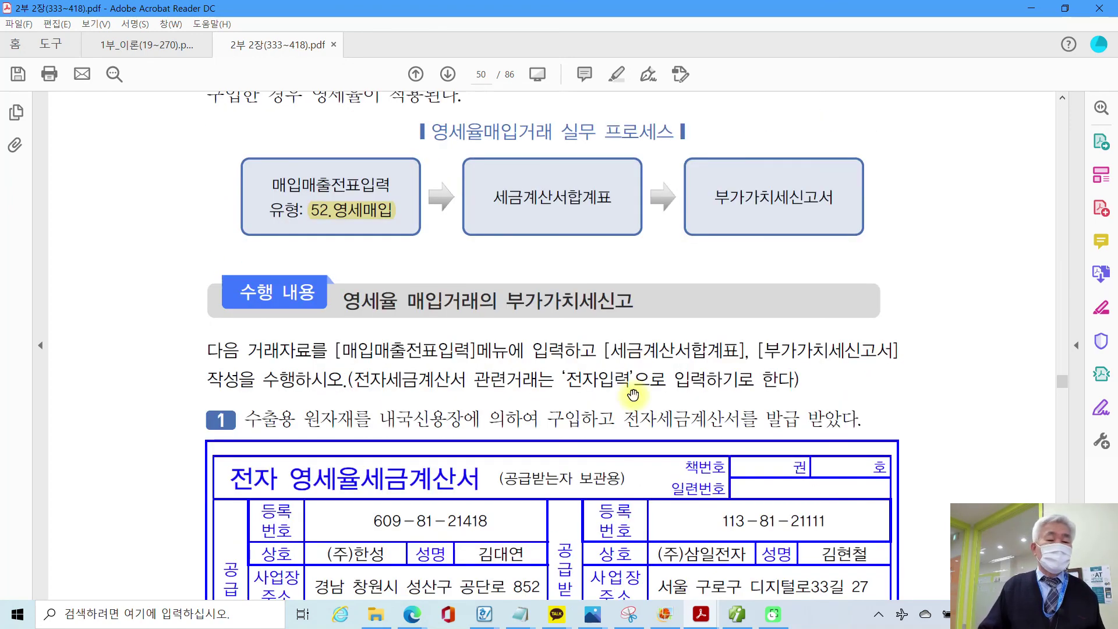
{"action": "scroll", "coordinate": [634, 395], "scroll_direction": "down", "scroll_amount": 2}
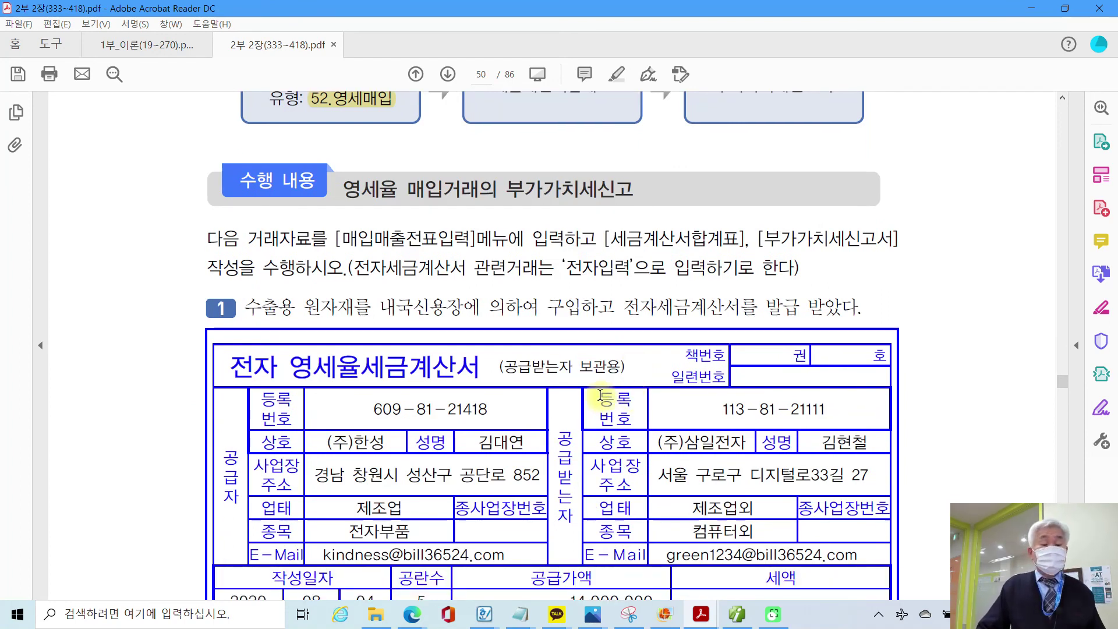
{"action": "scroll", "coordinate": [291, 319], "scroll_direction": "down", "scroll_amount": 1}
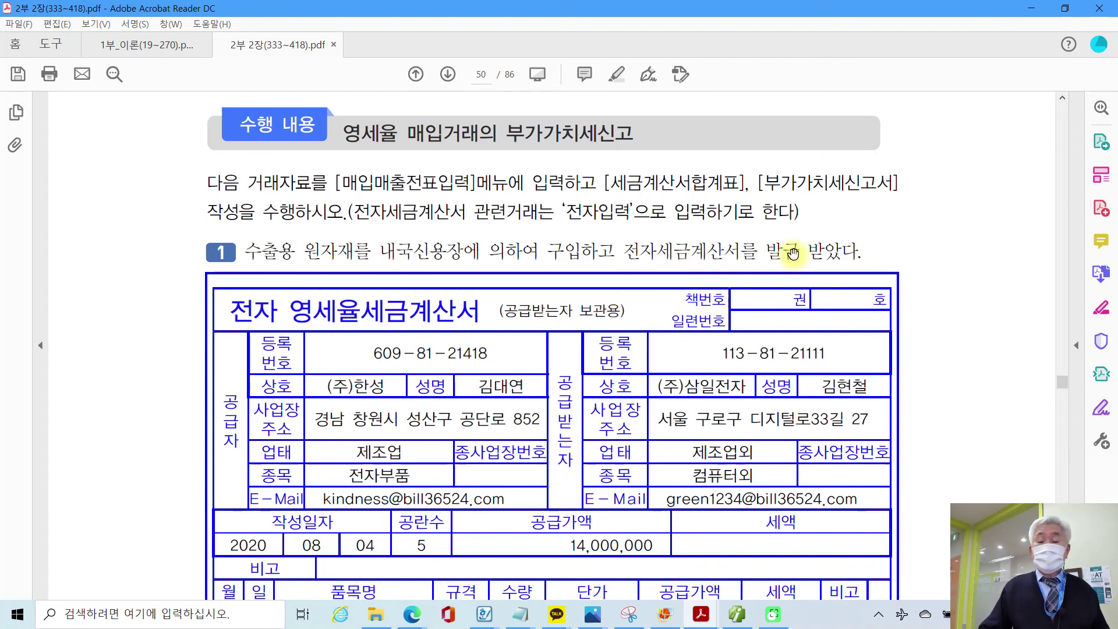
{"action": "scroll", "coordinate": [600, 315], "scroll_direction": "up", "scroll_amount": 1}
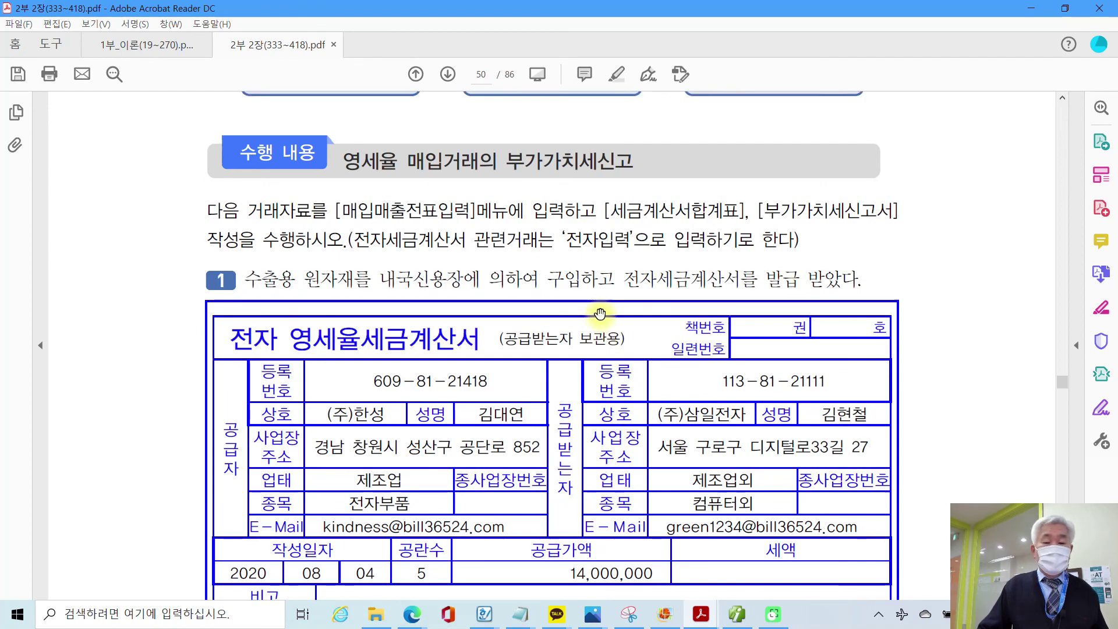
{"action": "scroll", "coordinate": [600, 314], "scroll_direction": "down", "scroll_amount": 3}
{"action": "scroll", "coordinate": [600, 314], "scroll_direction": "down", "scroll_amount": 3}
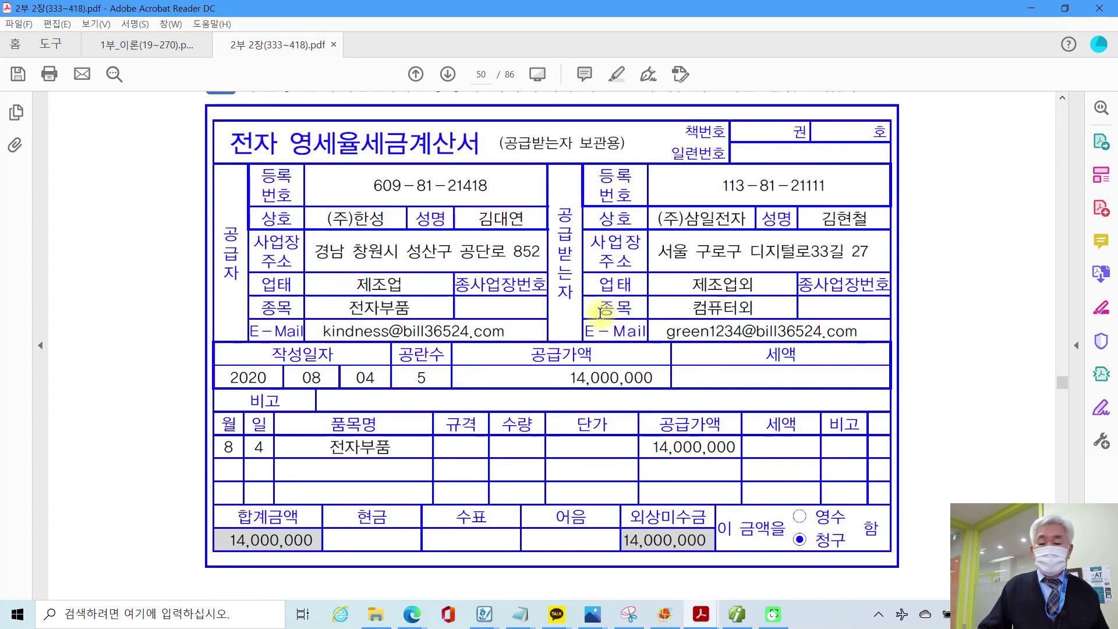
{"action": "scroll", "coordinate": [600, 313], "scroll_direction": "up", "scroll_amount": 10}
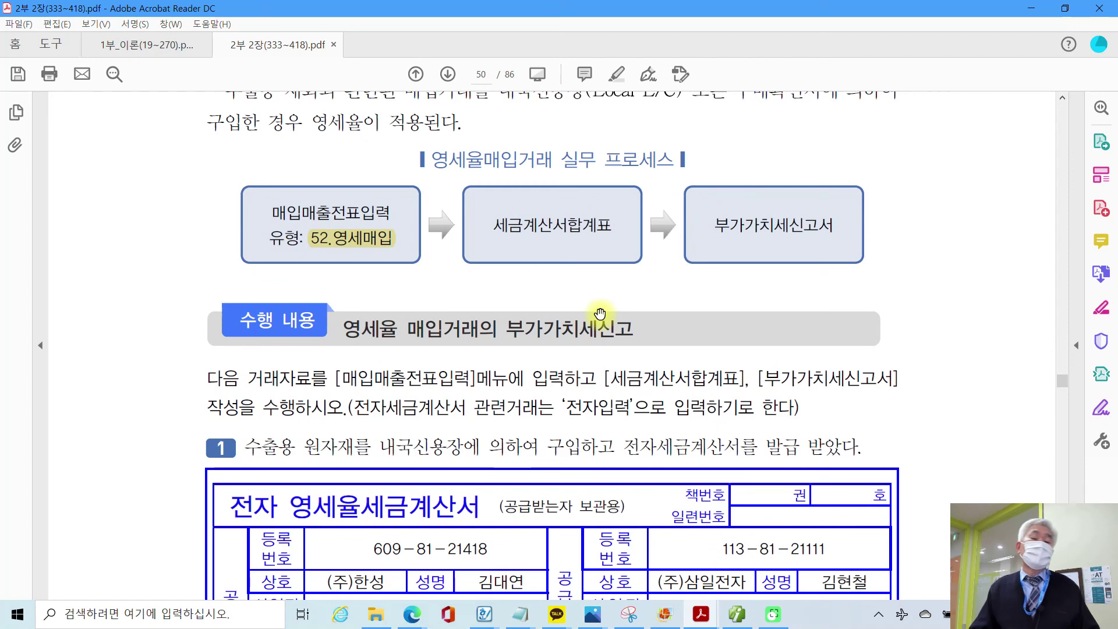
{"action": "scroll", "coordinate": [600, 315], "scroll_direction": "up", "scroll_amount": 6}
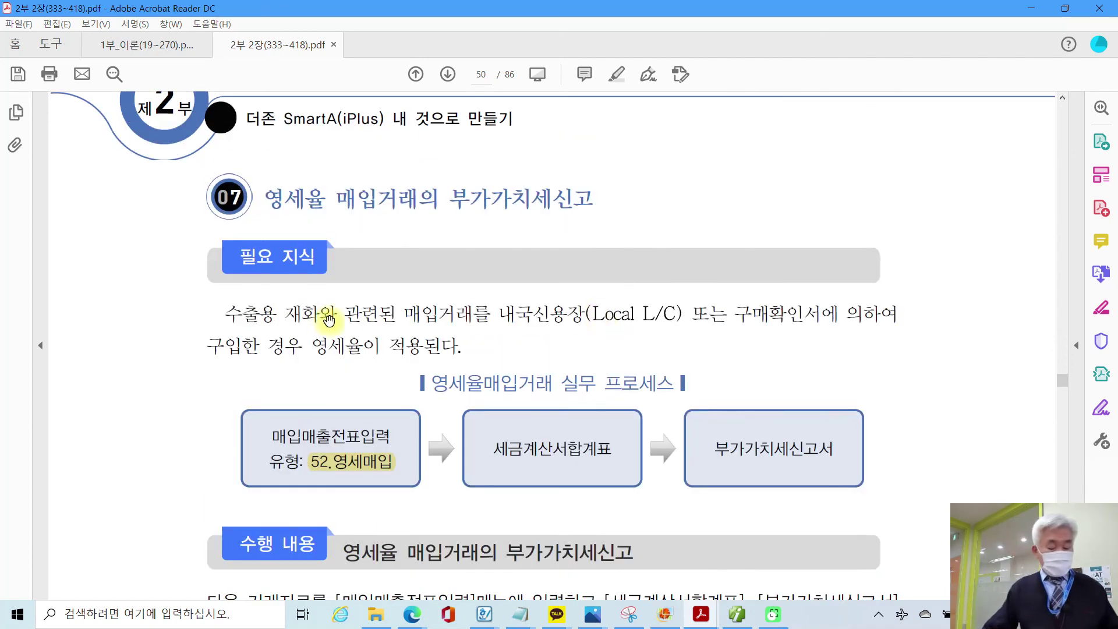
{"action": "mouse_move", "coordinate": [98, 161]}
{"action": "left_mouse_down"}
{"action": "mouse_move", "coordinate": [727, 187]}
{"action": "mouse_move", "coordinate": [1116, 187]}
{"action": "left_mouse_up"}
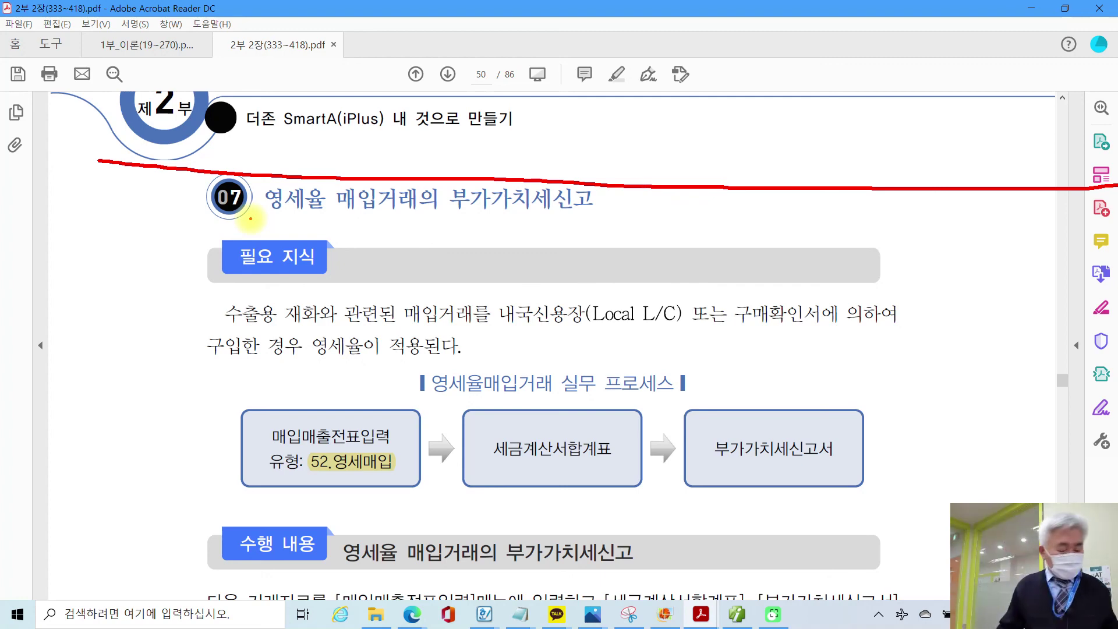
{"action": "key", "text": "Escape"}
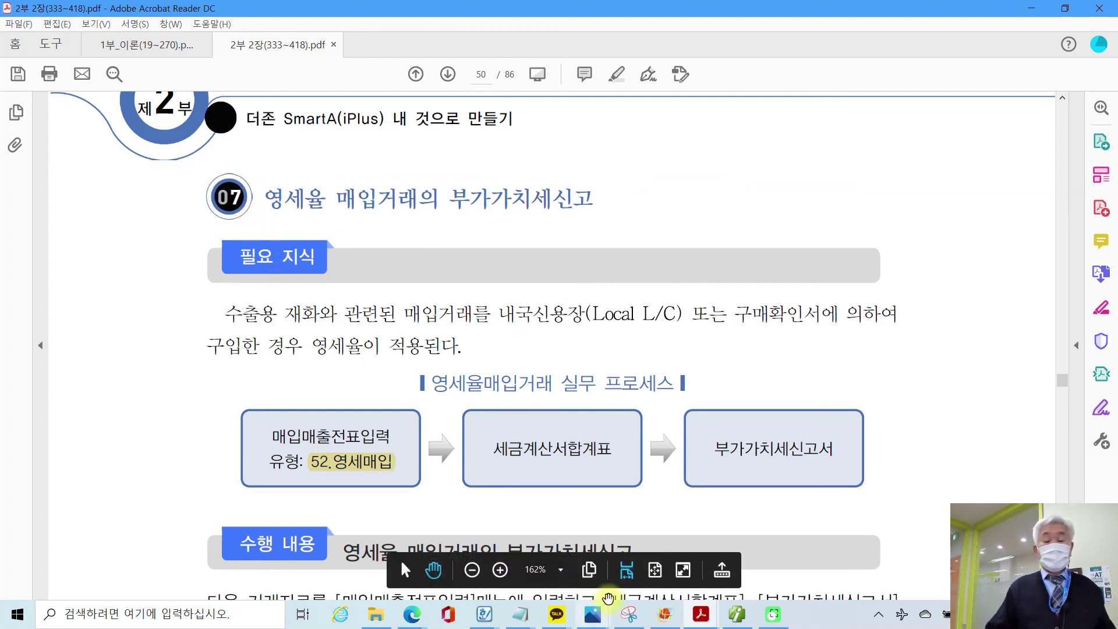
Close only the current textbook PDF, 2부 2장(333~418).pdf, without saving its changes.
{"action": "left_click", "coordinate": [1099, 8]}
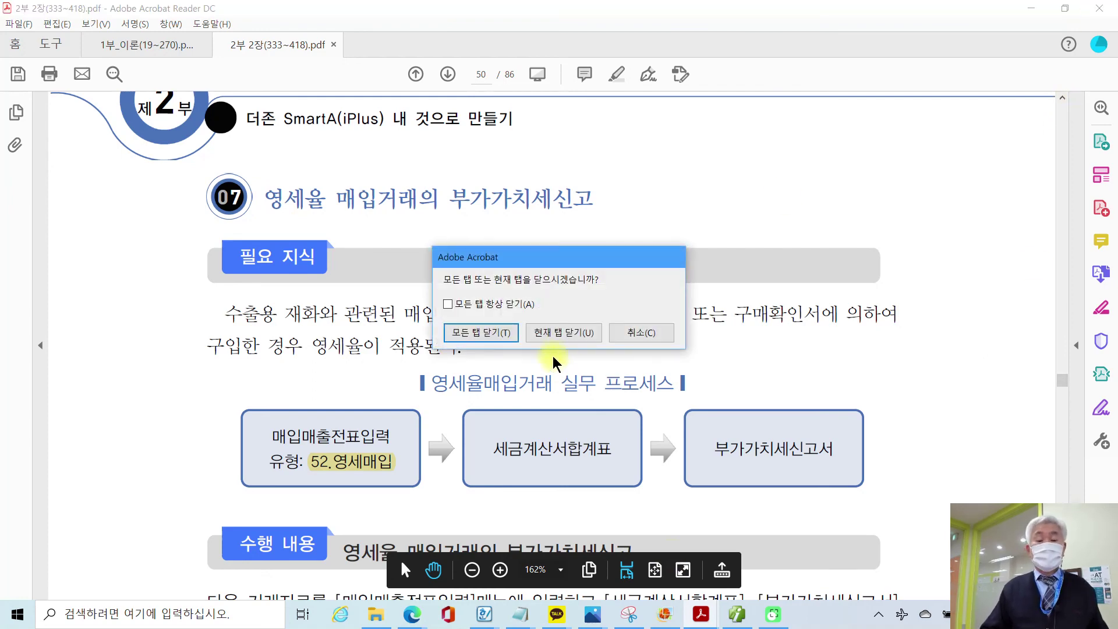
{"action": "left_click", "coordinate": [565, 334]}
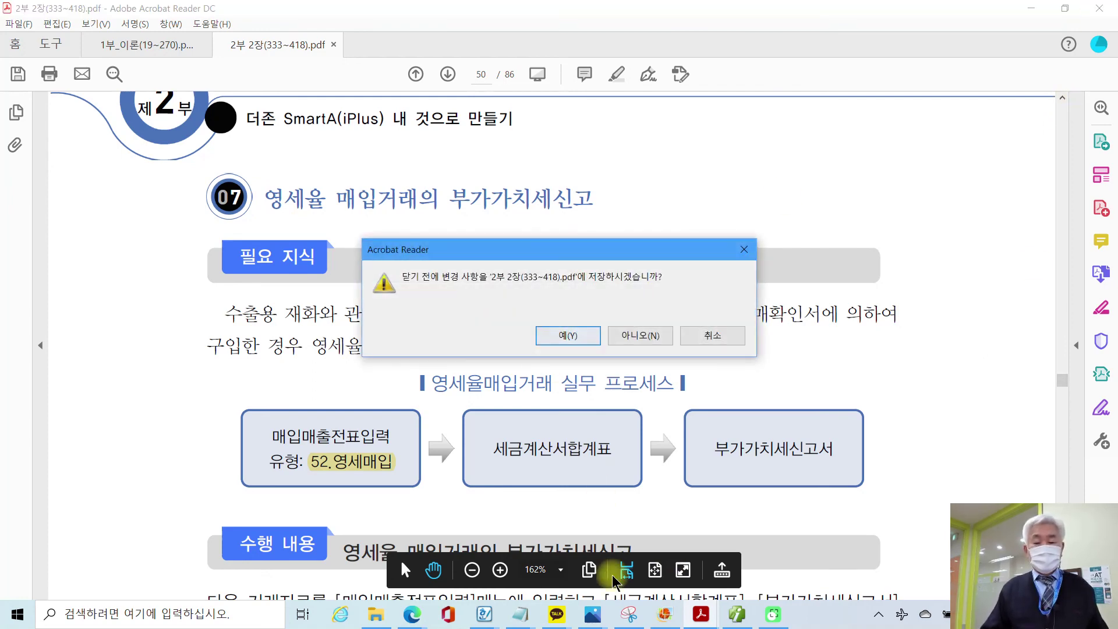
{"action": "left_click", "coordinate": [627, 335]}
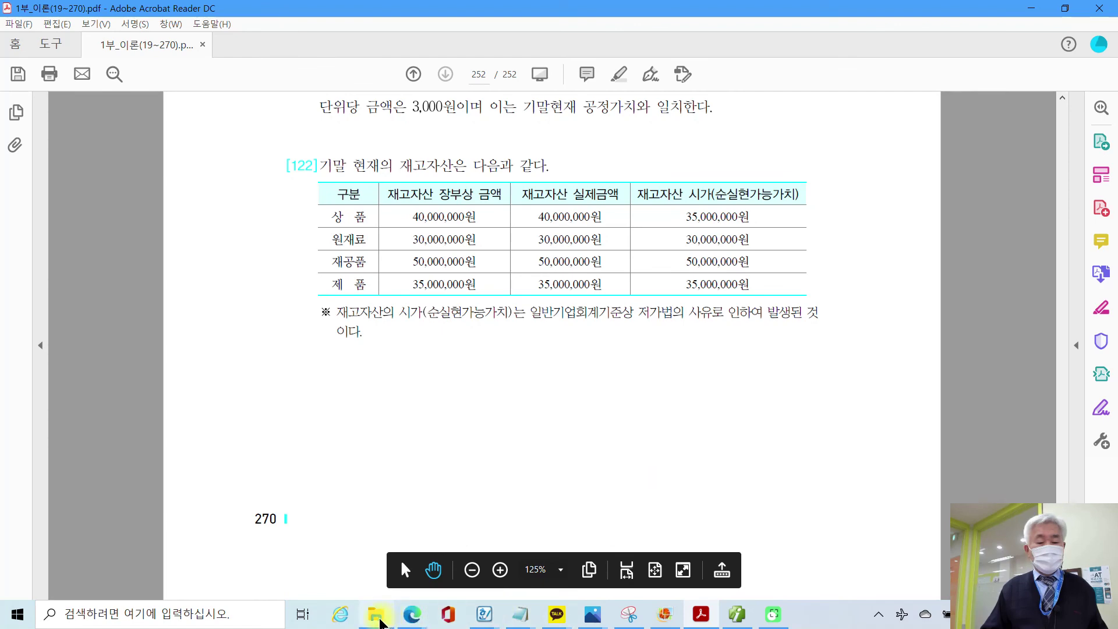
Switch to File Explorer and open the OS (C:) drive, and exit the SmartA (IPLUS) program.
{"action": "left_click", "coordinate": [382, 622]}
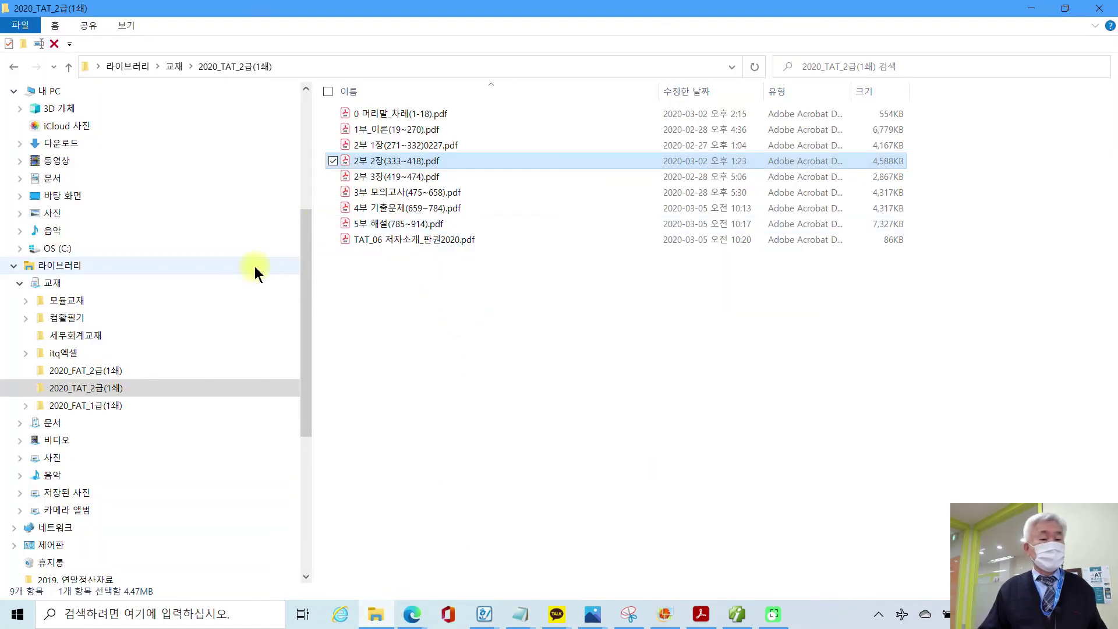
{"action": "left_click", "coordinate": [160, 248]}
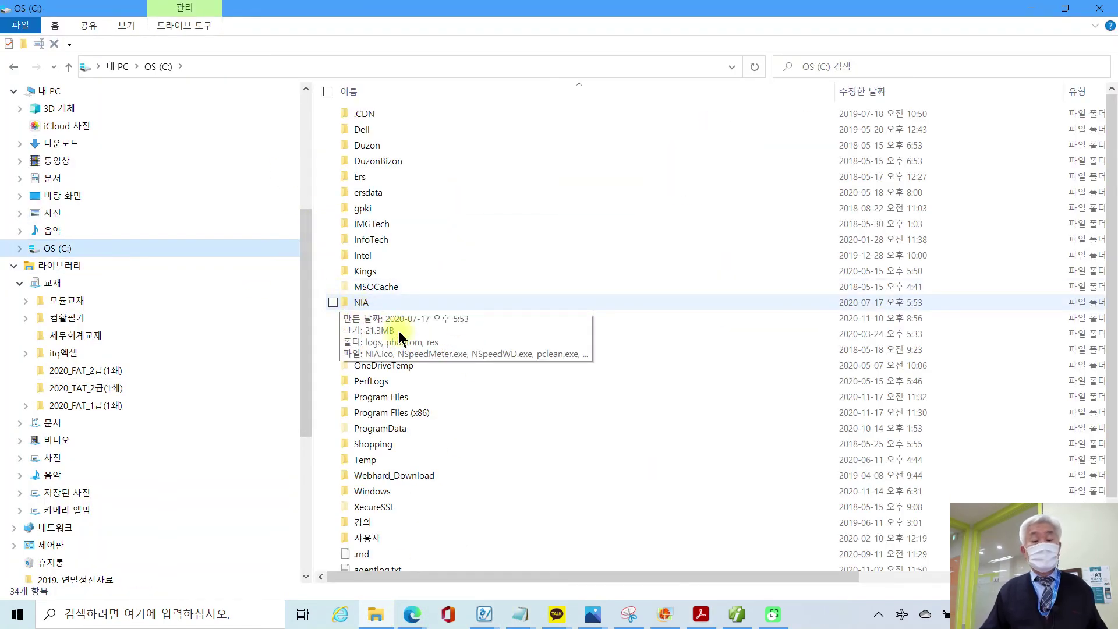
{"action": "left_click", "coordinate": [737, 614]}
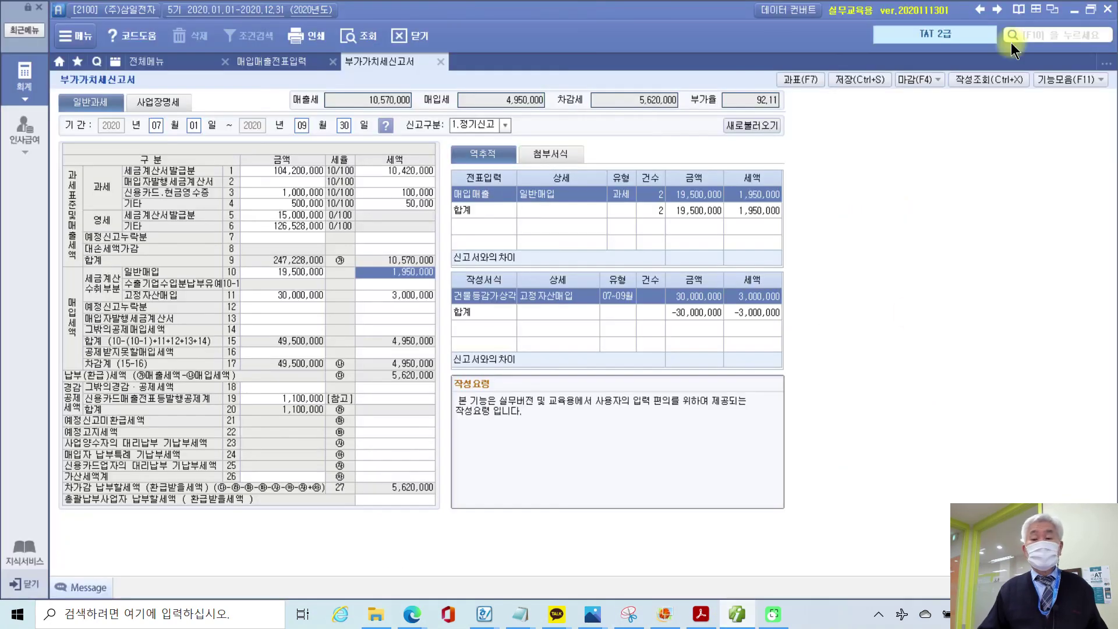
{"action": "left_click", "coordinate": [1108, 9]}
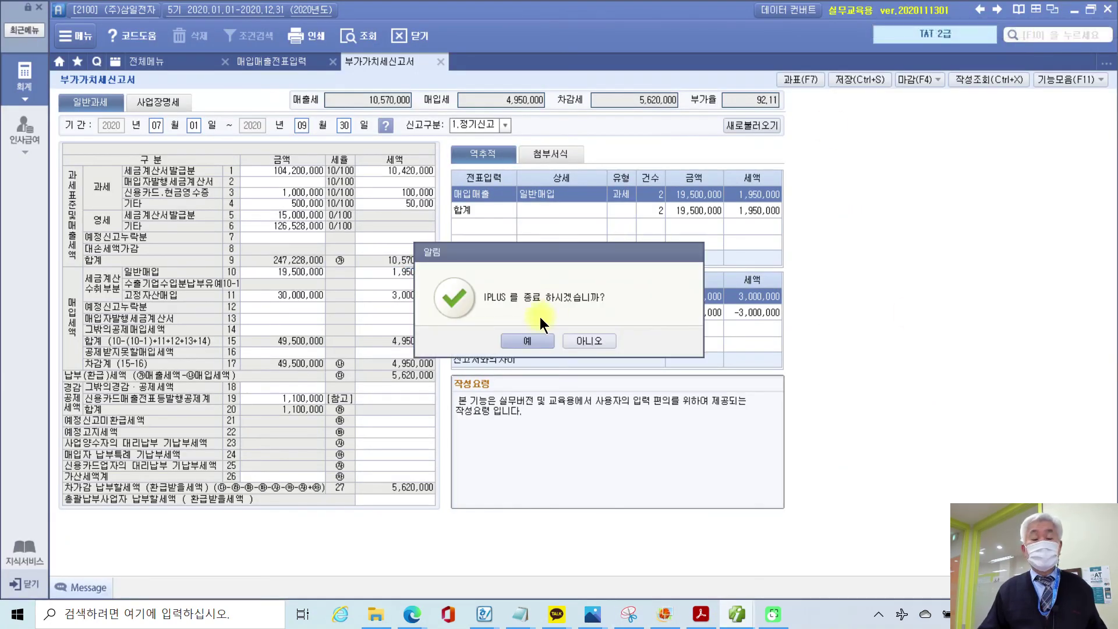
{"action": "left_click", "coordinate": [528, 341]}
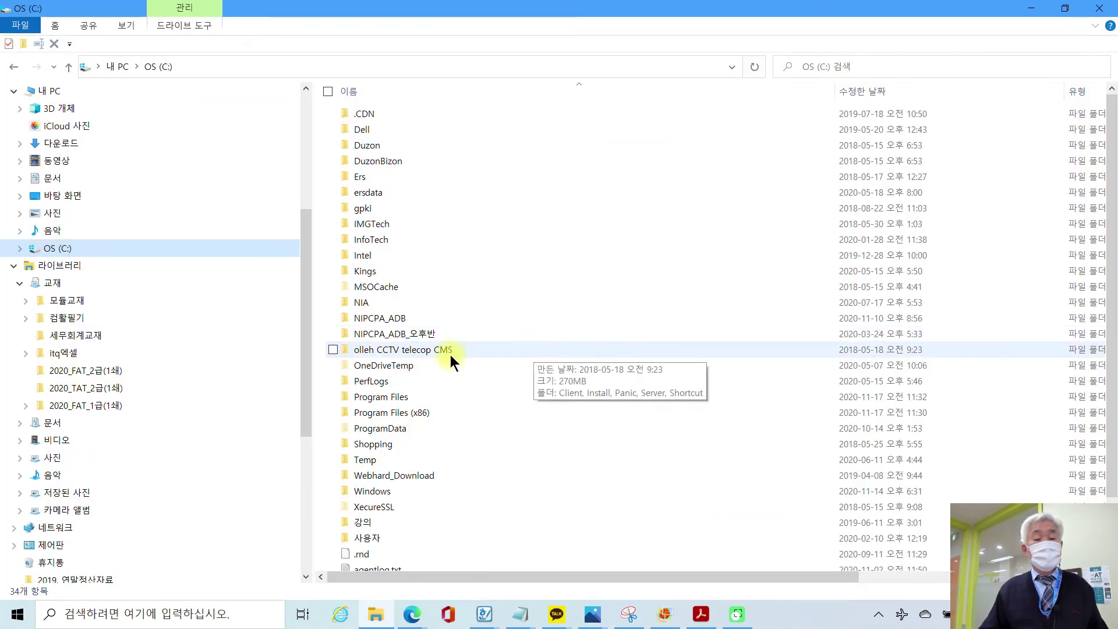
Rename the NIPCPA_ADB folder on the C: drive as NIPCPA_ADB_야간반.
{"action": "left_click", "coordinate": [408, 322]}
{"action": "left_click", "coordinate": [408, 321]}
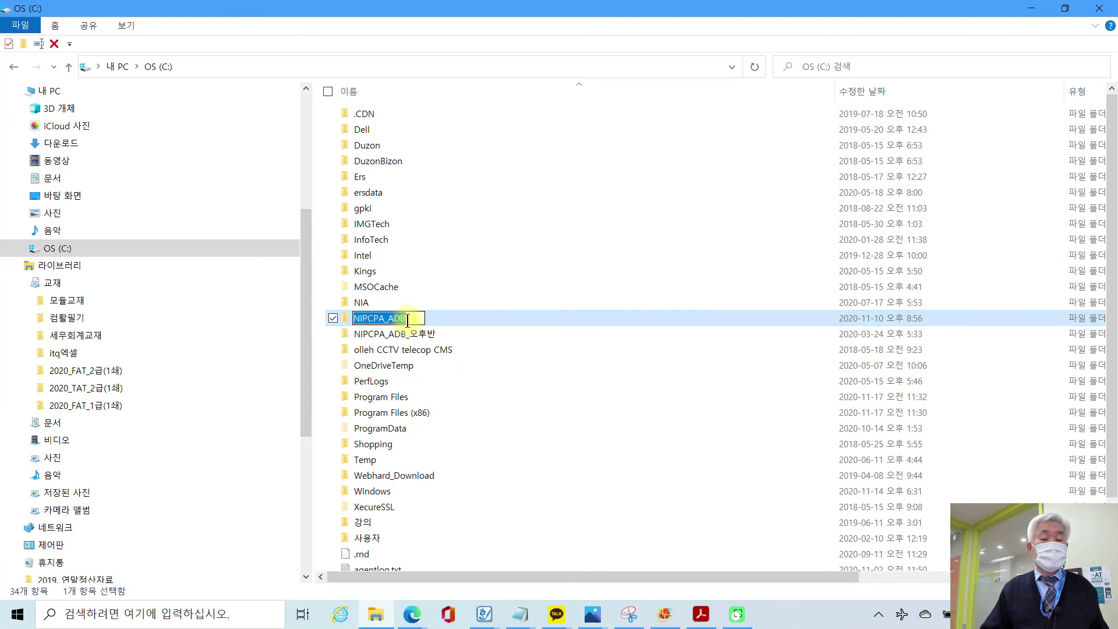
{"action": "type", "text": "_"}
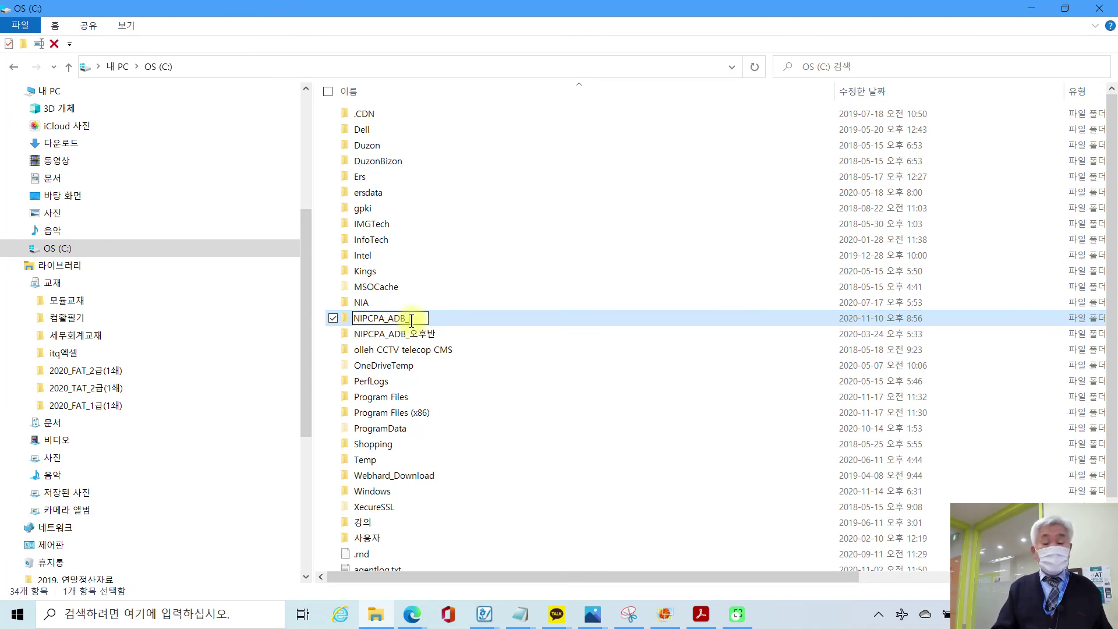
{"action": "type", "text": "야간반"}
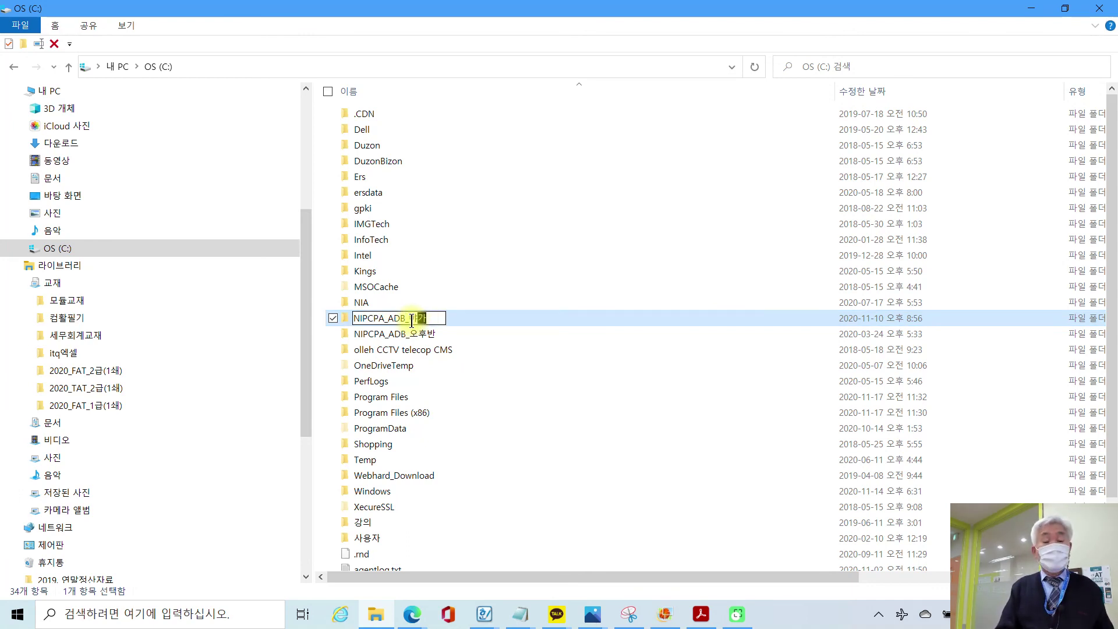
{"action": "key", "text": "Return"}
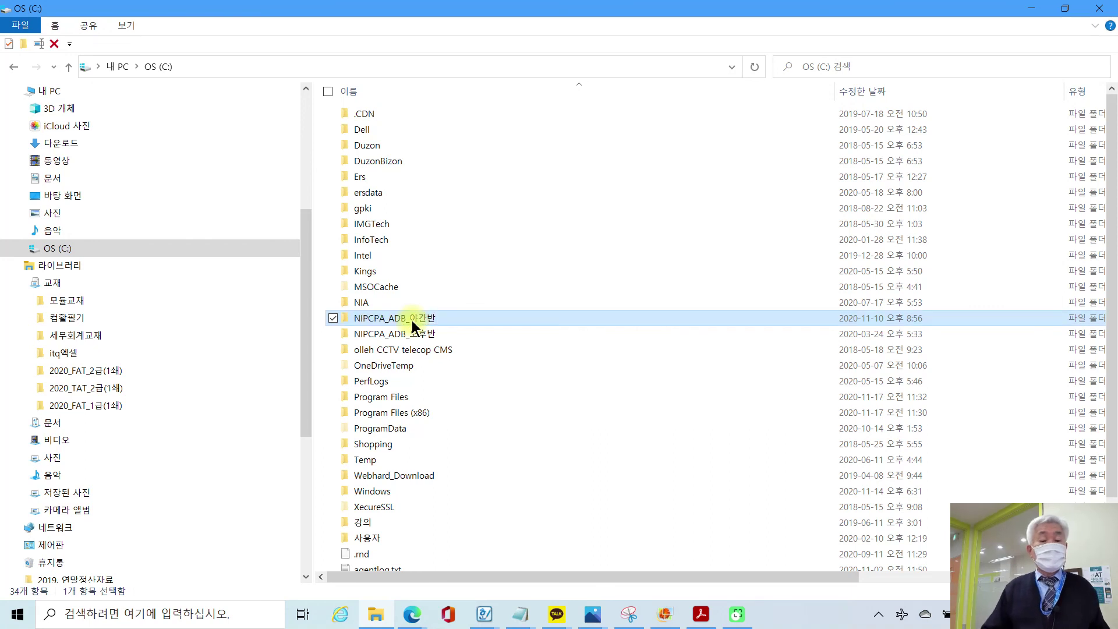
Rename the NIPCPA_ADB_오후반 folder on the C: drive as NIPCPA_ADB.
{"action": "left_click", "coordinate": [419, 334]}
{"action": "left_click", "coordinate": [418, 334]}
{"action": "left_click", "coordinate": [442, 335]}
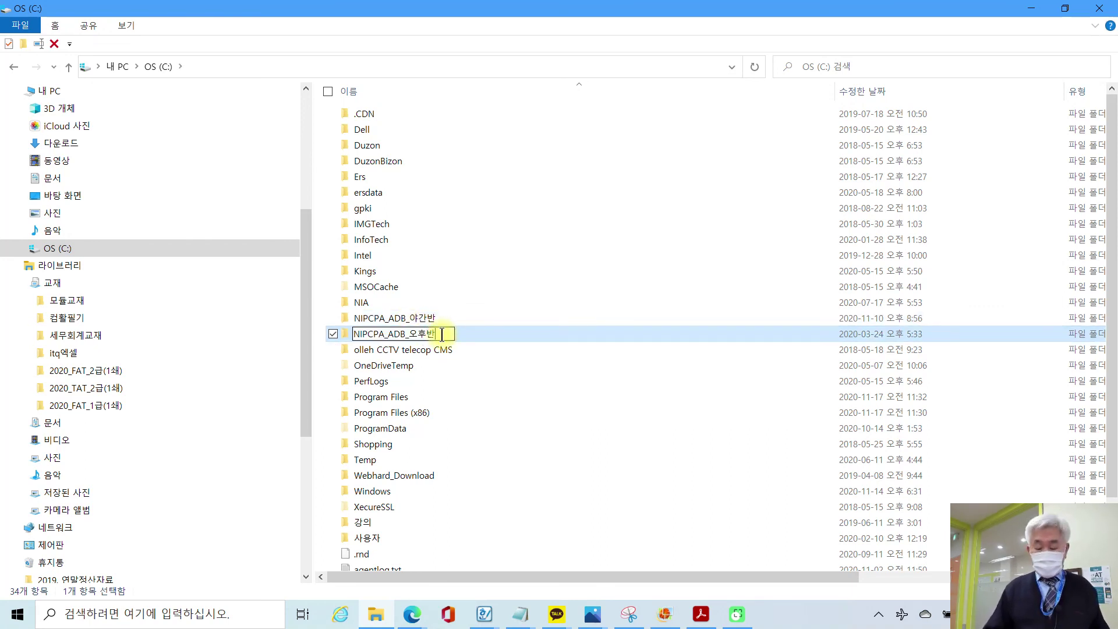
{"action": "key", "text": "BackSpace"}
{"action": "key", "text": "BackSpace"}
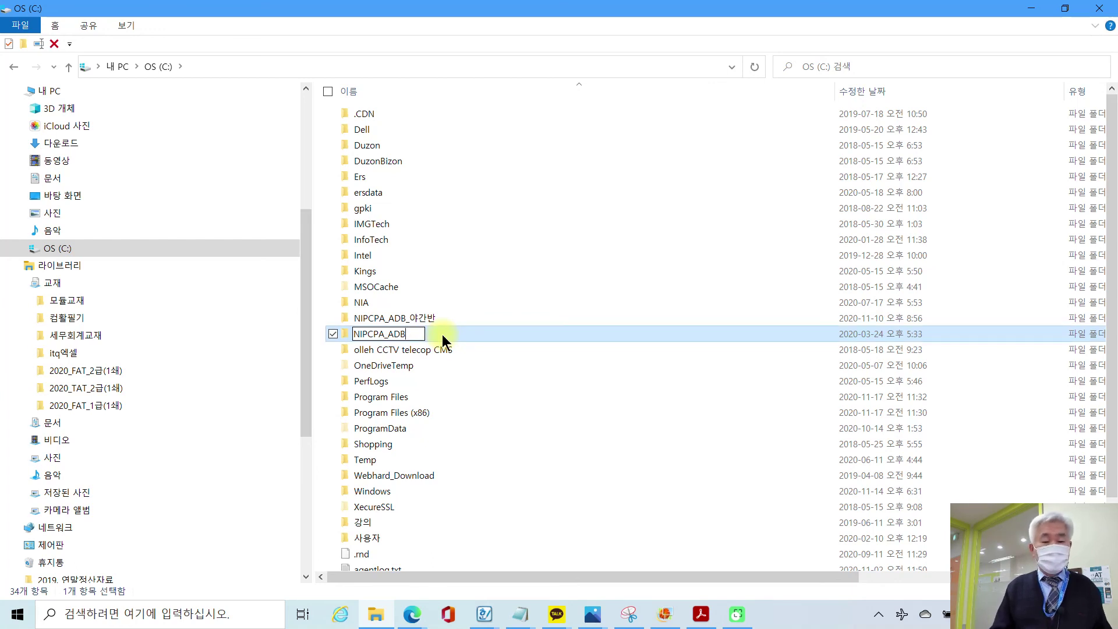
{"action": "key", "text": "Return"}
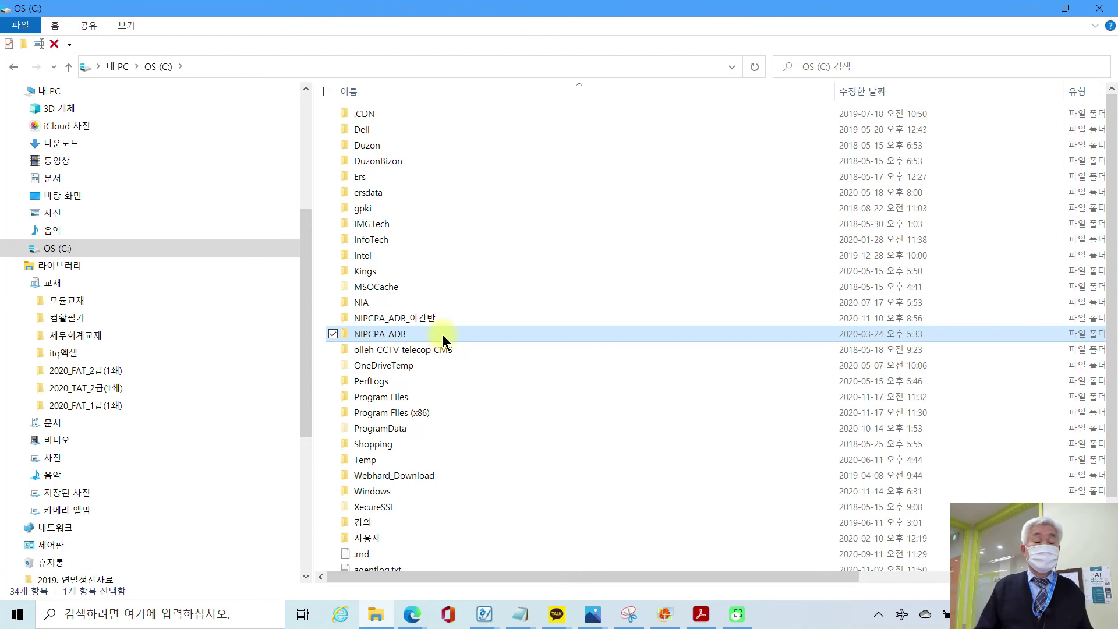